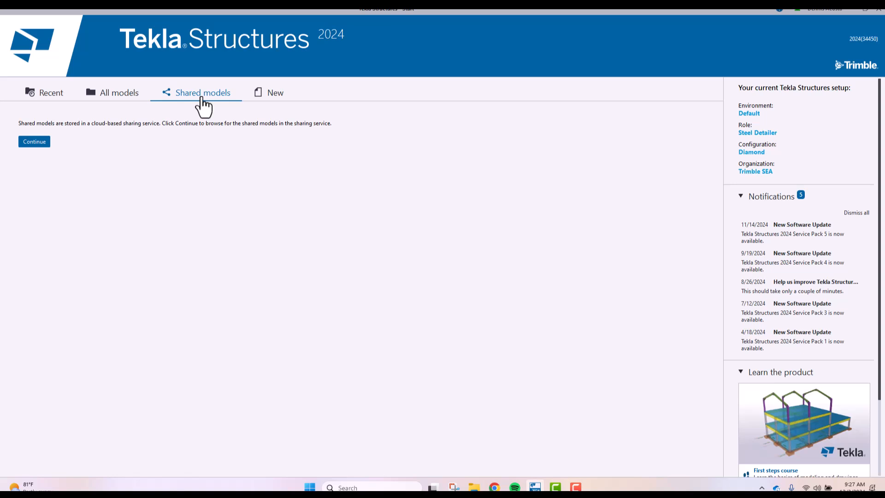
Step: Look through the new-model options and the recent, local and shared model lists
{"action": "left_click", "coordinate": [265, 94]}
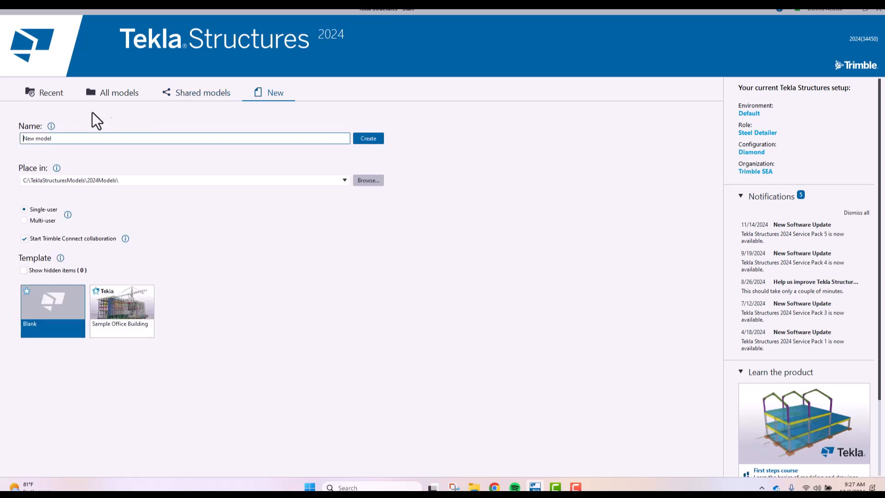
{"action": "left_click", "coordinate": [48, 94]}
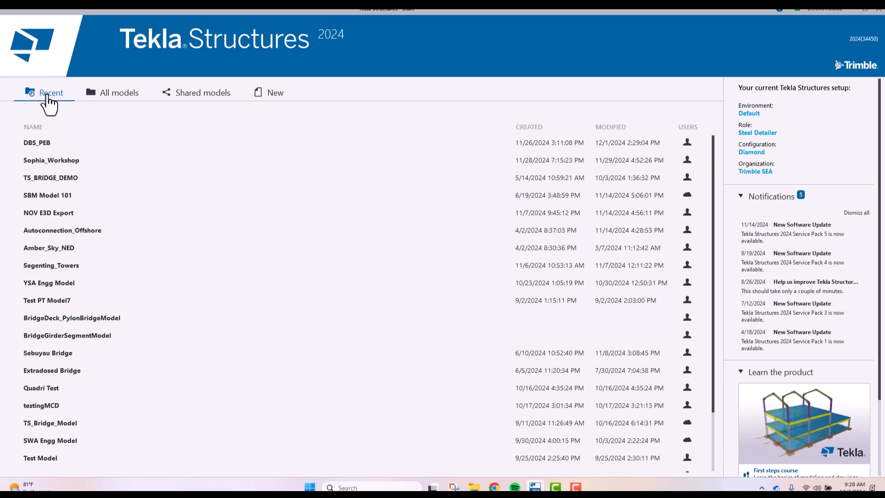
{"action": "left_click", "coordinate": [113, 99]}
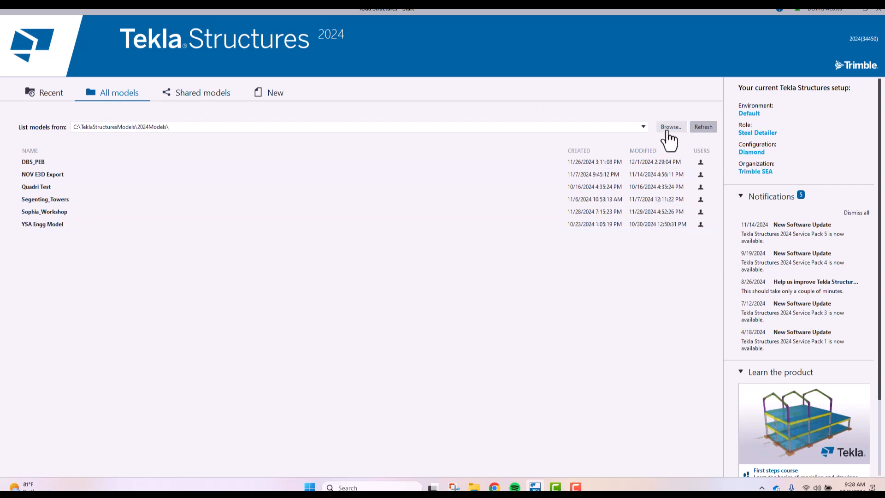
{"action": "left_click", "coordinate": [203, 94]}
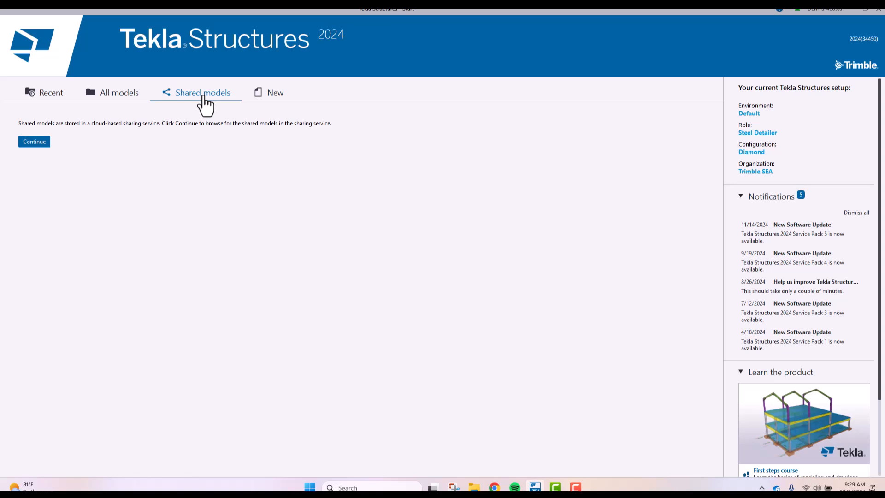
Step: Create a single-user model named Workshop_Kuching2024 from the Blank template in the 2024Models folder
{"action": "left_click", "coordinate": [272, 94]}
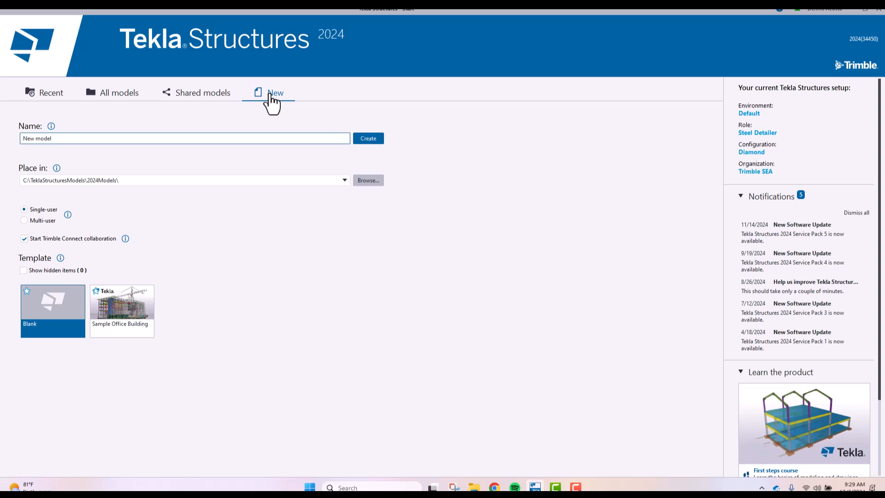
{"action": "left_click_drag", "start_coordinate": [74, 138], "coordinate": [1, 148]}
{"action": "type", "text": "Worshop"}
{"action": "key", "text": "BackSpace"}
{"action": "key", "text": "BackSpace"}
{"action": "key", "text": "BackSpace"}
{"action": "type", "text": "kshop_Kuching2024"}
{"action": "left_click", "coordinate": [364, 141]}
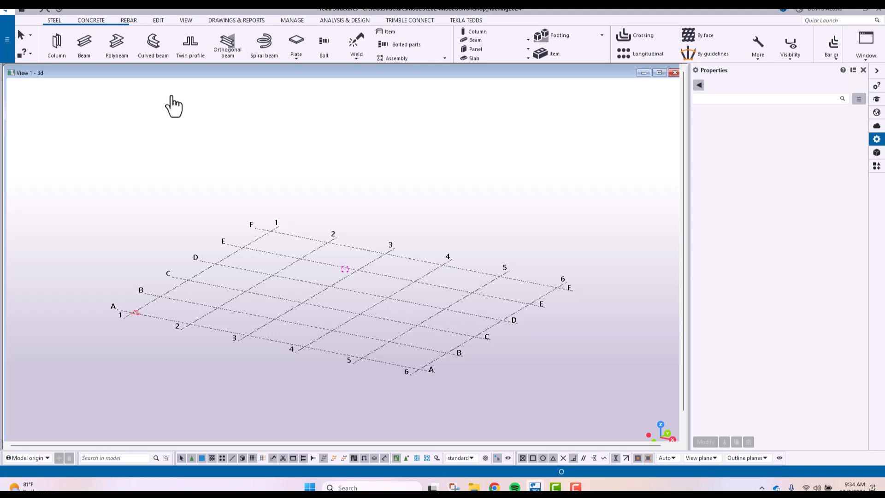
Step: Toggle the model view repeatedly between 3D and plane to compare how the grid is displayed
{"action": "key", "text": "ctrl+p"}
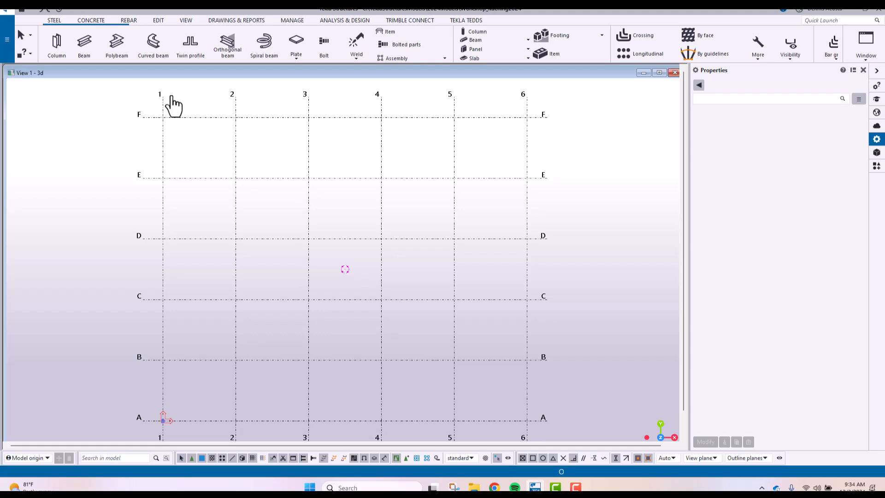
{"action": "key", "text": "ctrl+p"}
{"action": "key", "text": "ctrl+p"}
{"action": "key", "text": "ctrl+p"}
{"action": "key", "text": "ctrl+p"}
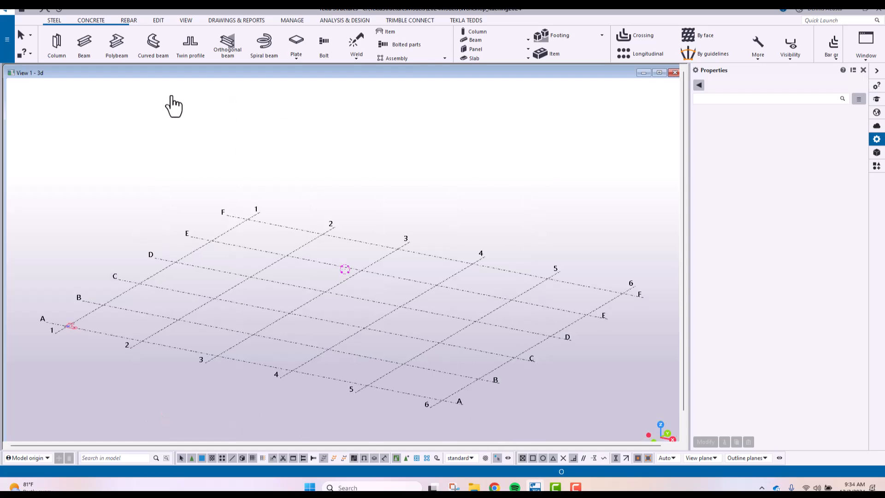
{"action": "key", "text": "ctrl+p"}
{"action": "key", "text": "ctrl+p"}
{"action": "key", "text": "ctrl+p"}
Step: Examine the grid from different distances and angles by zooming, panning and rotating the 3D view
{"action": "scroll", "coordinate": [268, 147], "scroll_direction": "up", "scroll_amount": 4}
{"action": "scroll", "coordinate": [267, 147], "scroll_direction": "down", "scroll_amount": 3}
{"action": "scroll", "coordinate": [267, 147], "scroll_direction": "down", "scroll_amount": 3}
{"action": "scroll", "coordinate": [267, 147], "scroll_direction": "up", "scroll_amount": 3}
{"action": "scroll", "coordinate": [267, 147], "scroll_direction": "down", "scroll_amount": 2}
{"action": "scroll", "coordinate": [264, 138], "scroll_direction": "down", "scroll_amount": 2}
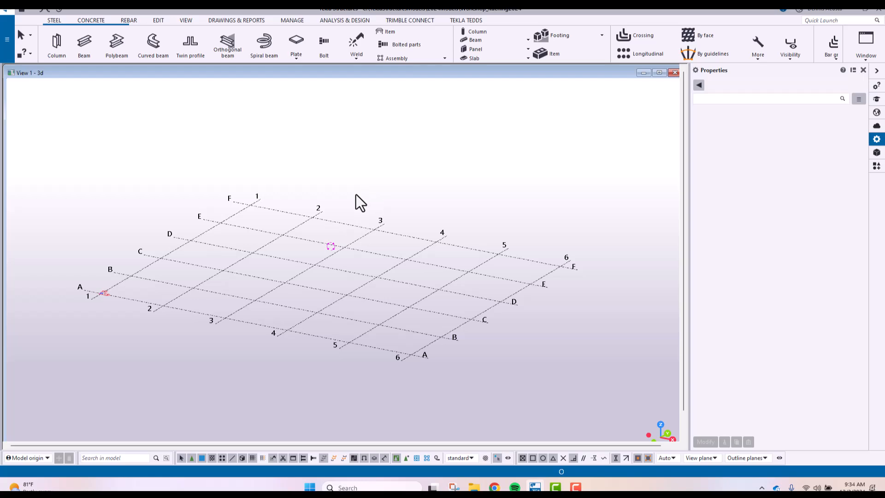
{"action": "middle_click_drag", "start_coordinate": [356, 197], "coordinate": [540, 192]}
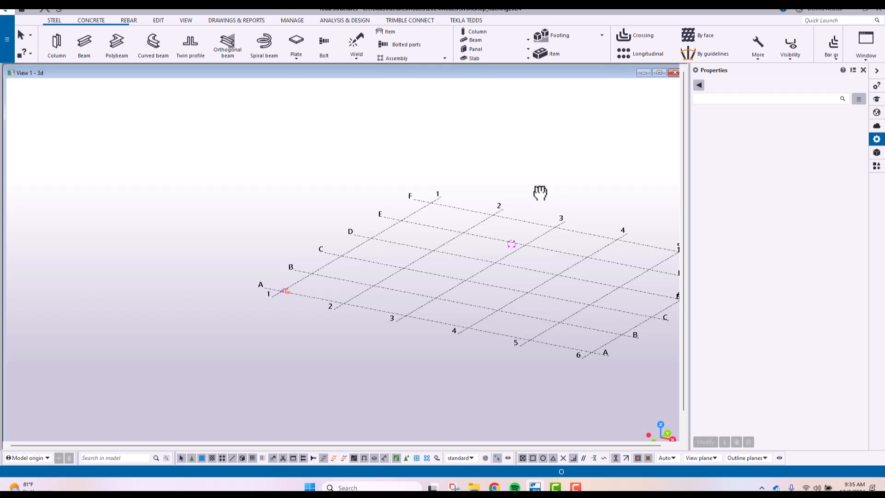
{"action": "middle_click_drag", "start_coordinate": [502, 257], "coordinate": [363, 253]}
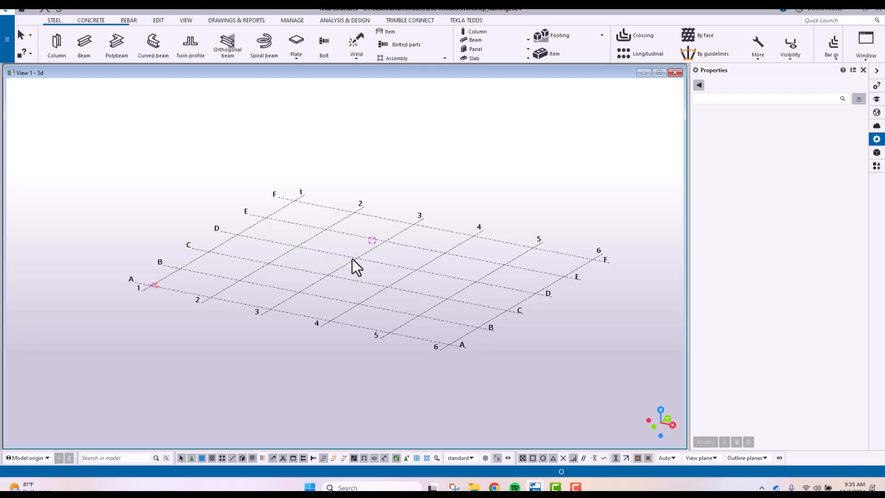
{"action": "middle_click_drag", "start_coordinate": [352, 259], "coordinate": [327, 272], "text": "ctrl"}
{"action": "scroll", "coordinate": [320, 272], "scroll_direction": "down", "scroll_amount": 2}
{"action": "scroll", "coordinate": [319, 272], "scroll_direction": "up", "scroll_amount": 7}
{"action": "scroll", "coordinate": [318, 262], "scroll_direction": "up", "scroll_amount": 5}
{"action": "scroll", "coordinate": [316, 264], "scroll_direction": "down", "scroll_amount": 8}
{"action": "key", "text": "ctrl+p"}
{"action": "key", "text": "ctrl+p"}
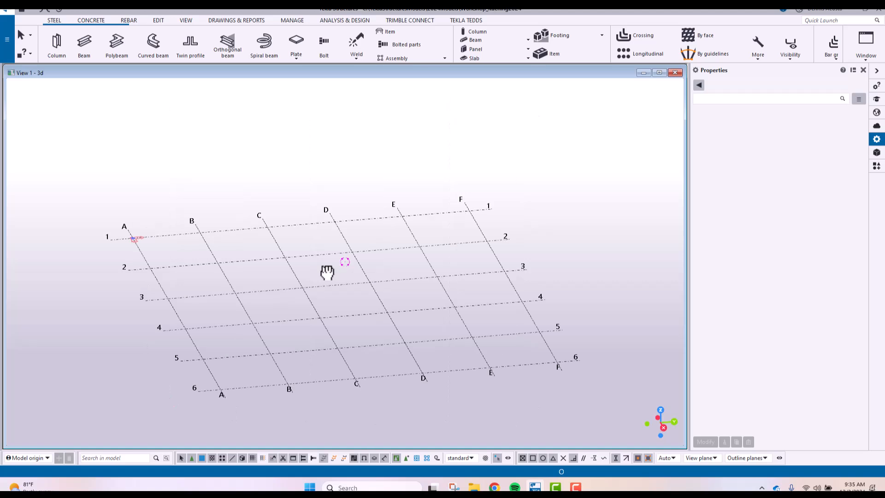
{"action": "middle_click_drag", "start_coordinate": [326, 273], "coordinate": [389, 301], "text": "ctrl"}
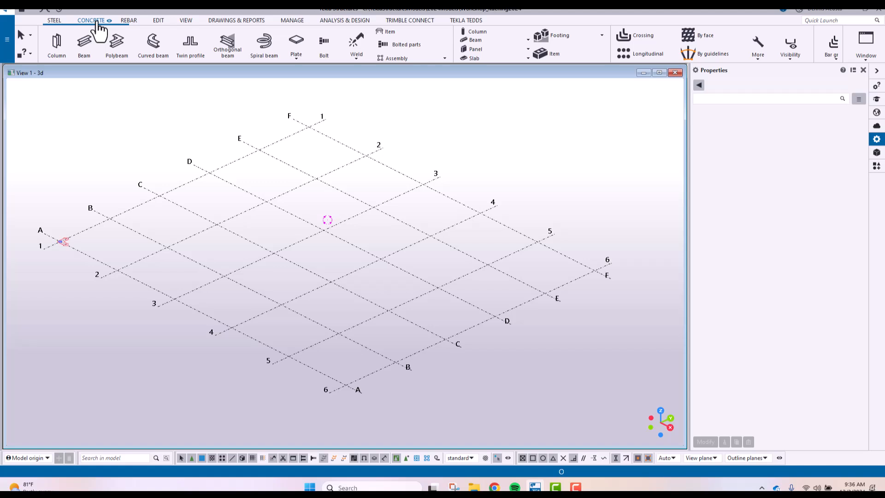
Step: Review the steel, concrete, rebar, edit, view, drawing, management, analysis, Trimble Connect and Tekla Tedds command sets, returning to steel
{"action": "left_click", "coordinate": [158, 20]}
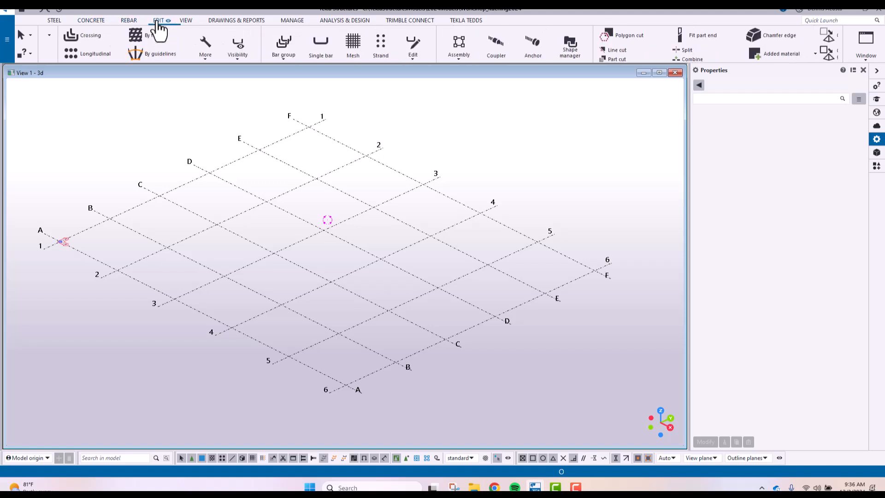
{"action": "left_click", "coordinate": [53, 21]}
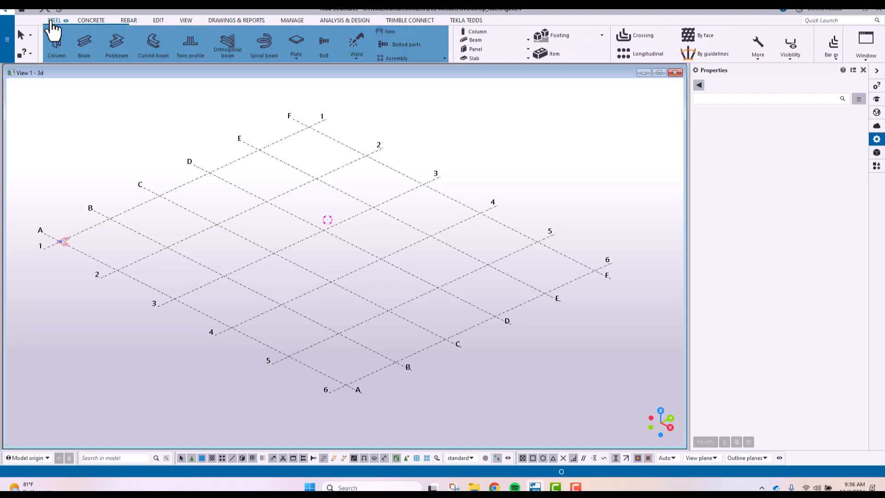
{"action": "left_click", "coordinate": [94, 23]}
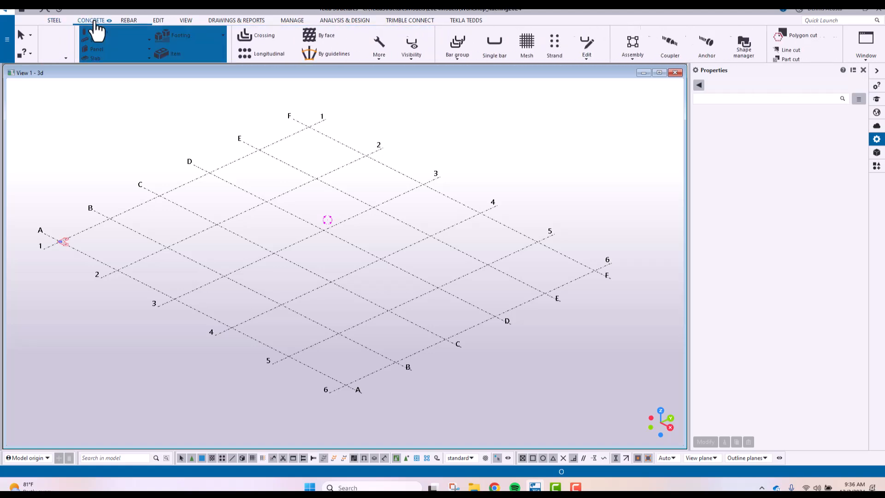
{"action": "left_click", "coordinate": [128, 21]}
{"action": "left_click", "coordinate": [158, 22]}
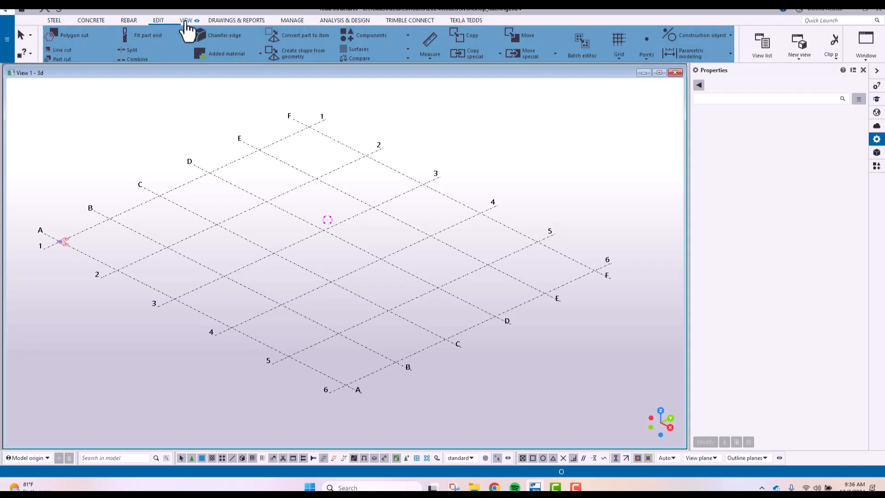
{"action": "left_click", "coordinate": [186, 22]}
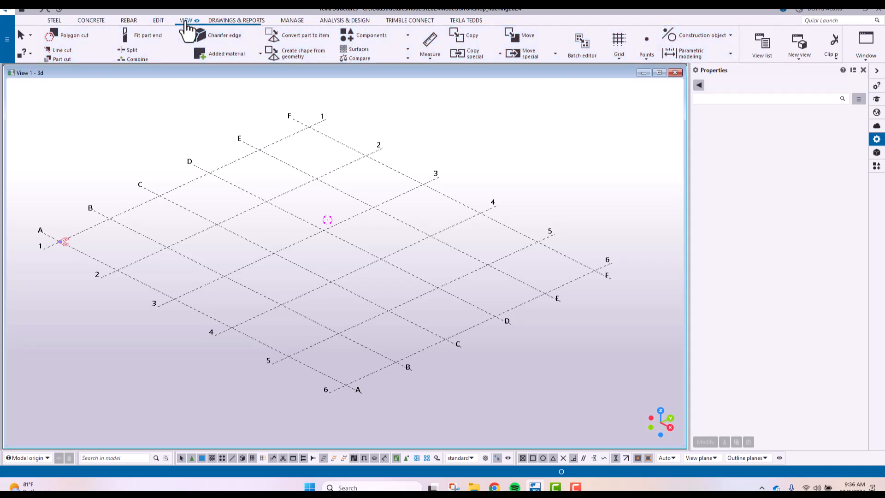
{"action": "left_click", "coordinate": [226, 21]}
{"action": "left_click", "coordinate": [292, 22]}
{"action": "left_click", "coordinate": [341, 21]}
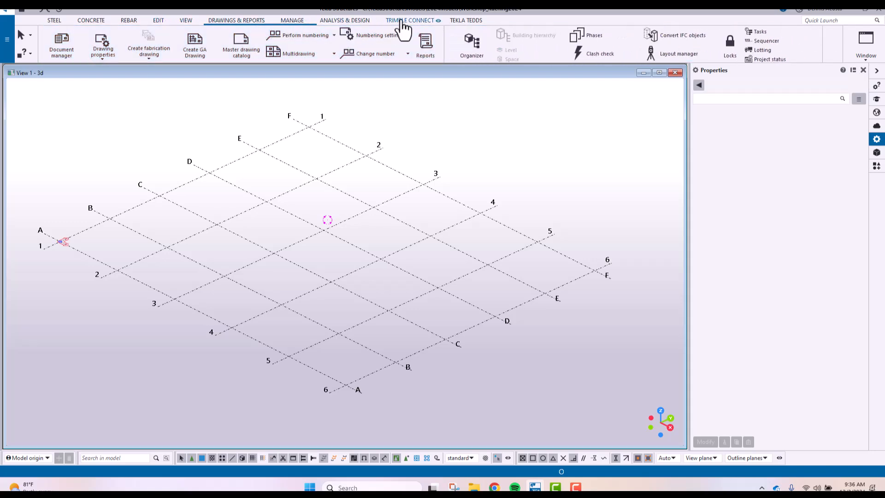
{"action": "left_click", "coordinate": [424, 22]}
{"action": "left_click", "coordinate": [466, 21]}
{"action": "left_click", "coordinate": [54, 21]}
{"action": "left_click", "coordinate": [90, 21]}
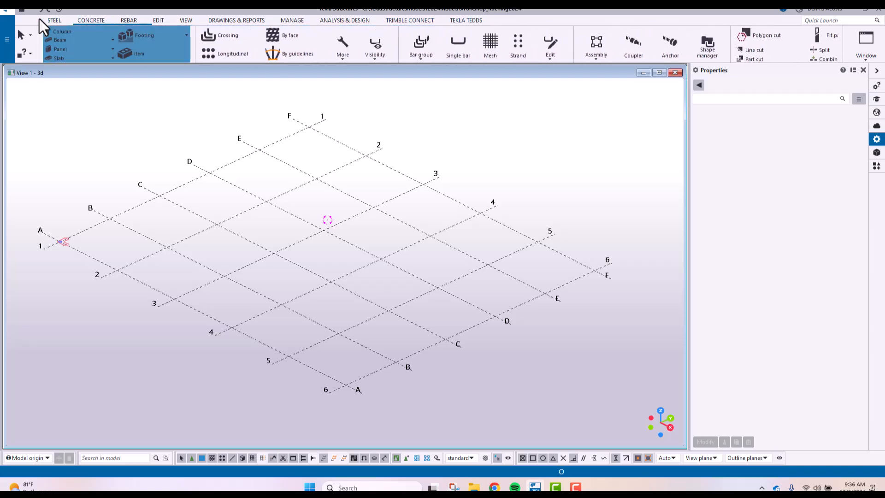
{"action": "left_click", "coordinate": [54, 21]}
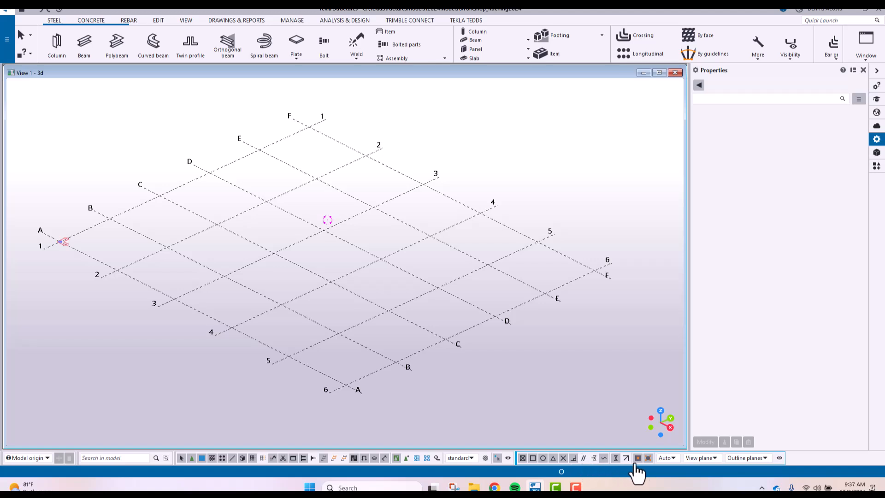
Step: Turn off direct modification and switch the model view from 3D to plane
{"action": "left_click", "coordinate": [499, 461]}
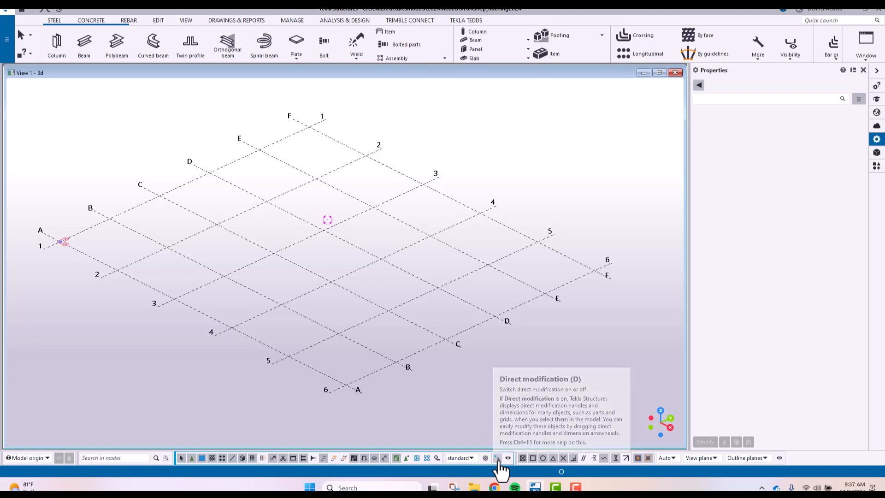
{"action": "middle_click_drag", "start_coordinate": [299, 337], "coordinate": [390, 309]}
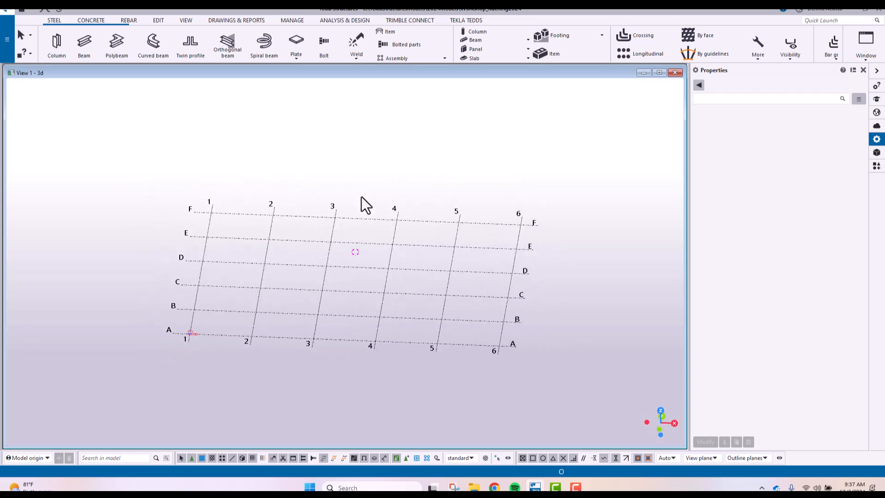
{"action": "left_click", "coordinate": [370, 184]}
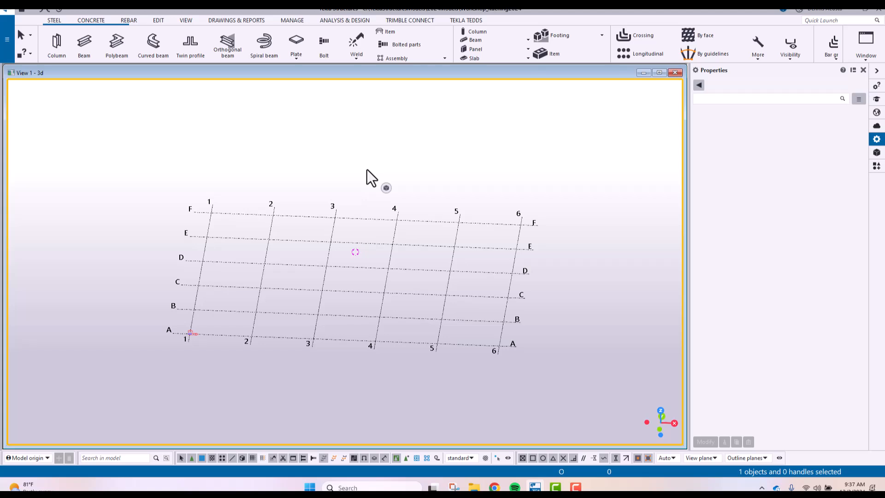
{"action": "key", "text": "ctrl+p"}
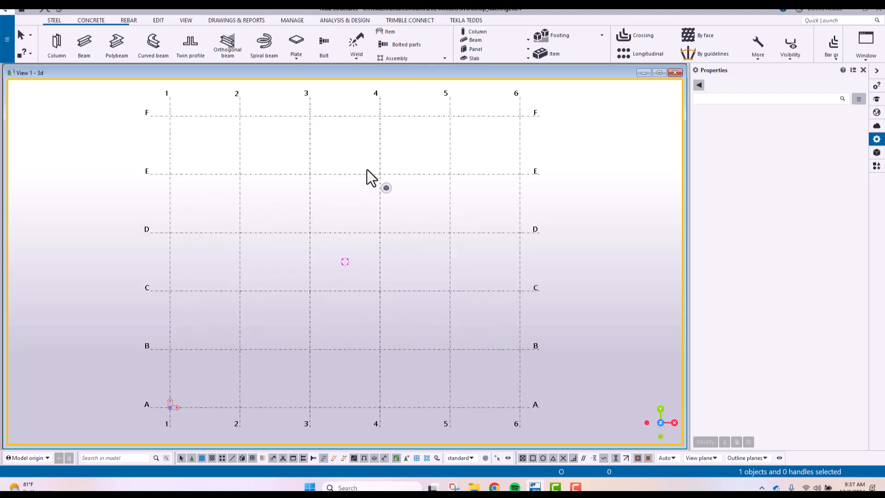
{"action": "left_click", "coordinate": [350, 174]}
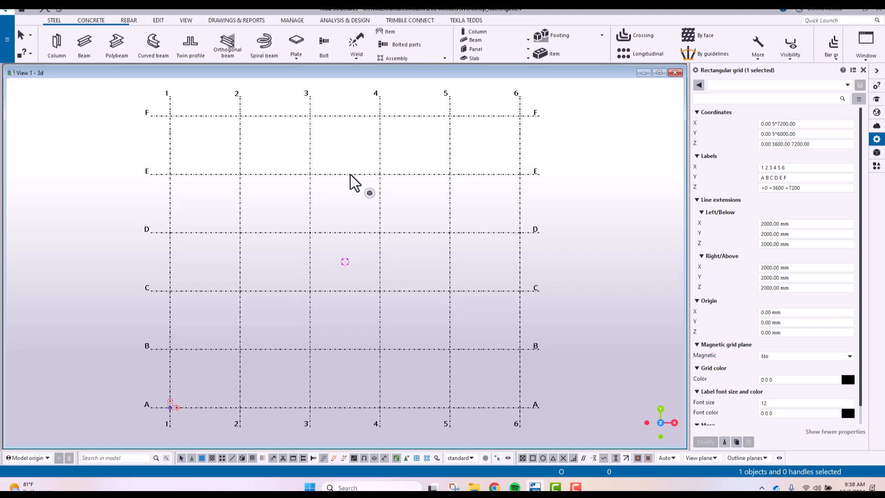
{"action": "left_click", "coordinate": [620, 207]}
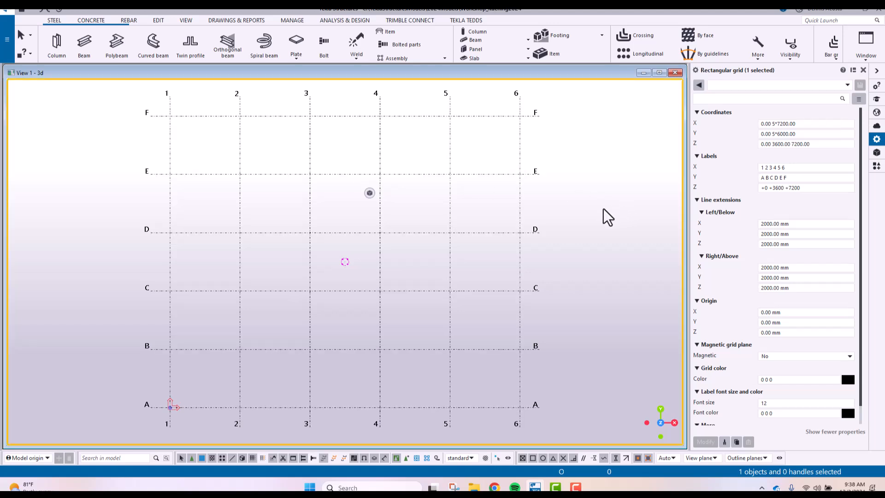
{"action": "left_click", "coordinate": [470, 175]}
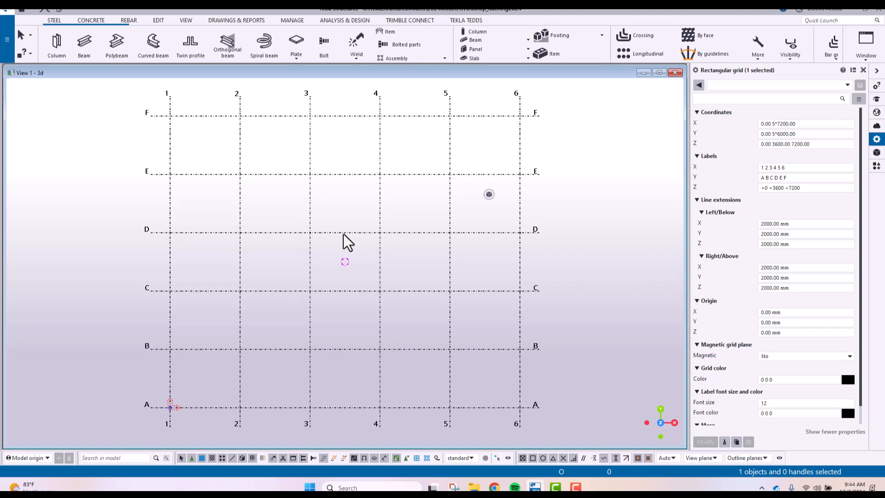
{"action": "left_click", "coordinate": [828, 124]}
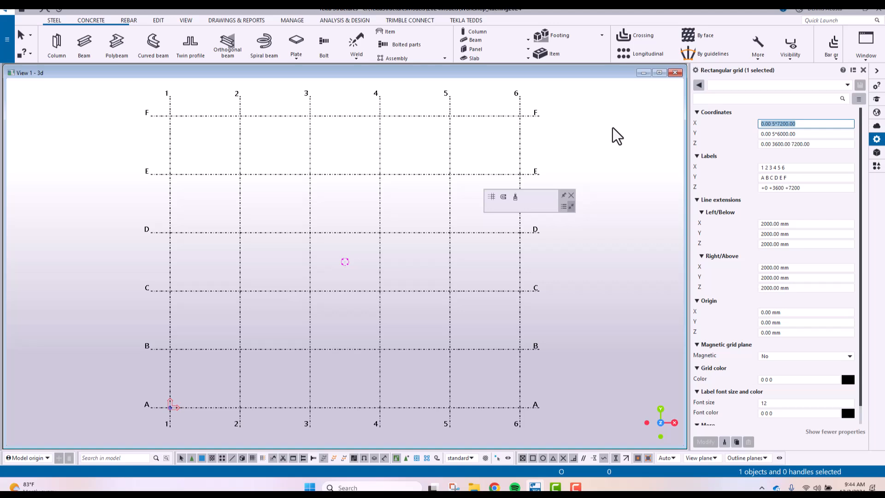
{"action": "type", "text": "0"}
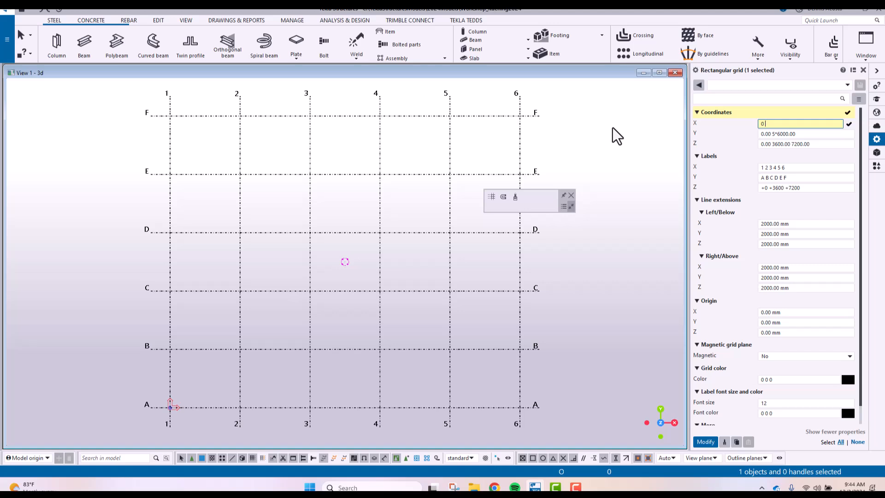
{"action": "type", "text": "6000 6000 4000"}
{"action": "key", "text": "Return"}
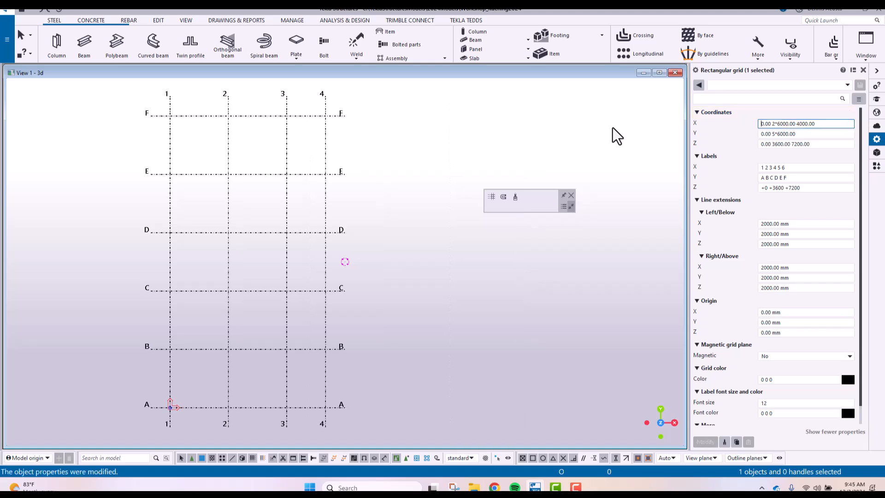
Step: Change the last X spacing of the rectangular grid to 5000 mm and deselect the grid
{"action": "scroll", "coordinate": [295, 306], "scroll_direction": "up", "scroll_amount": 2}
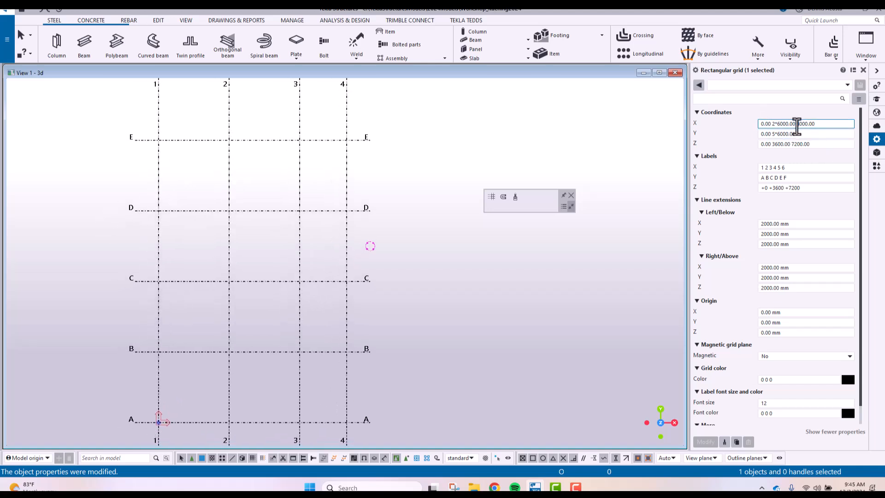
{"action": "type", "text": "5"}
{"action": "key", "text": "Return"}
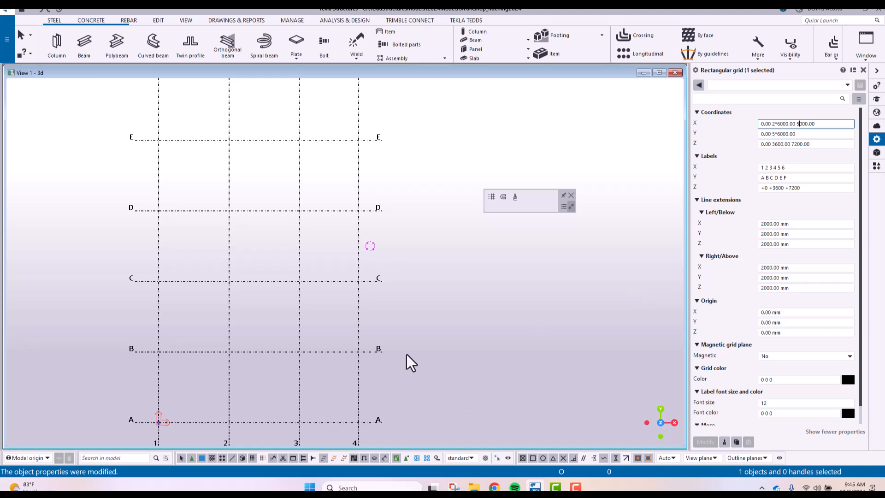
{"action": "scroll", "coordinate": [407, 355], "scroll_direction": "down", "scroll_amount": 4}
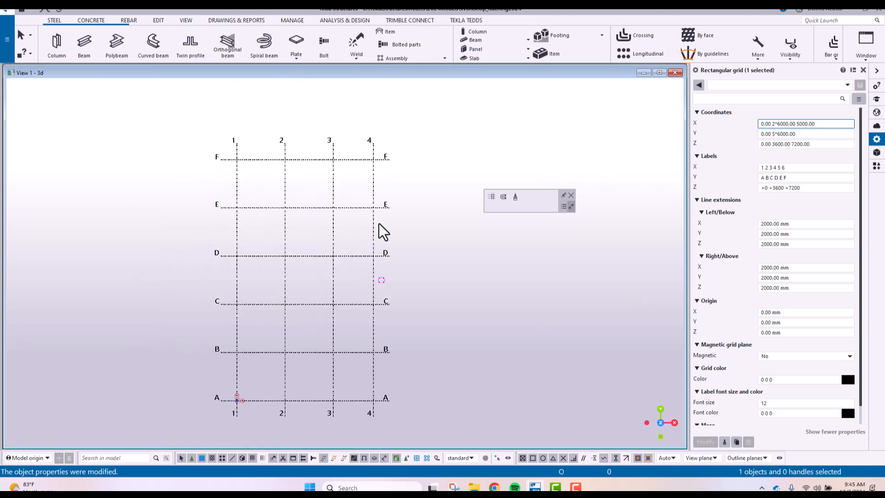
{"action": "left_click", "coordinate": [319, 262]}
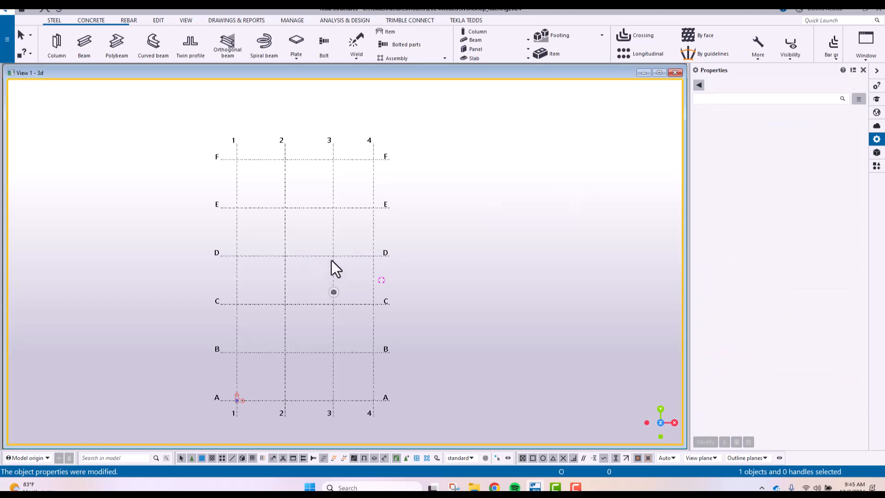
Step: Set the rectangular grid's Y coordinates to 0 4*5500 and apply the change
{"action": "left_click", "coordinate": [333, 251]}
{"action": "left_click", "coordinate": [802, 134]}
{"action": "left_click_drag", "start_coordinate": [772, 134], "coordinate": [819, 137]}
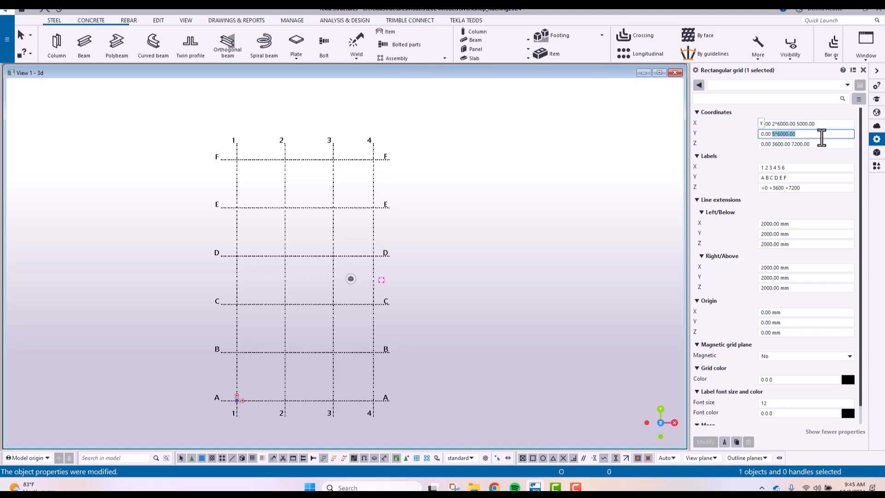
{"action": "type", "text": "4*5"}
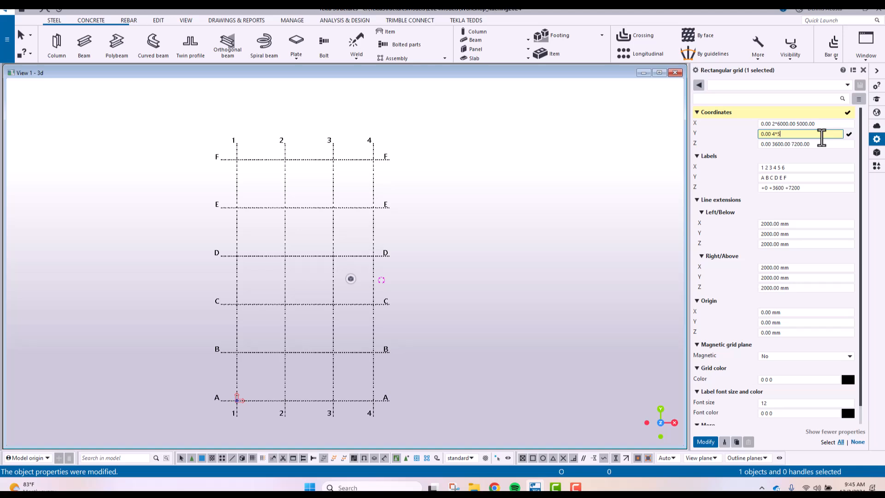
{"action": "type", "text": "500"}
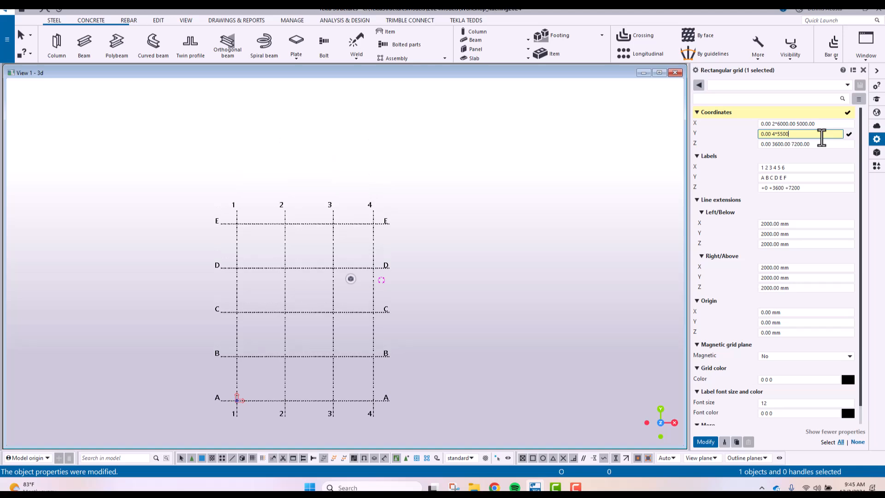
{"action": "key", "text": "Return"}
{"action": "scroll", "coordinate": [321, 237], "scroll_direction": "up", "scroll_amount": 3}
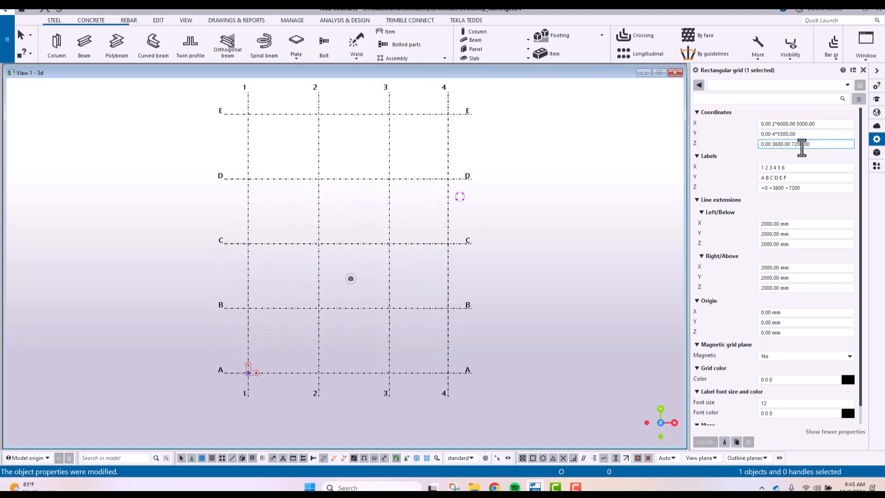
{"action": "left_click", "coordinate": [770, 123]}
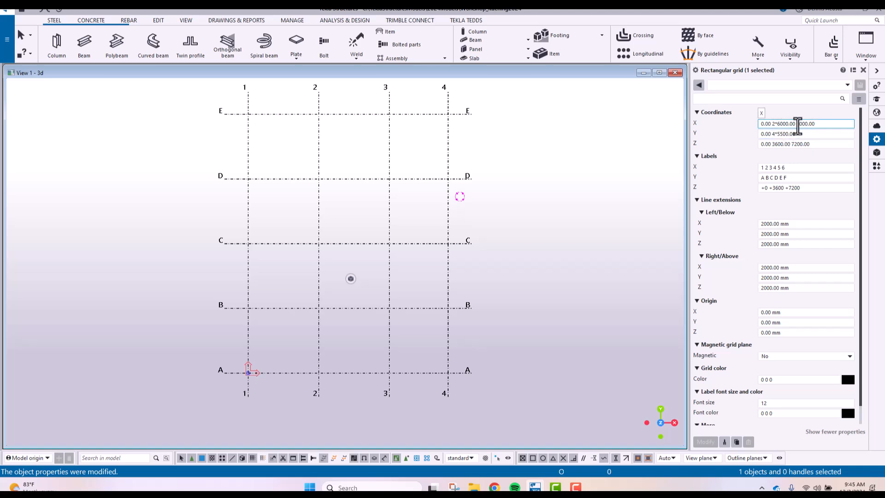
{"action": "left_click", "coordinate": [795, 134]}
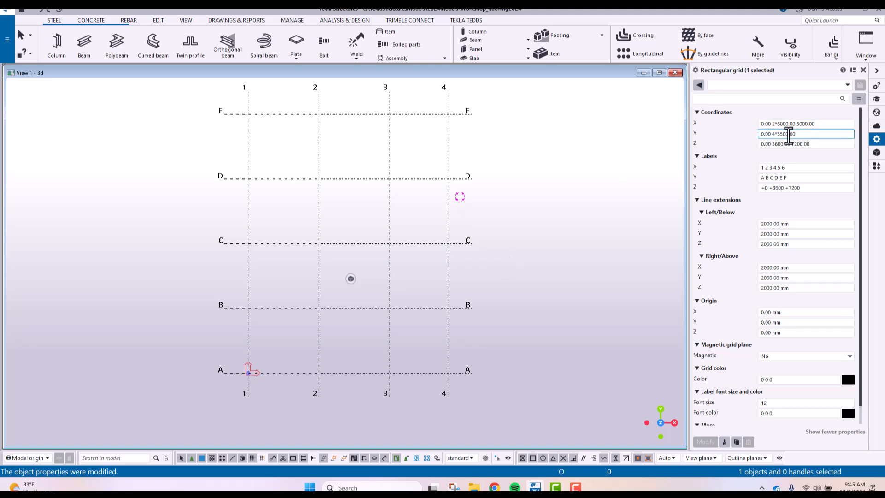
{"action": "triple_click", "coordinate": [810, 143]}
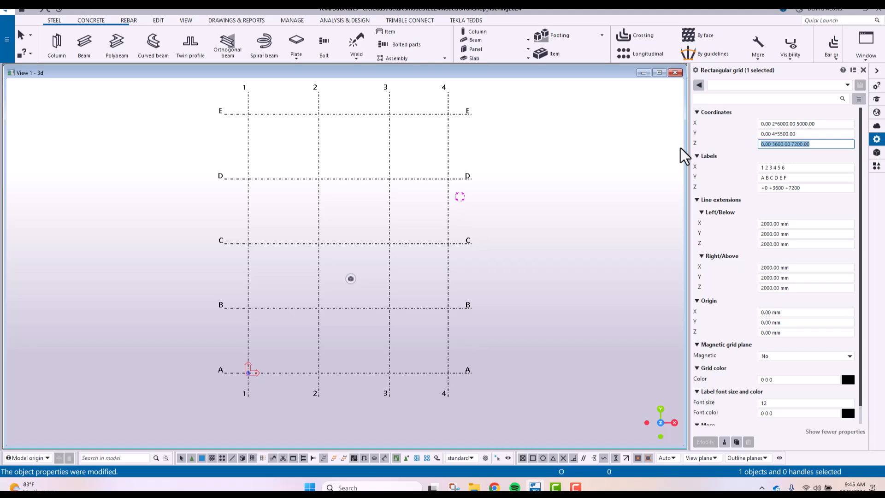
{"action": "type", "text": "0"}
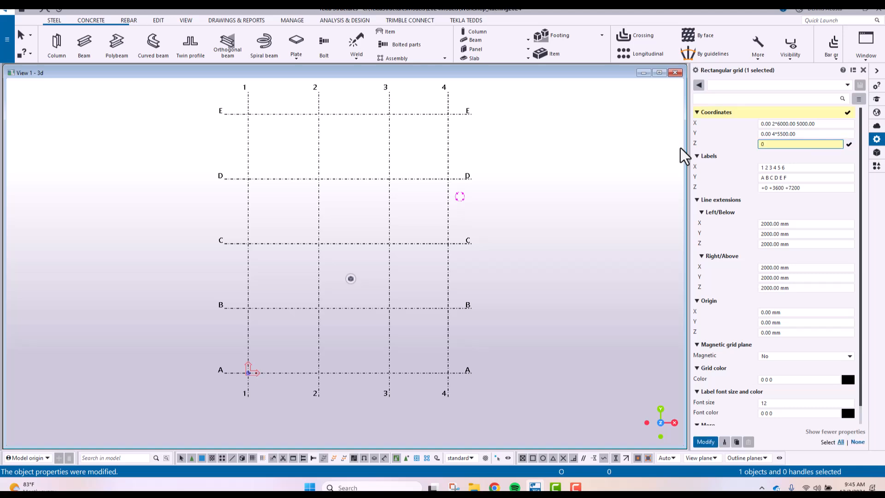
{"action": "type", "text": " 3000"}
{"action": "type", "text": "5000 6500"}
{"action": "key", "text": "Return"}
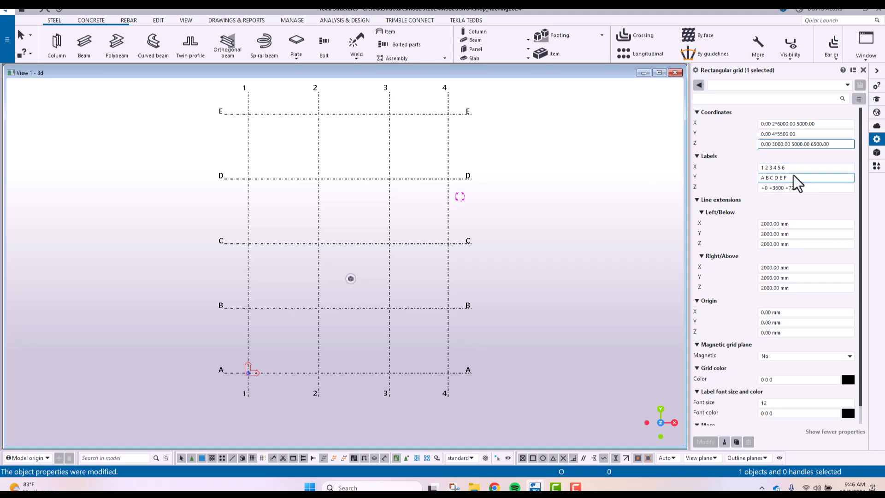
Step: Set the rectangular grid's Z labels to FFL LVL1 LVL2 APEX, apply the change and deselect the grid
{"action": "left_click", "coordinate": [809, 187]}
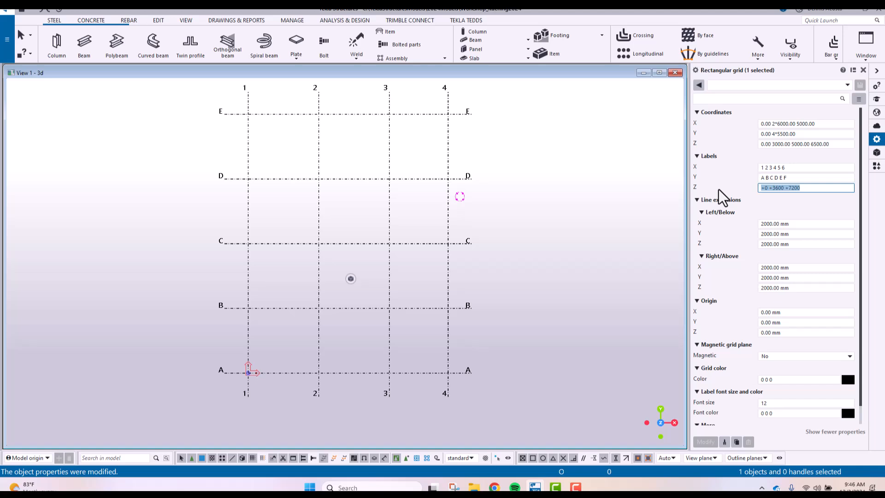
{"action": "type", "text": "FFL"}
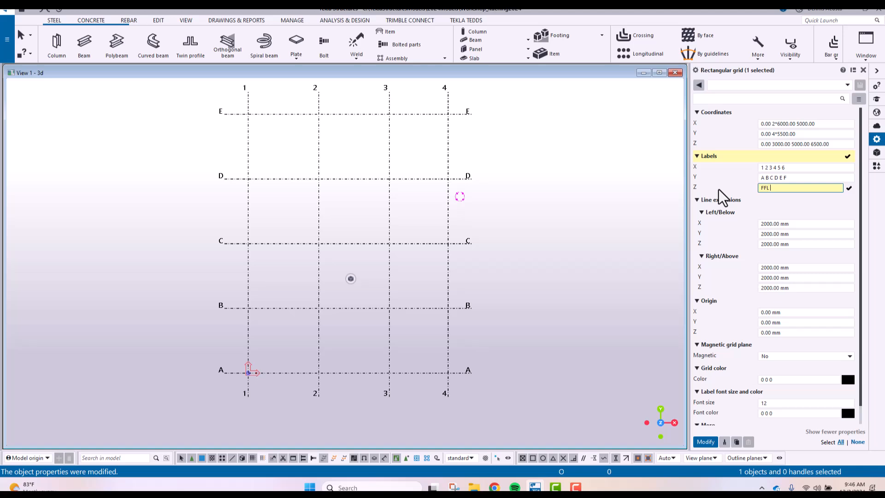
{"action": "type", "text": "VL1 L"}
{"action": "type", "text": "VL2 APEX"}
{"action": "key", "text": "Return"}
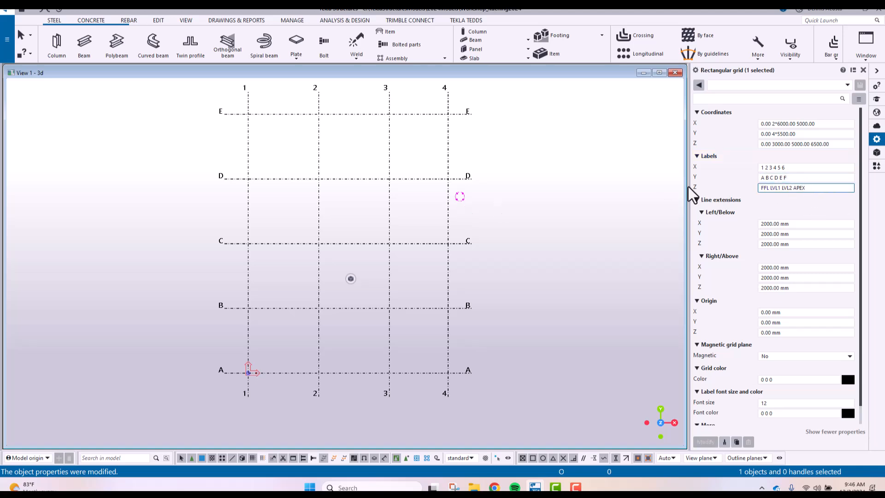
{"action": "middle_click_drag", "start_coordinate": [409, 204], "coordinate": [427, 235]}
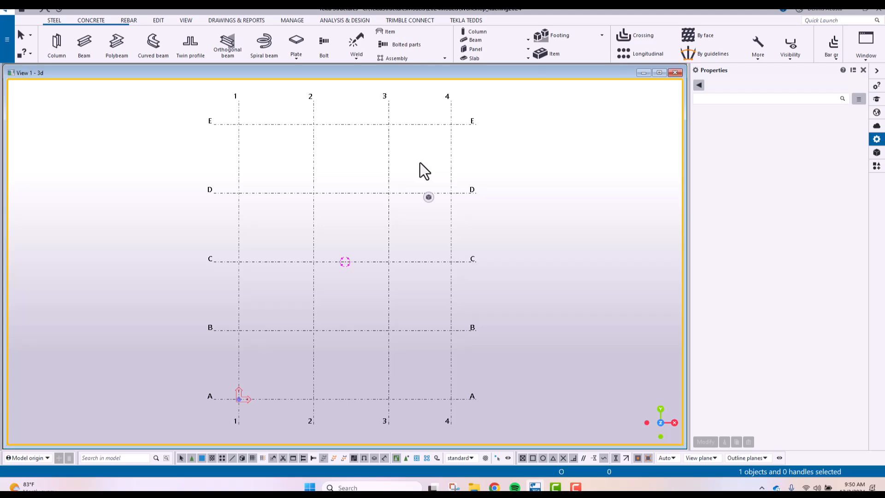
Step: Open the list of named and visible views, select the 3d view in it and place the dialog clear of the grid
{"action": "key", "text": "ctrl+i"}
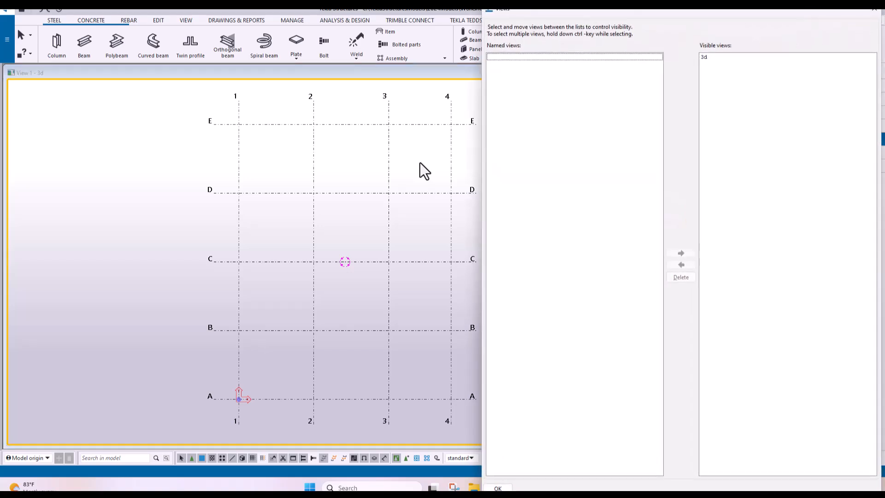
{"action": "left_click_drag", "start_coordinate": [489, 19], "coordinate": [662, 237]}
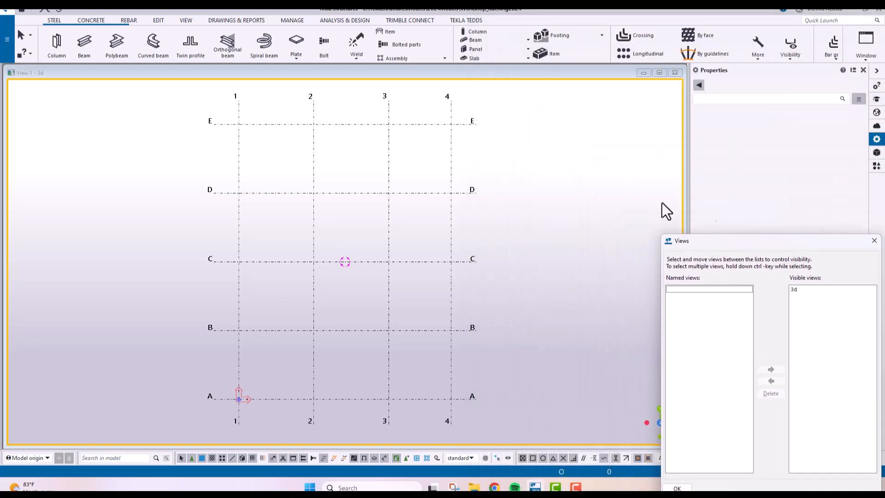
{"action": "left_click_drag", "start_coordinate": [775, 245], "coordinate": [664, 156]}
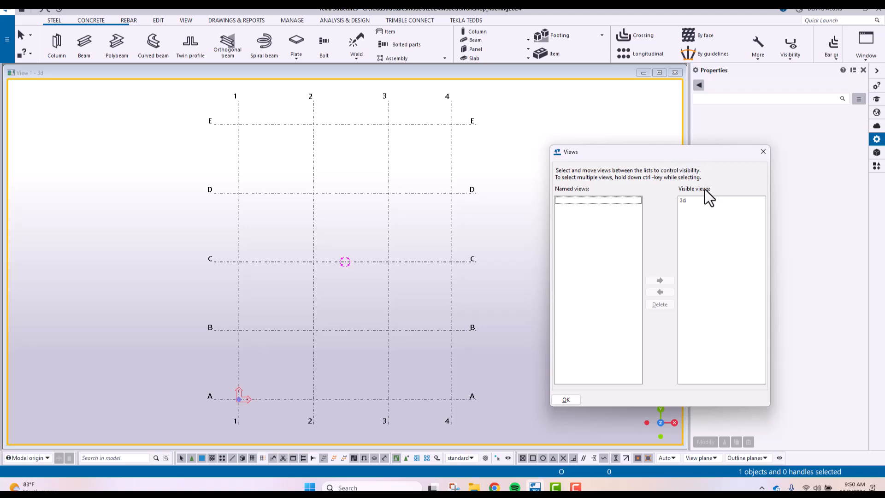
{"action": "left_click", "coordinate": [685, 201]}
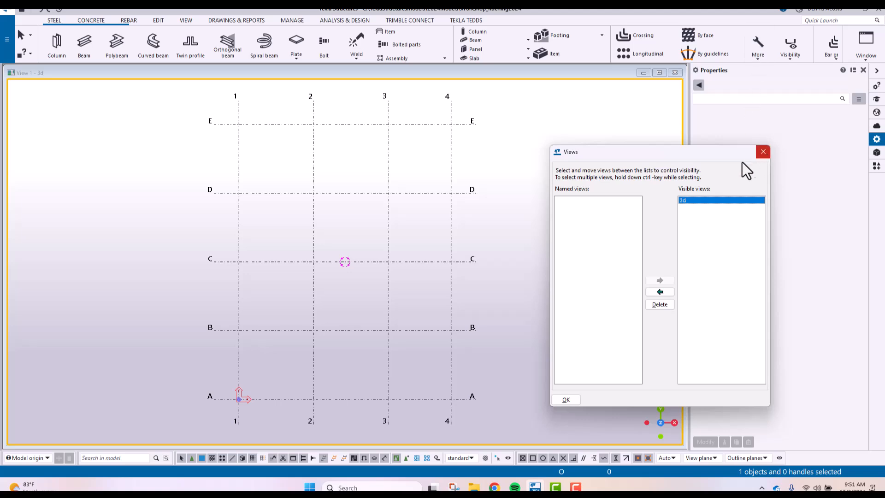
{"action": "left_click_drag", "start_coordinate": [710, 157], "coordinate": [761, 111]}
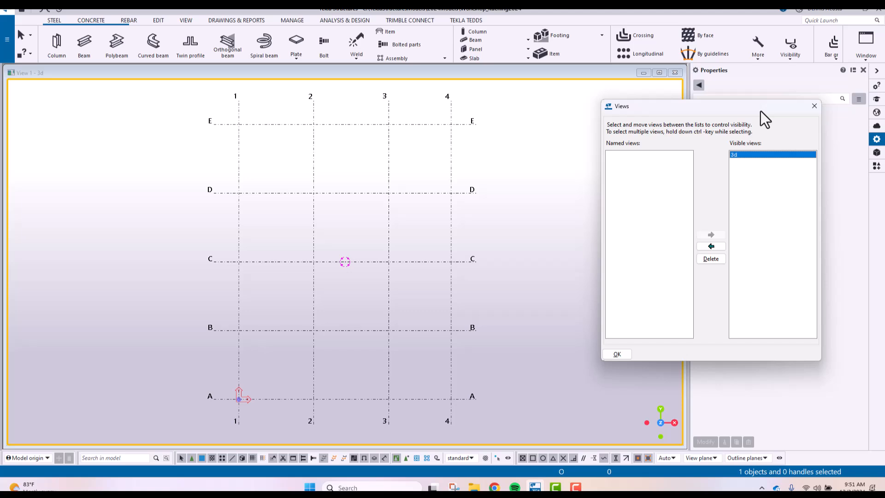
{"action": "left_click", "coordinate": [388, 129]}
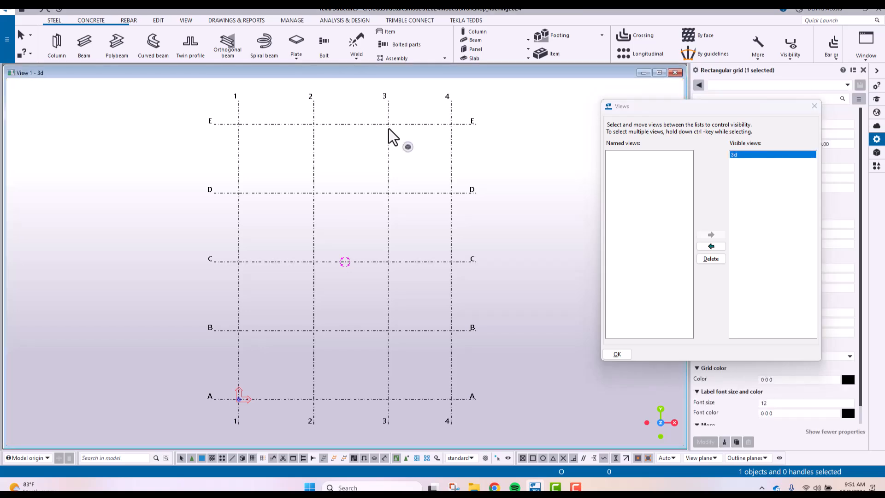
{"action": "right_click", "coordinate": [389, 129]}
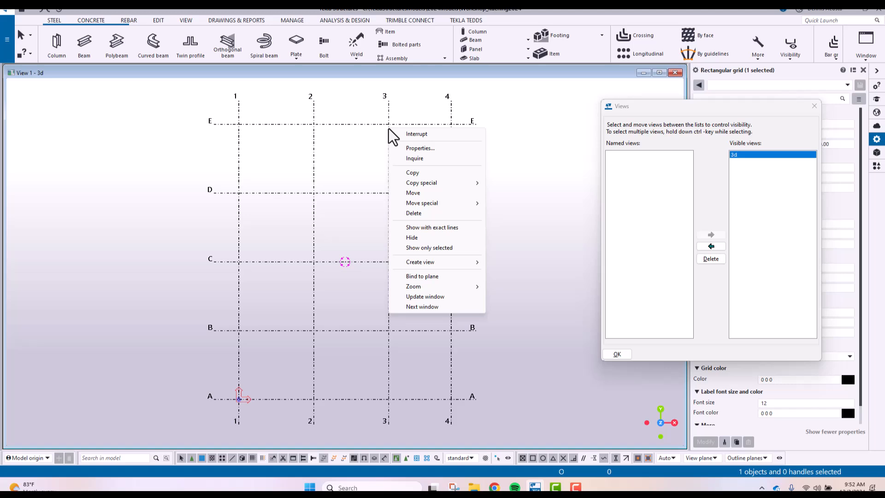
{"action": "left_click", "coordinate": [110, 180]}
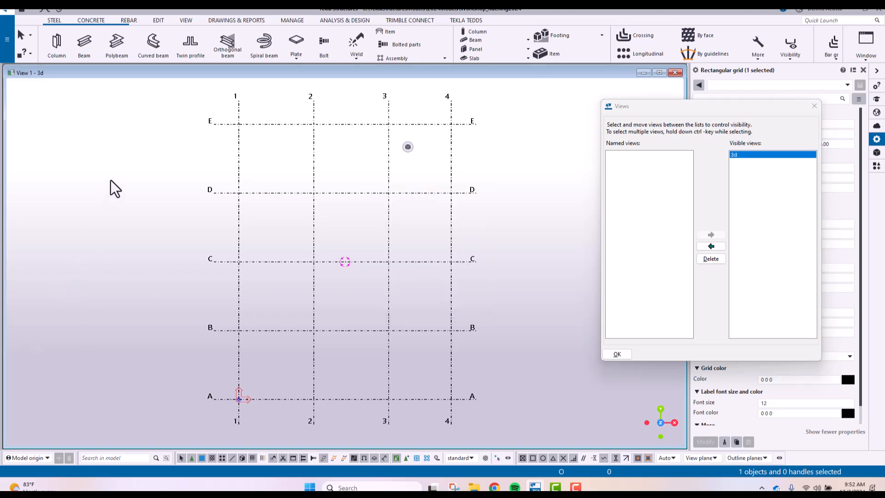
{"action": "right_click", "coordinate": [111, 180]}
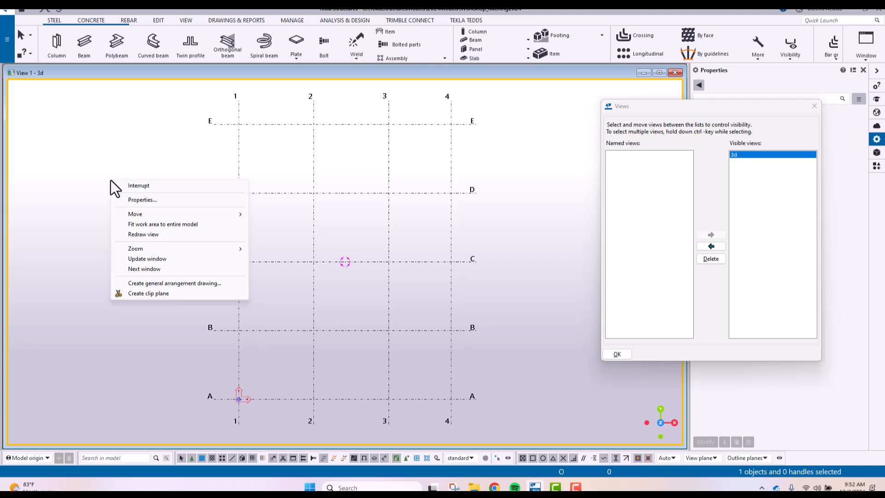
Step: Create all XY, ZY and XZ views along the rectangular grid's lines, with the standard PLAN and GRID name prefixes
{"action": "right_click", "coordinate": [356, 124]}
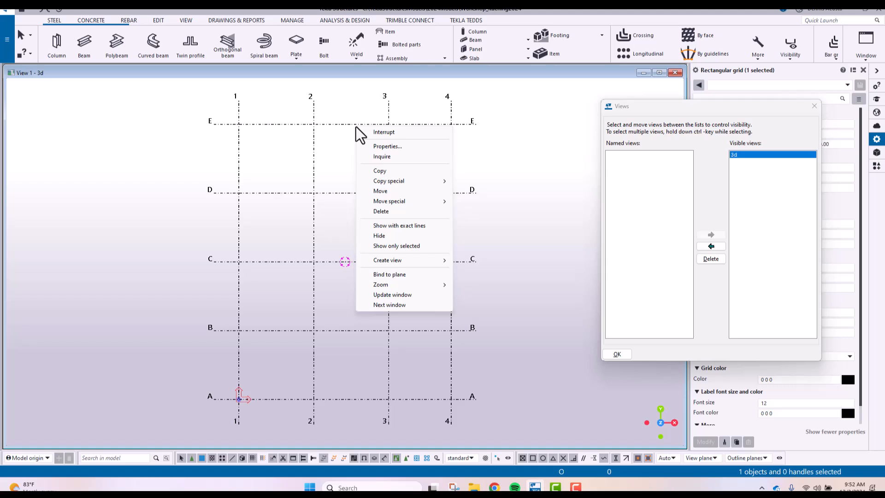
{"action": "mouse_move", "coordinate": [417, 262]}
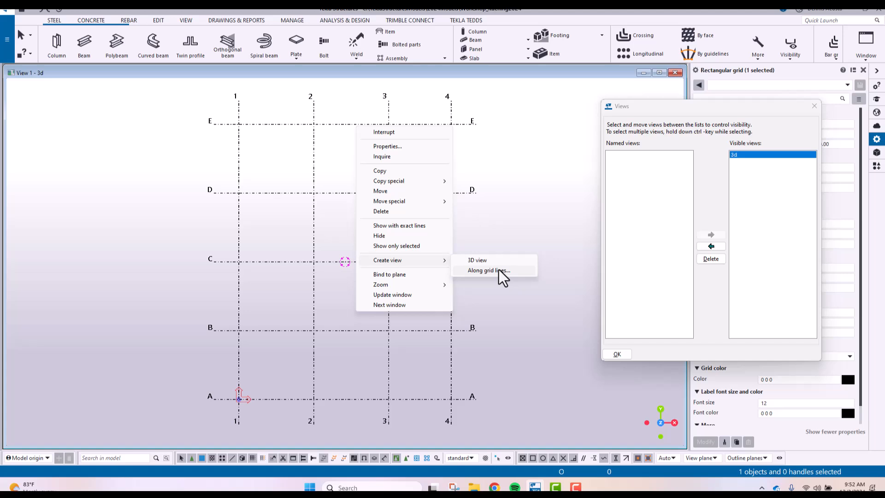
{"action": "left_click", "coordinate": [488, 271]}
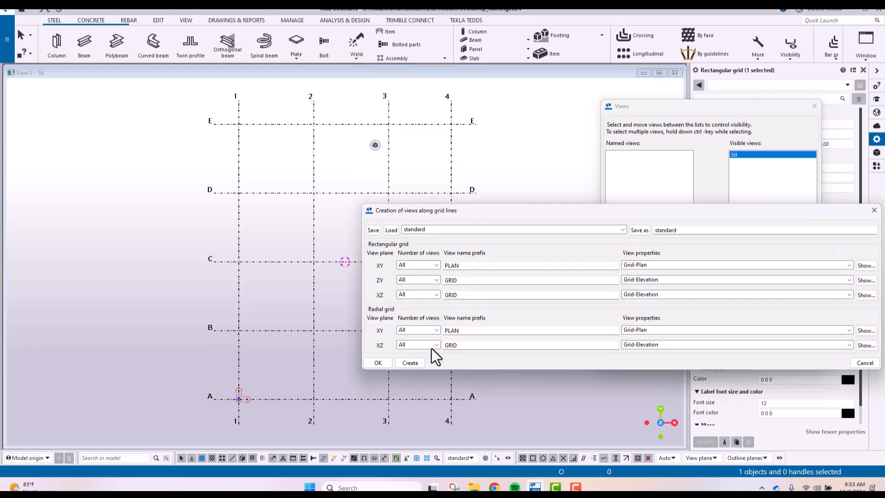
{"action": "left_click", "coordinate": [410, 363]}
{"action": "left_click_drag", "start_coordinate": [538, 214], "coordinate": [321, 165]}
Step: Try to make all the named views, from GRID 1 to PLAN LVL2, visible together with the 3d view
{"action": "left_click", "coordinate": [657, 163]}
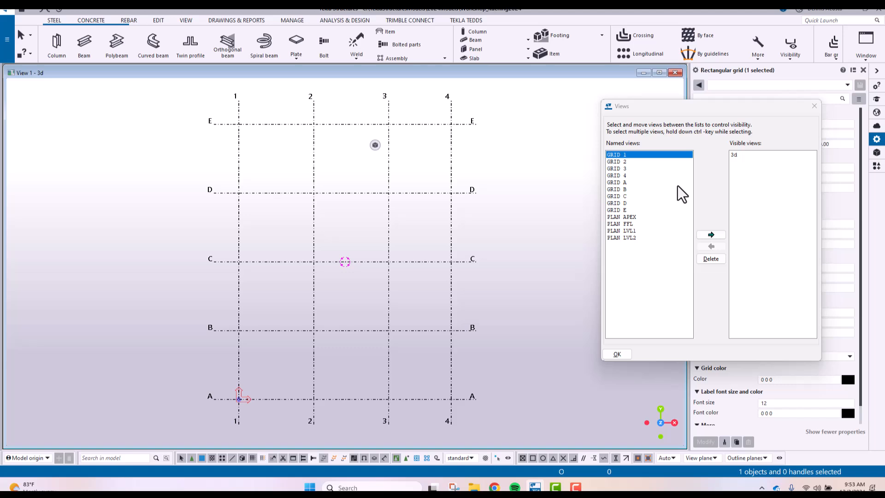
{"action": "left_click_drag", "start_coordinate": [671, 157], "coordinate": [638, 251]}
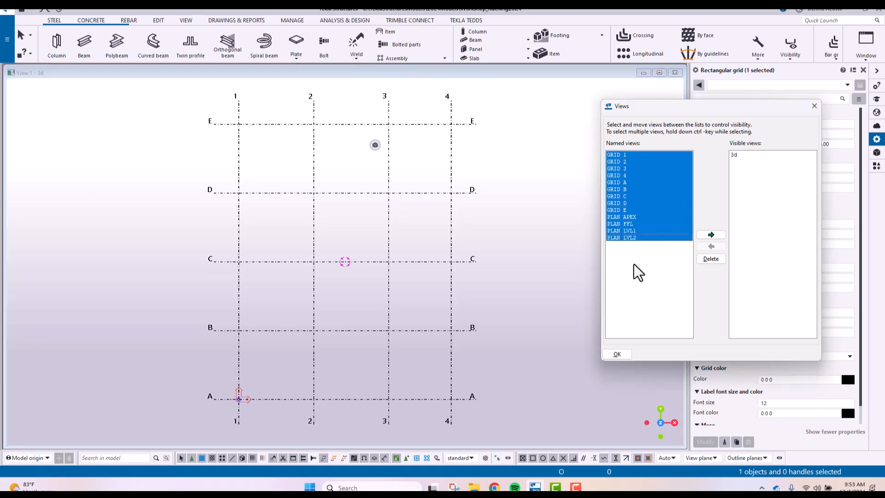
{"action": "left_click", "coordinate": [711, 234]}
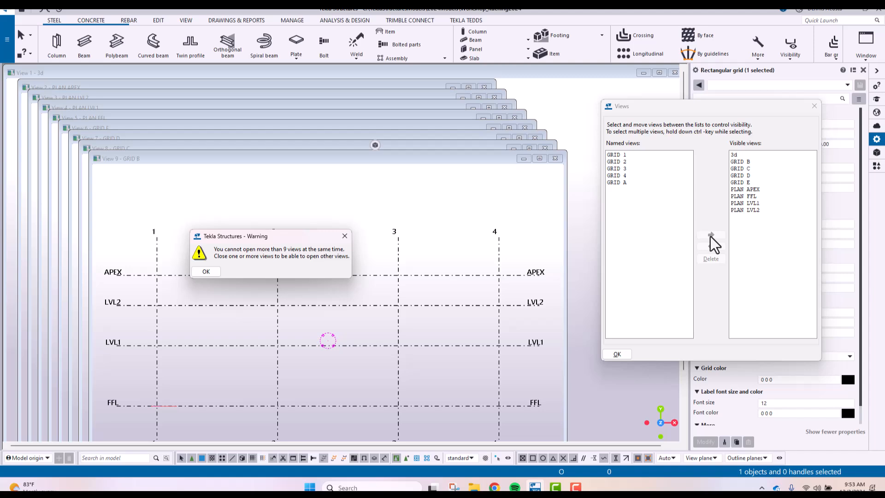
{"action": "left_click", "coordinate": [206, 272]}
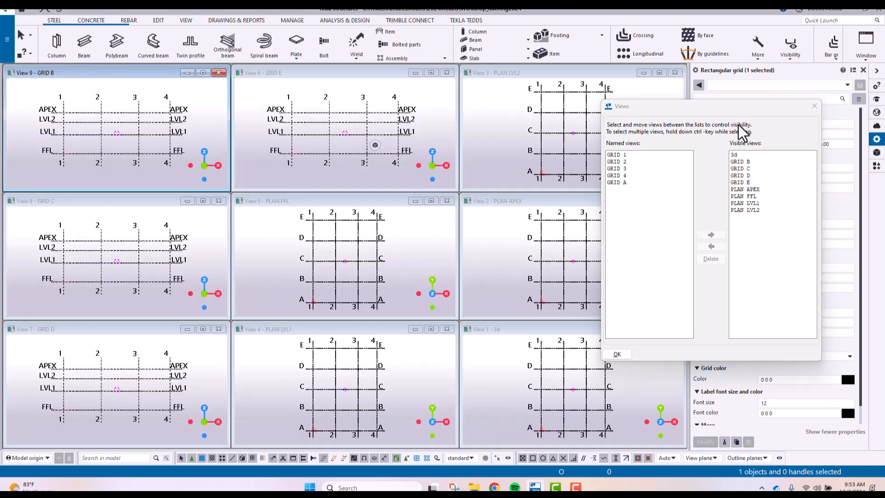
{"action": "left_click_drag", "start_coordinate": [742, 110], "coordinate": [789, 195]}
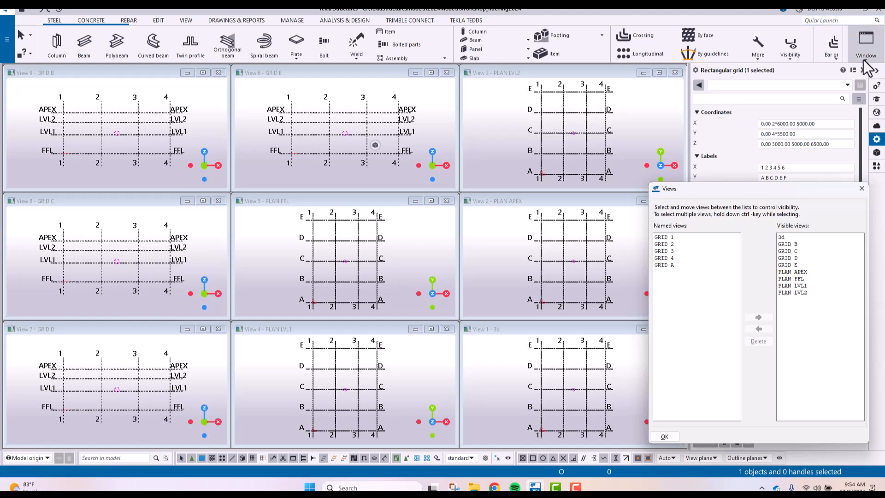
Step: Try the horizontal tile and cascade arrangements for the open view windows, and leave them tiled vertically
{"action": "left_click", "coordinate": [866, 46]}
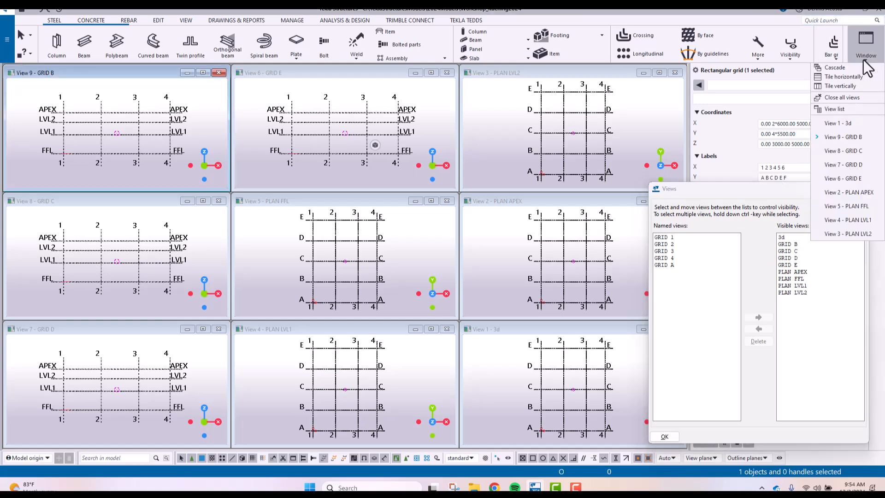
{"action": "left_click", "coordinate": [842, 78]}
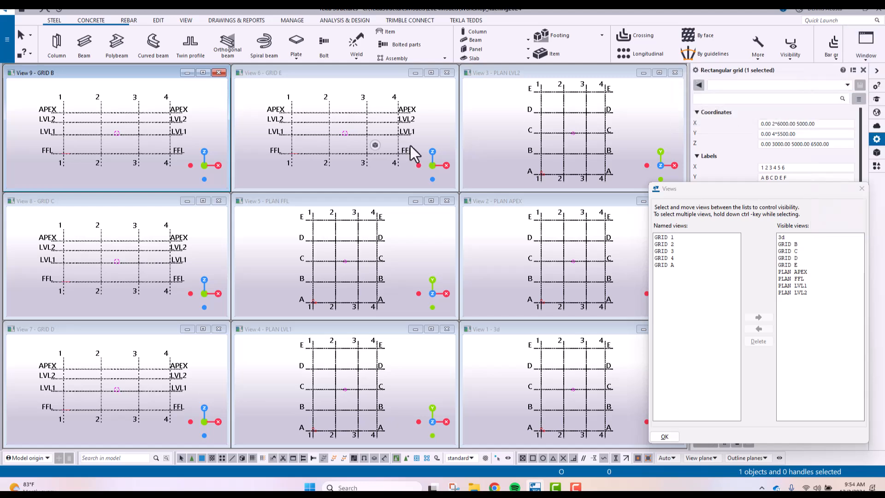
{"action": "left_click", "coordinate": [866, 53]}
{"action": "left_click", "coordinate": [836, 68]}
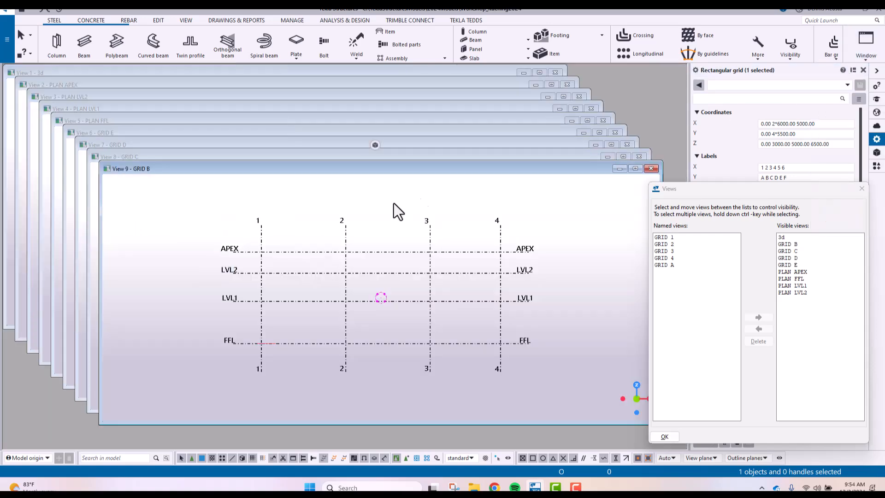
{"action": "left_click", "coordinate": [865, 44]}
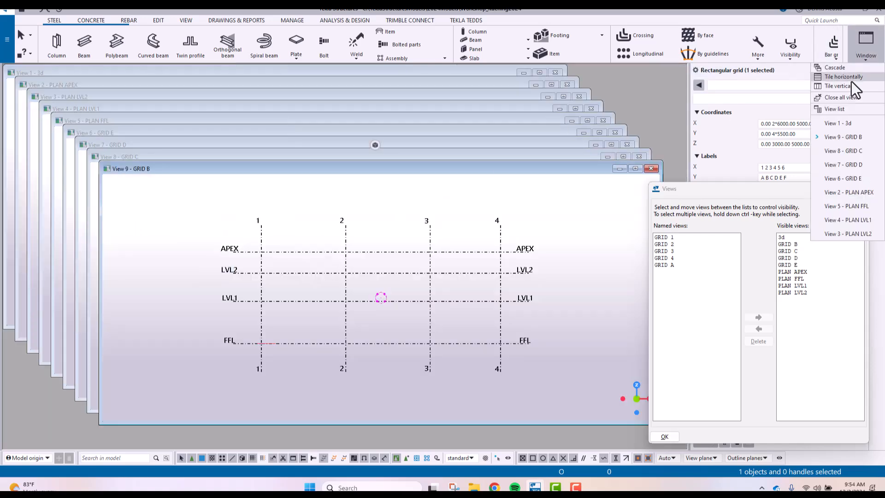
{"action": "left_click", "coordinate": [844, 86]}
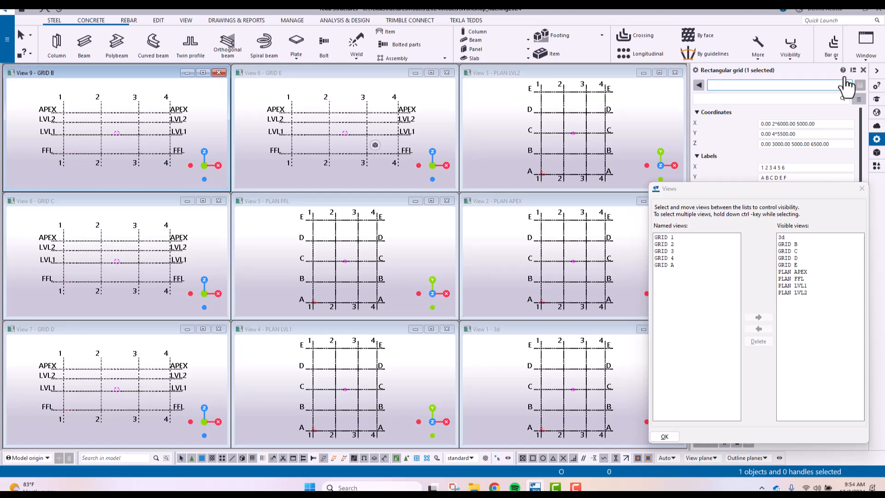
Step: Close all open view windows and make only the 3d view visible again from the view list
{"action": "left_click", "coordinate": [861, 56]}
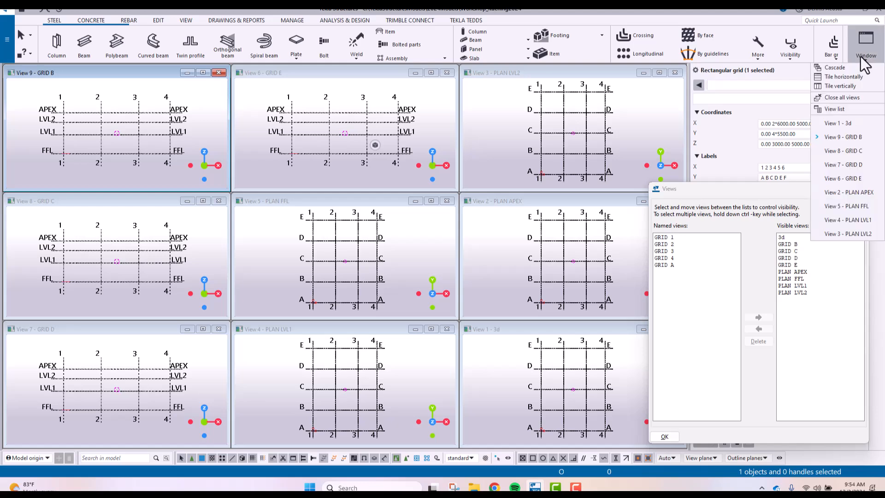
{"action": "left_click", "coordinate": [844, 98]}
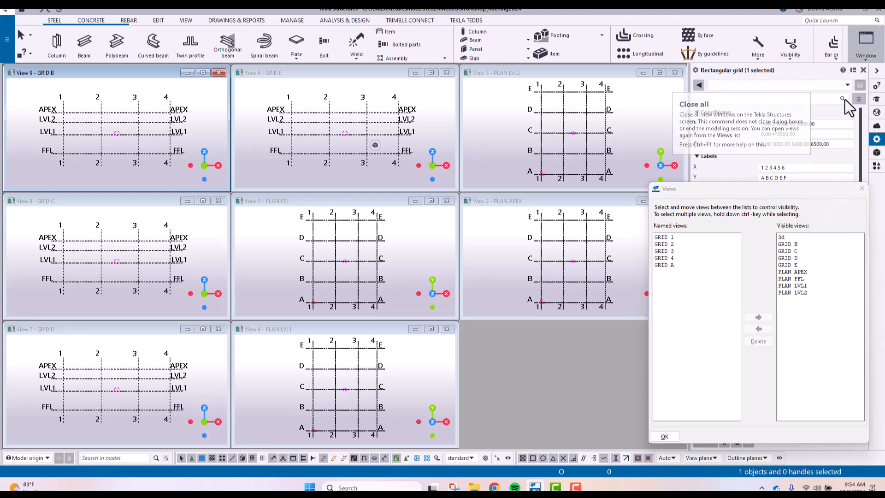
{"action": "left_click", "coordinate": [861, 189]}
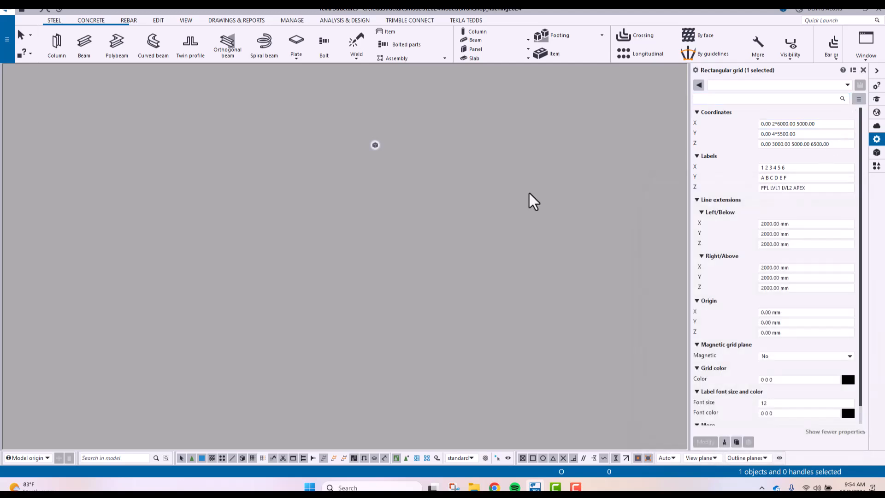
{"action": "key", "text": "ctrl+i"}
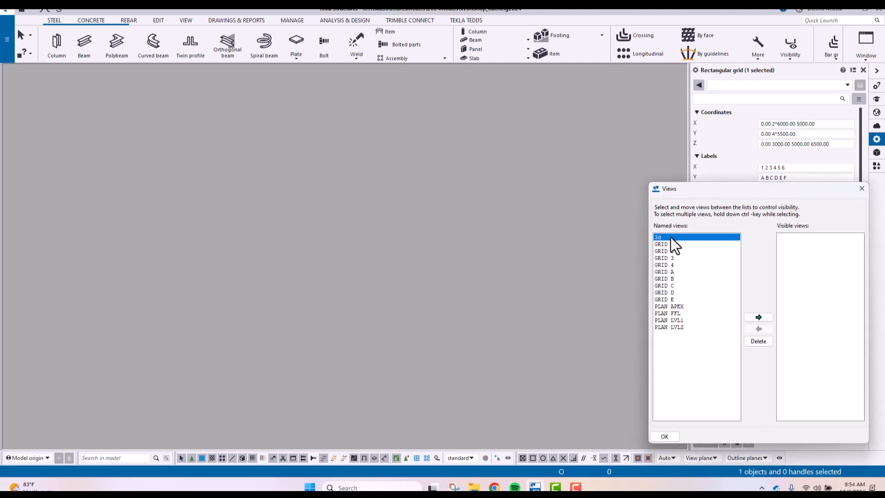
{"action": "left_click", "coordinate": [758, 317]}
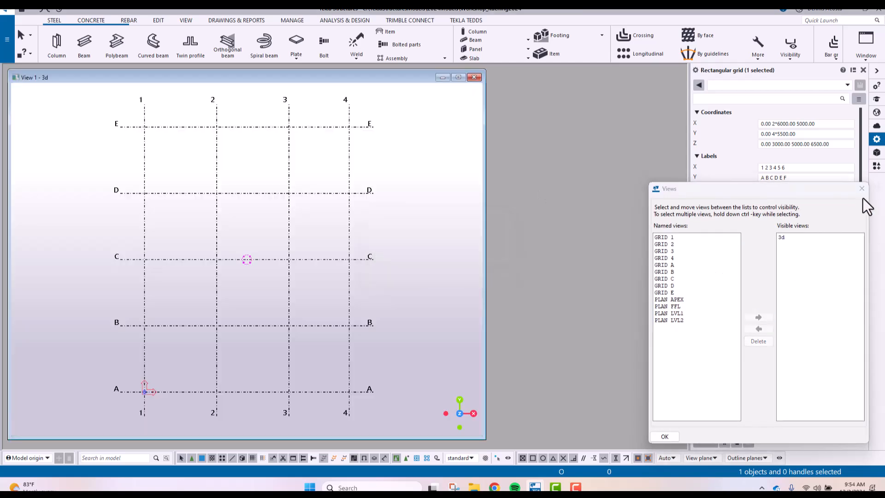
{"action": "left_click", "coordinate": [861, 188]}
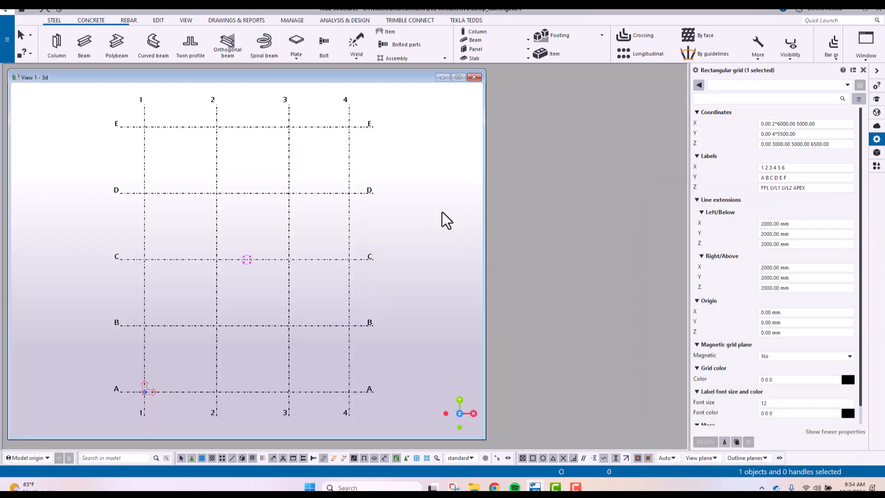
Step: Enlarge the 3d view window to fill the modelling area and turn the view to a tilted perspective of the whole grid
{"action": "key", "text": "ctrl+F10"}
{"action": "key", "text": "ctrl+i"}
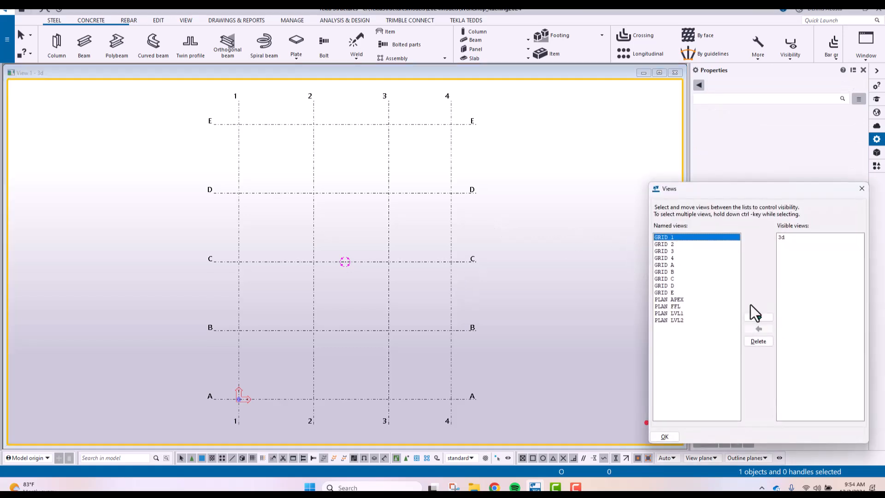
{"action": "left_click", "coordinate": [758, 317]}
{"action": "middle_click_drag", "start_coordinate": [429, 265], "coordinate": [352, 243]}
{"action": "scroll", "coordinate": [373, 242], "scroll_direction": "up", "scroll_amount": 4}
{"action": "scroll", "coordinate": [352, 236], "scroll_direction": "up", "scroll_amount": 1}
{"action": "scroll", "coordinate": [353, 237], "scroll_direction": "down", "scroll_amount": 1}
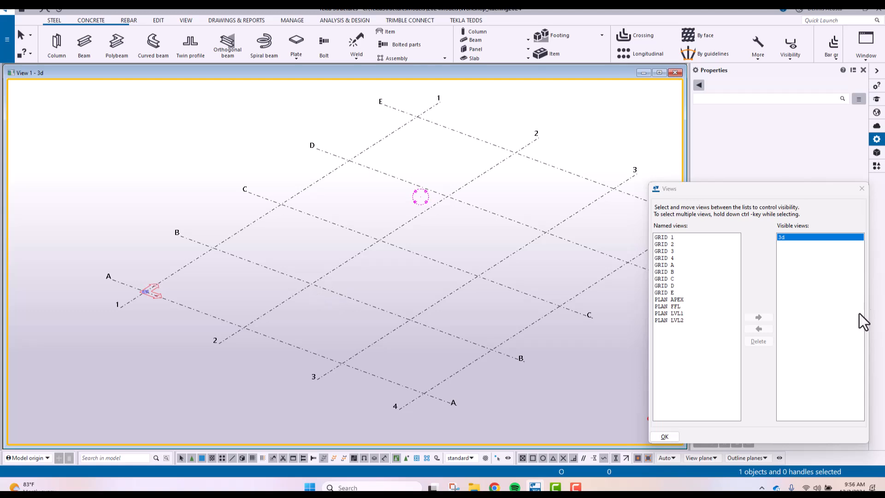
{"action": "left_click", "coordinate": [861, 192]}
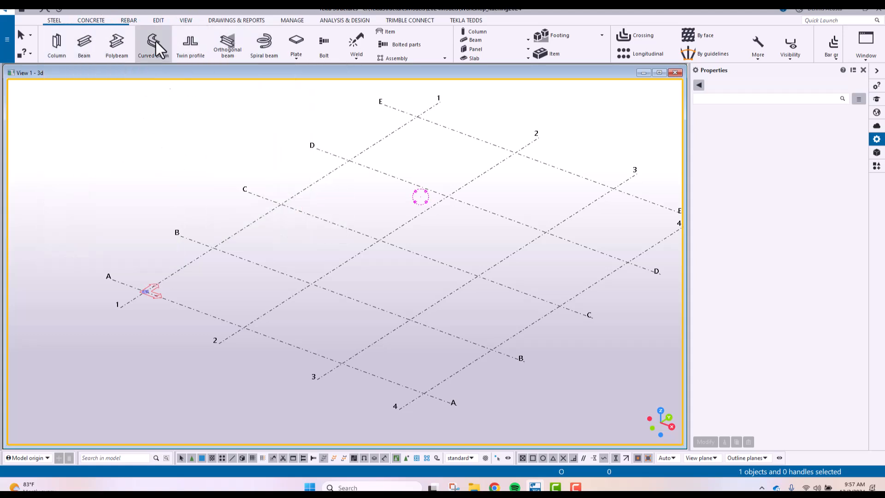
Step: Start a concrete pad footing and set its material to grade C40/50
{"action": "left_click", "coordinate": [91, 20]}
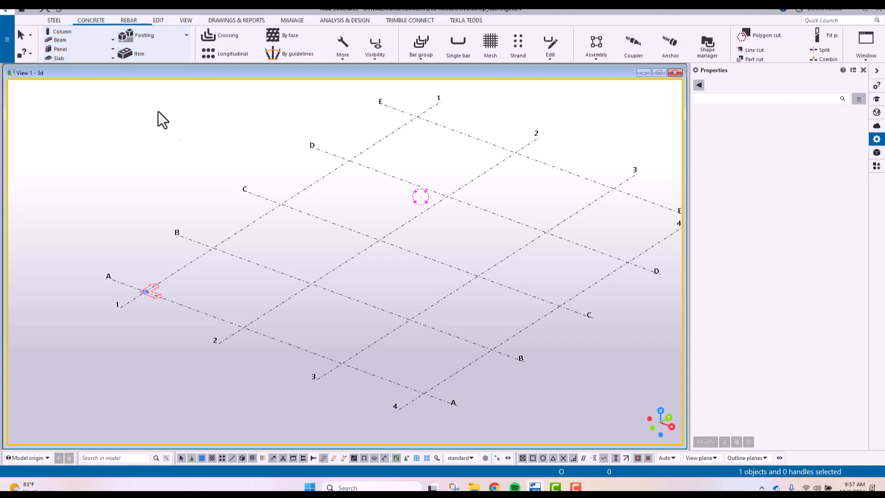
{"action": "left_click", "coordinate": [137, 38]}
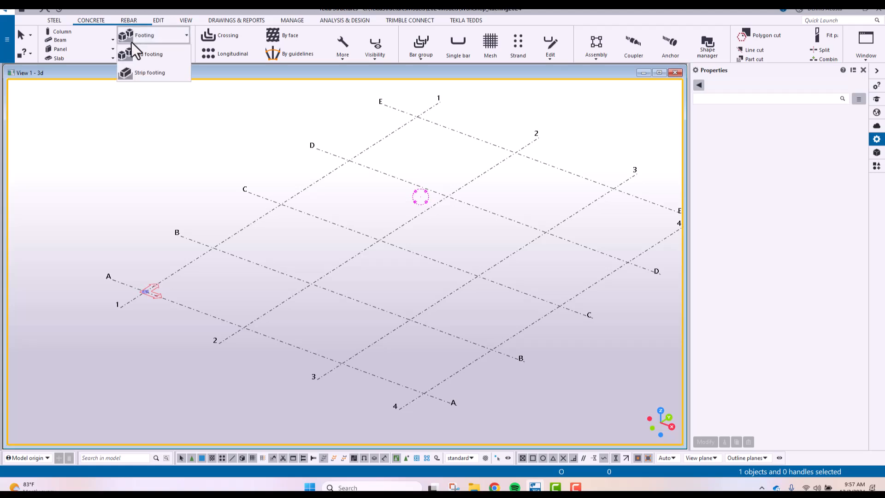
{"action": "left_click", "coordinate": [137, 54]}
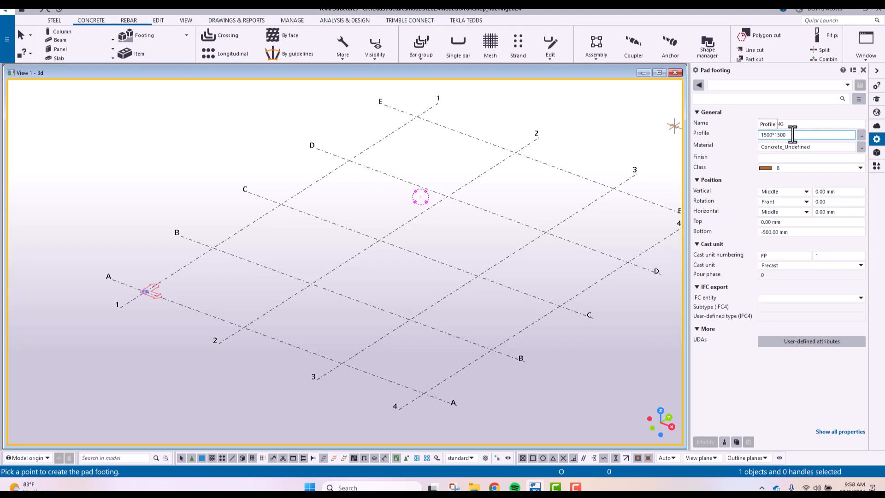
{"action": "left_click", "coordinate": [861, 147]}
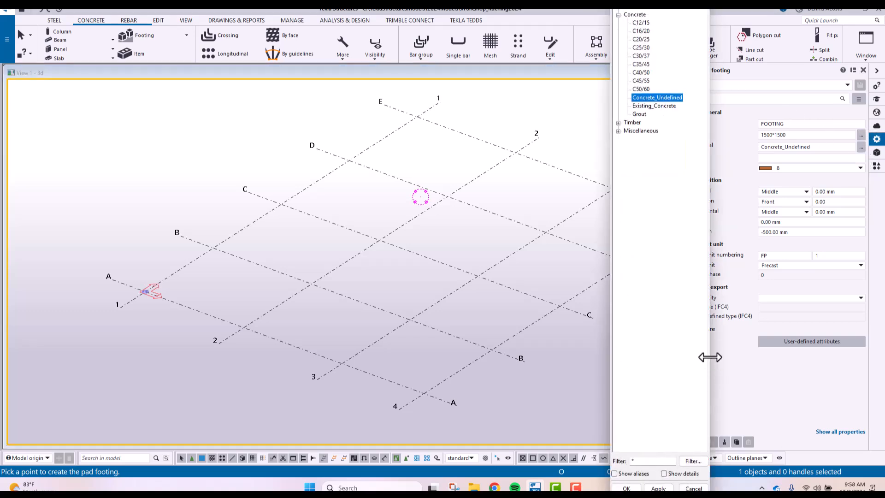
{"action": "left_click_drag", "start_coordinate": [675, 488], "coordinate": [676, 194]}
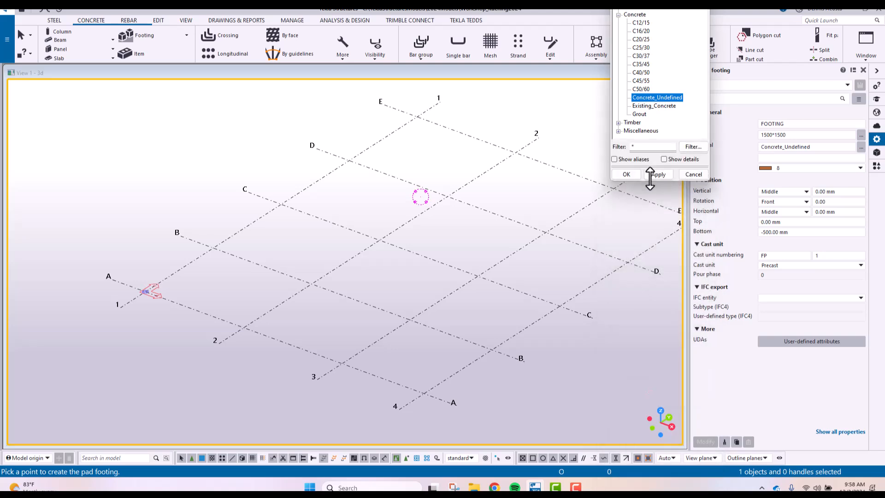
{"action": "left_click_drag", "start_coordinate": [671, 18], "coordinate": [515, 126]}
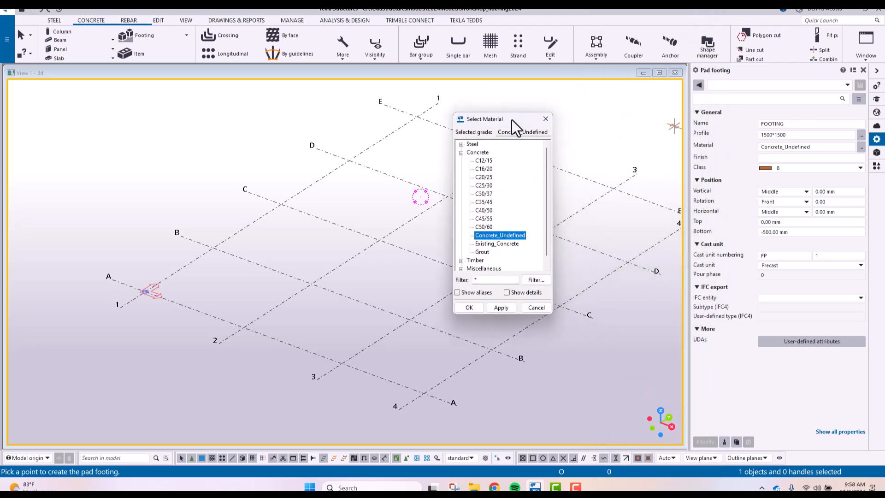
{"action": "left_click", "coordinate": [483, 211]}
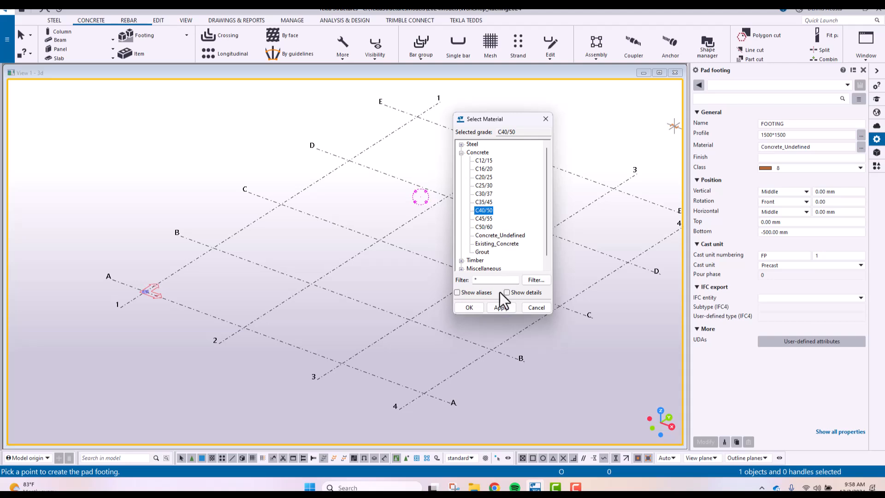
{"action": "left_click", "coordinate": [501, 308]}
{"action": "left_click", "coordinate": [468, 308]}
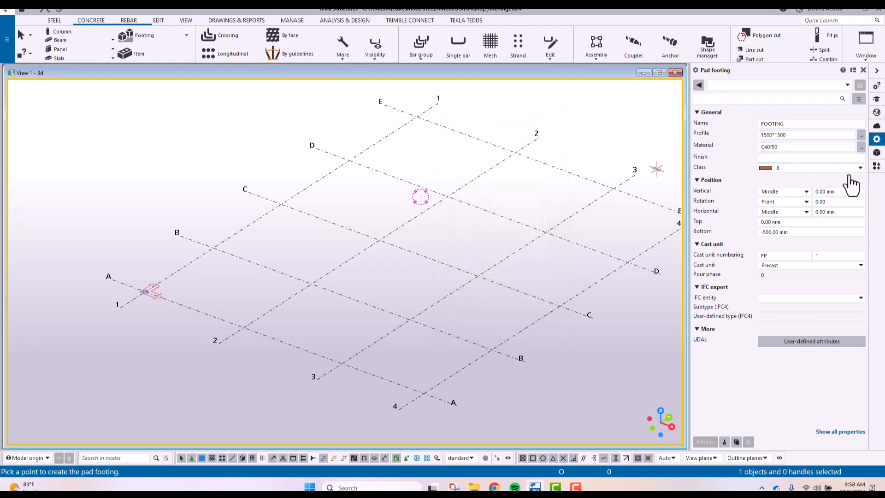
Step: Set the pad footing's class to 1 and its bottom level to -750 mm
{"action": "left_click", "coordinate": [812, 167]}
{"action": "left_click", "coordinate": [787, 193]}
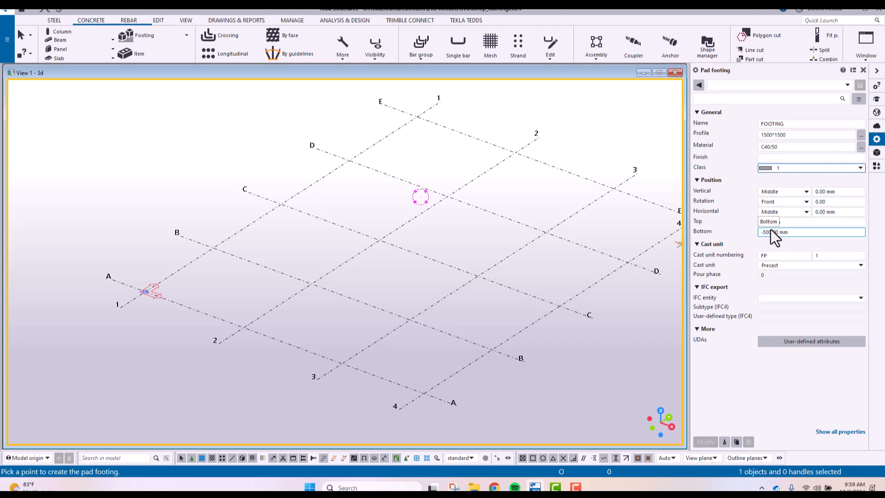
{"action": "left_click_drag", "start_coordinate": [763, 234], "coordinate": [841, 236]}
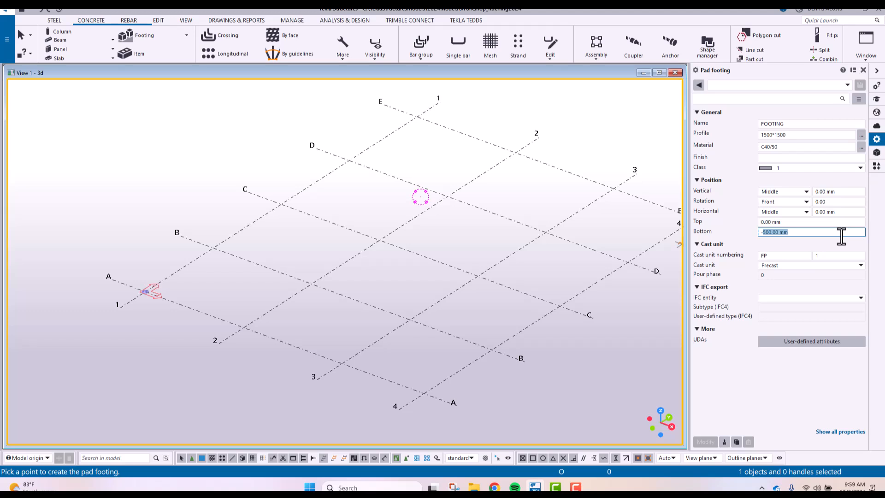
{"action": "type", "text": "750"}
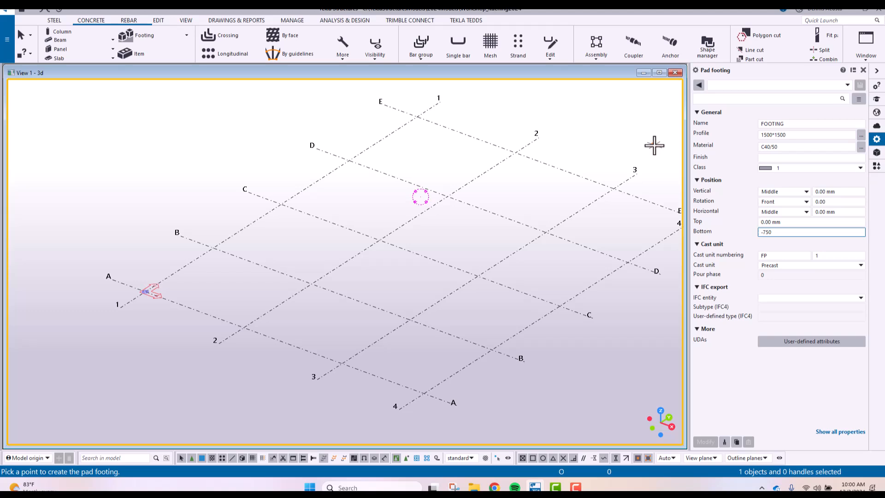
Step: Place a pad footing at the intersection of grid lines A and 1
{"action": "left_click", "coordinate": [146, 289]}
{"action": "scroll", "coordinate": [276, 283], "scroll_direction": "up", "scroll_amount": 5}
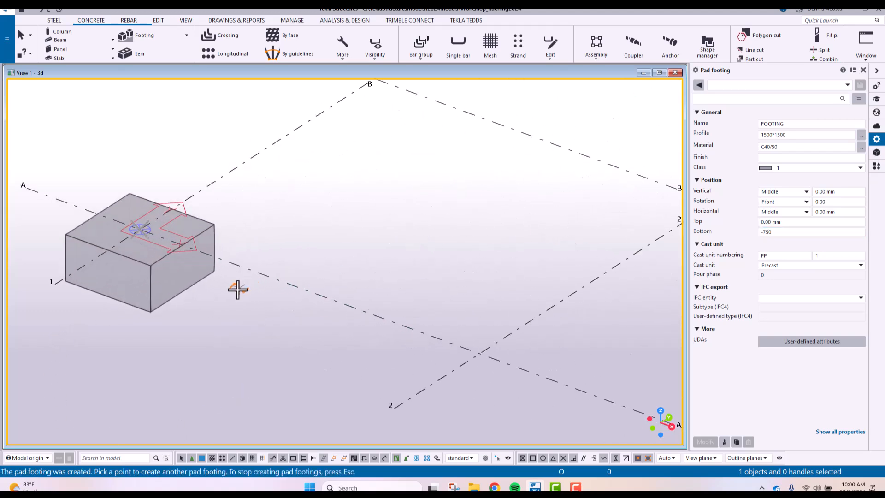
{"action": "middle_click_drag", "start_coordinate": [239, 288], "coordinate": [389, 307]}
{"action": "scroll", "coordinate": [391, 309], "scroll_direction": "up", "scroll_amount": 2}
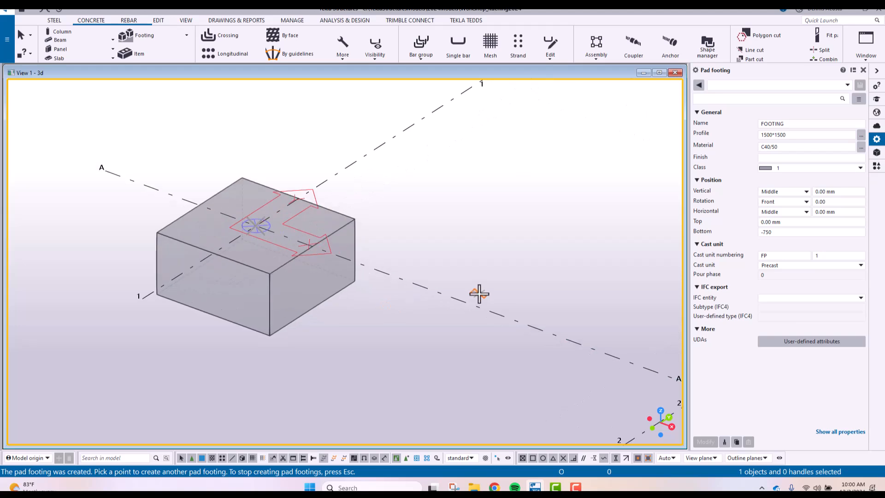
{"action": "scroll", "coordinate": [488, 259], "scroll_direction": "down", "scroll_amount": 2}
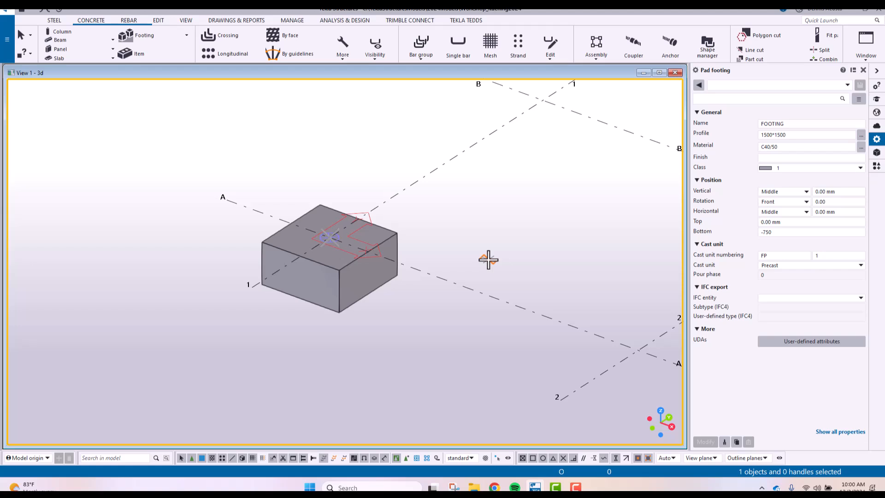
Step: Place pad footings where grid line A crosses grid lines 3 and 4, and end the pad footing command
{"action": "scroll", "coordinate": [488, 259], "scroll_direction": "down", "scroll_amount": 5}
{"action": "middle_click_drag", "start_coordinate": [493, 276], "coordinate": [223, 199]}
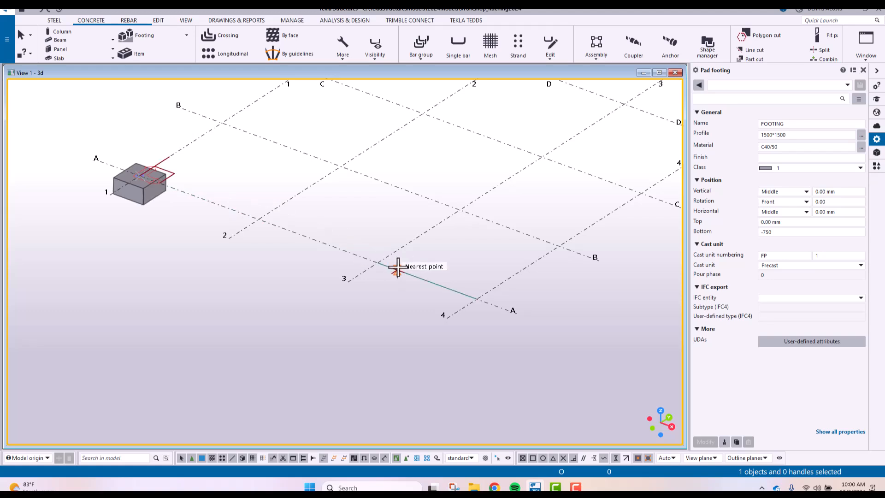
{"action": "left_click", "coordinate": [377, 262]}
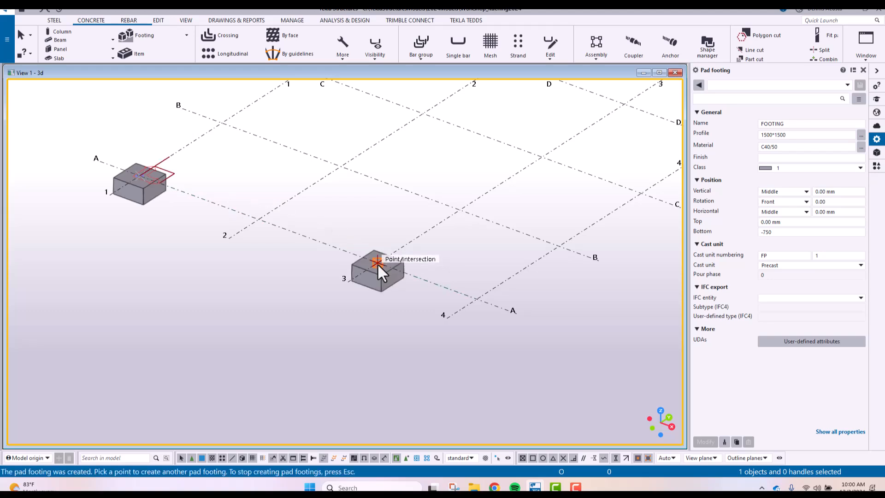
{"action": "left_click", "coordinate": [473, 299]}
{"action": "middle_click_drag", "start_coordinate": [346, 304], "coordinate": [494, 333]}
{"action": "scroll", "coordinate": [494, 333], "scroll_direction": "down", "scroll_amount": 3}
{"action": "middle_click_drag", "start_coordinate": [436, 210], "coordinate": [346, 197]}
{"action": "right_click", "coordinate": [220, 169]}
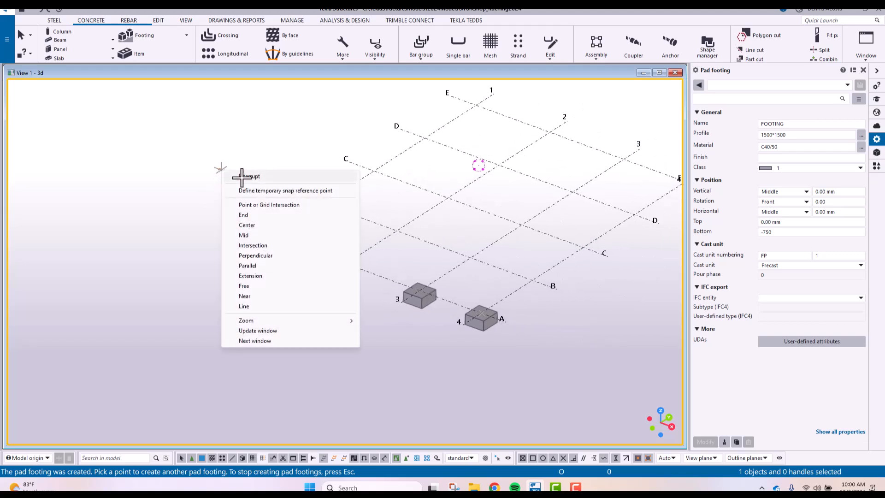
{"action": "left_click", "coordinate": [241, 177]}
Step: Select the pad footing at grid A-3 and inquire its part information
{"action": "scroll", "coordinate": [491, 298], "scroll_direction": "up", "scroll_amount": 3}
{"action": "middle_click_drag", "start_coordinate": [473, 315], "coordinate": [516, 315]}
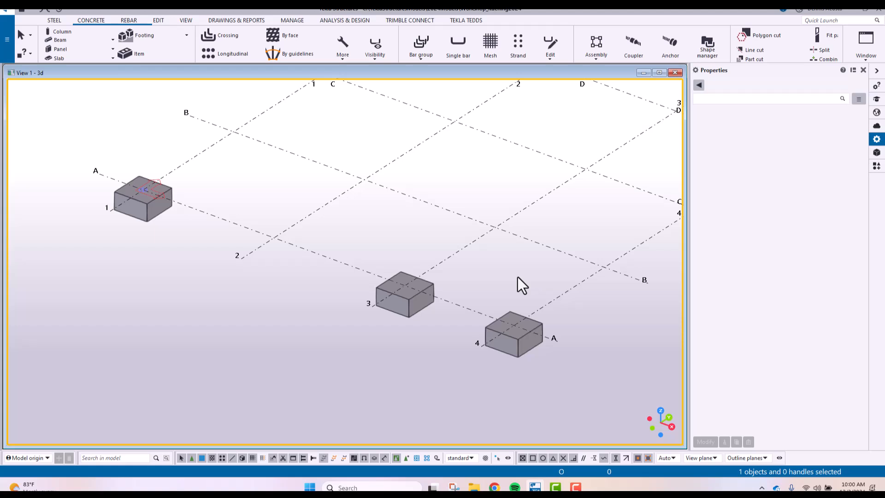
{"action": "left_click", "coordinate": [414, 309]}
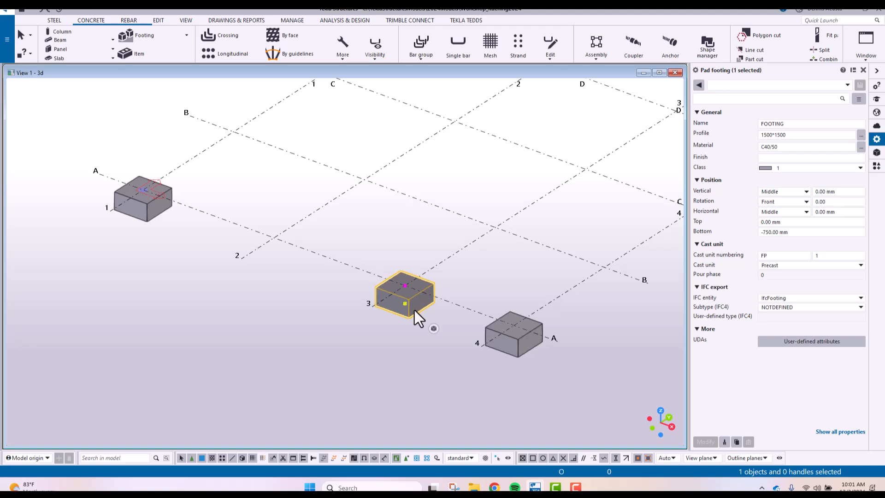
{"action": "left_click", "coordinate": [403, 190]}
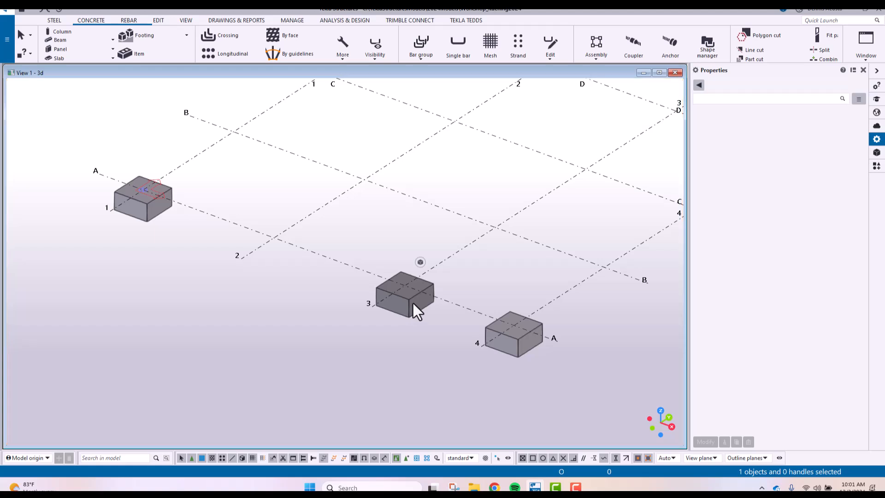
{"action": "left_click", "coordinate": [414, 308]}
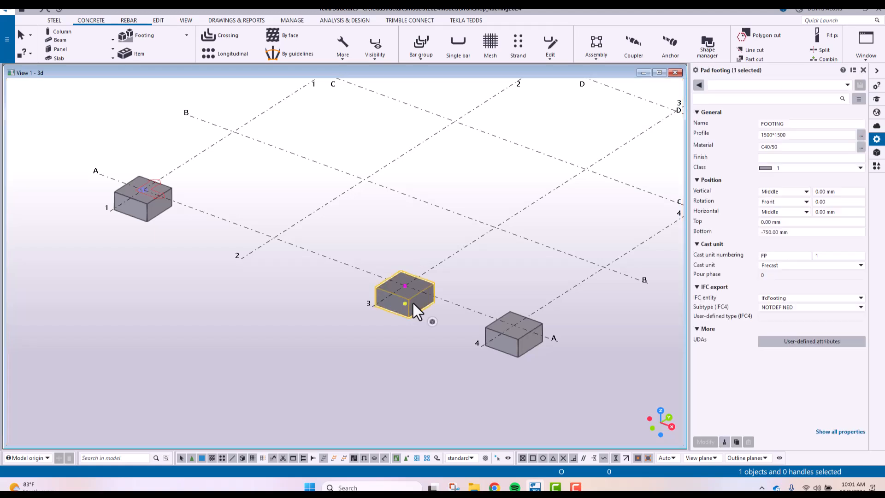
{"action": "right_click", "coordinate": [413, 303]}
{"action": "mouse_move", "coordinate": [480, 210]}
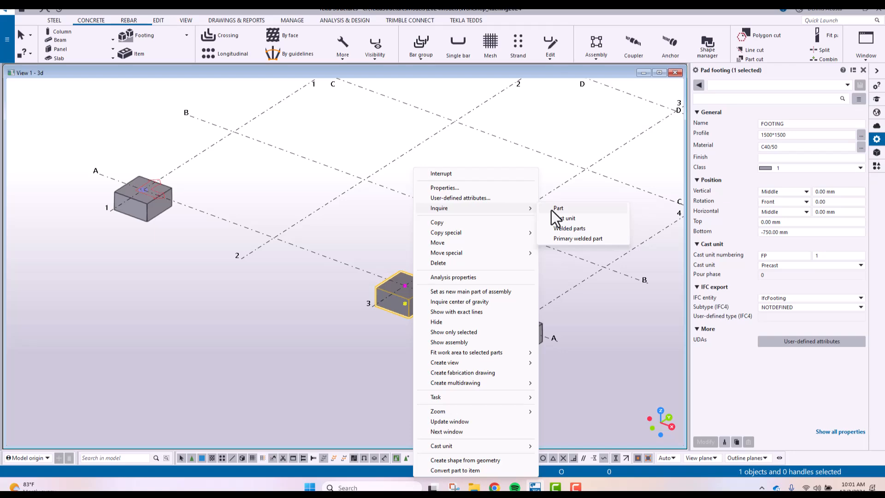
{"action": "left_click", "coordinate": [552, 210]}
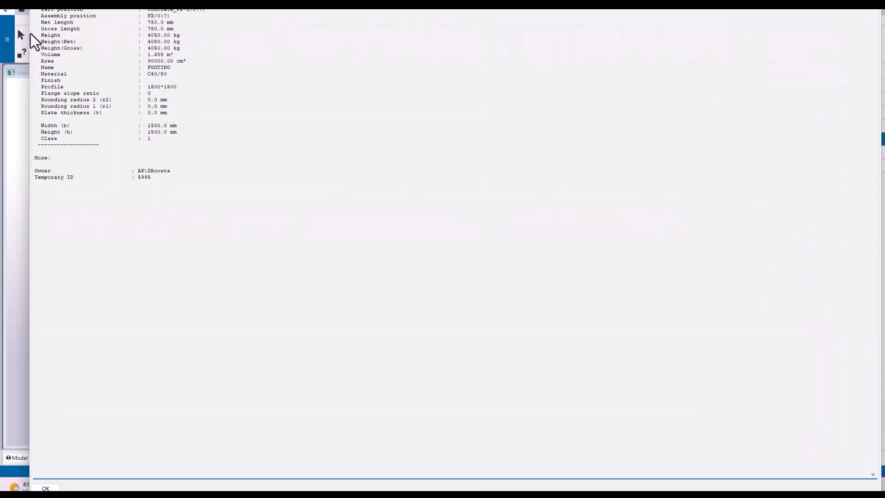
Step: Shrink the inquiry report window and place it so the footing's whole report can be read beside the model
{"action": "left_click_drag", "start_coordinate": [32, 481], "coordinate": [114, 427]}
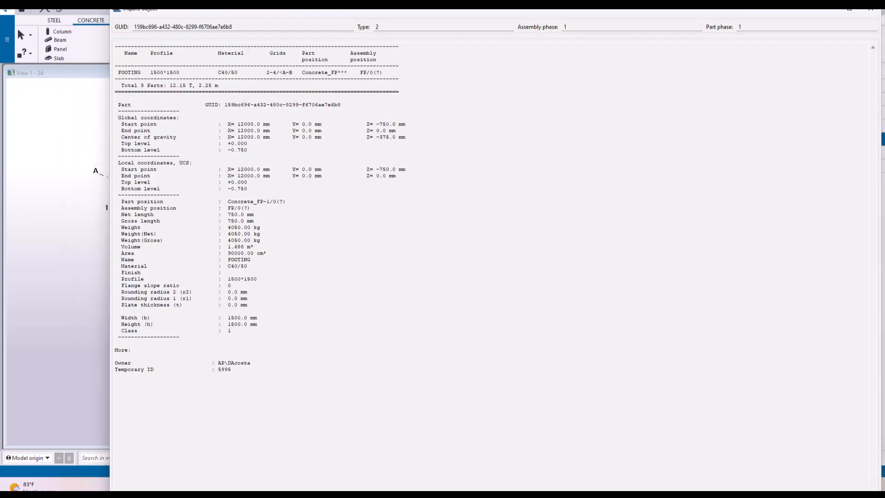
{"action": "left_click_drag", "start_coordinate": [111, 9], "coordinate": [390, 169]}
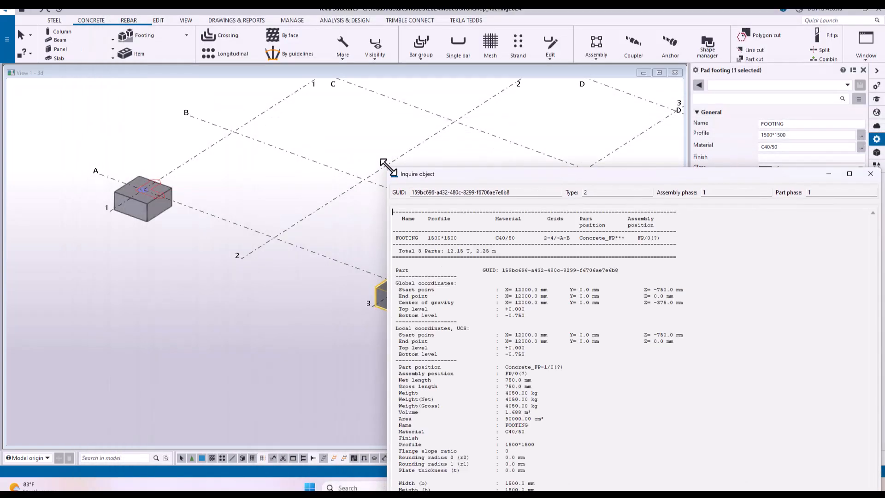
{"action": "left_click_drag", "start_coordinate": [680, 184], "coordinate": [570, 43]}
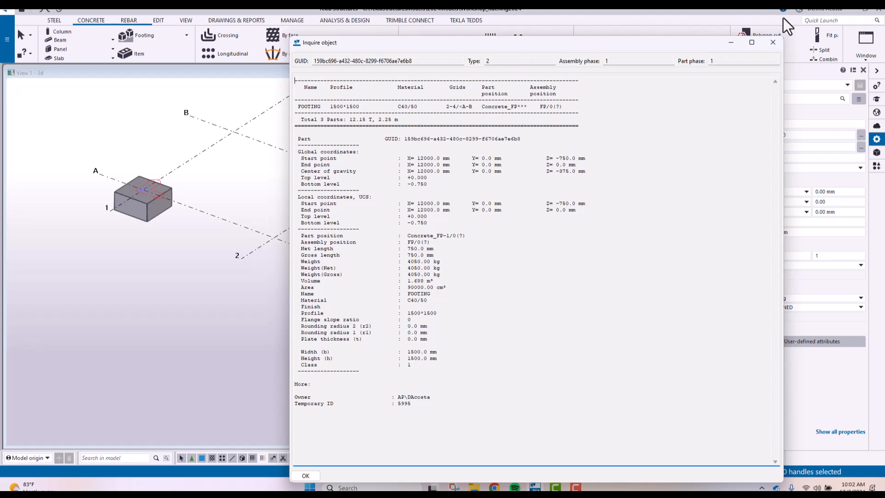
Step: Close the footing's inquiry report and deselect the pad footing at grid A-3
{"action": "left_click", "coordinate": [772, 42]}
{"action": "scroll", "coordinate": [429, 226], "scroll_direction": "up", "scroll_amount": 4}
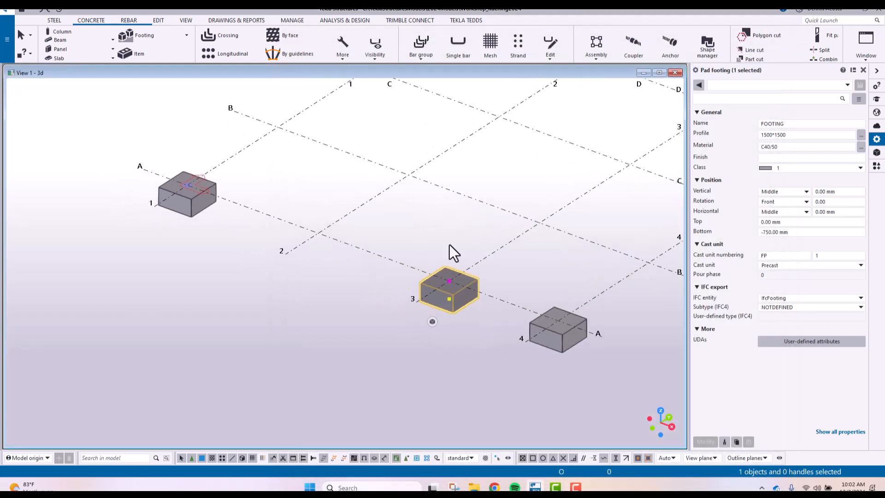
{"action": "scroll", "coordinate": [568, 329], "scroll_direction": "up", "scroll_amount": 5}
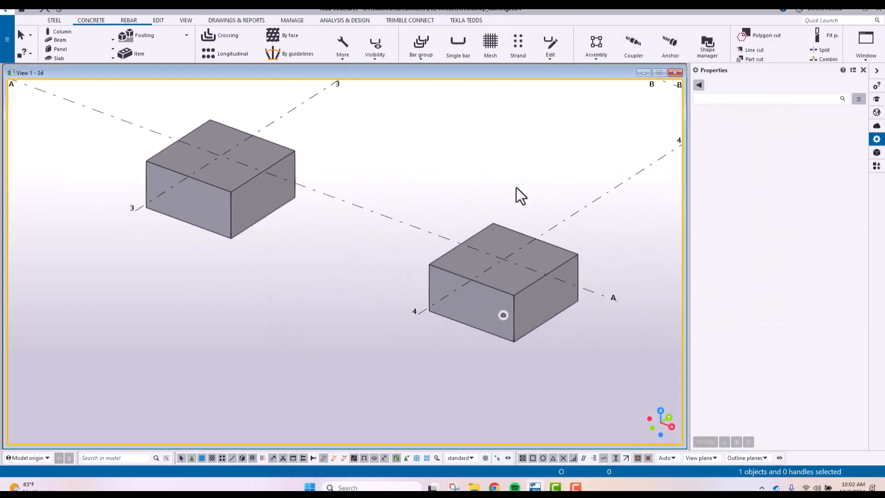
{"action": "middle_click_drag", "start_coordinate": [494, 198], "coordinate": [493, 198]}
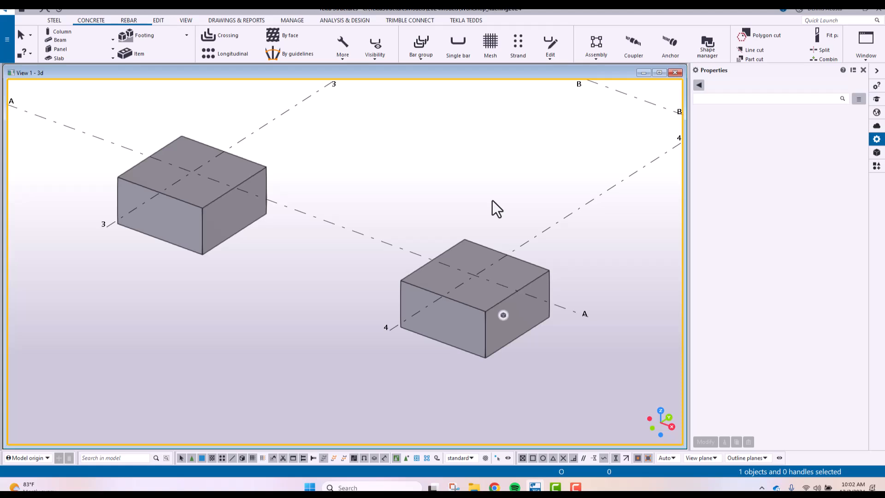
Step: Try the wireframe, transparent and show-only-selected representations on the pad footings, and restore the solid rendered parts
{"action": "key", "text": "ctrl+2"}
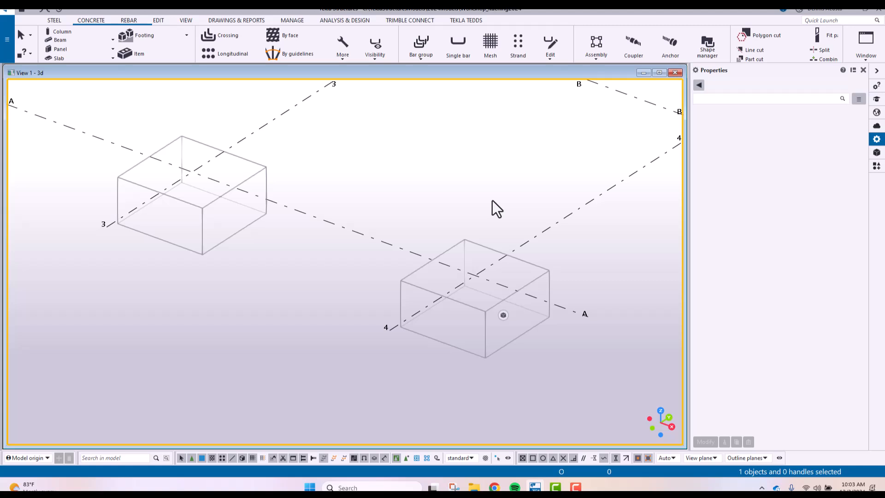
{"action": "key", "text": "ctrl+2"}
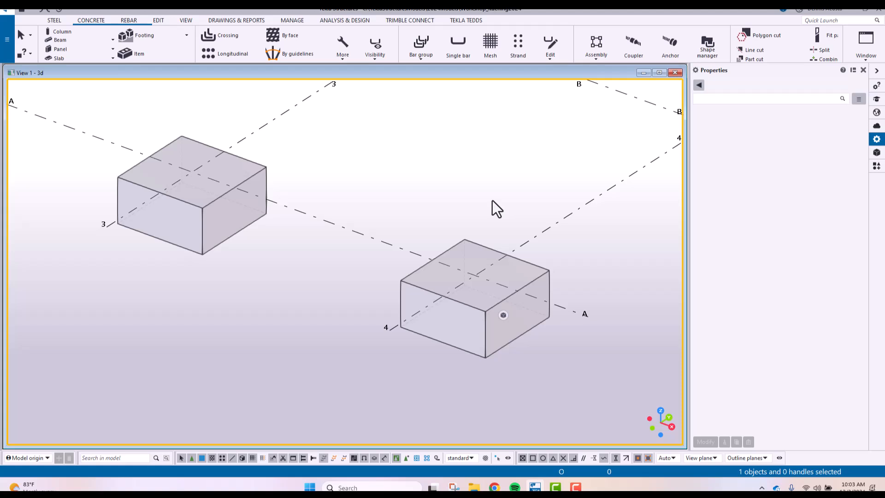
{"action": "key", "text": "ctrl+3"}
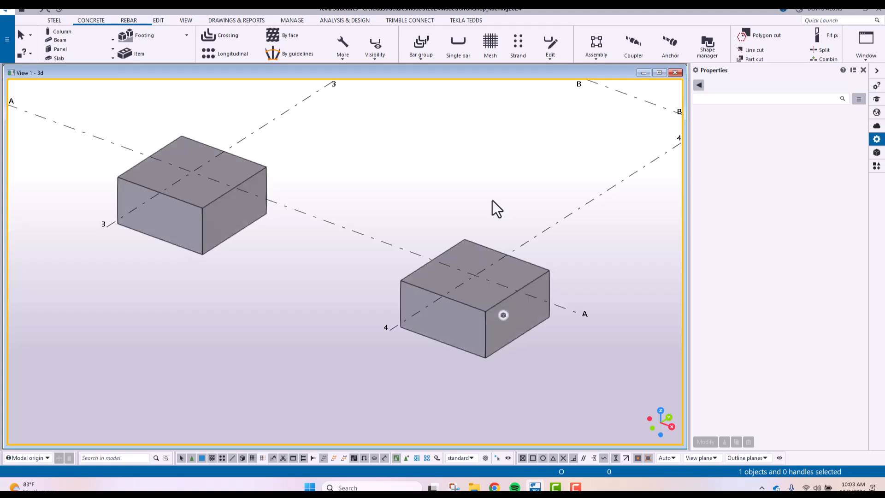
{"action": "key", "text": "ctrl+2"}
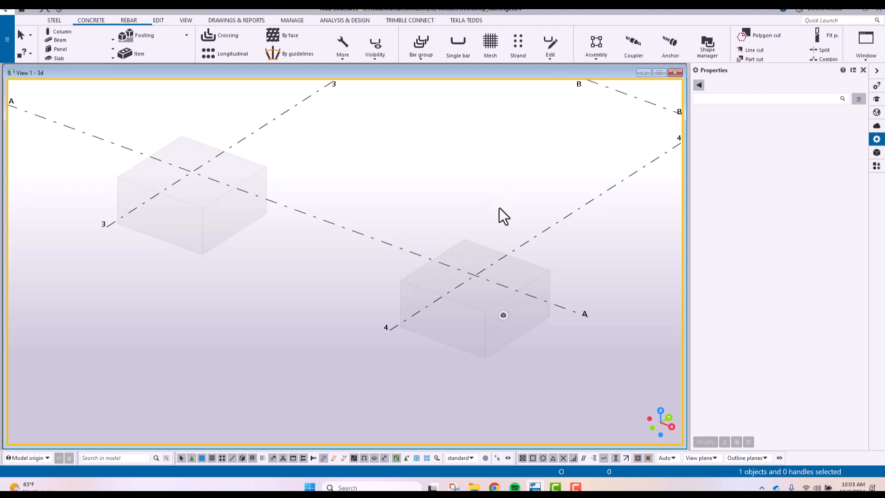
{"action": "key", "text": "ctrl+5"}
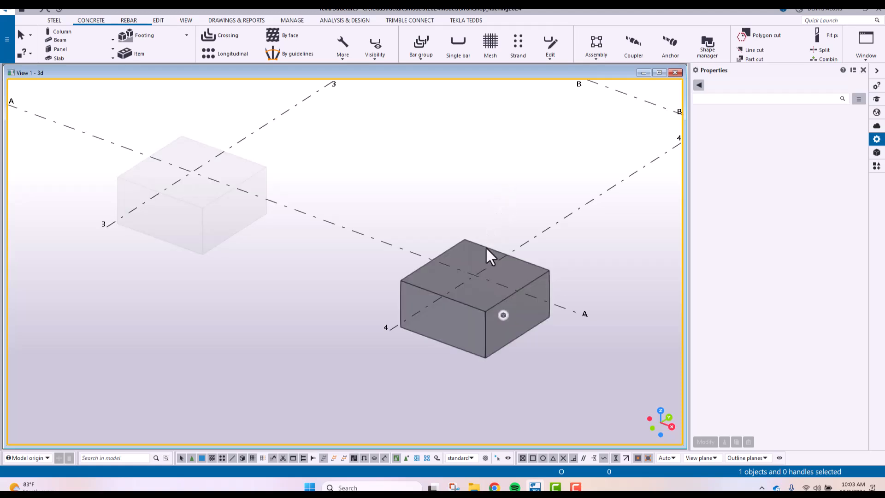
{"action": "key", "text": "ctrl+2"}
{"action": "key", "text": "ctrl+5"}
{"action": "key", "text": "ctrl+2"}
{"action": "key", "text": "ctrl+5"}
{"action": "key", "text": "ctrl+2"}
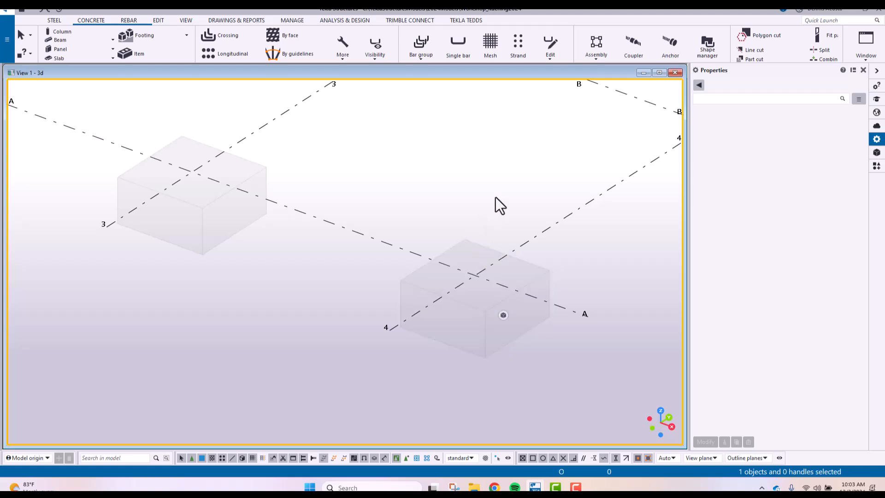
{"action": "key", "text": "ctrl+4"}
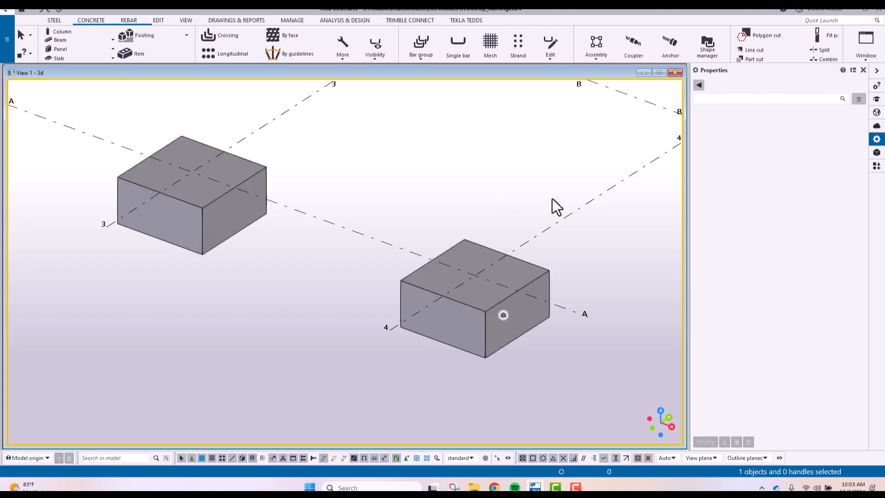
Step: Start creating a steel column and bring up its properties
{"action": "scroll", "coordinate": [557, 198], "scroll_direction": "down", "scroll_amount": 3}
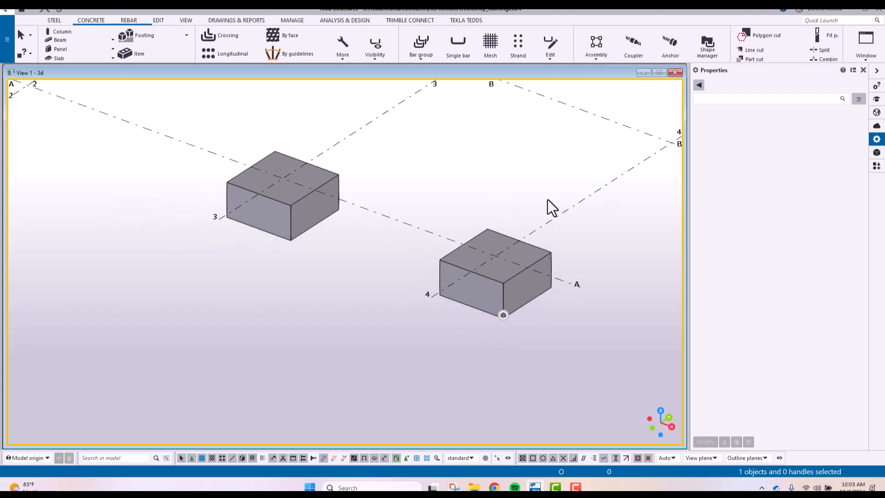
{"action": "scroll", "coordinate": [548, 197], "scroll_direction": "down", "scroll_amount": 5}
{"action": "scroll", "coordinate": [433, 323], "scroll_direction": "up", "scroll_amount": 4}
{"action": "middle_click_drag", "start_coordinate": [448, 294], "coordinate": [466, 334]}
{"action": "scroll", "coordinate": [466, 333], "scroll_direction": "down", "scroll_amount": 2}
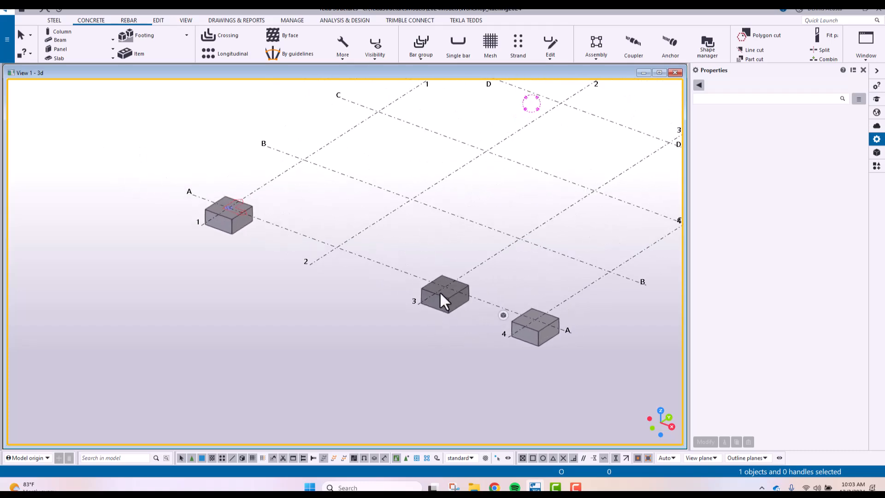
{"action": "middle_click_drag", "start_coordinate": [430, 250], "coordinate": [408, 257]}
{"action": "scroll", "coordinate": [410, 259], "scroll_direction": "down", "scroll_amount": 2}
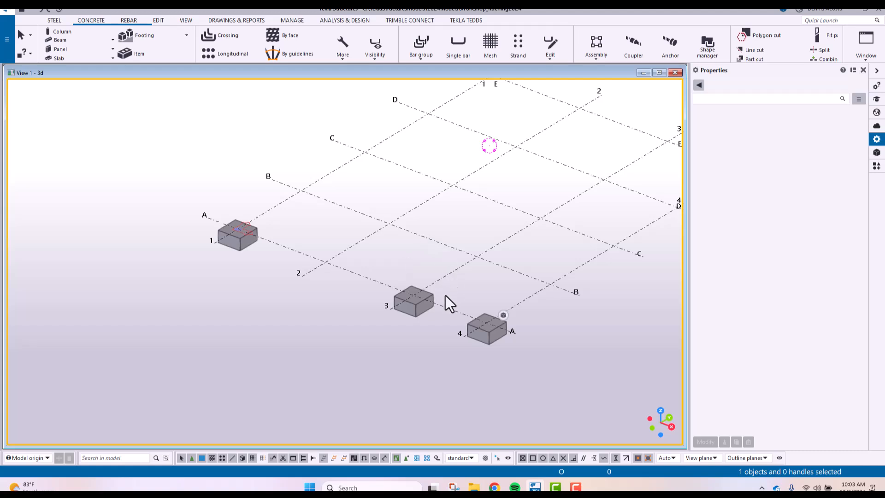
{"action": "middle_click_drag", "start_coordinate": [400, 282], "coordinate": [351, 296]}
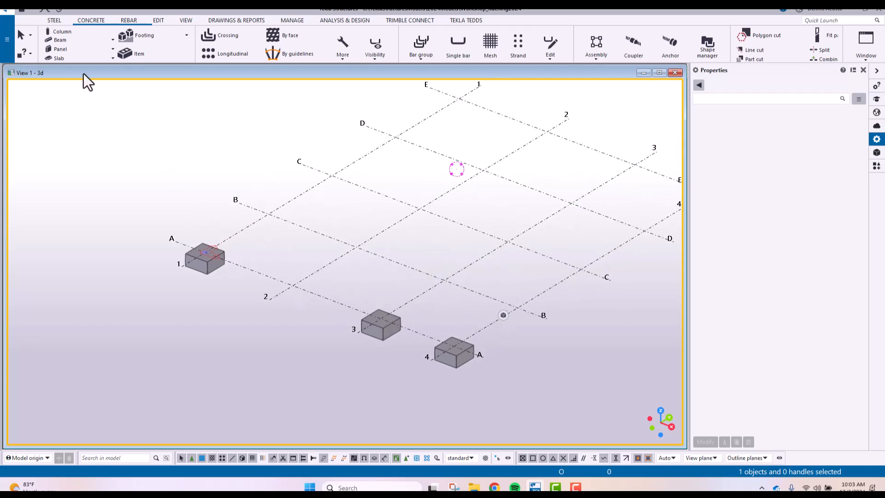
{"action": "left_click", "coordinate": [53, 21]}
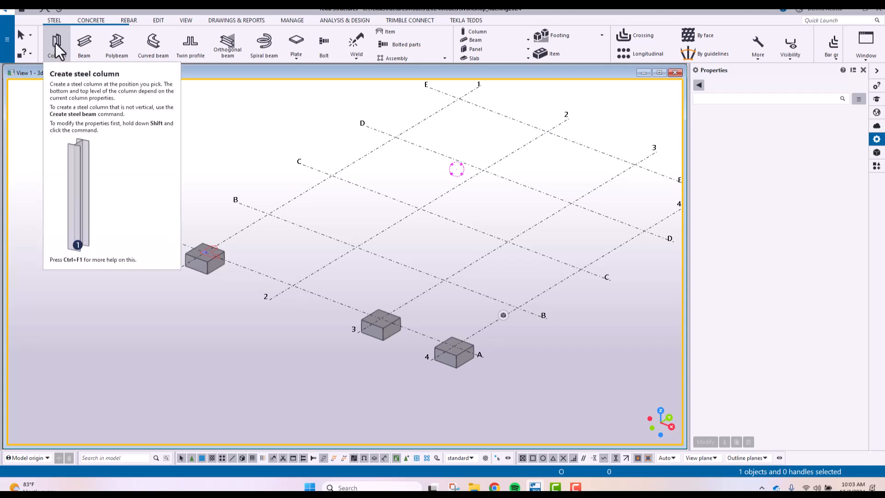
{"action": "left_click", "coordinate": [55, 43]}
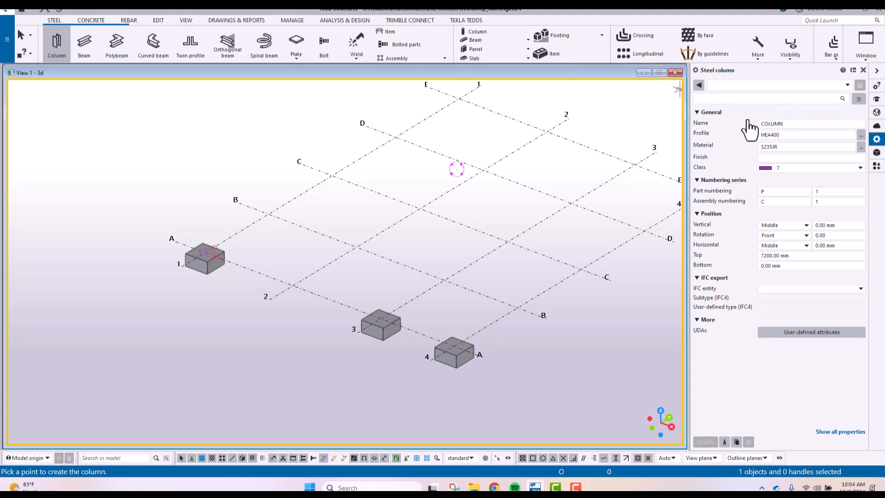
{"action": "left_click", "coordinate": [761, 123]}
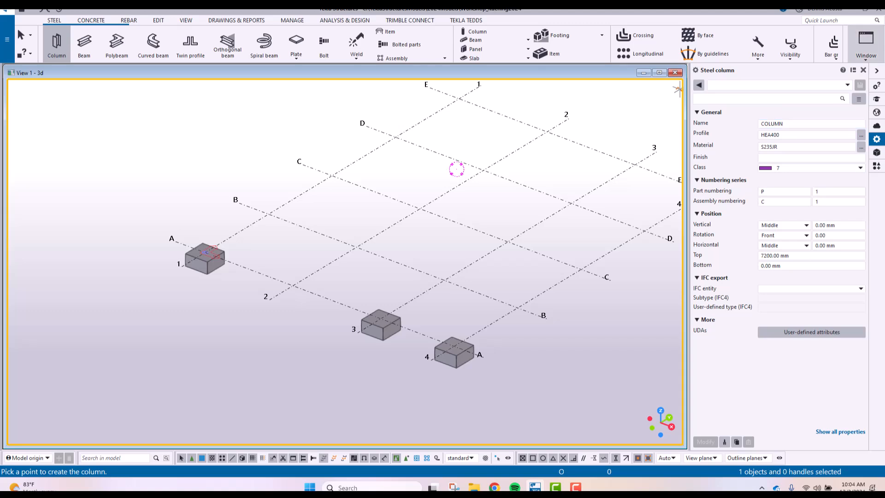
{"action": "double_click", "coordinate": [800, 123]}
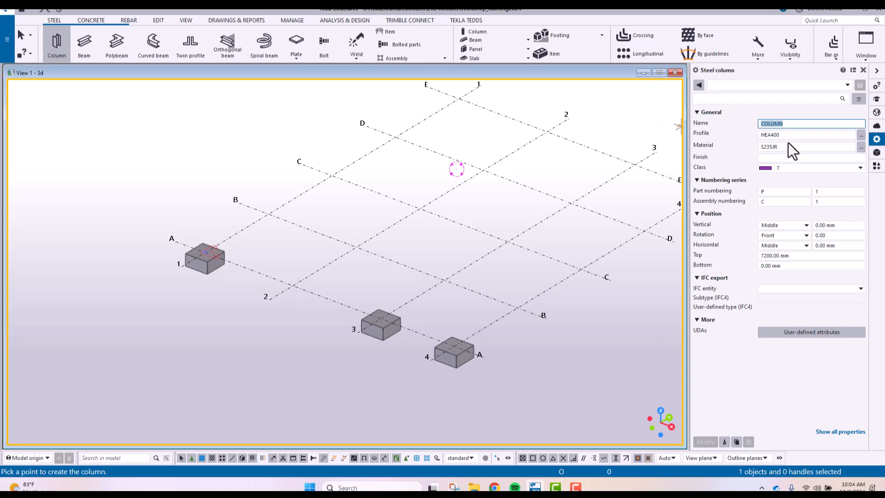
{"action": "type", "text": "Profile"}
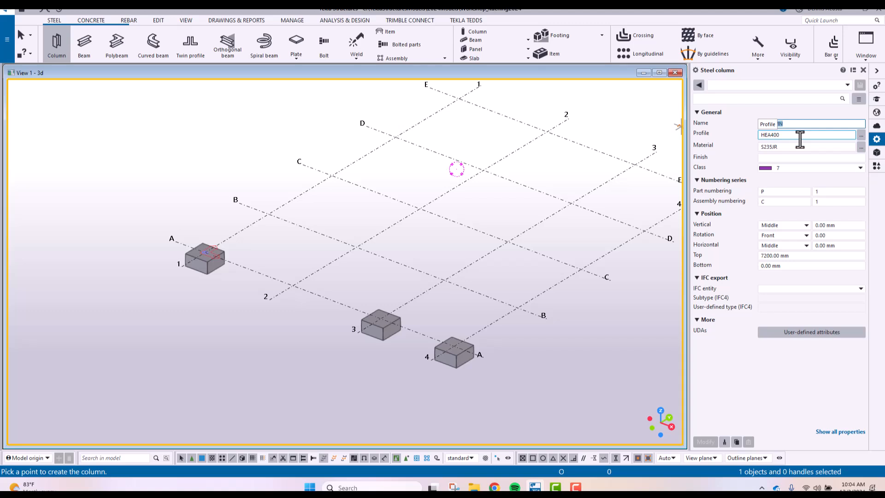
{"action": "left_click", "coordinate": [802, 149]}
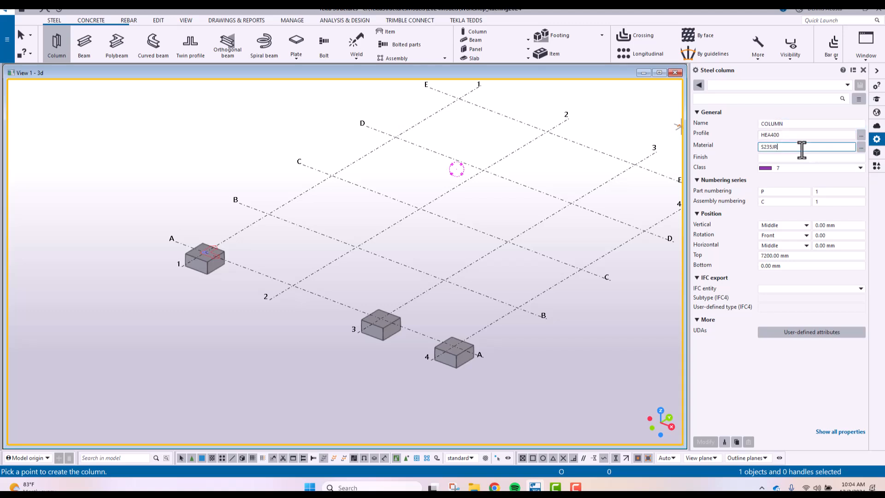
Step: Keep steel grade S235JR as the column's material and set its class to 2
{"action": "left_click", "coordinate": [861, 148]}
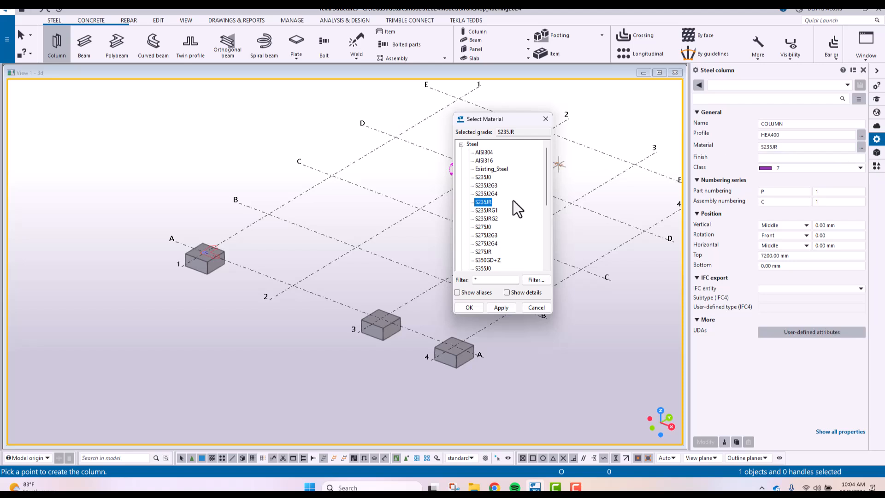
{"action": "scroll", "coordinate": [489, 200], "scroll_direction": "down", "scroll_amount": 5}
{"action": "scroll", "coordinate": [488, 201], "scroll_direction": "up", "scroll_amount": 5}
{"action": "left_click", "coordinate": [470, 308]}
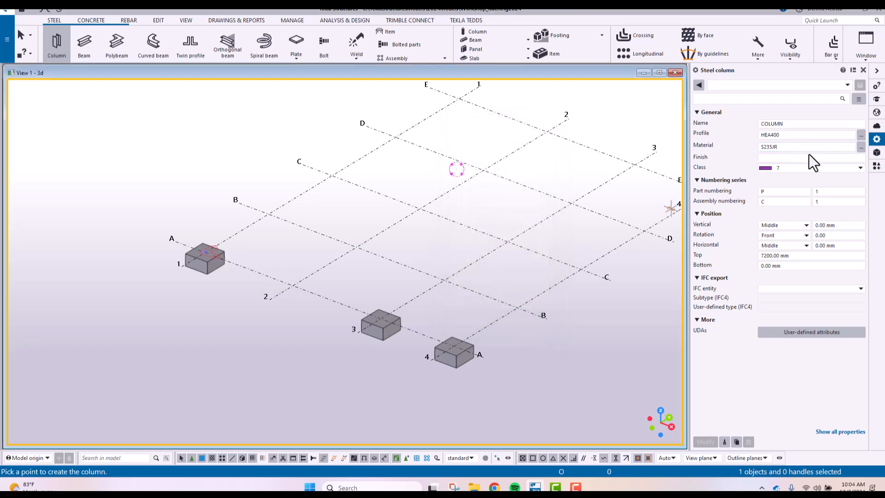
{"action": "left_click", "coordinate": [858, 168]}
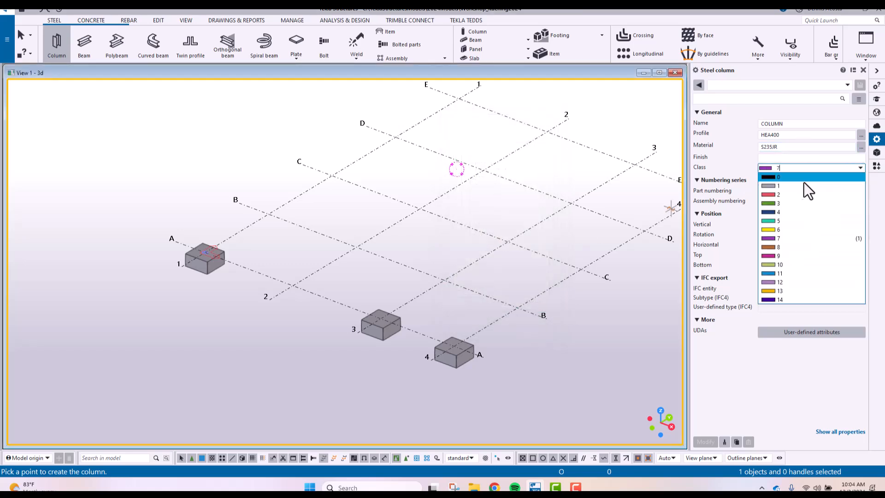
{"action": "left_click", "coordinate": [772, 195]}
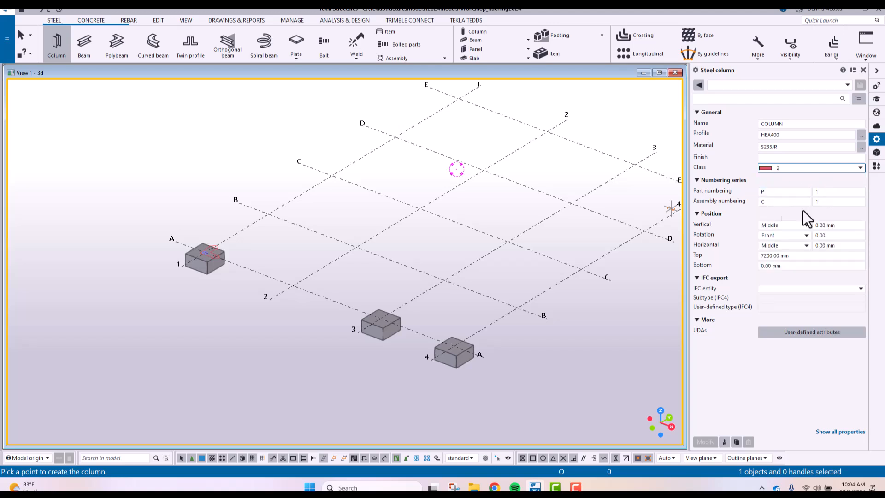
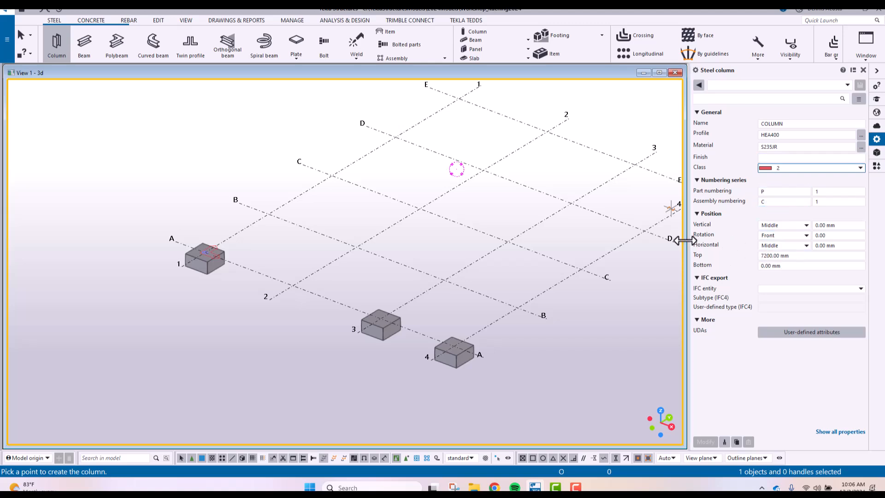
Step: Set the column's top level to 5000 mm and place the steel column on the footing at grid A-1
{"action": "left_click", "coordinate": [799, 256]}
{"action": "left_click_drag", "start_coordinate": [799, 256], "coordinate": [741, 261]}
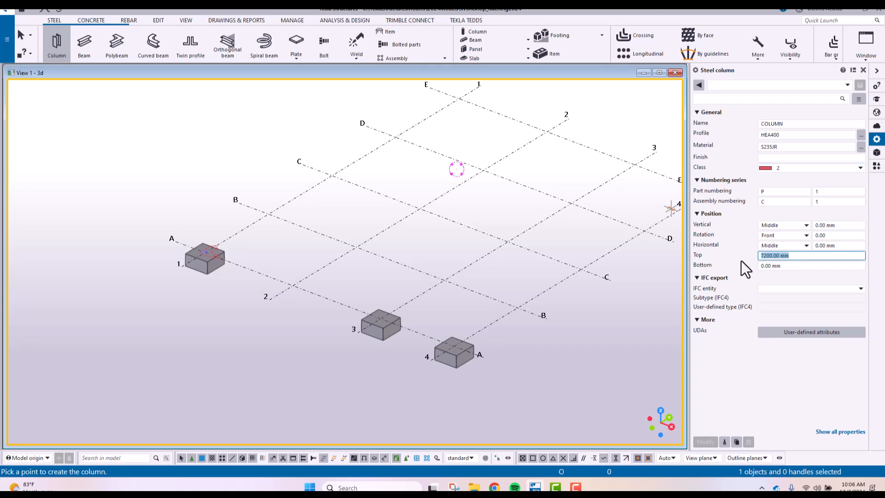
{"action": "type", "text": "50000"}
{"action": "scroll", "coordinate": [179, 263], "scroll_direction": "up", "scroll_amount": 5}
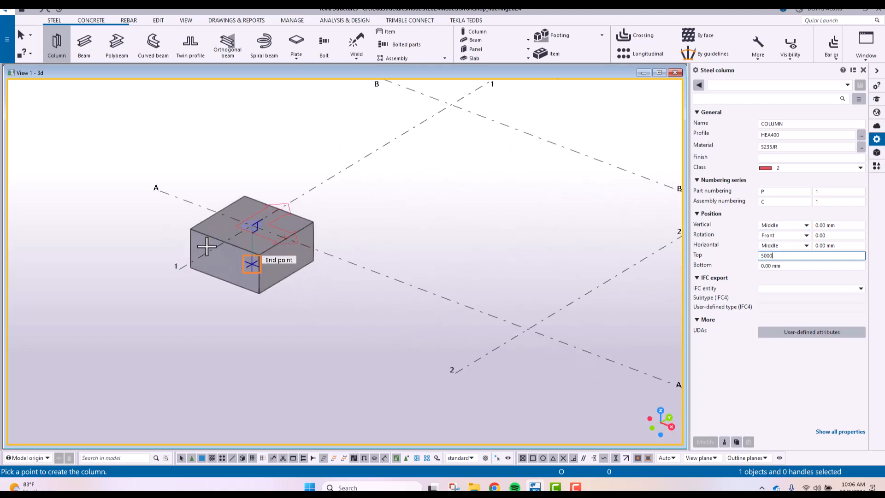
{"action": "left_click", "coordinate": [252, 226]}
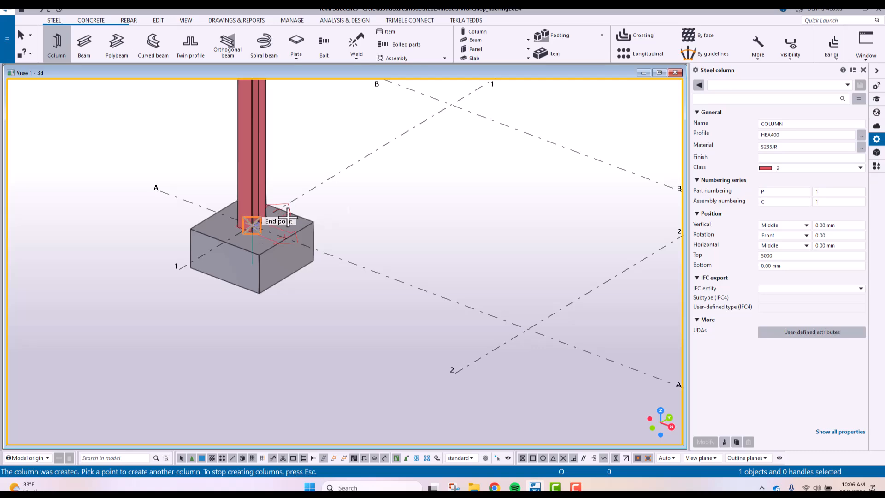
Step: End the steel column command and switch the 3D view to plan, close up on the column at grid A-1
{"action": "scroll", "coordinate": [316, 197], "scroll_direction": "down", "scroll_amount": 5}
{"action": "scroll", "coordinate": [313, 217], "scroll_direction": "up", "scroll_amount": 4}
{"action": "scroll", "coordinate": [318, 203], "scroll_direction": "up", "scroll_amount": 4}
{"action": "right_click", "coordinate": [352, 172]}
{"action": "left_click", "coordinate": [389, 187]}
{"action": "scroll", "coordinate": [309, 270], "scroll_direction": "down", "scroll_amount": 3}
{"action": "middle_click_drag", "start_coordinate": [294, 297], "coordinate": [313, 239]}
{"action": "scroll", "coordinate": [304, 245], "scroll_direction": "up", "scroll_amount": 3}
{"action": "scroll", "coordinate": [298, 252], "scroll_direction": "up", "scroll_amount": 3}
{"action": "key", "text": "ctrl+p"}
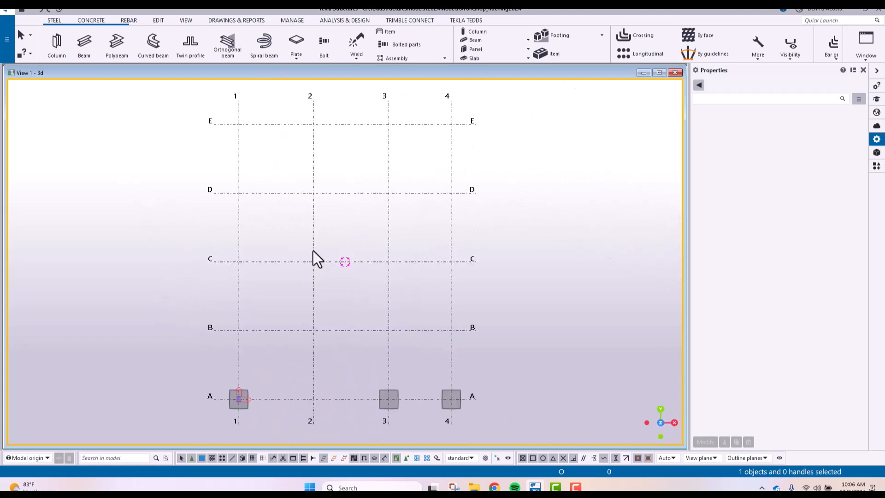
{"action": "scroll", "coordinate": [223, 404], "scroll_direction": "up", "scroll_amount": 10}
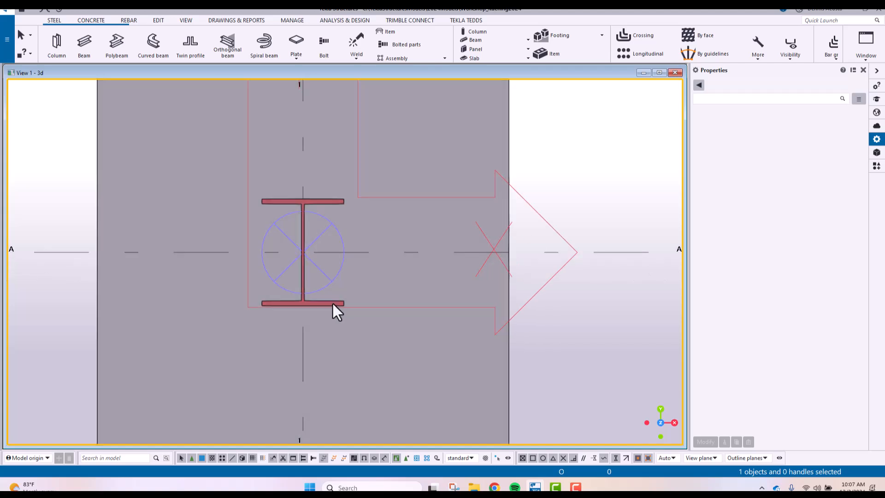
Step: Set the rotation of the steel column at grid A-1 to Top and apply the change
{"action": "left_click", "coordinate": [333, 303]}
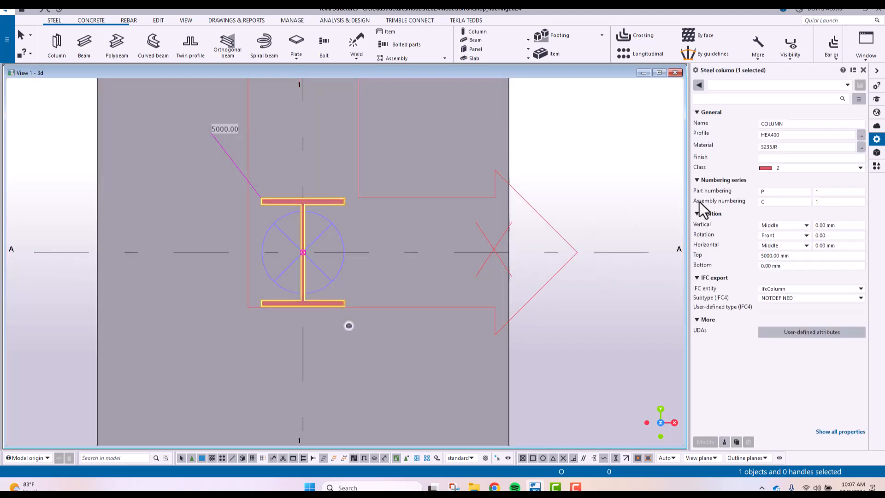
{"action": "left_click", "coordinate": [806, 236]}
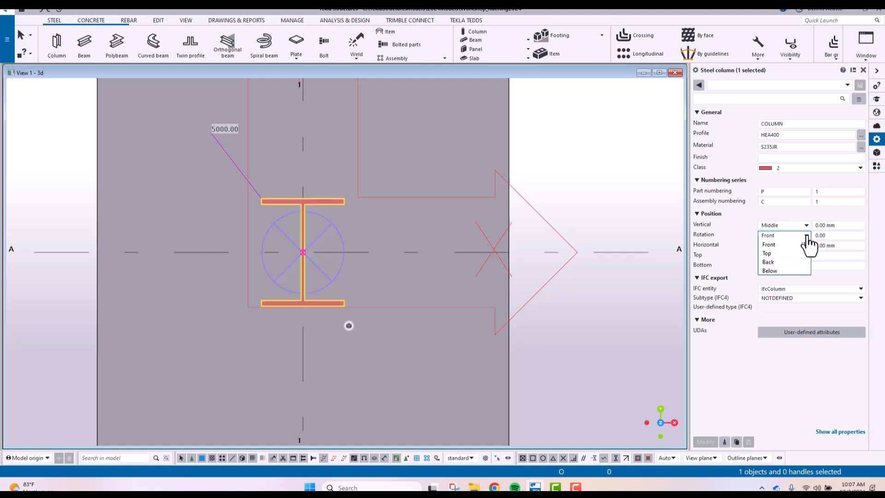
{"action": "left_click", "coordinate": [770, 258]}
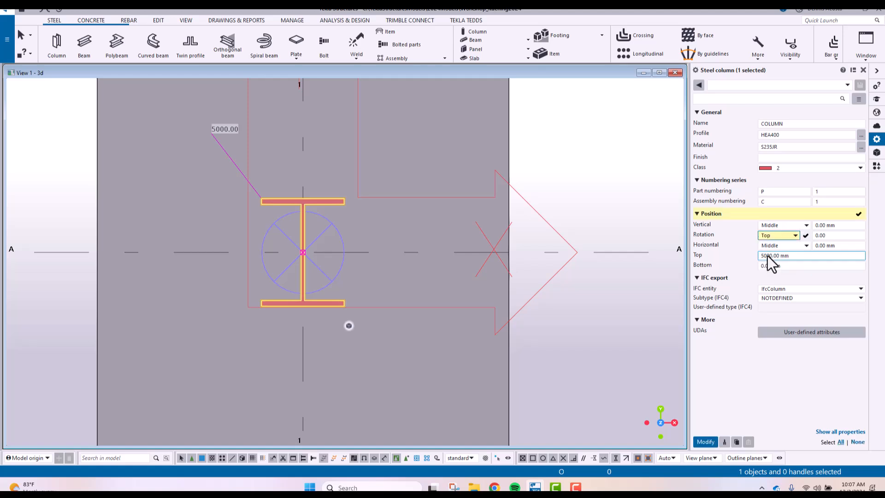
{"action": "key", "text": "Return"}
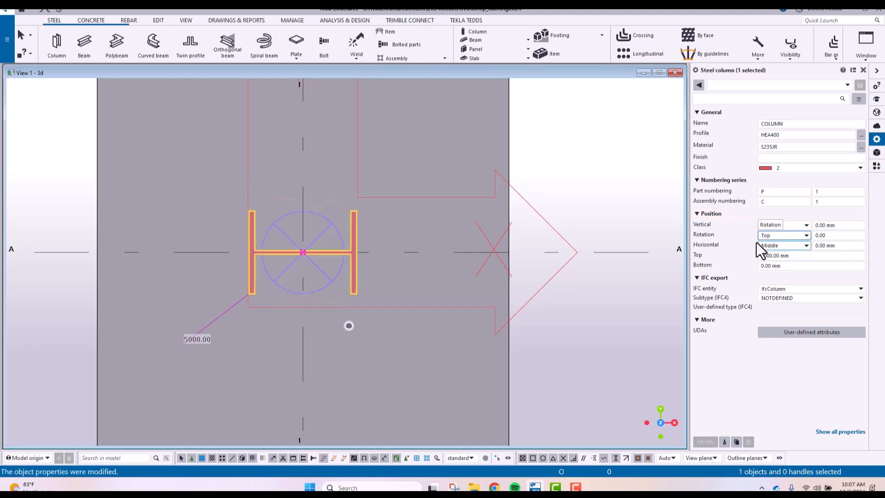
Step: Keep the A-1 column's rotation at Top and set its rotation offset to 45 degrees
{"action": "left_click", "coordinate": [807, 236]}
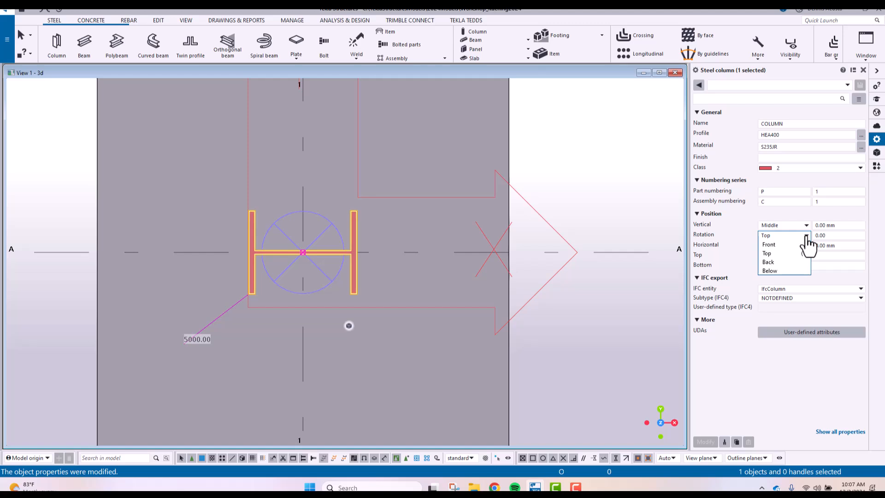
{"action": "left_click", "coordinate": [775, 253]}
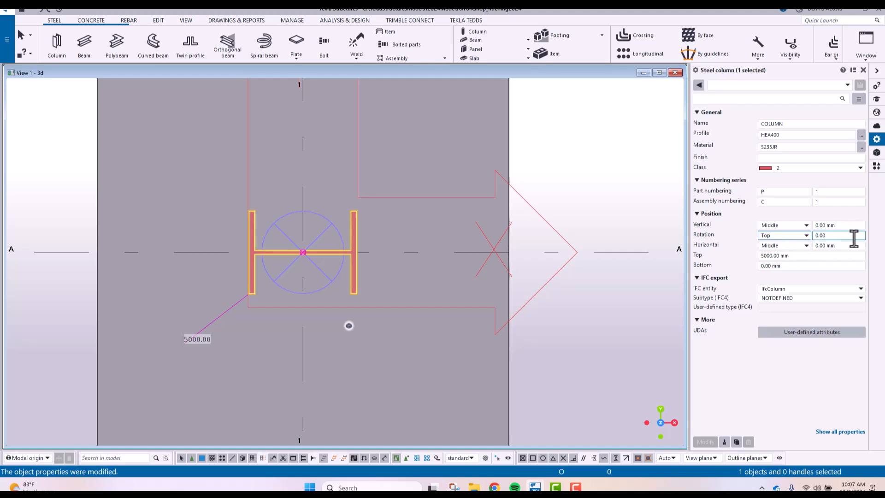
{"action": "key", "text": "Tab"}
{"action": "type", "text": "45"}
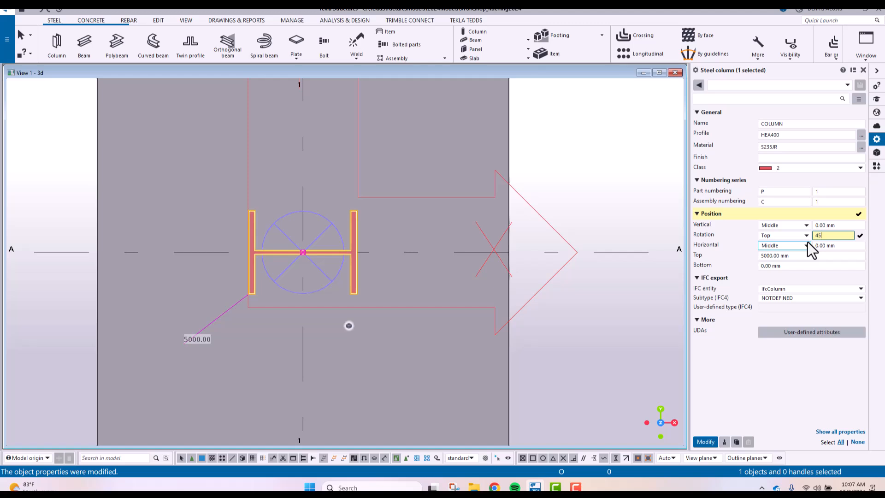
{"action": "key", "text": "Return"}
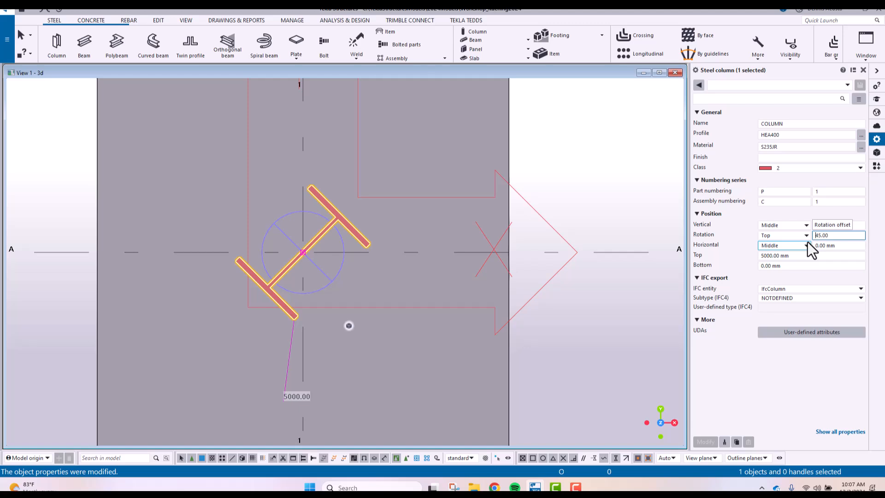
Step: Reset the rotation offset of the steel column at grid A-1 to 0
{"action": "left_click_drag", "start_coordinate": [844, 237], "coordinate": [748, 239]}
{"action": "type", "text": "0"}
{"action": "key", "text": "Return"}
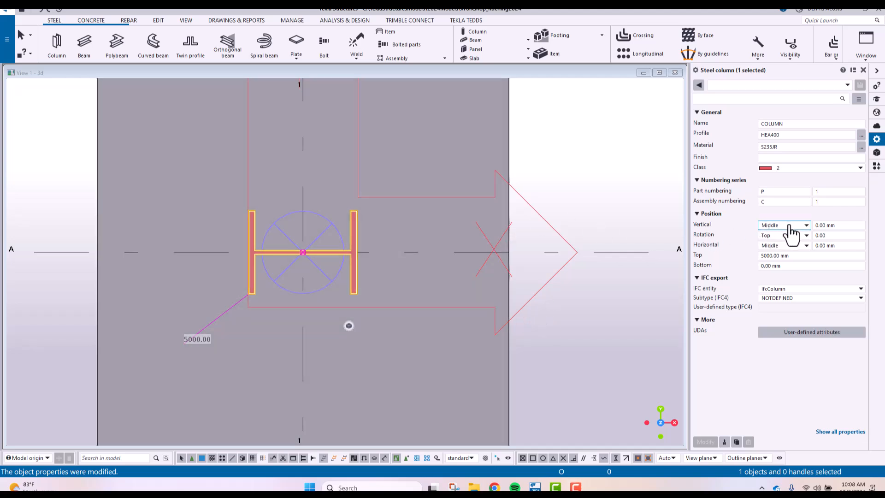
Step: Try the A-1 column's vertical position as Down, and as Up with an offset of 200 mm
{"action": "left_click", "coordinate": [799, 226]}
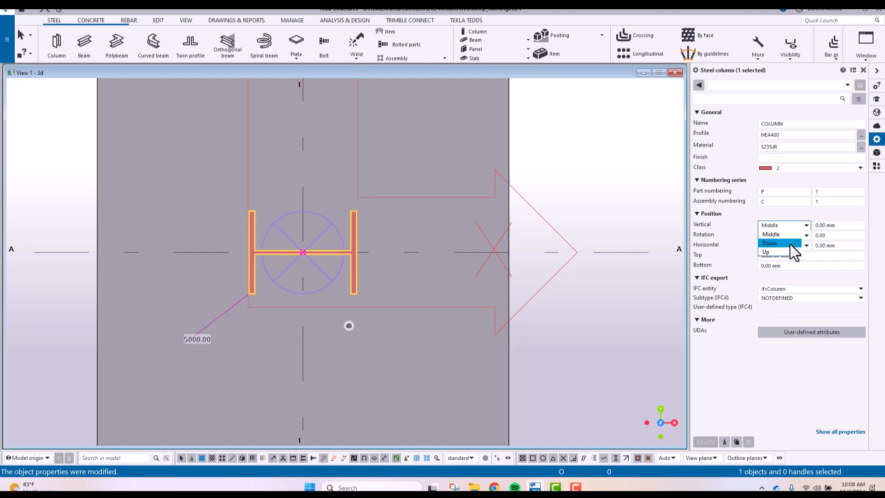
{"action": "left_click", "coordinate": [790, 243]}
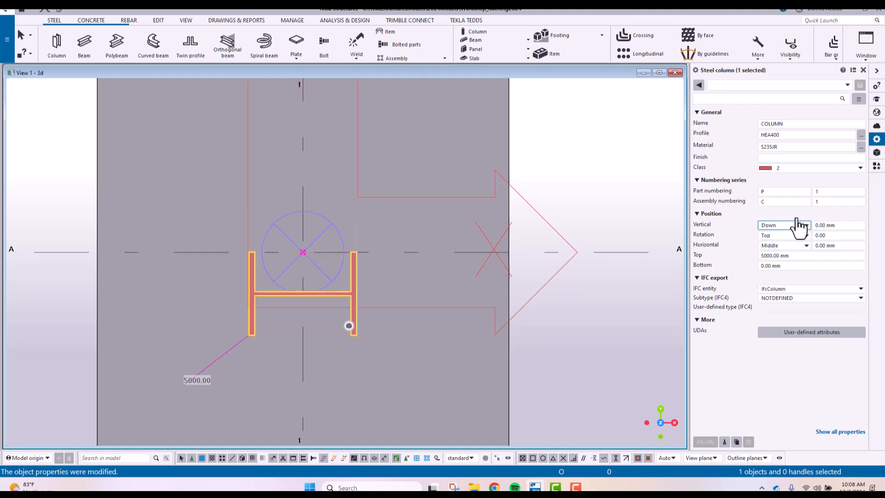
{"action": "left_click", "coordinate": [800, 226]}
{"action": "left_click", "coordinate": [787, 252]}
{"action": "left_click", "coordinate": [835, 225]}
{"action": "double_click", "coordinate": [834, 225]}
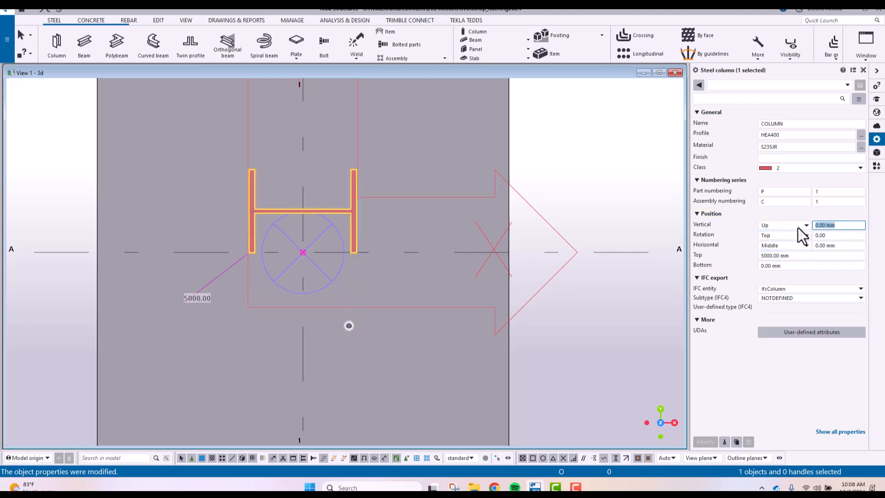
{"action": "type", "text": "200"}
{"action": "key", "text": "Return"}
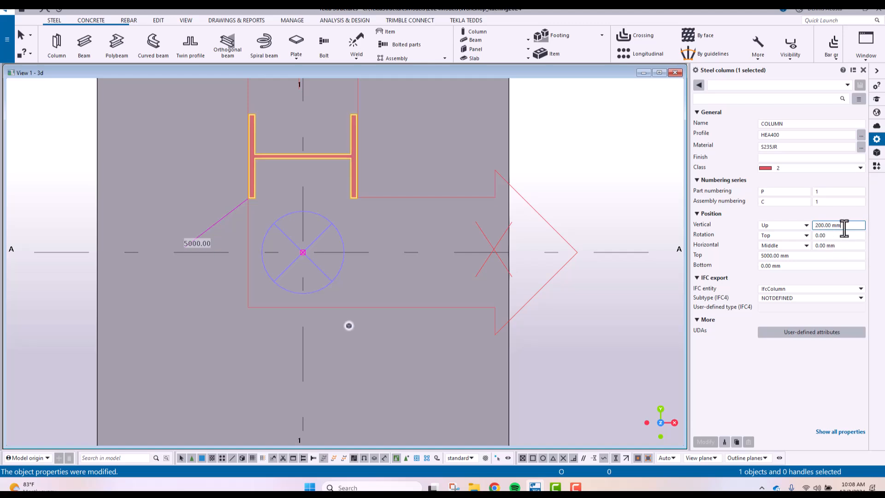
Step: Return the A-1 column's vertical position to Middle with a 0 mm offset and apply the change
{"action": "key", "text": "Tab"}
{"action": "type", "text": "0"}
{"action": "left_click", "coordinate": [807, 226]}
{"action": "left_click", "coordinate": [787, 235]}
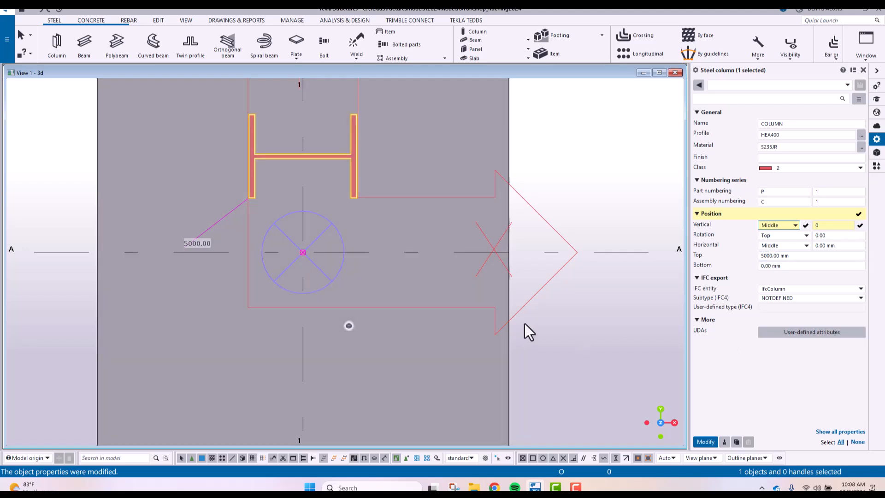
{"action": "middle_click", "coordinate": [524, 323]}
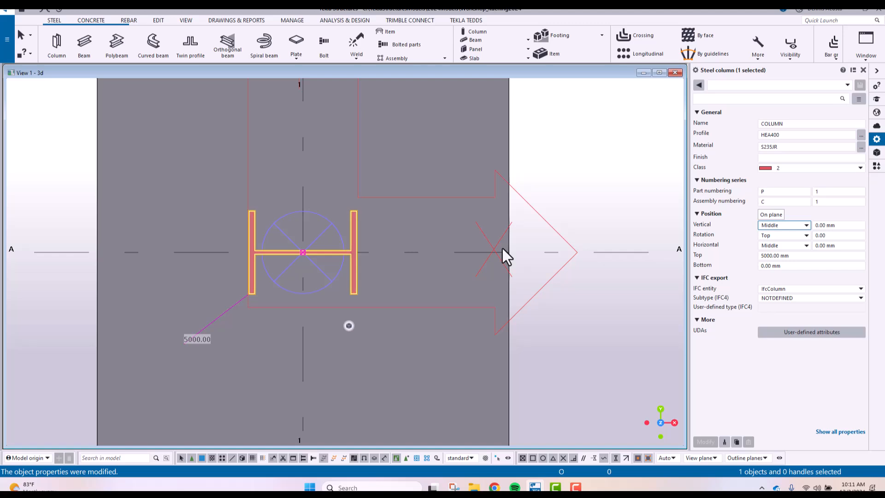
Step: Place steel columns with the A-1 column's properties on the footings at grids A-3 and A-4, ending the command
{"action": "scroll", "coordinate": [328, 272], "scroll_direction": "down", "scroll_amount": 5}
{"action": "left_click", "coordinate": [499, 193]}
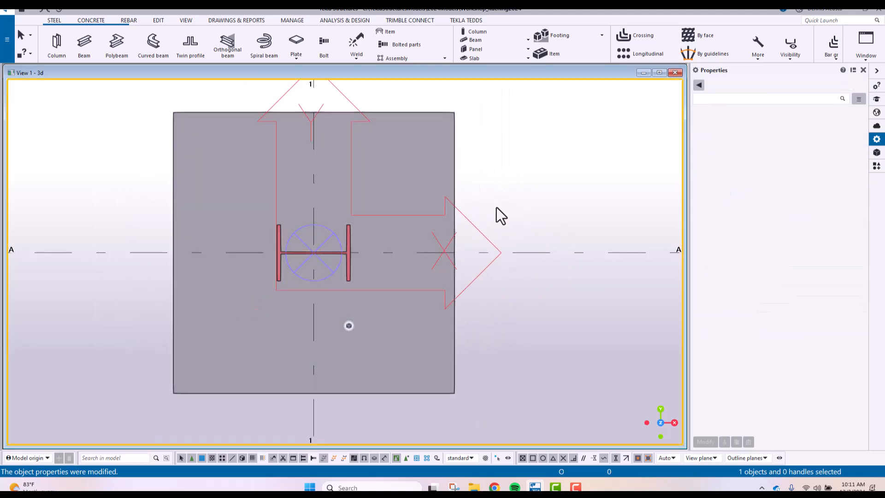
{"action": "middle_click_drag", "start_coordinate": [552, 231], "coordinate": [220, 222]}
{"action": "scroll", "coordinate": [220, 220], "scroll_direction": "down", "scroll_amount": 5}
{"action": "middle_click_drag", "start_coordinate": [297, 262], "coordinate": [158, 168], "text": "ctrl"}
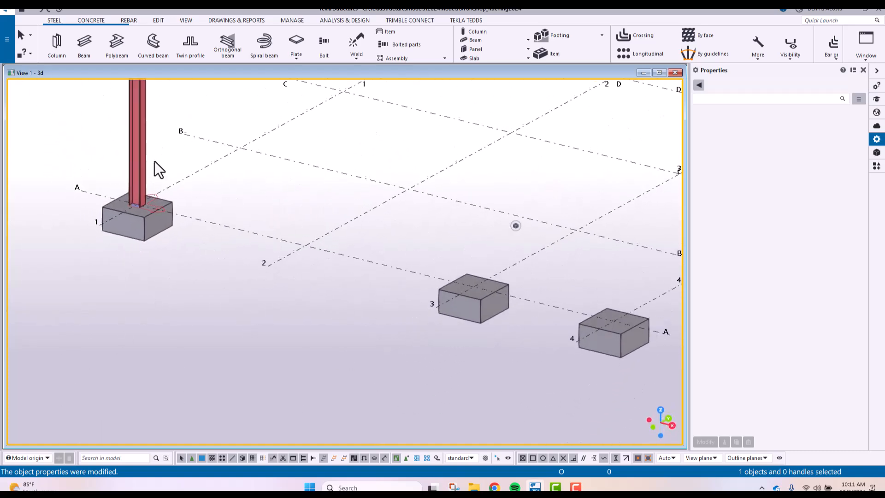
{"action": "scroll", "coordinate": [152, 164], "scroll_direction": "down", "scroll_amount": 2}
{"action": "left_click", "coordinate": [145, 126]}
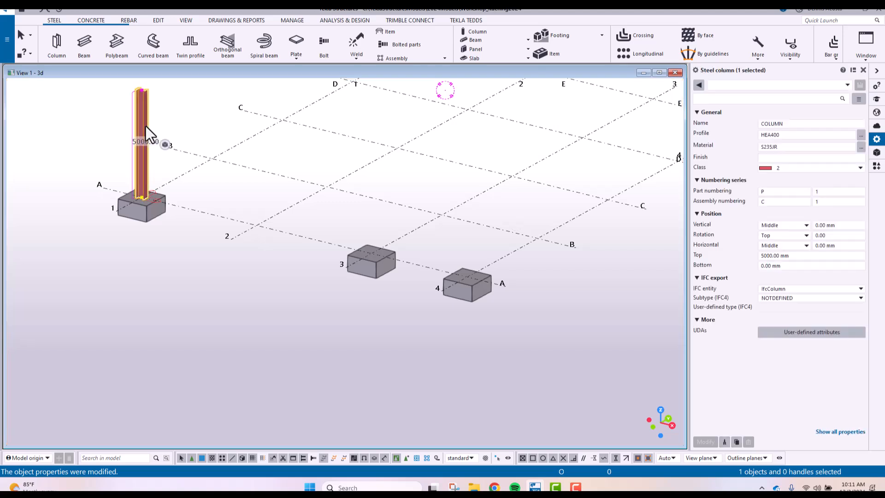
{"action": "left_click", "coordinate": [54, 43]}
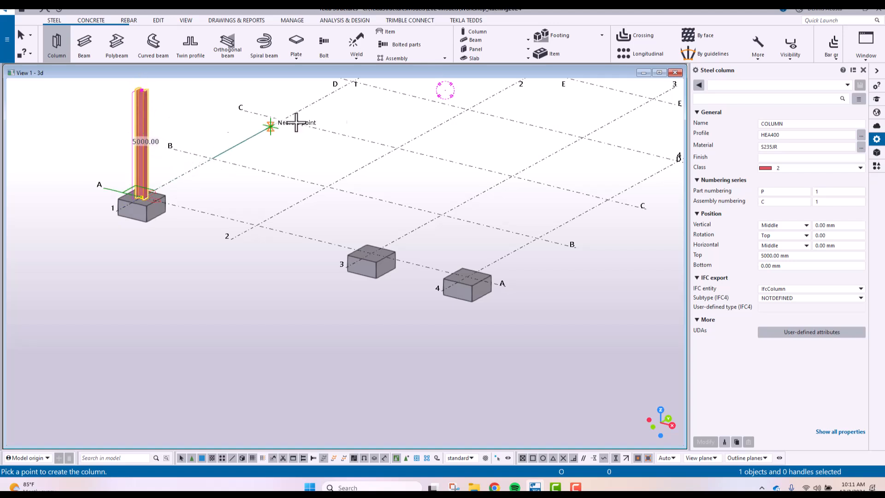
{"action": "left_click", "coordinate": [373, 255]}
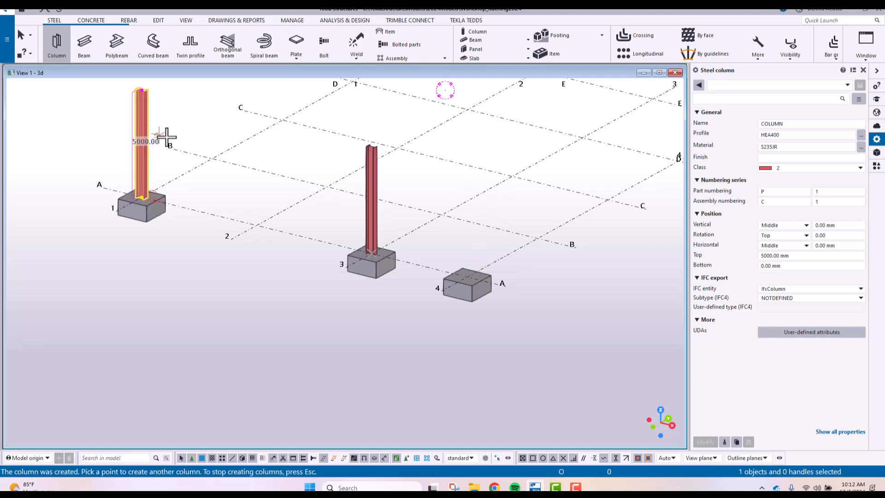
{"action": "left_click", "coordinate": [466, 276]}
{"action": "right_click", "coordinate": [507, 209]}
{"action": "left_click", "coordinate": [533, 215]}
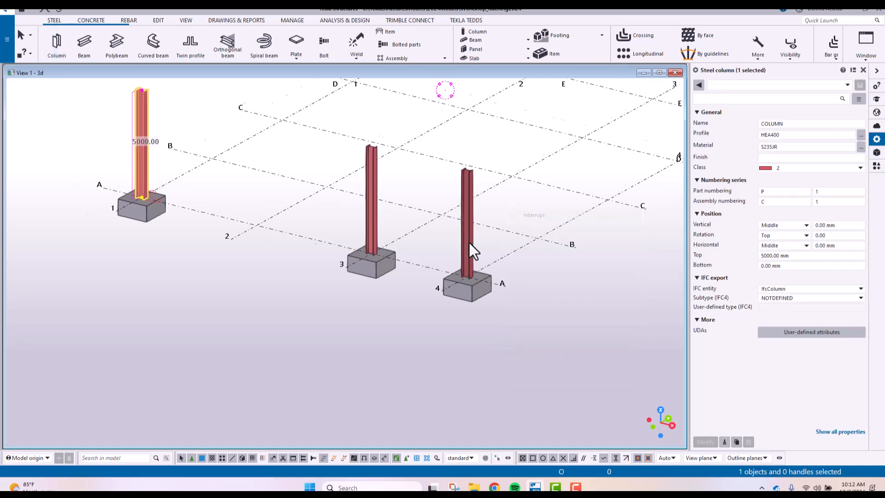
Step: Set the top level of the steel column at grid A-4 to 3000 mm
{"action": "scroll", "coordinate": [469, 242], "scroll_direction": "up", "scroll_amount": 4}
{"action": "middle_click_drag", "start_coordinate": [463, 179], "coordinate": [439, 225]}
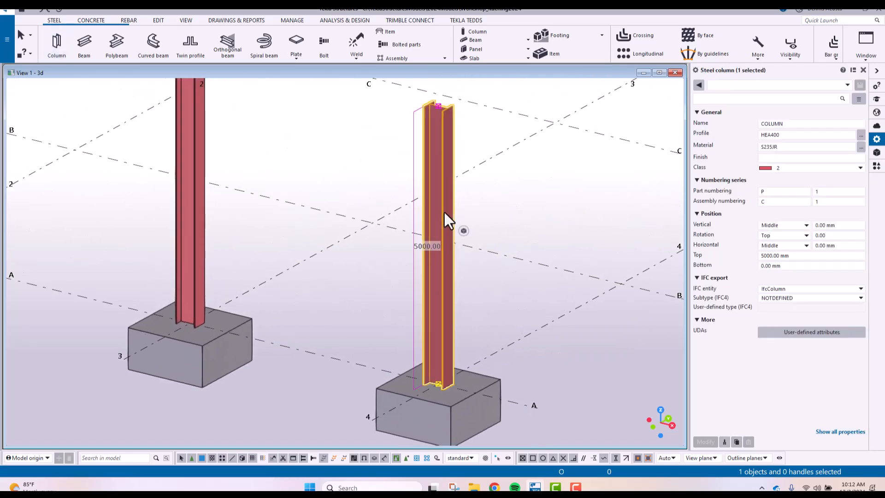
{"action": "double_click", "coordinate": [798, 255]}
{"action": "type", "text": "3000"}
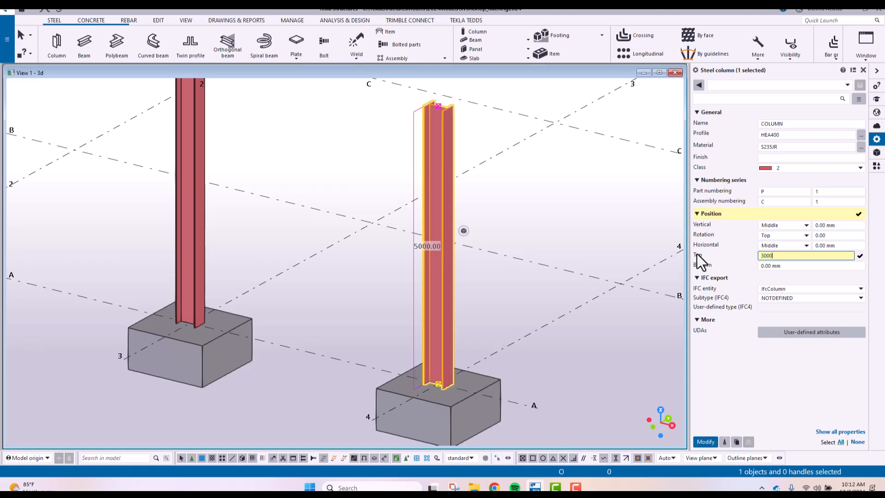
{"action": "key", "text": "Return"}
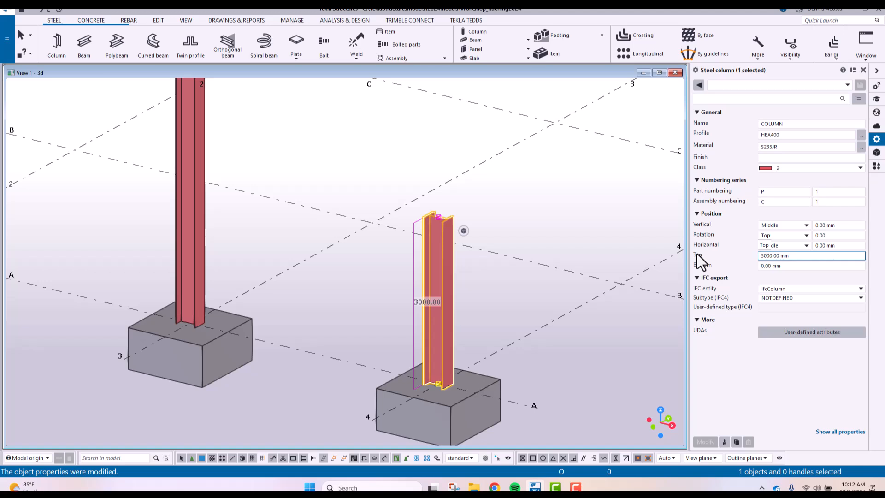
Step: Change the profile of the steel column at grid A-4 to HEA300
{"action": "left_click_drag", "start_coordinate": [770, 136], "coordinate": [819, 135]}
{"action": "type", "text": "300"}
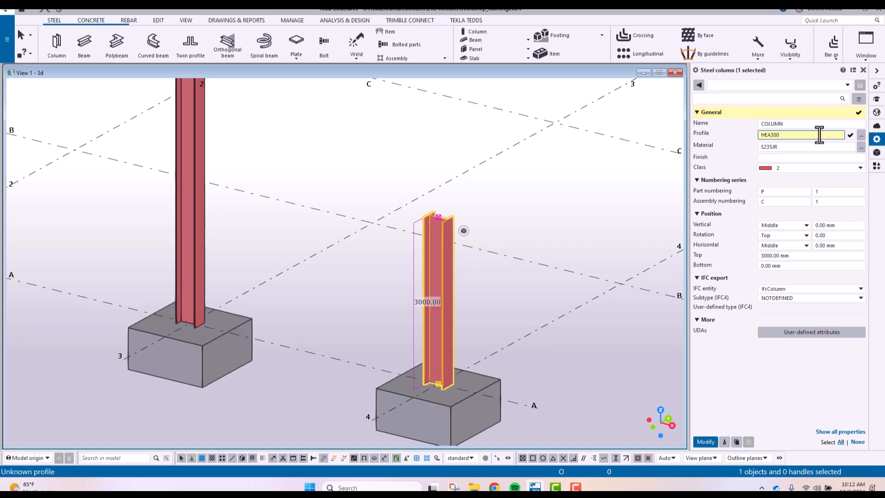
{"action": "key", "text": "Return"}
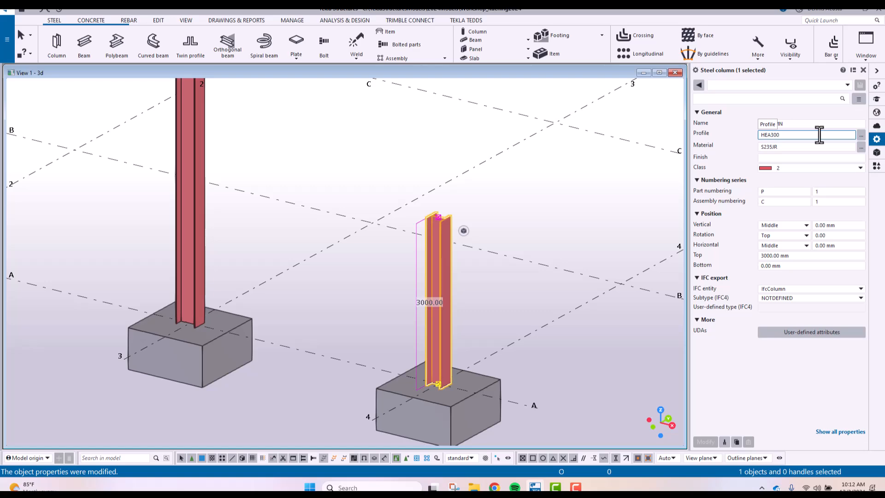
Step: View the HEA profiles and HEA300 dimensions in the profile catalog, and close it without changing the selection
{"action": "left_click", "coordinate": [861, 134]}
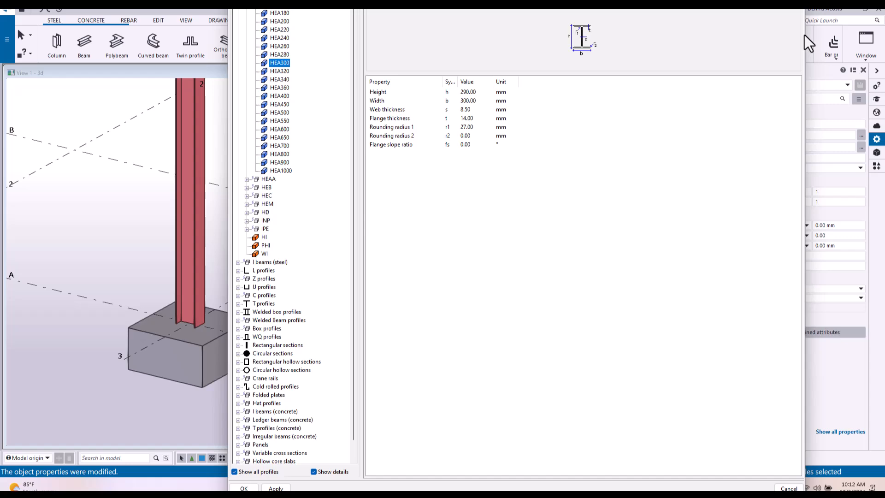
{"action": "left_click", "coordinate": [806, 41]}
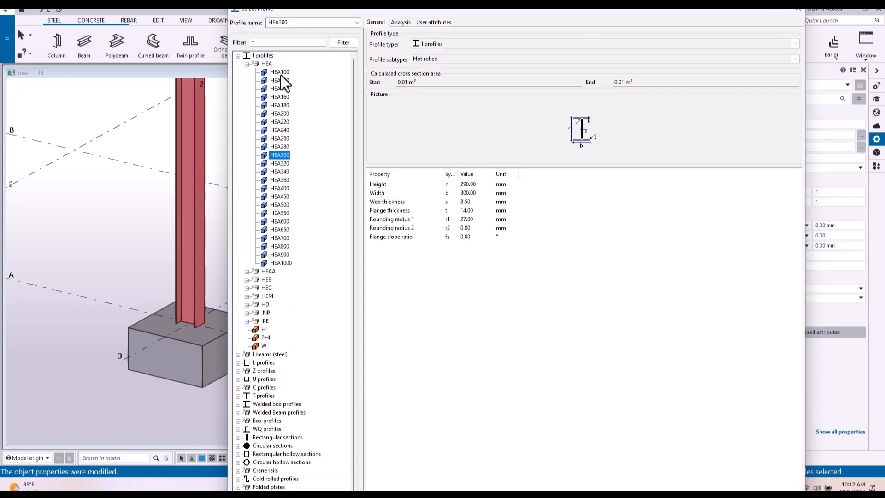
{"action": "left_click_drag", "start_coordinate": [437, 5], "coordinate": [419, 54]}
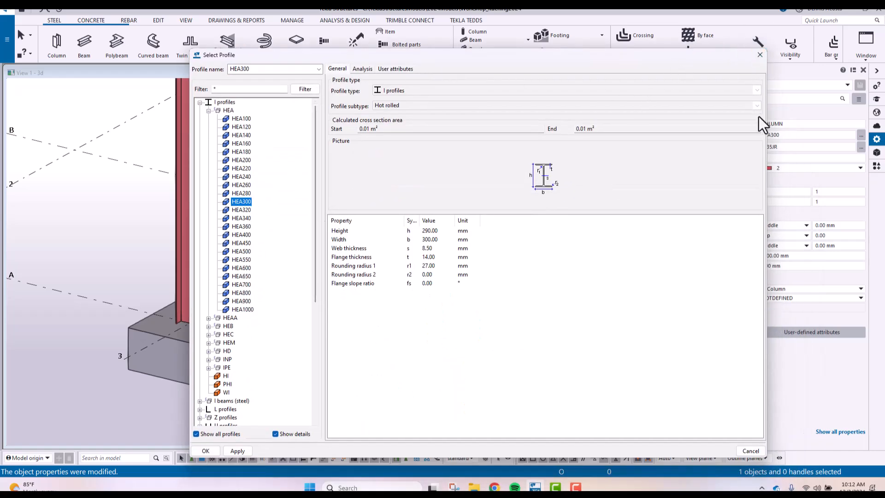
{"action": "left_click", "coordinate": [760, 56]}
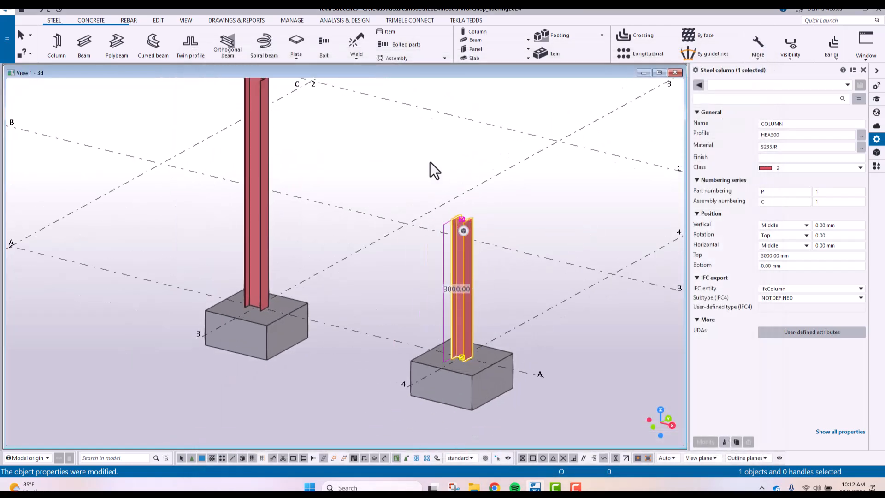
Step: Select the steel column at grid A-1 and turn it to a 60 degree angle with the contextual toolbar's rotation dial
{"action": "left_click", "coordinate": [385, 256]}
{"action": "middle_click_drag", "start_coordinate": [361, 258], "coordinate": [475, 231]}
{"action": "scroll", "coordinate": [474, 231], "scroll_direction": "down", "scroll_amount": 4}
{"action": "middle_click_drag", "start_coordinate": [98, 117], "coordinate": [319, 208]}
{"action": "scroll", "coordinate": [325, 235], "scroll_direction": "up", "scroll_amount": 5}
{"action": "scroll", "coordinate": [297, 173], "scroll_direction": "up", "scroll_amount": 1}
{"action": "scroll", "coordinate": [297, 172], "scroll_direction": "up", "scroll_amount": 1}
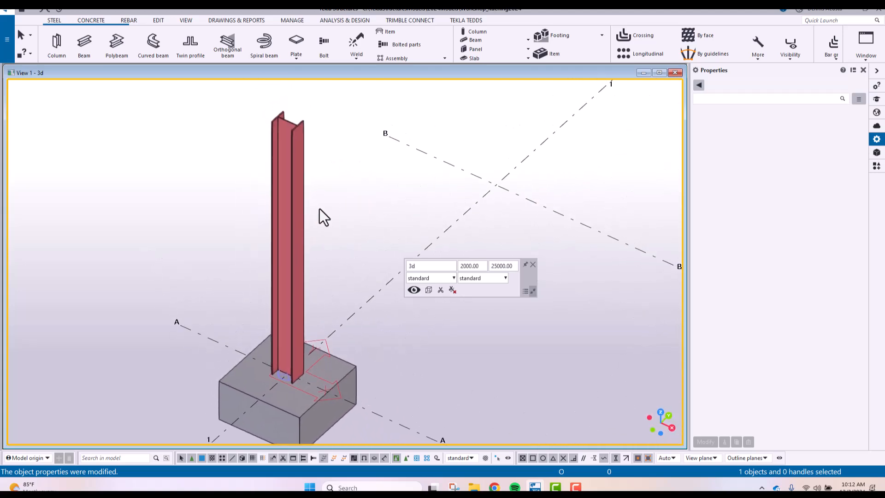
{"action": "left_click", "coordinate": [295, 156]}
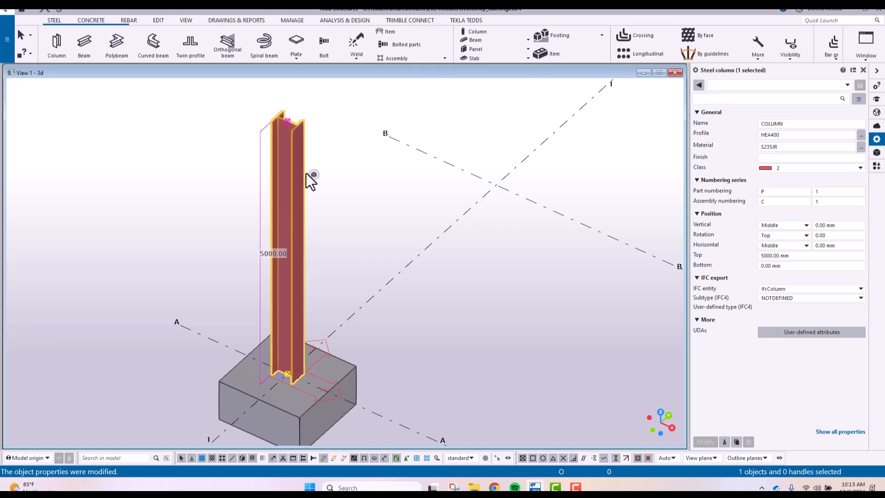
{"action": "left_click", "coordinate": [310, 176]}
{"action": "left_click", "coordinate": [309, 147]}
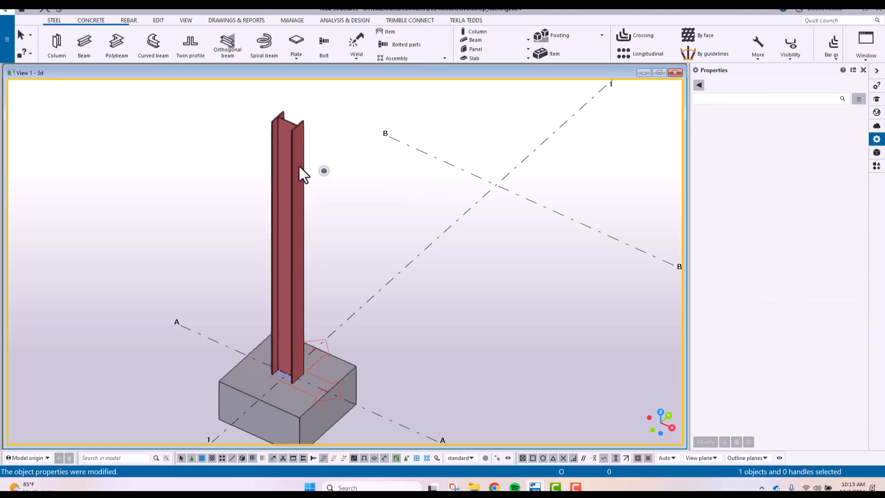
{"action": "left_click", "coordinate": [301, 176]}
{"action": "left_click", "coordinate": [317, 194]}
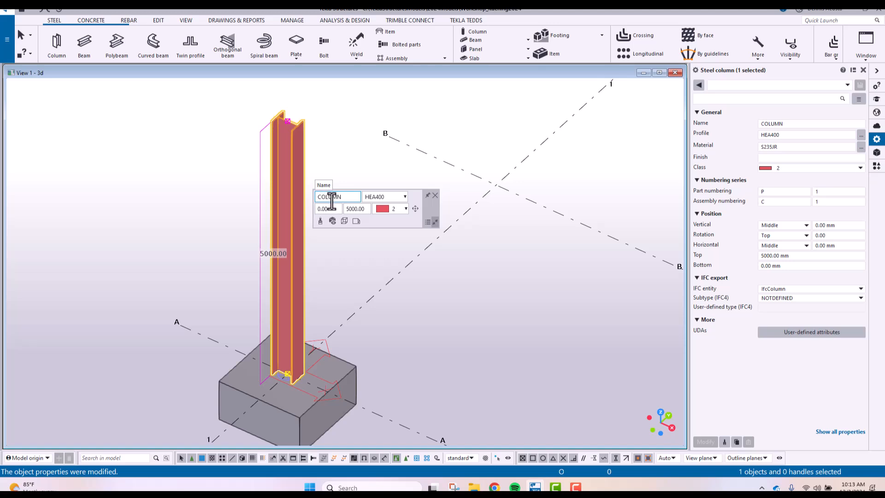
{"action": "left_click", "coordinate": [415, 210]}
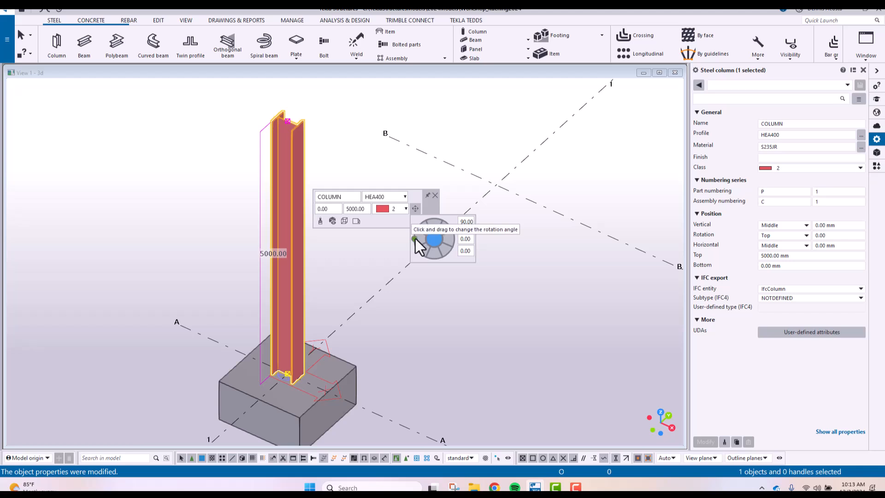
{"action": "left_click_drag", "start_coordinate": [415, 239], "coordinate": [450, 226]}
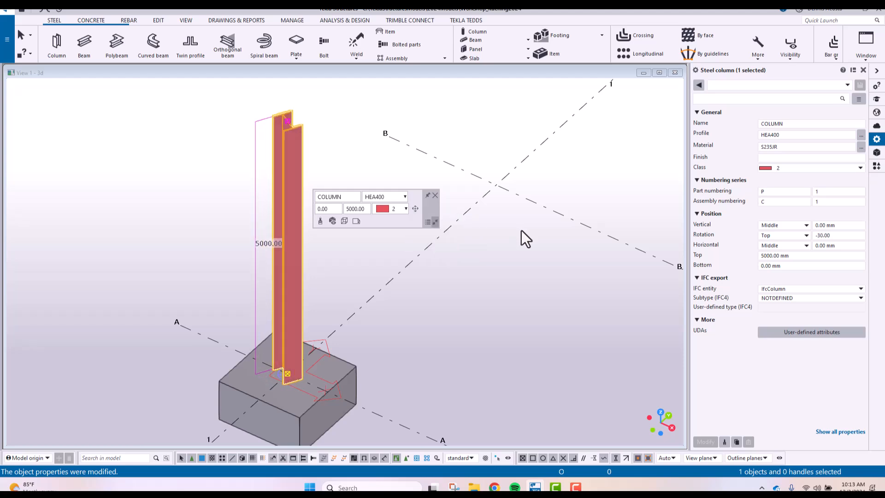
Step: Restore the A-1 column's rotation angle to 90 degrees in the contextual toolbar
{"action": "mouse_move", "coordinate": [414, 209]}
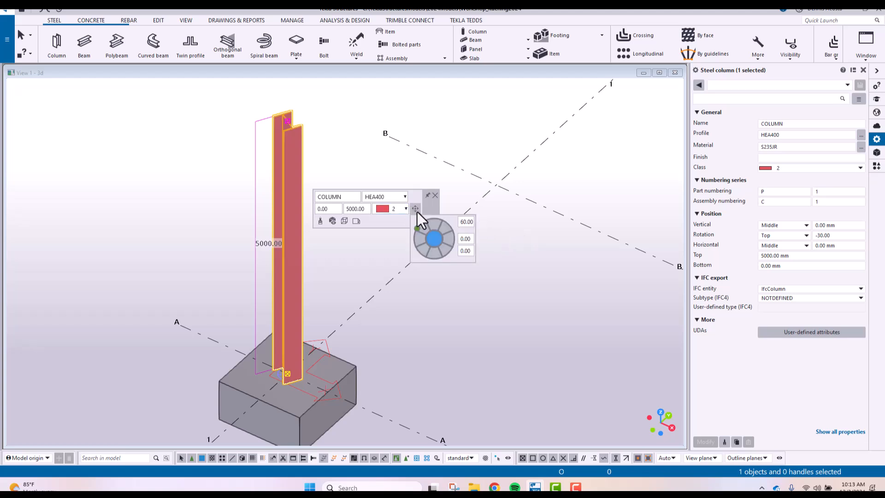
{"action": "double_click", "coordinate": [463, 223]}
{"action": "type", "text": "0"}
{"action": "key", "text": "Tab"}
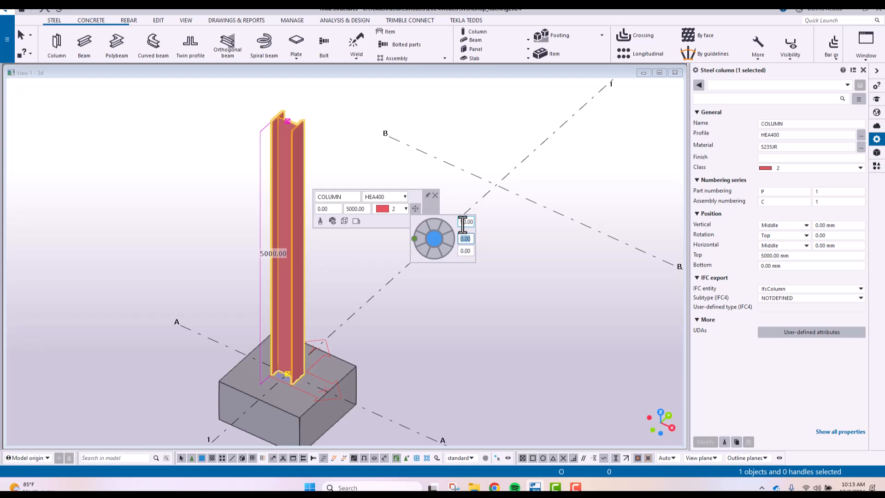
Step: In plan view, try the alignment options around the A-1 column's grid point, and restore its vertical and horizontal position to Middle
{"action": "middle_click_drag", "start_coordinate": [307, 275], "coordinate": [350, 241], "text": "ctrl"}
{"action": "key", "text": "ctrl+p"}
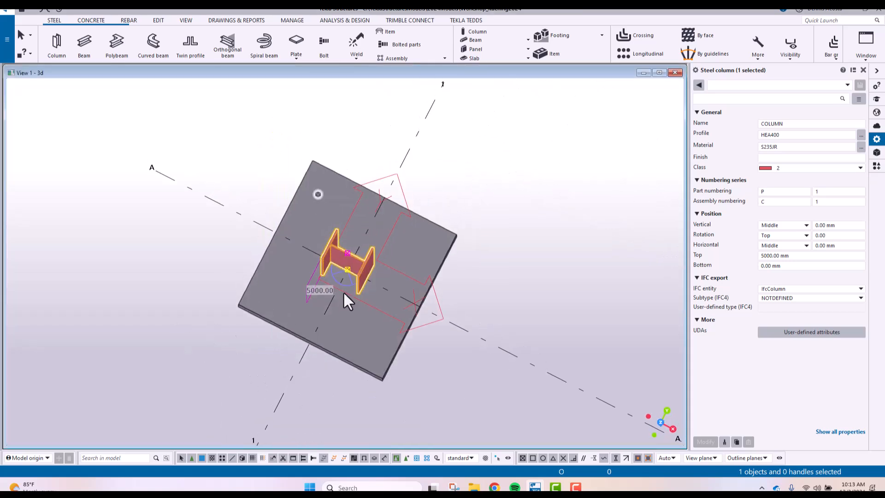
{"action": "scroll", "coordinate": [236, 404], "scroll_direction": "up", "scroll_amount": 10}
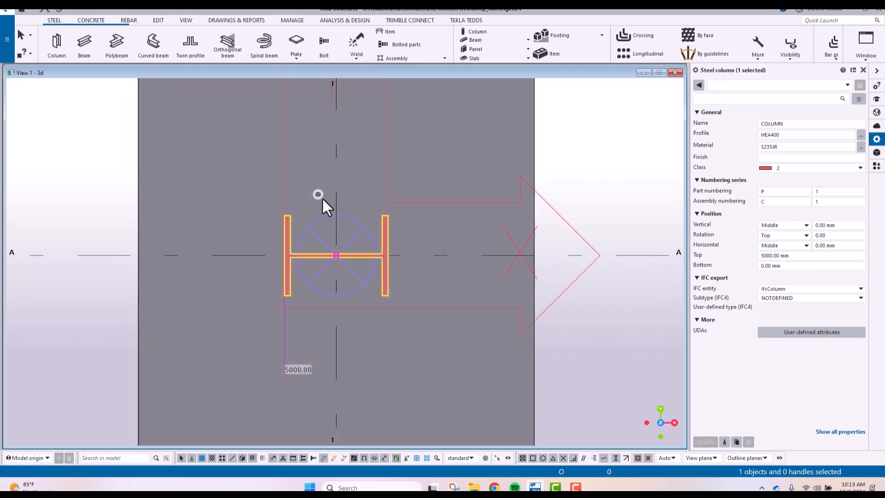
{"action": "mouse_move", "coordinate": [318, 194]}
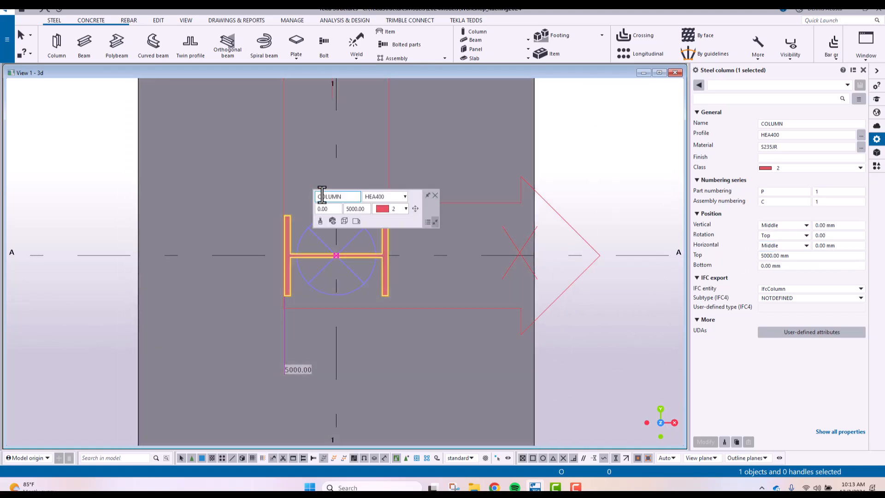
{"action": "left_click", "coordinate": [416, 208]}
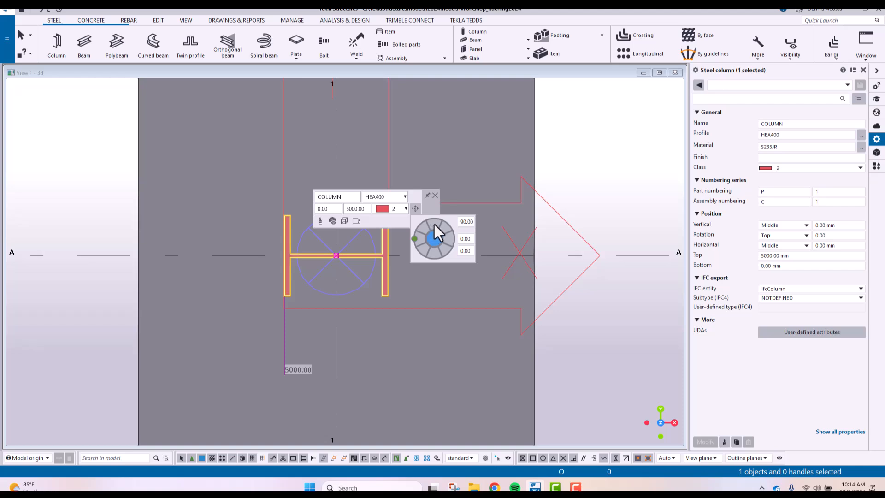
{"action": "left_click", "coordinate": [434, 225]}
{"action": "left_click", "coordinate": [444, 228]}
{"action": "left_click", "coordinate": [447, 239]}
{"action": "left_click", "coordinate": [445, 248]}
{"action": "left_click", "coordinate": [433, 253]}
{"action": "left_click", "coordinate": [423, 251]}
{"action": "left_click", "coordinate": [424, 229]}
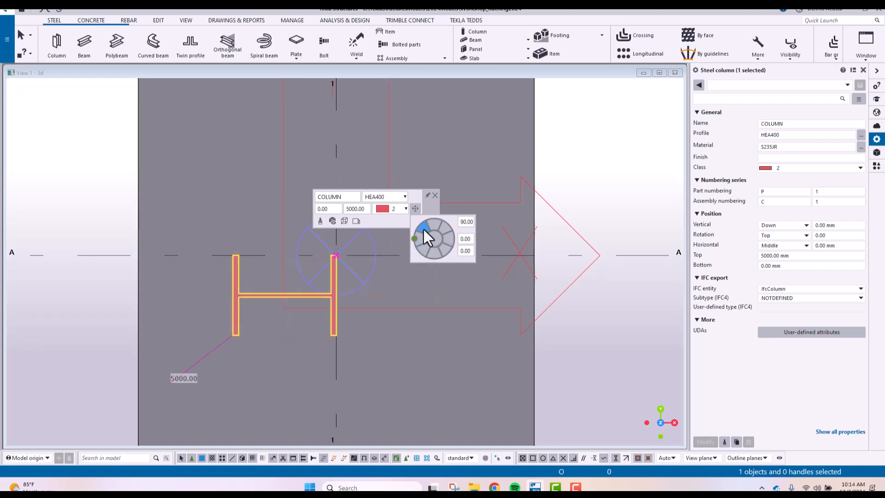
{"action": "left_click", "coordinate": [434, 223]}
{"action": "left_click", "coordinate": [446, 229]}
{"action": "left_click", "coordinate": [448, 239]}
{"action": "left_click", "coordinate": [444, 248]}
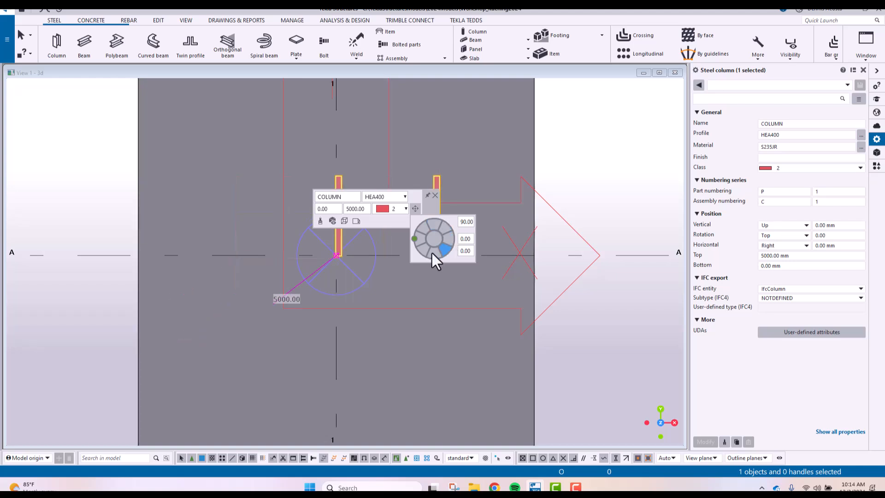
{"action": "left_click", "coordinate": [432, 253]}
{"action": "left_click", "coordinate": [432, 238]}
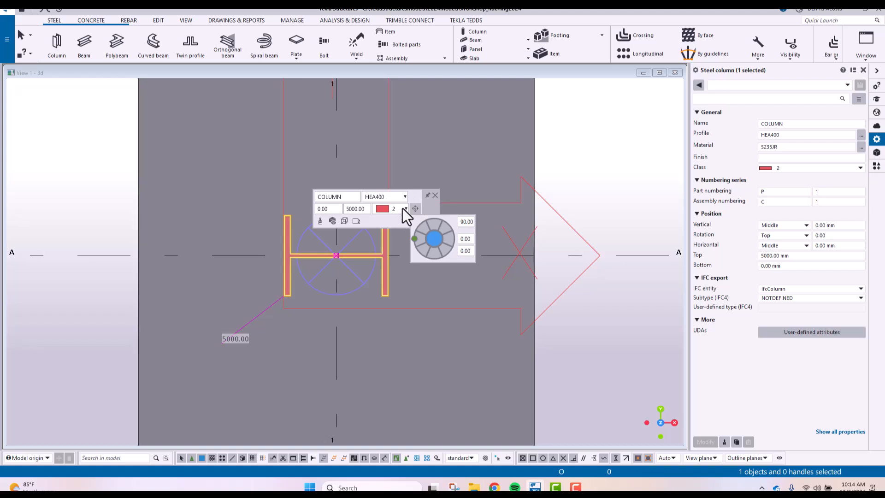
Step: View the class options for the A-1 column in its contextual toolbar, and close the toolbar without changing the class
{"action": "left_click", "coordinate": [404, 209]}
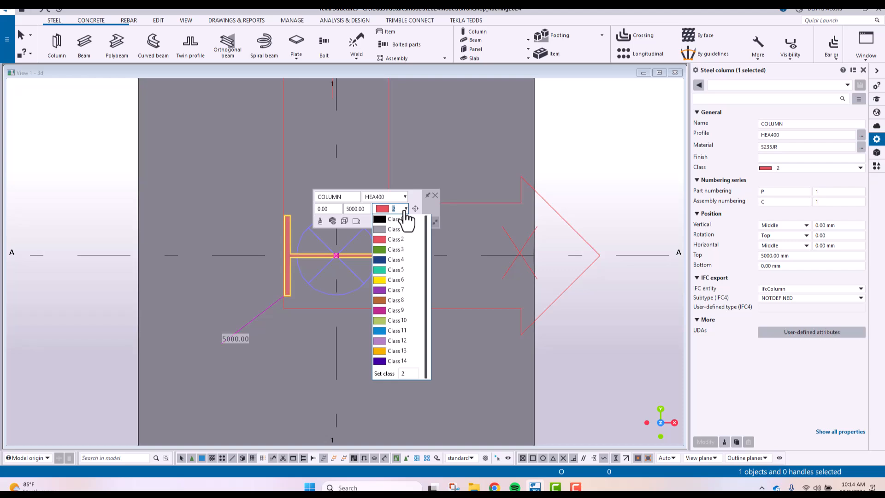
{"action": "left_click", "coordinate": [345, 197]}
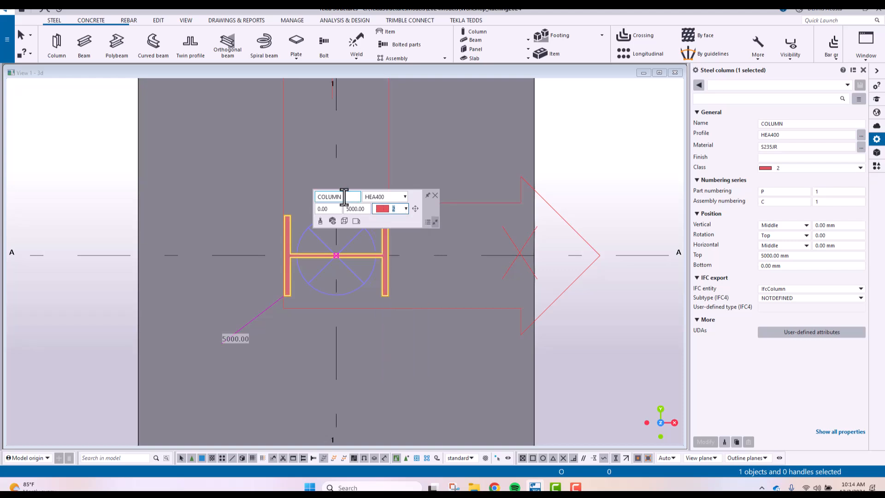
{"action": "left_click", "coordinate": [435, 196]}
Step: Return from plan view to the 3D view of all three columns and clear the selection
{"action": "scroll", "coordinate": [453, 253], "scroll_direction": "down", "scroll_amount": 6}
{"action": "middle_click_drag", "start_coordinate": [453, 254], "coordinate": [397, 245]}
{"action": "key", "text": "ctrl+p"}
{"action": "middle_click_drag", "start_coordinate": [391, 169], "coordinate": [400, 349]}
{"action": "scroll", "coordinate": [401, 348], "scroll_direction": "down", "scroll_amount": 4}
{"action": "left_click", "coordinate": [399, 291]}
{"action": "middle_click_drag", "start_coordinate": [399, 291], "coordinate": [357, 258], "text": "ctrl"}
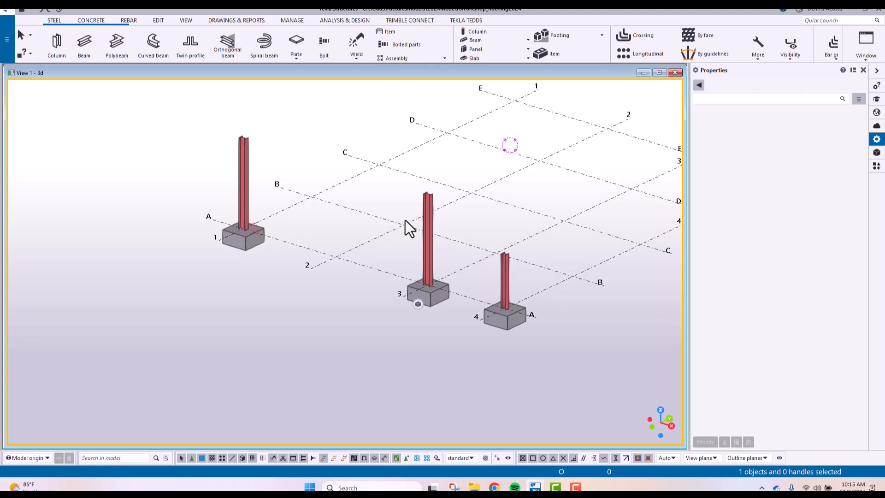
Step: Show the GRID A view alongside the 3d view, tile the two views vertically, and close the view list
{"action": "key", "text": "ctrl+i"}
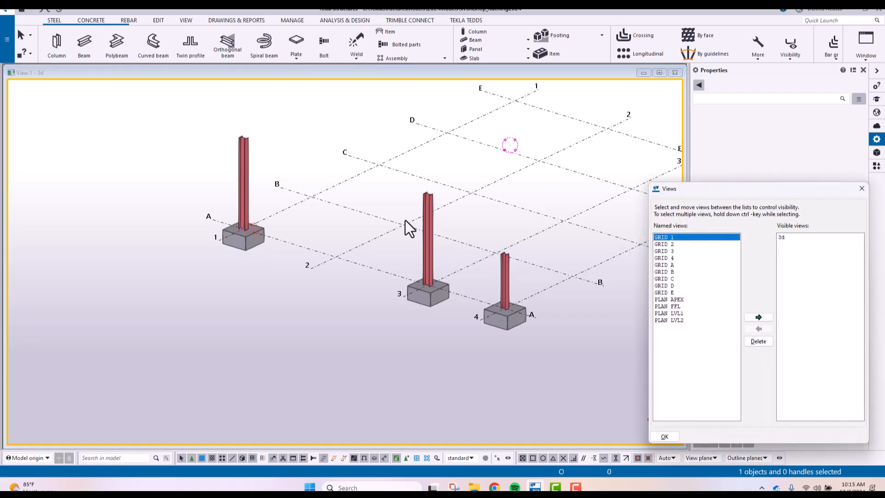
{"action": "left_click", "coordinate": [670, 266]}
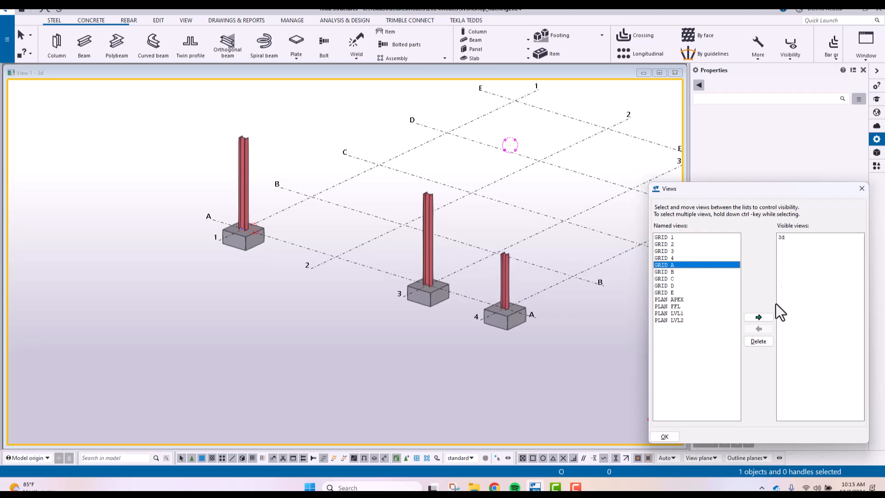
{"action": "left_click", "coordinate": [759, 317]}
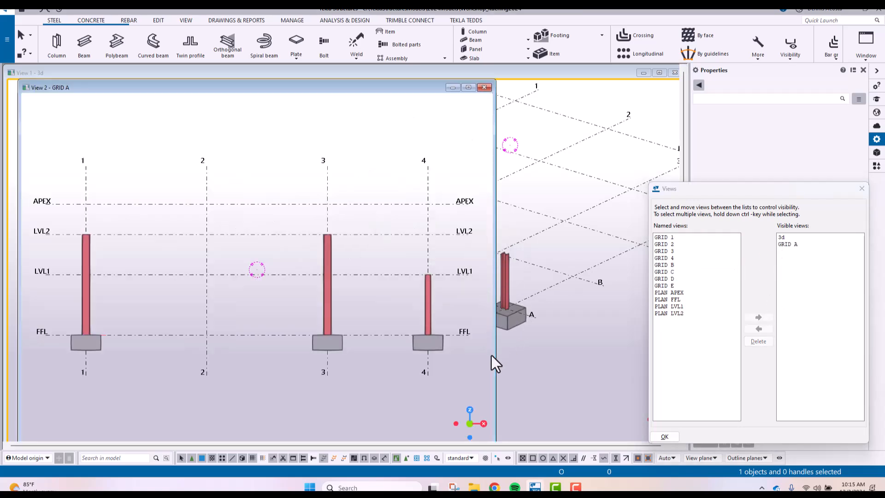
{"action": "left_click_drag", "start_coordinate": [495, 356], "coordinate": [501, 356]}
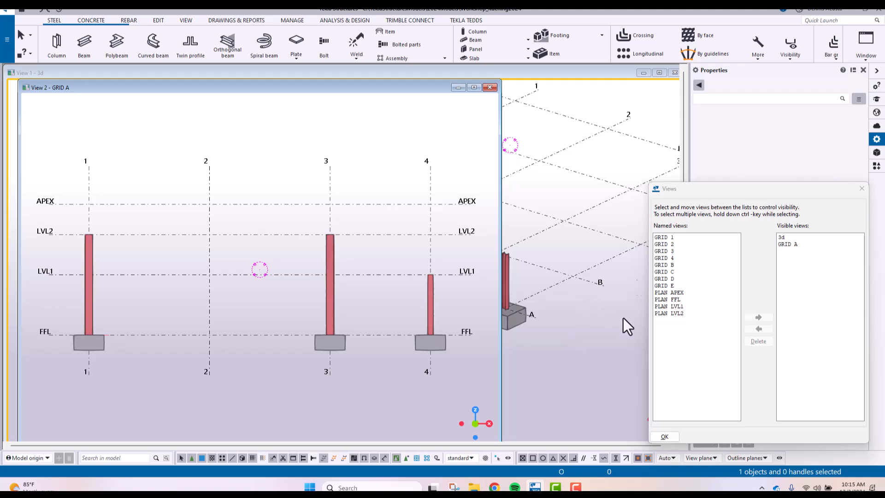
{"action": "left_click", "coordinate": [869, 58]}
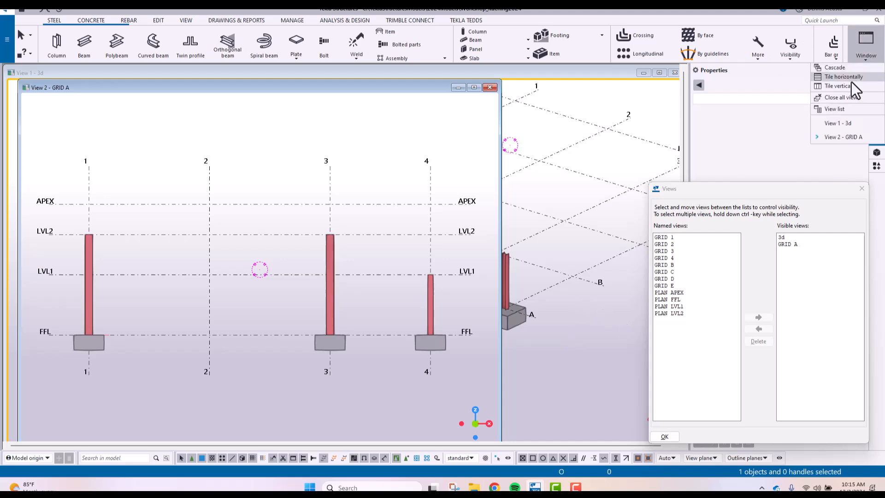
{"action": "left_click", "coordinate": [851, 84]}
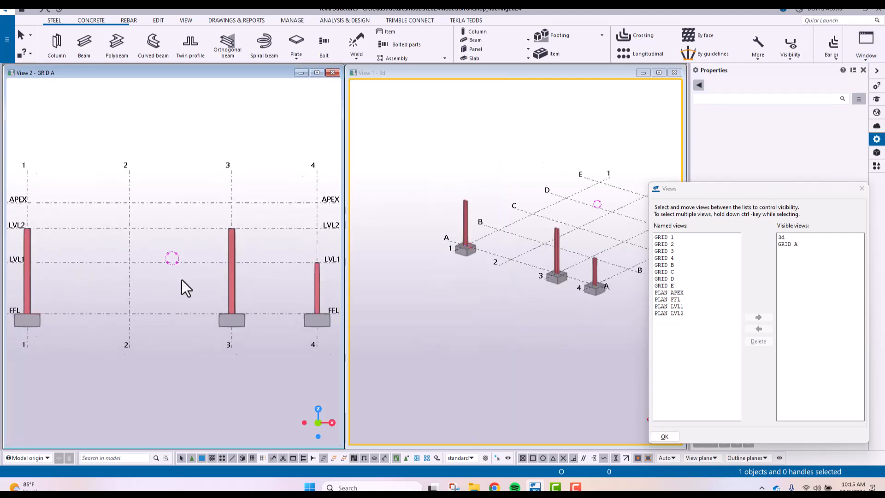
{"action": "left_click", "coordinate": [862, 188]}
{"action": "middle_click_drag", "start_coordinate": [211, 253], "coordinate": [221, 250]}
{"action": "scroll", "coordinate": [158, 265], "scroll_direction": "up", "scroll_amount": 2}
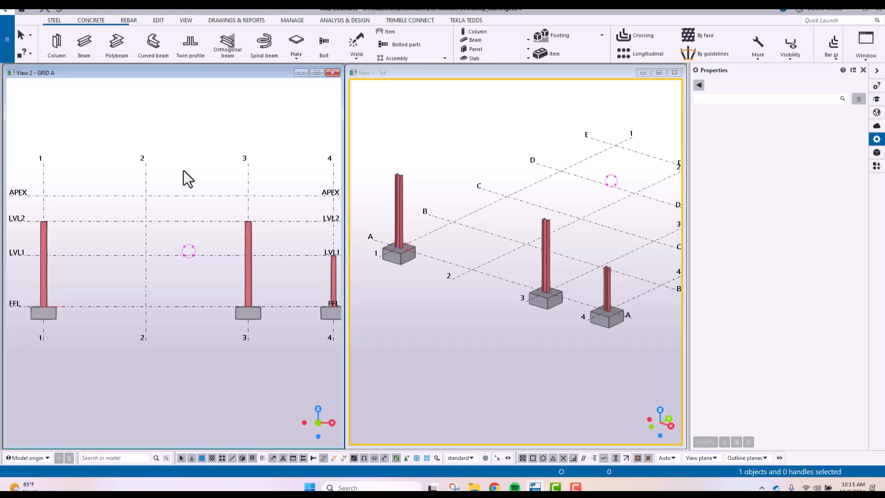
Step: Start a steel beam with the name RAFTER, profile HEB360 and class 11
{"action": "left_click", "coordinate": [85, 45]}
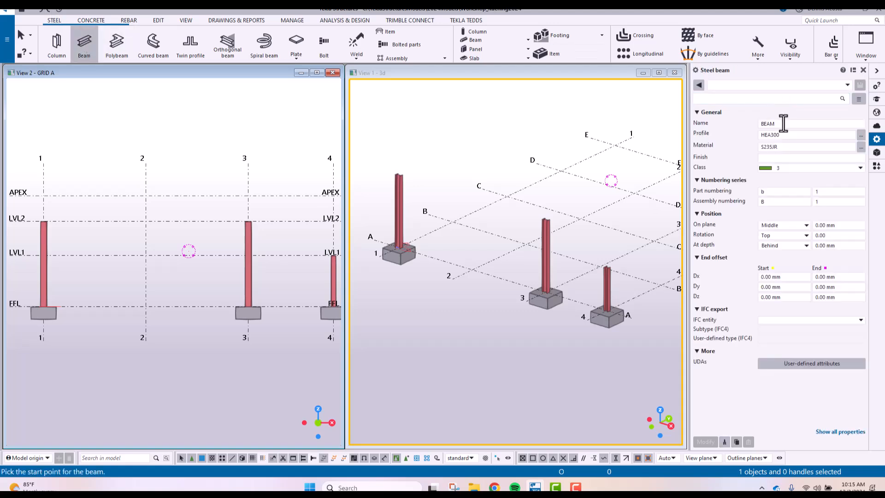
{"action": "double_click", "coordinate": [767, 123]}
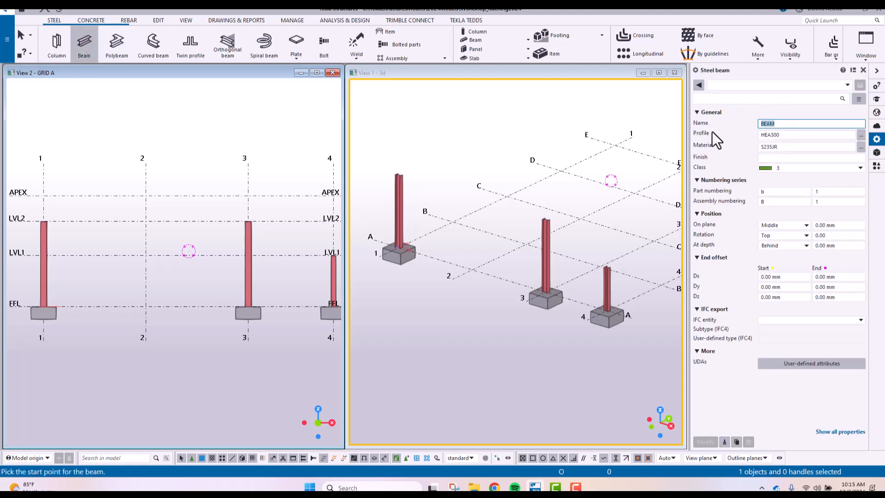
{"action": "type", "text": "RAFTER"}
{"action": "left_click", "coordinate": [860, 135]}
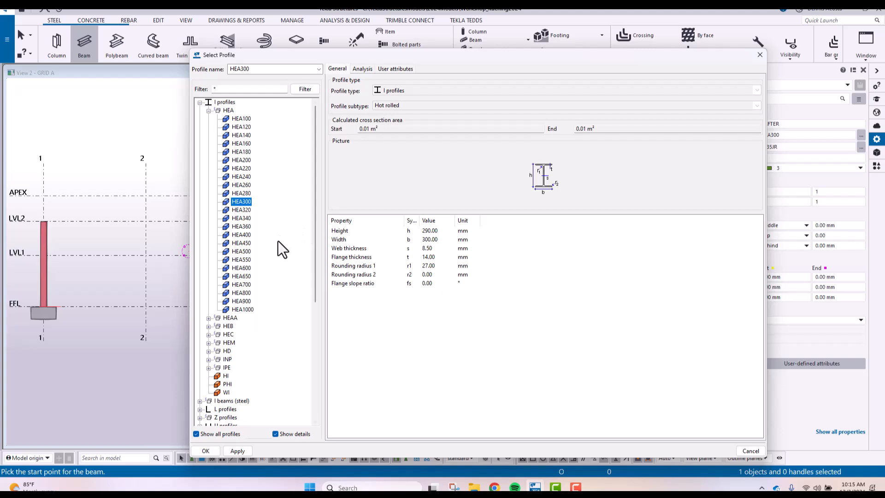
{"action": "left_click", "coordinate": [209, 326]}
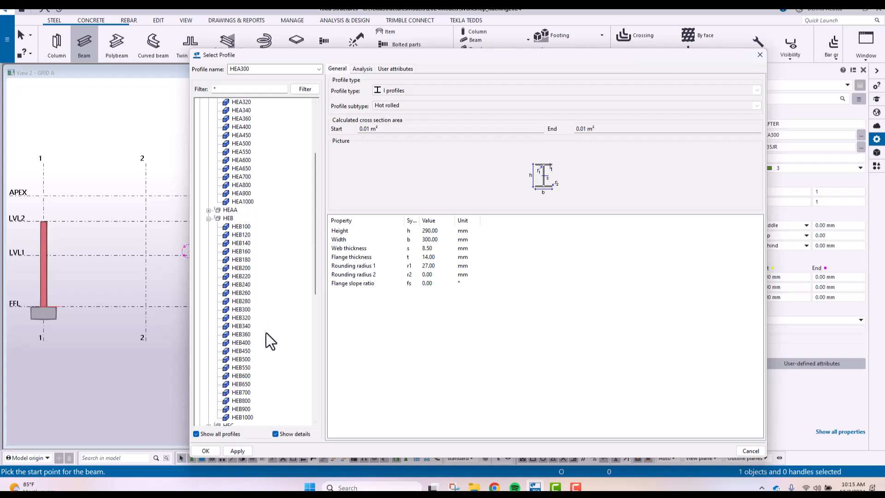
{"action": "left_click", "coordinate": [247, 336]}
{"action": "left_click", "coordinate": [237, 452]}
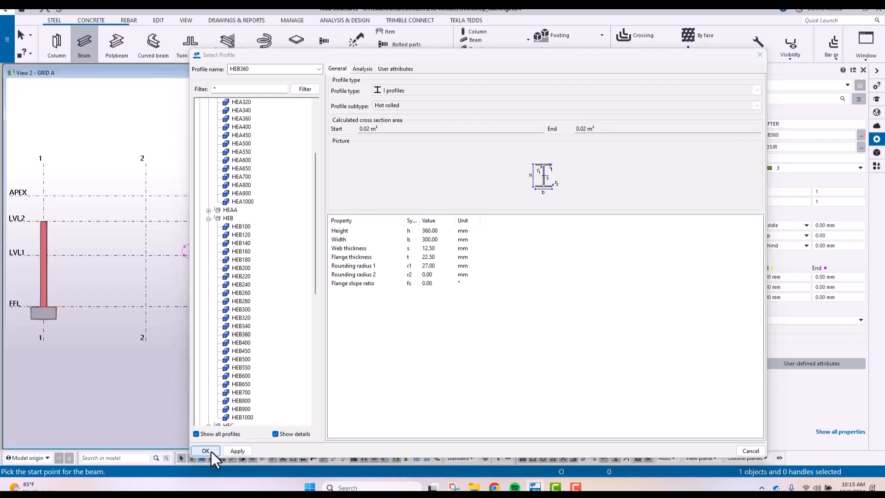
{"action": "left_click", "coordinate": [206, 451]}
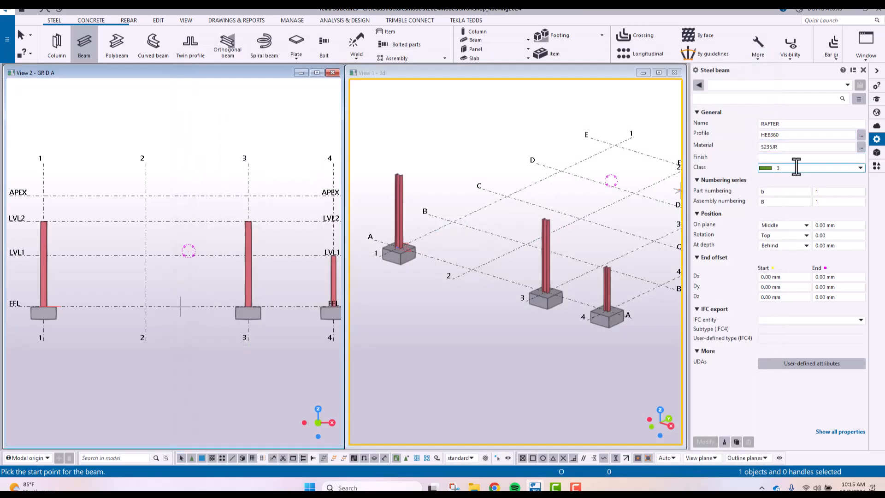
{"action": "left_click", "coordinate": [791, 168]}
{"action": "left_click", "coordinate": [773, 273]}
Step: Place a rafter in the GRID A view from the LVL2 column top at grid 1 to the APEX intersection at grid 2
{"action": "scroll", "coordinate": [50, 228], "scroll_direction": "up", "scroll_amount": 5}
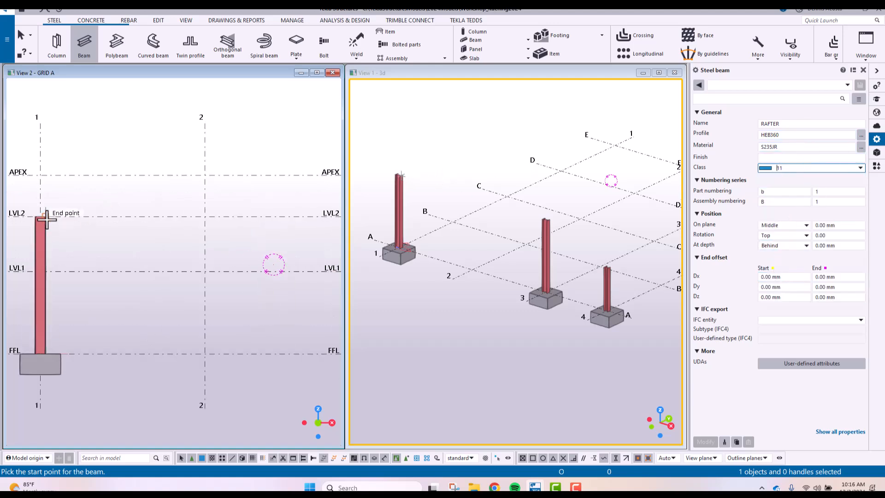
{"action": "left_click", "coordinate": [35, 213]}
{"action": "scroll", "coordinate": [37, 219], "scroll_direction": "down", "scroll_amount": 6}
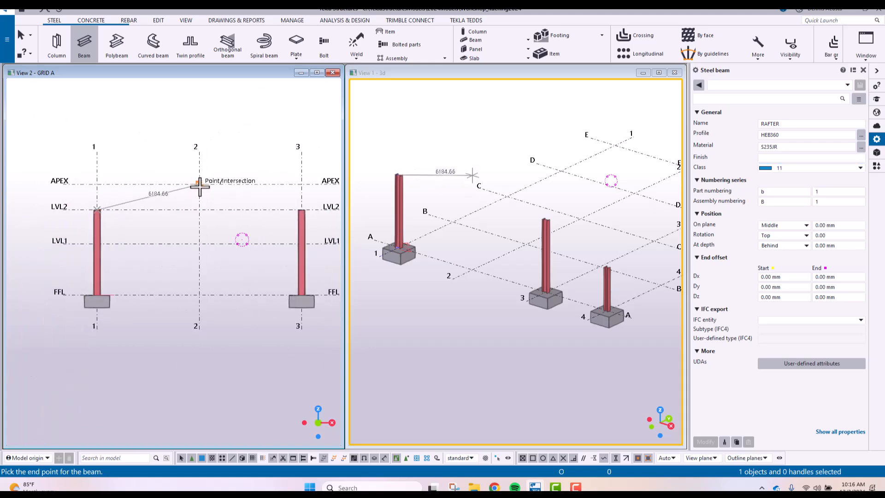
{"action": "left_click", "coordinate": [200, 185]}
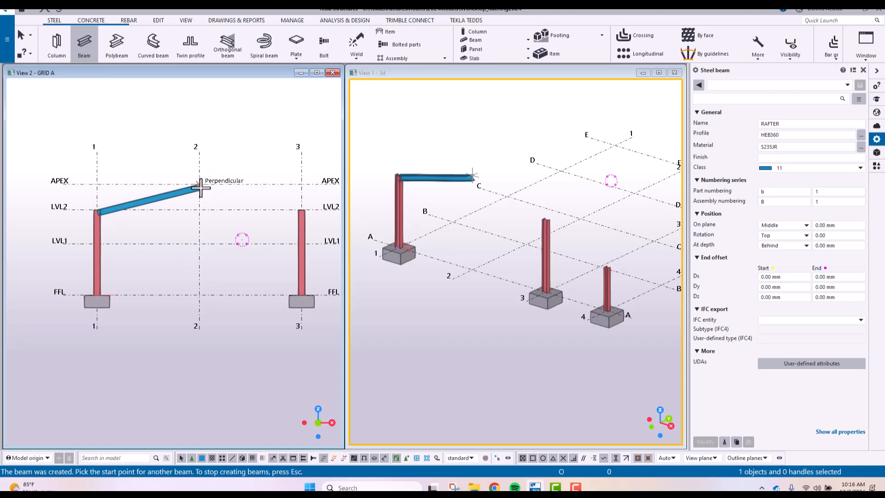
Step: Place the opposite rafter from the LVL2 column top at grid 3 to the apex at grid 2, and end beam creation
{"action": "left_click", "coordinate": [300, 208]}
{"action": "scroll", "coordinate": [205, 188], "scroll_direction": "up", "scroll_amount": 4}
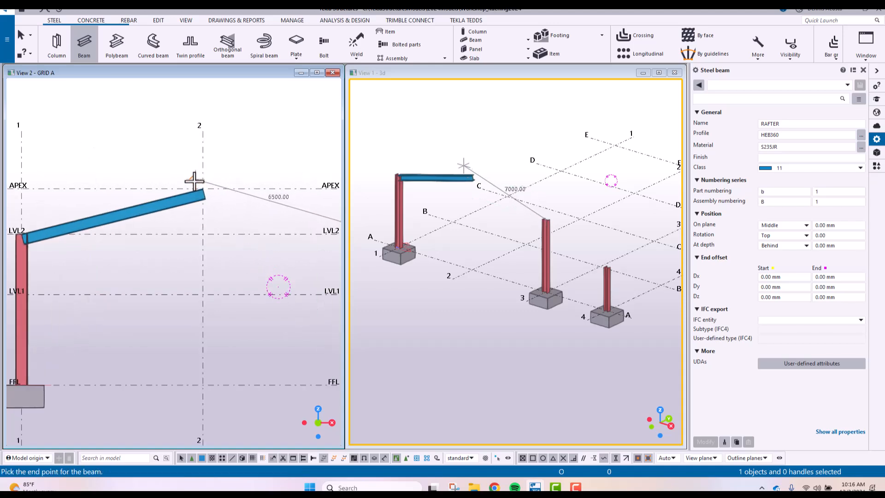
{"action": "left_click", "coordinate": [205, 189]}
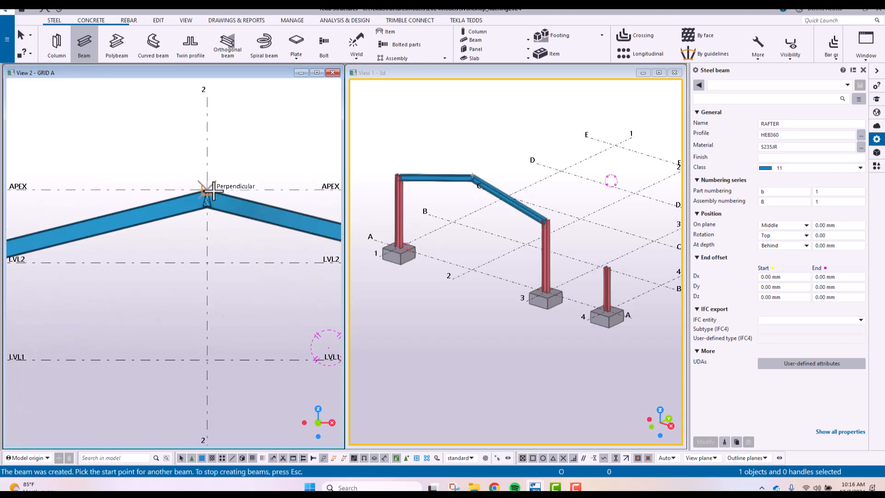
{"action": "right_click", "coordinate": [258, 142]}
{"action": "left_click", "coordinate": [285, 150]}
{"action": "scroll", "coordinate": [252, 212], "scroll_direction": "down", "scroll_amount": 4}
{"action": "scroll", "coordinate": [253, 211], "scroll_direction": "down", "scroll_amount": 4}
{"action": "scroll", "coordinate": [250, 220], "scroll_direction": "up", "scroll_amount": 3}
{"action": "middle_click_drag", "start_coordinate": [251, 220], "coordinate": [191, 213]}
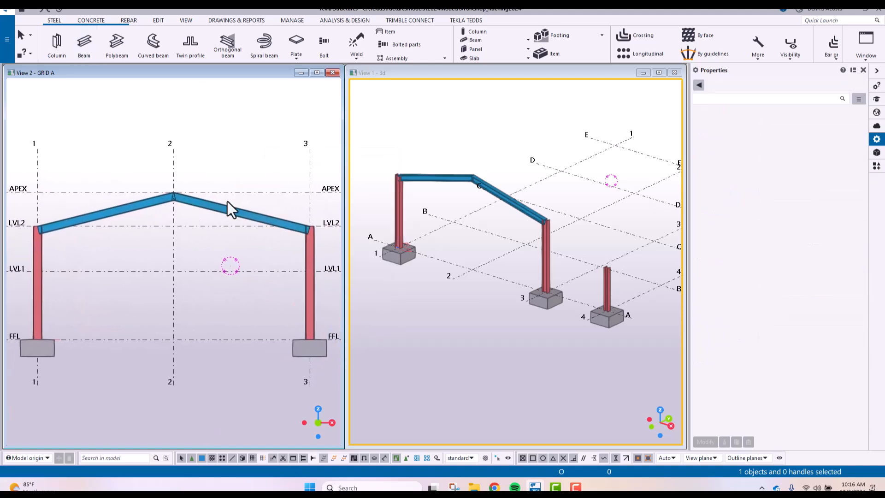
Step: Select both rafters and change their profile to HEB450
{"action": "left_click", "coordinate": [481, 179]}
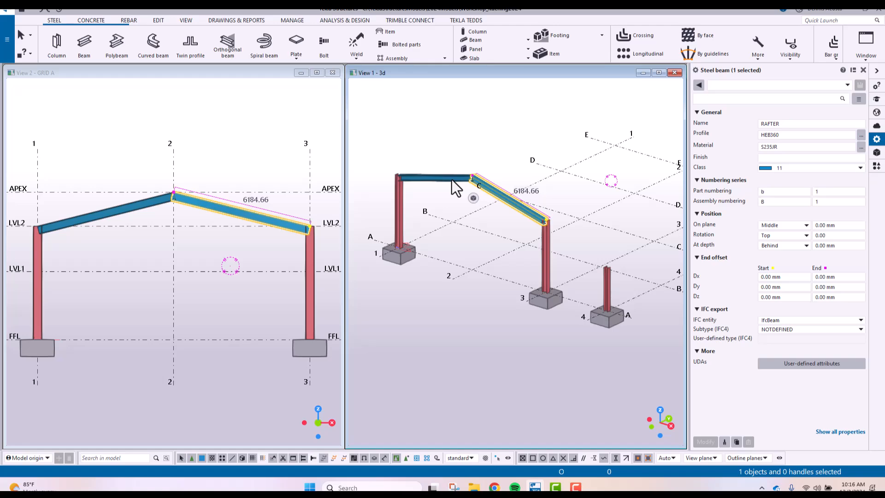
{"action": "left_click", "coordinate": [452, 179], "text": "ctrl"}
{"action": "left_click", "coordinate": [859, 136]}
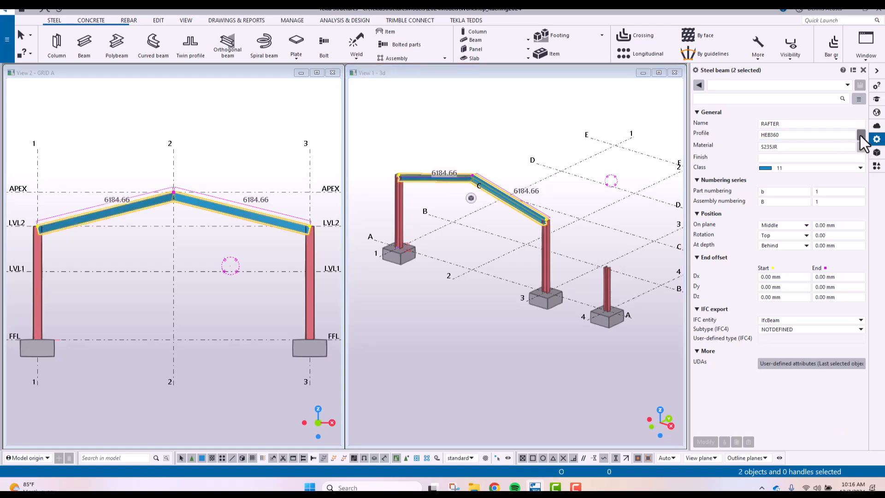
{"action": "left_click", "coordinate": [248, 260]}
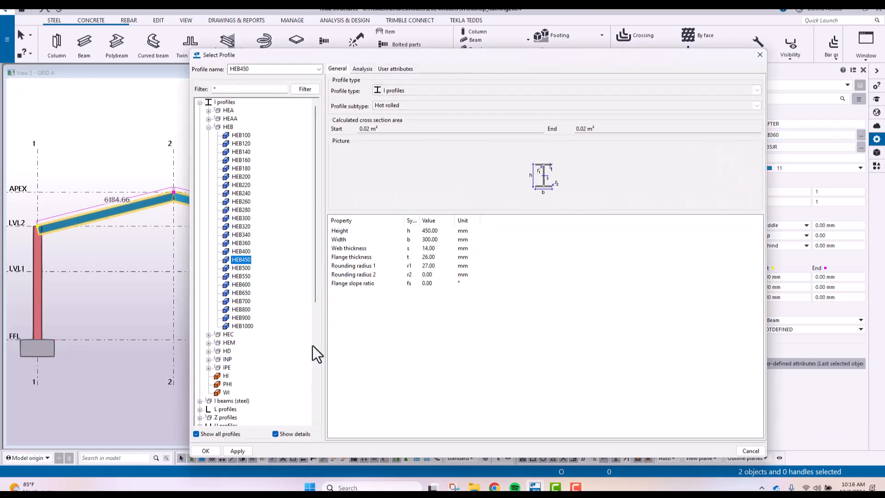
{"action": "left_click", "coordinate": [237, 450]}
{"action": "left_click", "coordinate": [206, 450]}
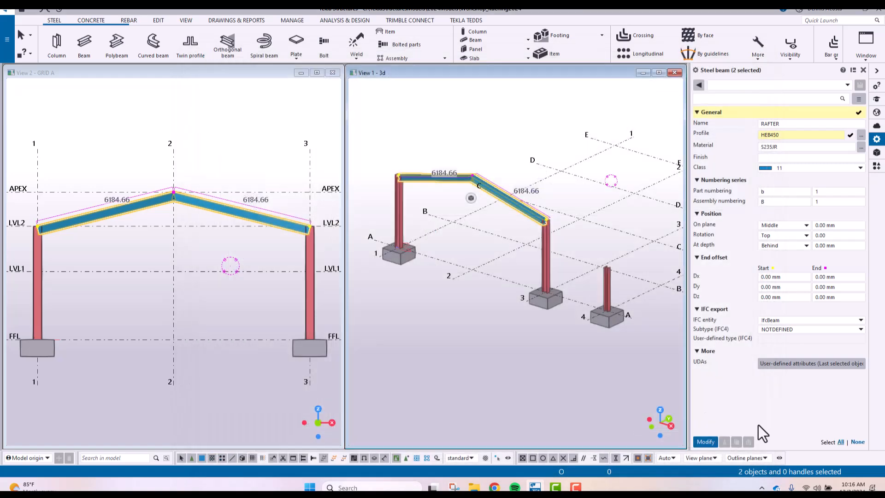
{"action": "left_click", "coordinate": [515, 154]}
{"action": "scroll", "coordinate": [480, 208], "scroll_direction": "down", "scroll_amount": 4}
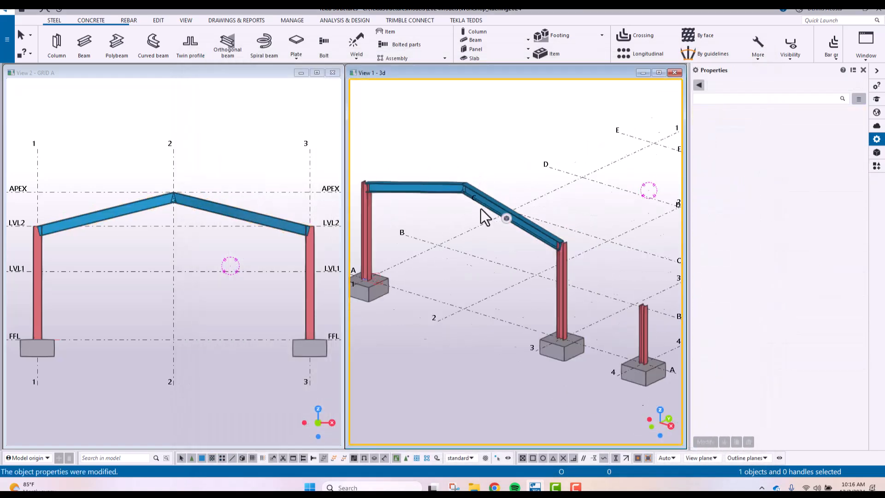
Step: Examine up close in the 3d view how the rafter end meets the top of the column at A-3
{"action": "middle_click_drag", "start_coordinate": [458, 186], "coordinate": [534, 255], "text": "ctrl"}
{"action": "scroll", "coordinate": [500, 274], "scroll_direction": "up", "scroll_amount": 8}
{"action": "scroll", "coordinate": [530, 267], "scroll_direction": "up", "scroll_amount": 4}
{"action": "scroll", "coordinate": [537, 254], "scroll_direction": "down", "scroll_amount": 3}
{"action": "scroll", "coordinate": [571, 245], "scroll_direction": "up", "scroll_amount": 3}
{"action": "scroll", "coordinate": [530, 302], "scroll_direction": "up", "scroll_amount": 5}
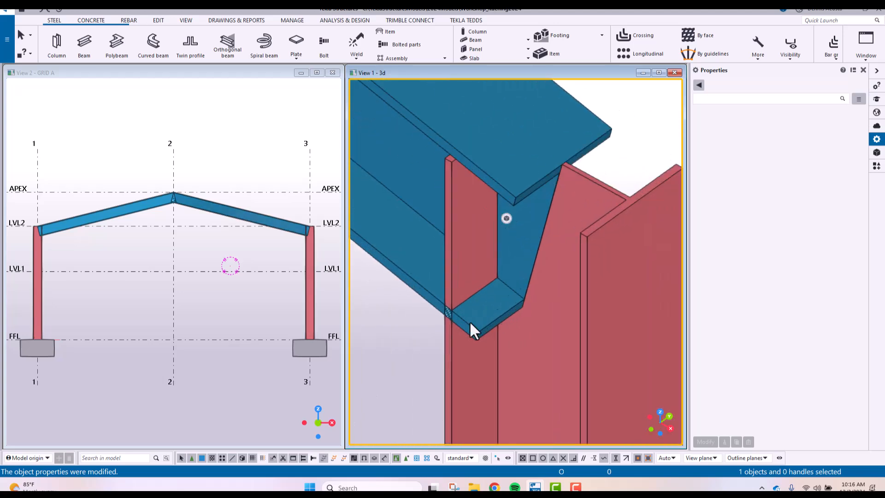
Step: Select both rafters of the grid A frame and change their profile to HEB400
{"action": "scroll", "coordinate": [469, 307], "scroll_direction": "down", "scroll_amount": 9}
{"action": "scroll", "coordinate": [608, 213], "scroll_direction": "down", "scroll_amount": 6}
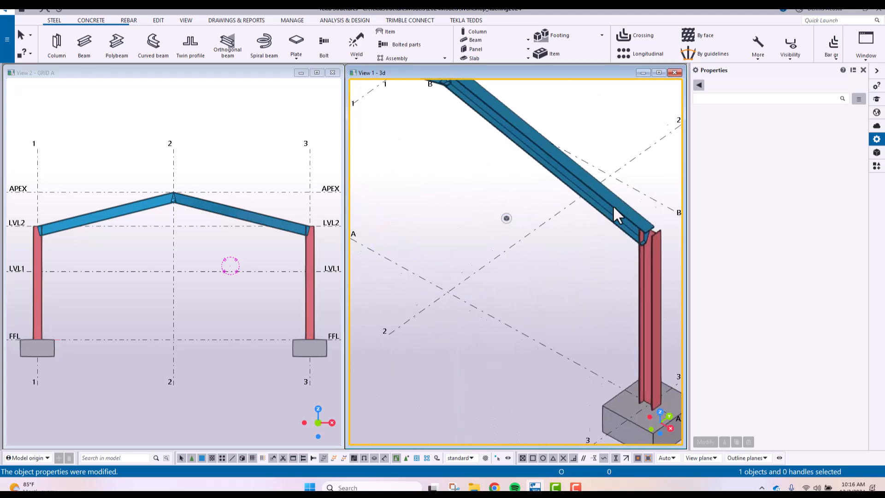
{"action": "scroll", "coordinate": [557, 134], "scroll_direction": "down", "scroll_amount": 4}
{"action": "scroll", "coordinate": [510, 150], "scroll_direction": "up", "scroll_amount": 2}
{"action": "scroll", "coordinate": [519, 155], "scroll_direction": "up", "scroll_amount": 2}
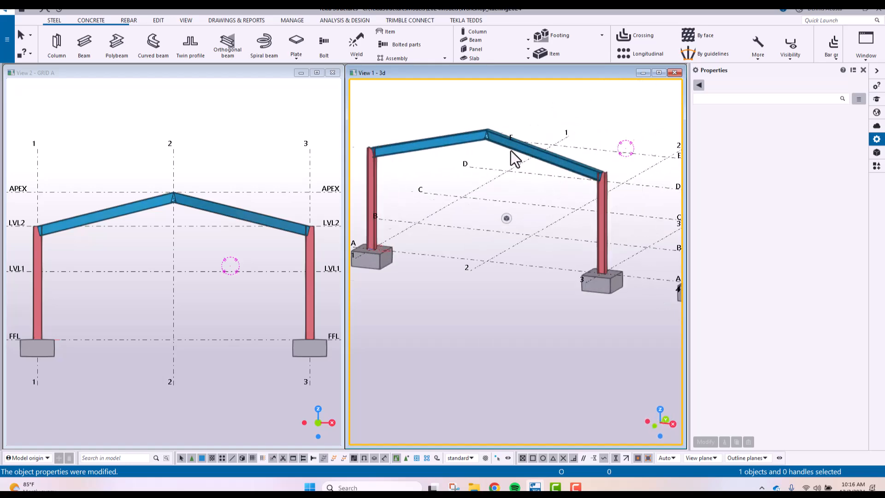
{"action": "scroll", "coordinate": [488, 154], "scroll_direction": "down", "scroll_amount": 1}
{"action": "left_click", "coordinate": [457, 146]}
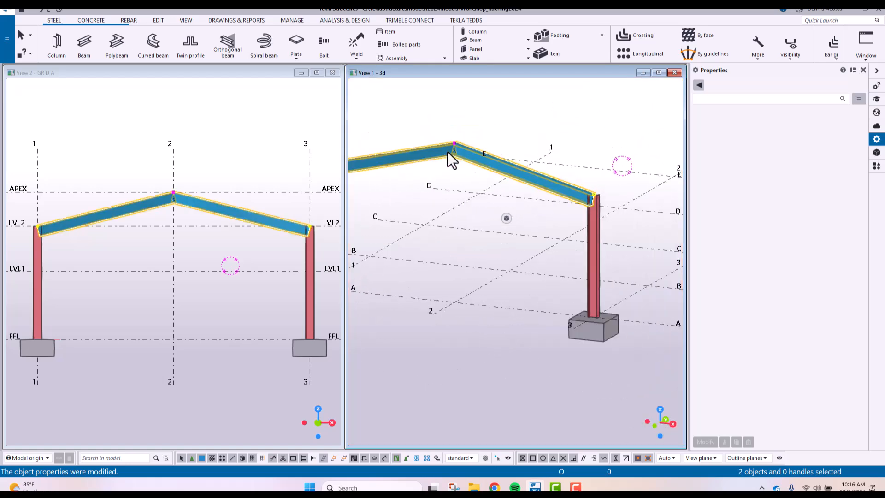
{"action": "left_click", "coordinate": [861, 134]}
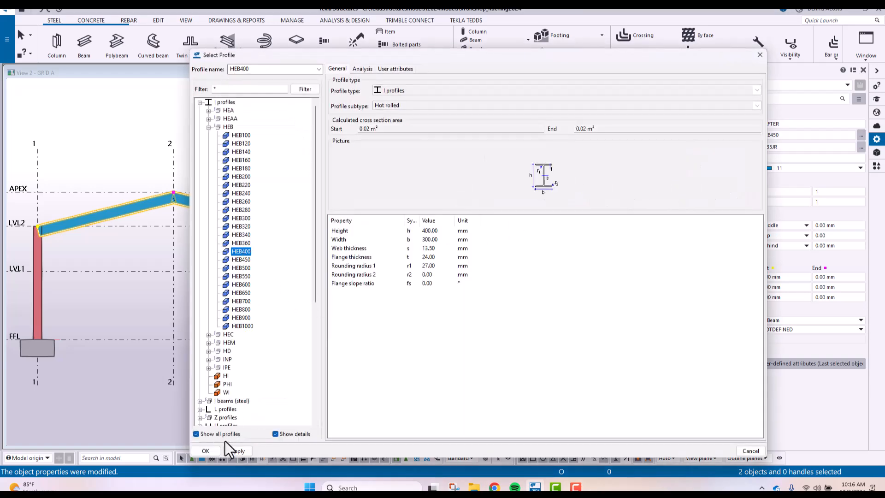
{"action": "left_click", "coordinate": [238, 451]}
{"action": "left_click", "coordinate": [210, 451]}
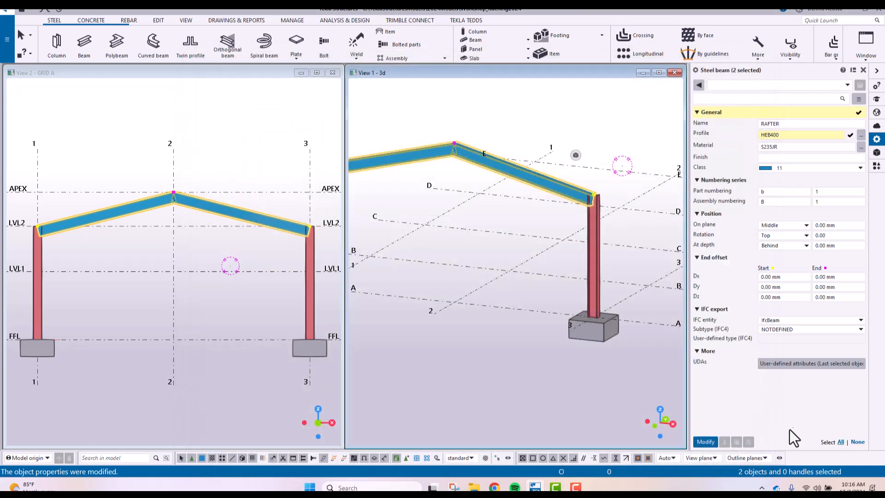
{"action": "left_click", "coordinate": [705, 441]}
Step: Delete both rafters of the frame on grid A
{"action": "scroll", "coordinate": [598, 203], "scroll_direction": "up", "scroll_amount": 10}
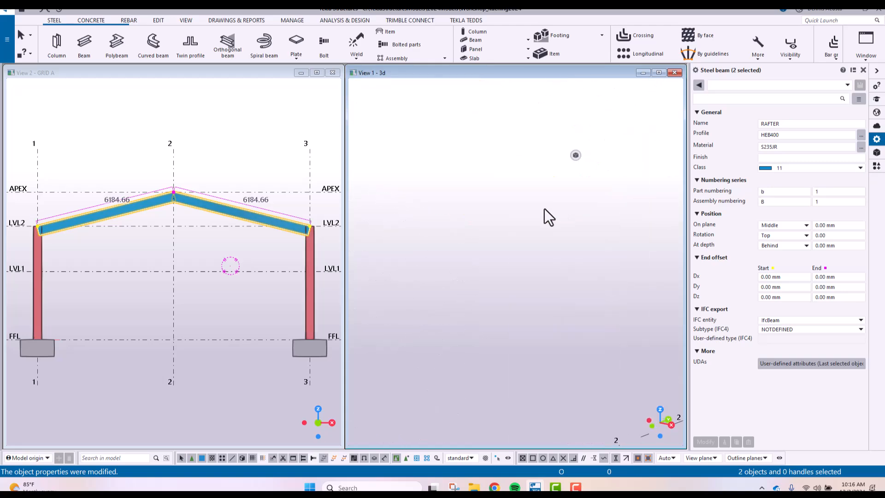
{"action": "scroll", "coordinate": [536, 211], "scroll_direction": "down", "scroll_amount": 10}
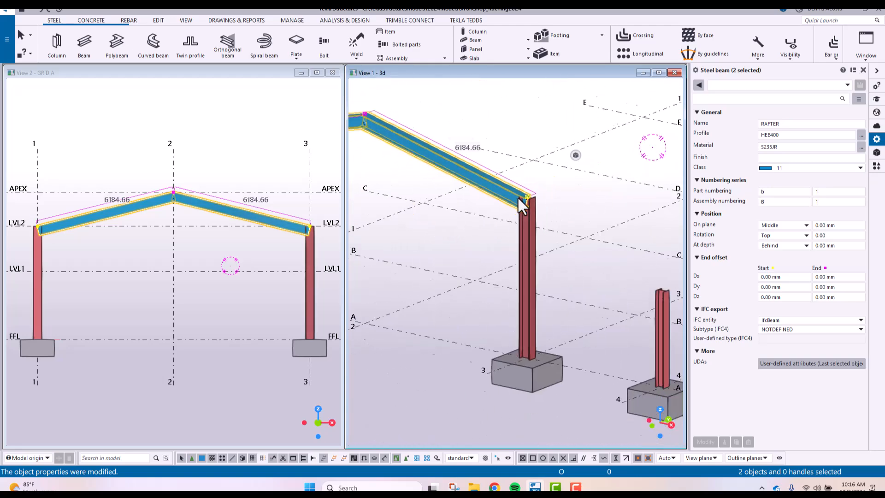
{"action": "middle_click_drag", "start_coordinate": [416, 148], "coordinate": [485, 159]}
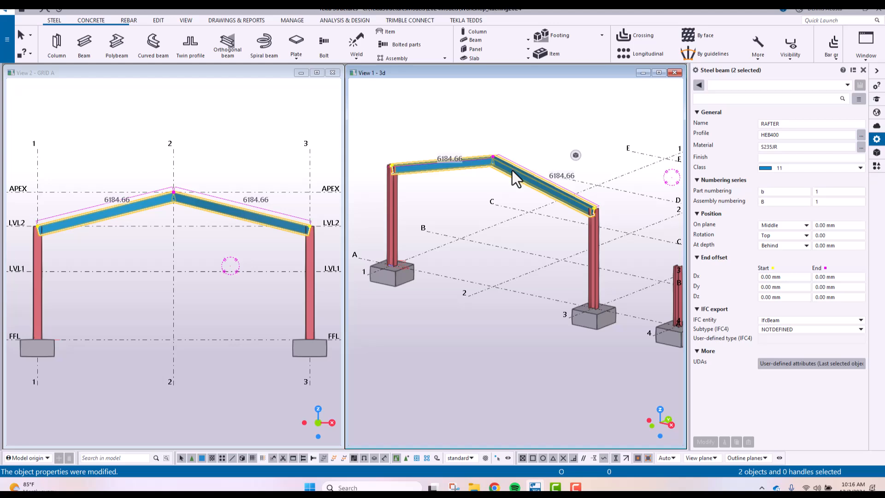
{"action": "left_click_drag", "start_coordinate": [206, 154], "coordinate": [155, 222]}
{"action": "key", "text": "Delete"}
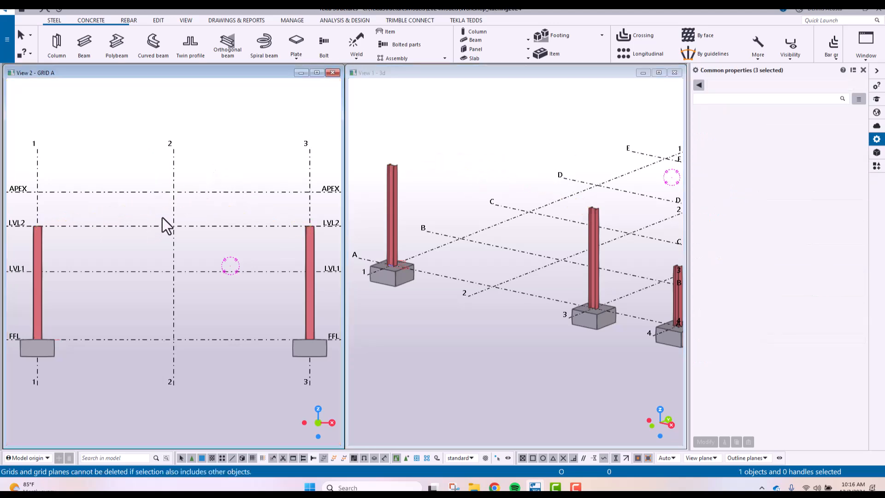
Step: Place two HEB400 rafters in the GRID A view from the LVL2 column tops at grids 1 and 3 to the APEX at grid 2
{"action": "left_click", "coordinate": [84, 42]}
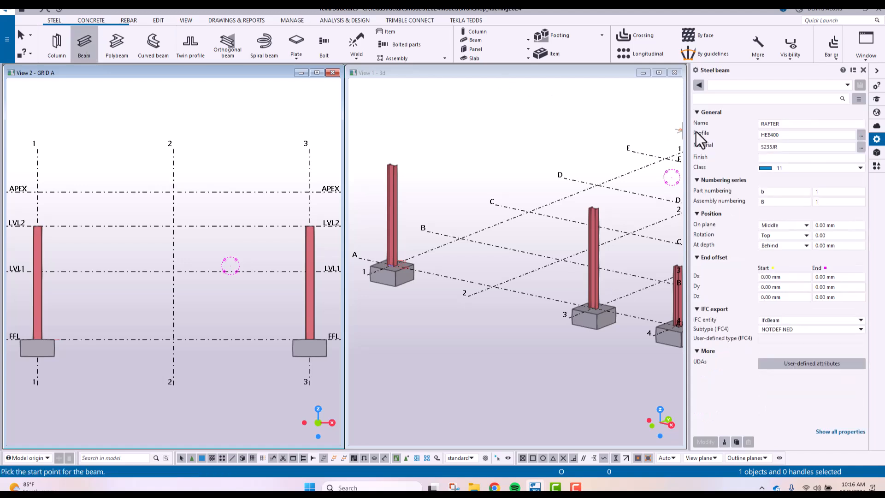
{"action": "left_click", "coordinate": [36, 226]}
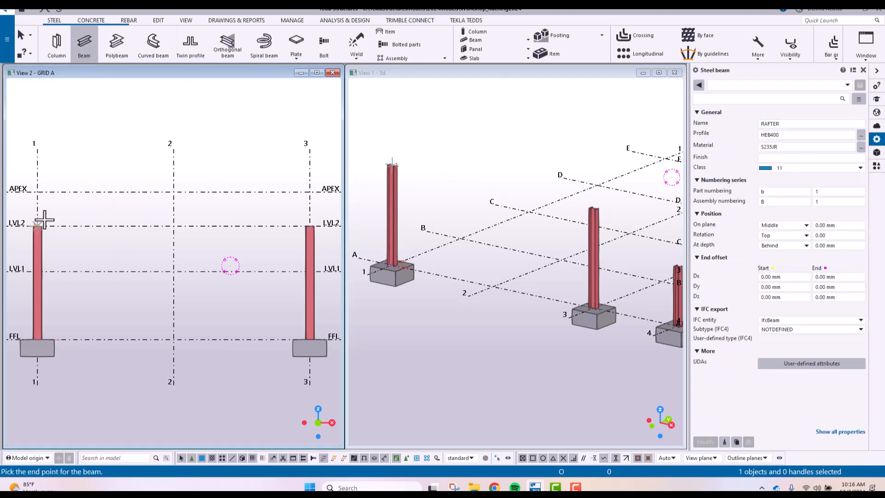
{"action": "left_click", "coordinate": [172, 193]}
{"action": "left_click", "coordinate": [310, 226]}
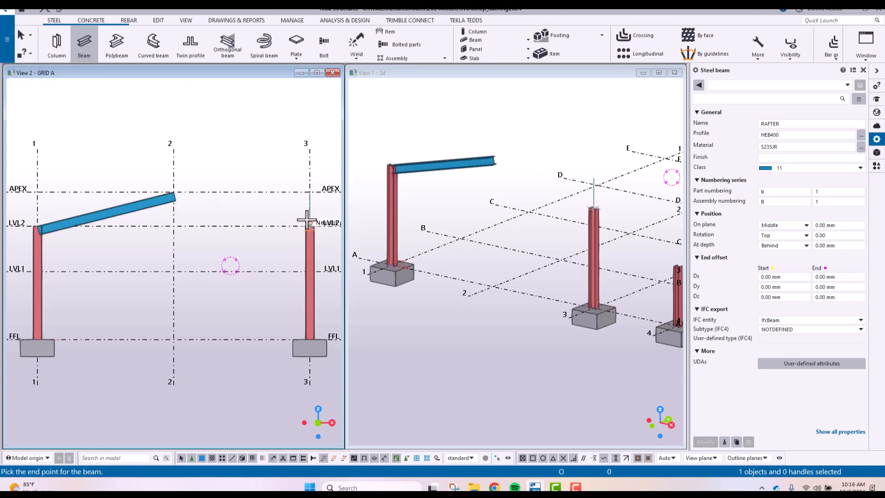
{"action": "left_click", "coordinate": [174, 193]}
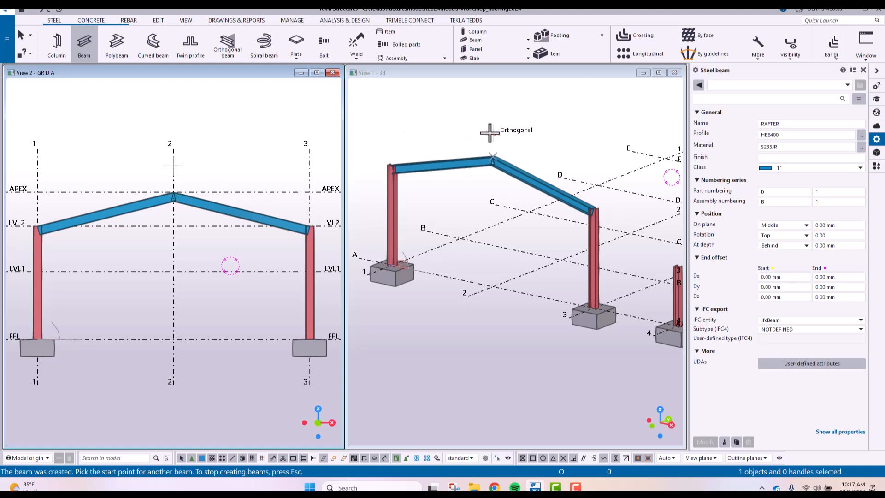
{"action": "right_click", "coordinate": [505, 116]}
{"action": "left_click", "coordinate": [528, 122]}
Step: Delete both new rafters and enlarge the 3d view across the whole work area
{"action": "left_click", "coordinate": [470, 166]}
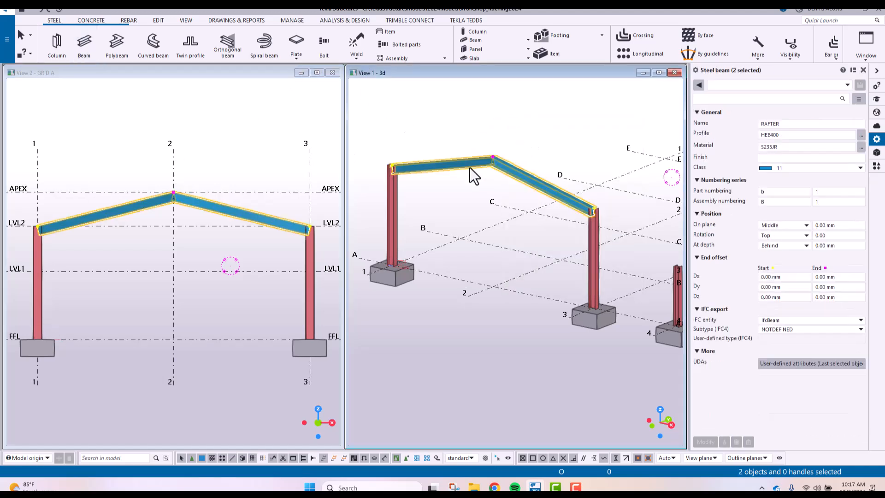
{"action": "key", "text": "Delete"}
{"action": "left_click_drag", "start_coordinate": [347, 241], "coordinate": [9, 237]}
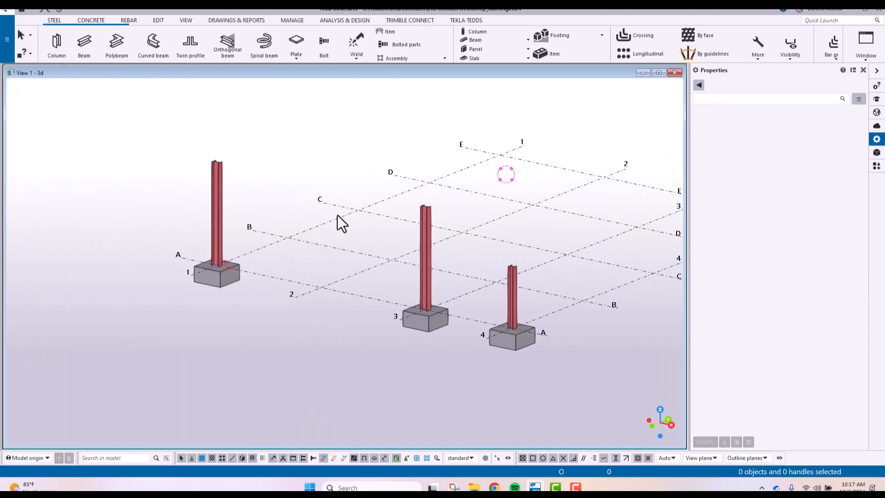
{"action": "middle_click_drag", "start_coordinate": [361, 231], "coordinate": [384, 245]}
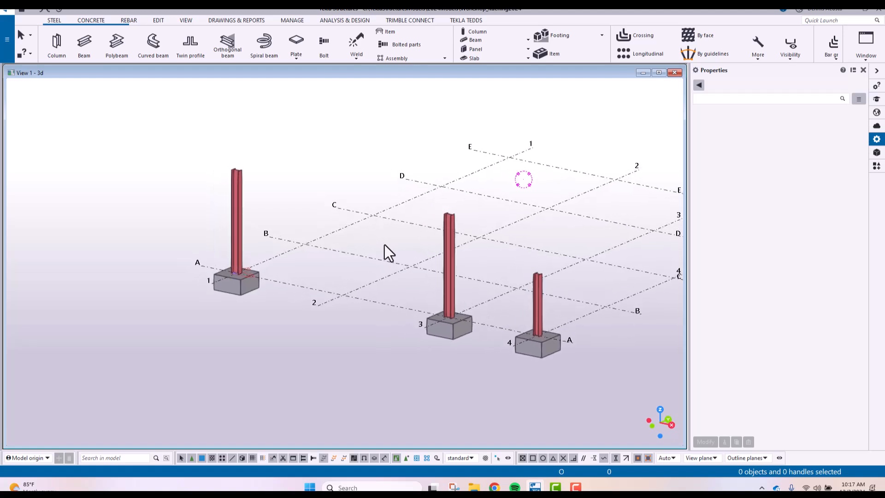
Step: Place an HEB400 rafter in the 3d view from the column top at A-1 to the point 6500 mm above grid intersection A-2
{"action": "left_click", "coordinate": [85, 44]}
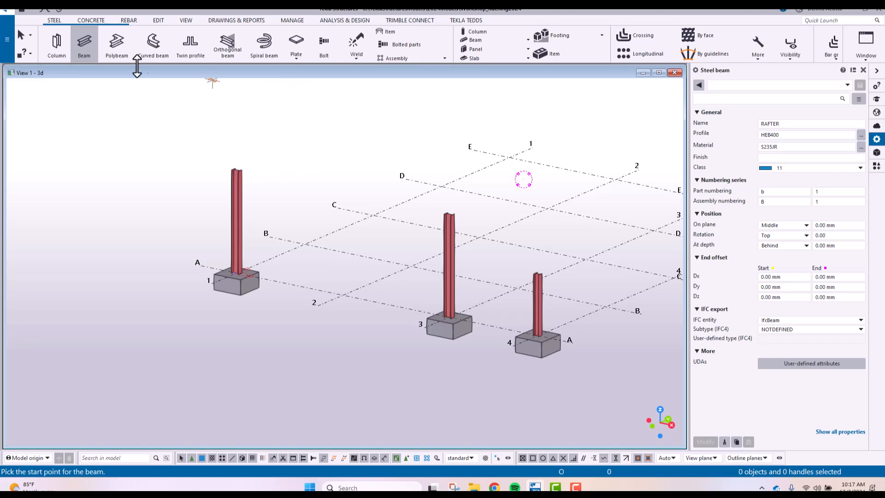
{"action": "left_click", "coordinate": [236, 170]}
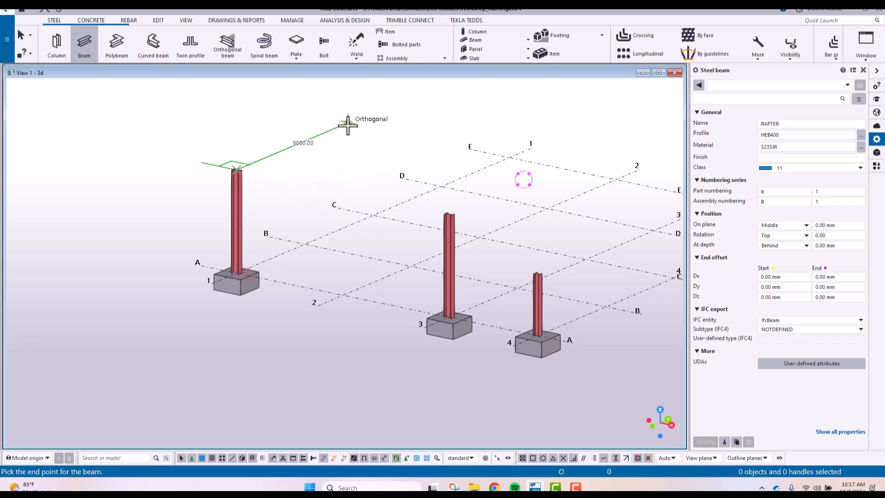
{"action": "left_click", "coordinate": [342, 295]}
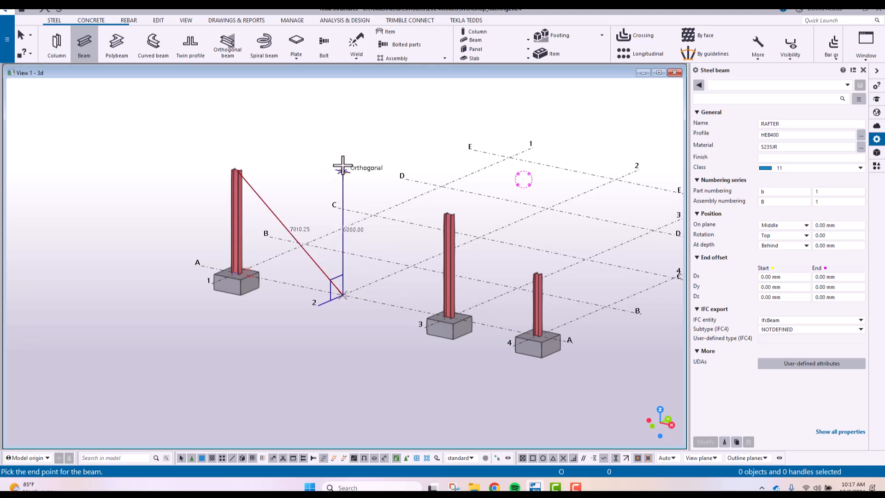
{"action": "scroll", "coordinate": [343, 164], "scroll_direction": "up", "scroll_amount": 3}
{"action": "scroll", "coordinate": [343, 164], "scroll_direction": "up", "scroll_amount": 1}
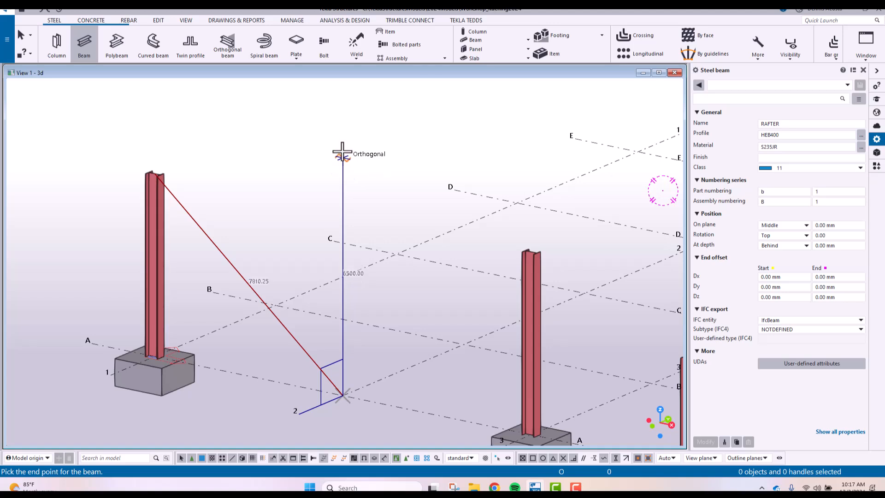
{"action": "left_click", "coordinate": [342, 153]}
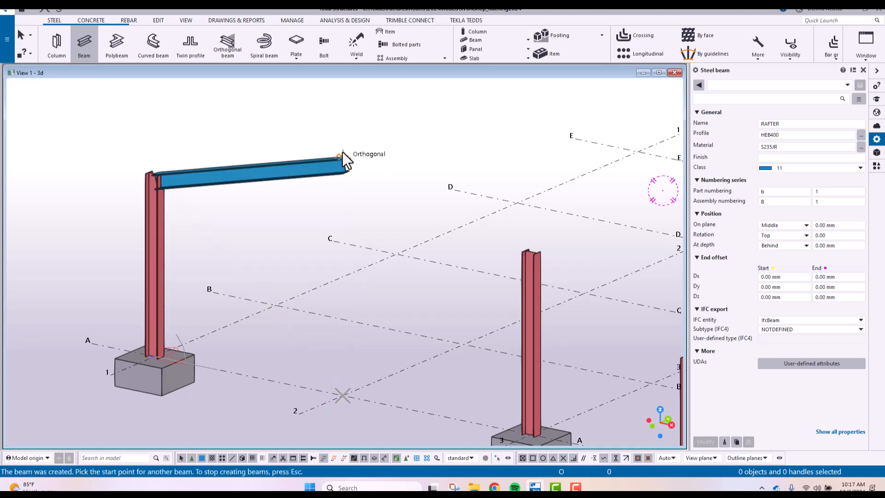
Step: Place the opposite rafter from the column top at A-3 to the first rafter's apex end, and end beam creation
{"action": "left_click", "coordinate": [531, 251]}
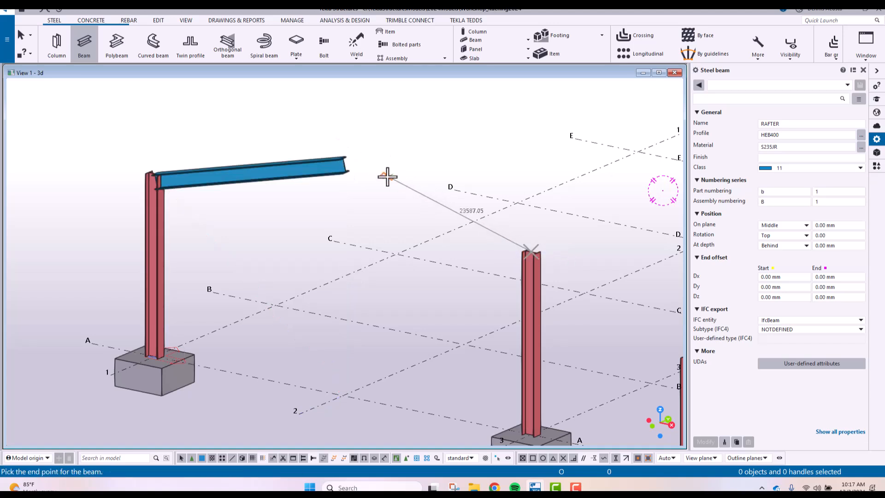
{"action": "left_click", "coordinate": [342, 155]}
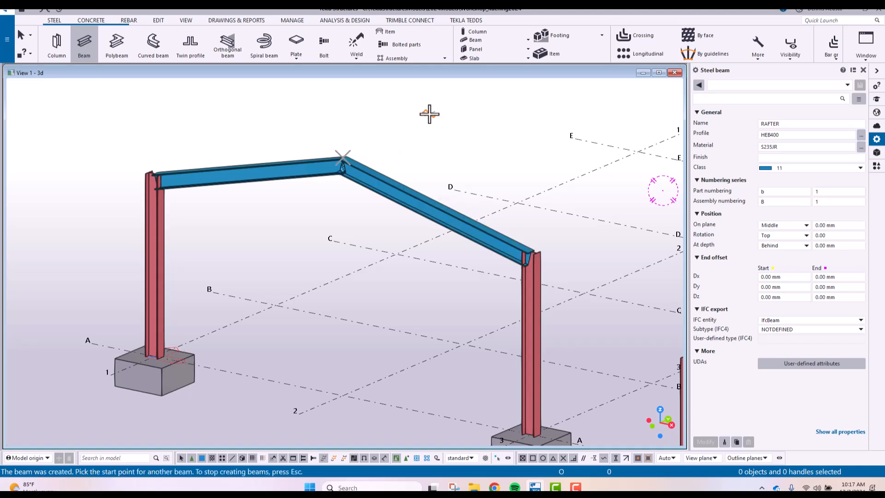
{"action": "right_click", "coordinate": [372, 128]}
{"action": "left_click", "coordinate": [381, 134]}
Step: Select the two rafters in the 3d view and delete them
{"action": "left_click_drag", "start_coordinate": [325, 178], "coordinate": [321, 181]}
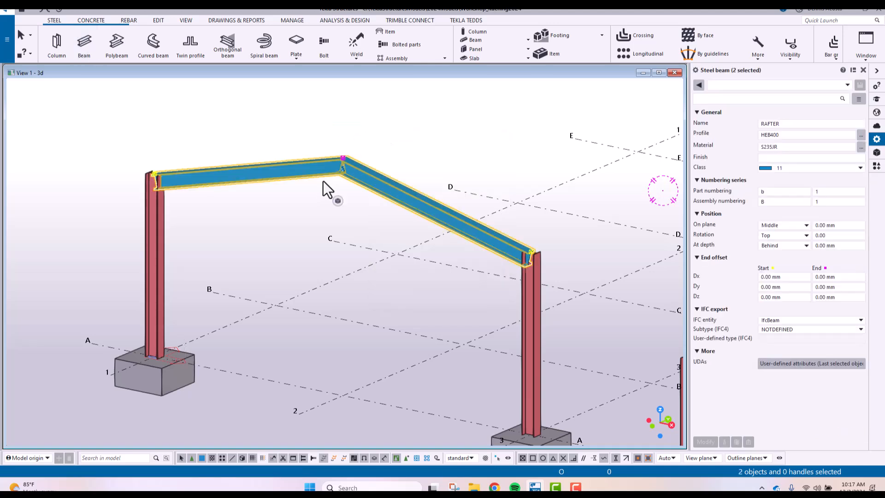
{"action": "key", "text": "Delete"}
Step: Place an HEB400 rafter from the column top at A-1 to the orthogonal snap point 6500 mm above grid intersection A-2
{"action": "left_click", "coordinate": [84, 46]}
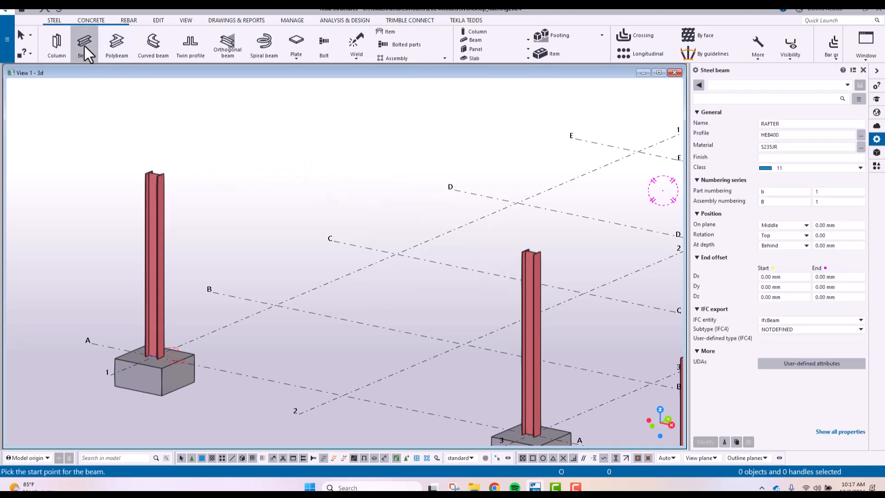
{"action": "left_click", "coordinate": [155, 170]}
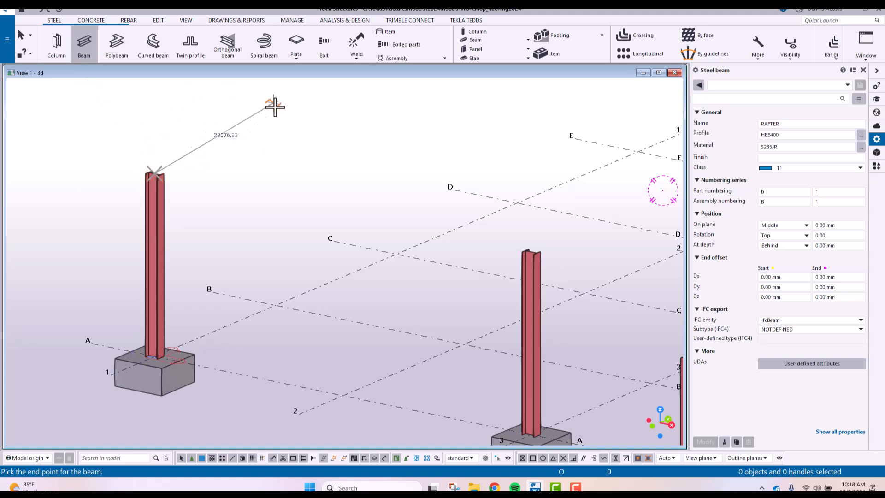
{"action": "left_click", "coordinate": [340, 395]}
{"action": "left_click", "coordinate": [340, 395]}
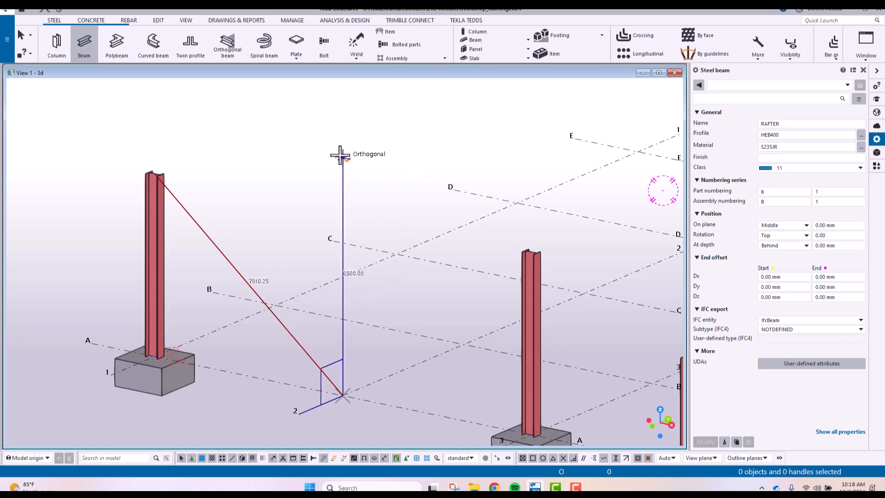
{"action": "left_click", "coordinate": [341, 156]}
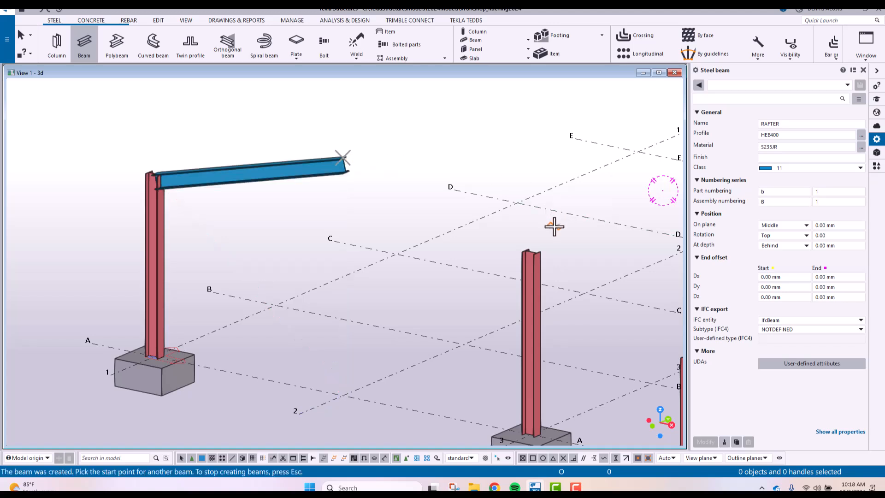
Step: Place the matching rafter from the column top at A-3 to the apex above A-2, and end beam creation
{"action": "left_click", "coordinate": [523, 241]}
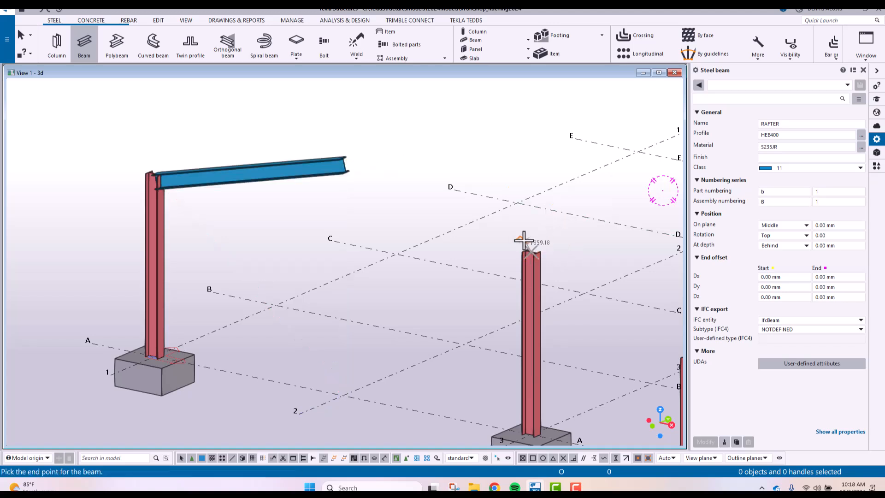
{"action": "left_click", "coordinate": [342, 157]}
{"action": "right_click", "coordinate": [416, 115]}
{"action": "left_click", "coordinate": [445, 121]}
{"action": "scroll", "coordinate": [446, 132], "scroll_direction": "down", "scroll_amount": 3}
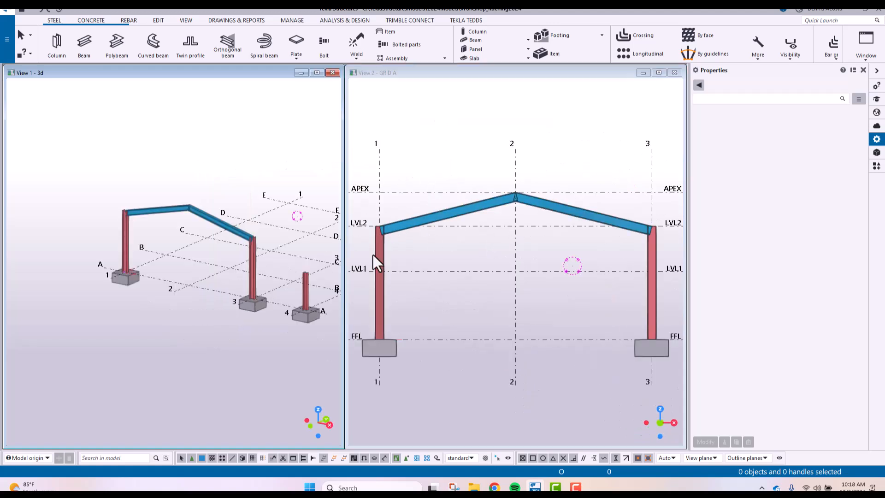
Step: Start a steel beam named BEAM and set its profile to HEB340
{"action": "scroll", "coordinate": [263, 242], "scroll_direction": "up", "scroll_amount": 2}
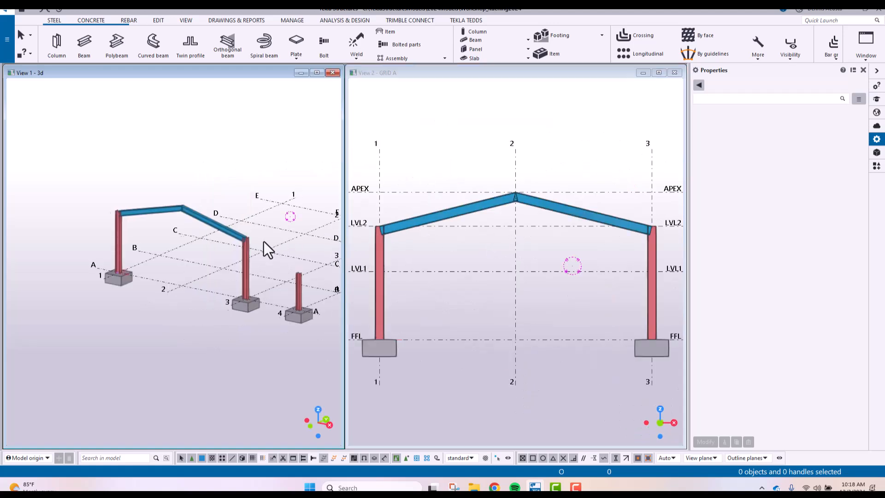
{"action": "scroll", "coordinate": [162, 209], "scroll_direction": "up", "scroll_amount": 2}
{"action": "scroll", "coordinate": [430, 210], "scroll_direction": "down", "scroll_amount": 1}
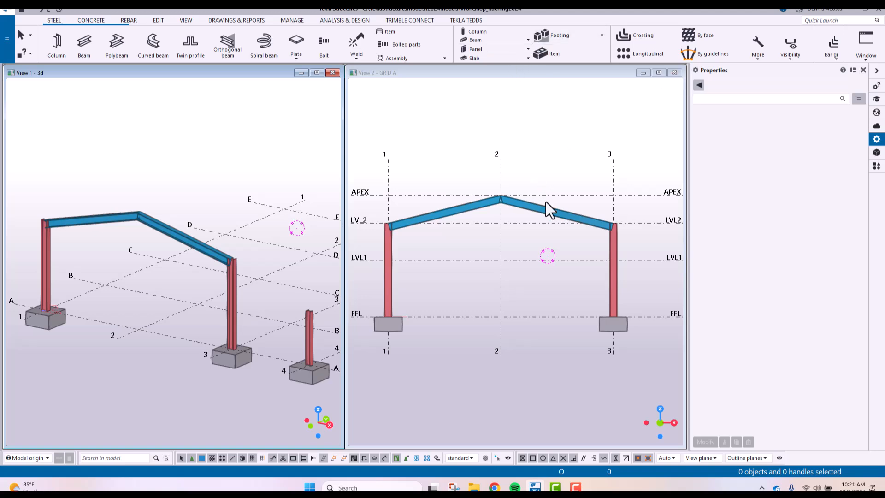
{"action": "middle_click_drag", "start_coordinate": [557, 267], "coordinate": [497, 264]}
{"action": "scroll", "coordinate": [616, 268], "scroll_direction": "up", "scroll_amount": 4}
{"action": "middle_click_drag", "start_coordinate": [632, 268], "coordinate": [559, 267]}
{"action": "left_click", "coordinate": [88, 40]}
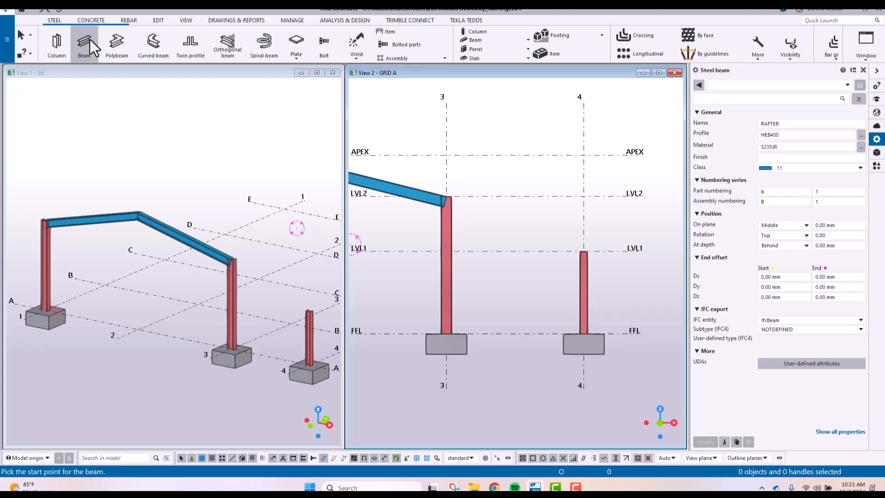
{"action": "double_click", "coordinate": [760, 123]}
{"action": "type", "text": "BEAM"}
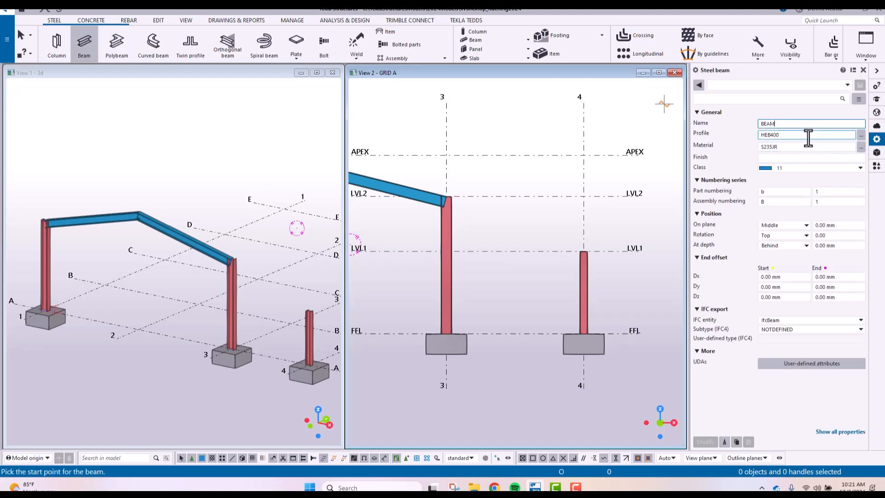
{"action": "left_click", "coordinate": [861, 135]}
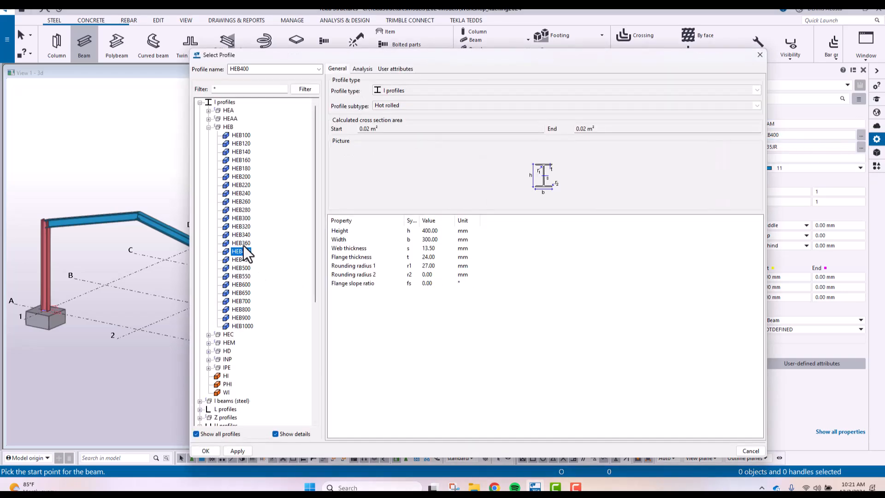
{"action": "left_click", "coordinate": [241, 235]}
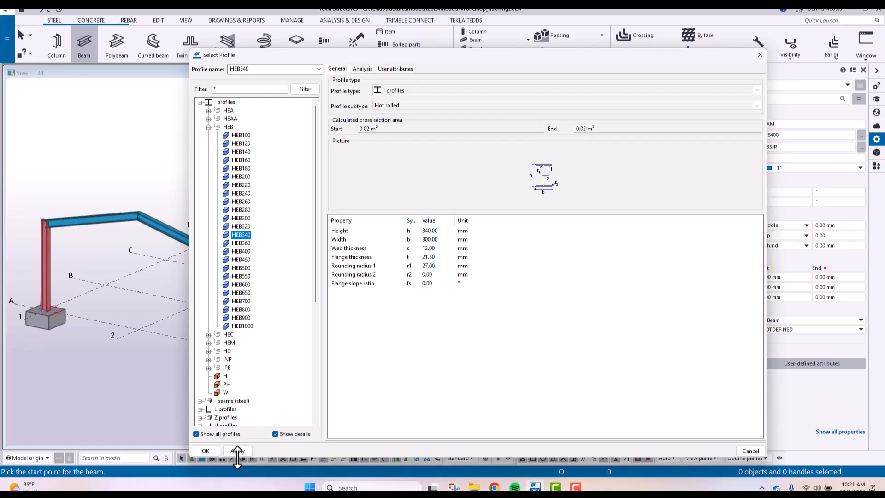
{"action": "left_click", "coordinate": [206, 450]}
Step: Place the beam along LVL1 from the grid 3 column to the top of the grid 4 column in the GRID A view
{"action": "left_click", "coordinate": [447, 251]}
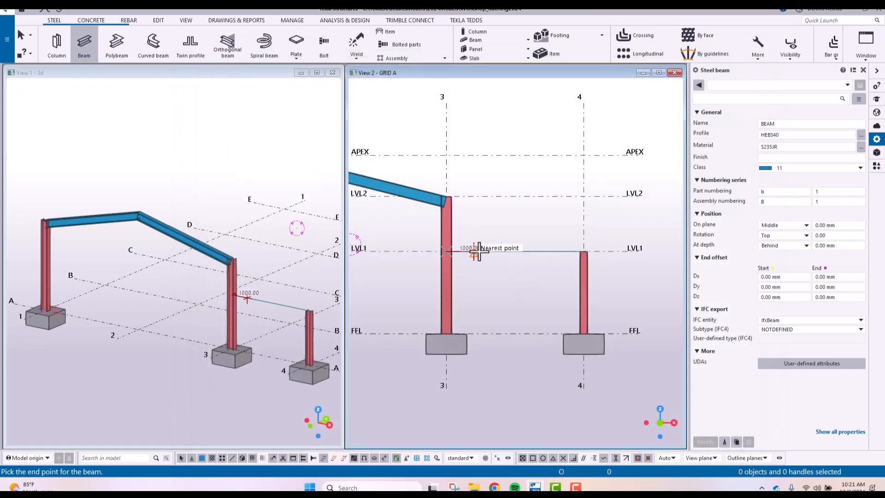
{"action": "left_click", "coordinate": [582, 251]}
{"action": "scroll", "coordinate": [556, 272], "scroll_direction": "up", "scroll_amount": 4}
{"action": "scroll", "coordinate": [481, 288], "scroll_direction": "down", "scroll_amount": 4}
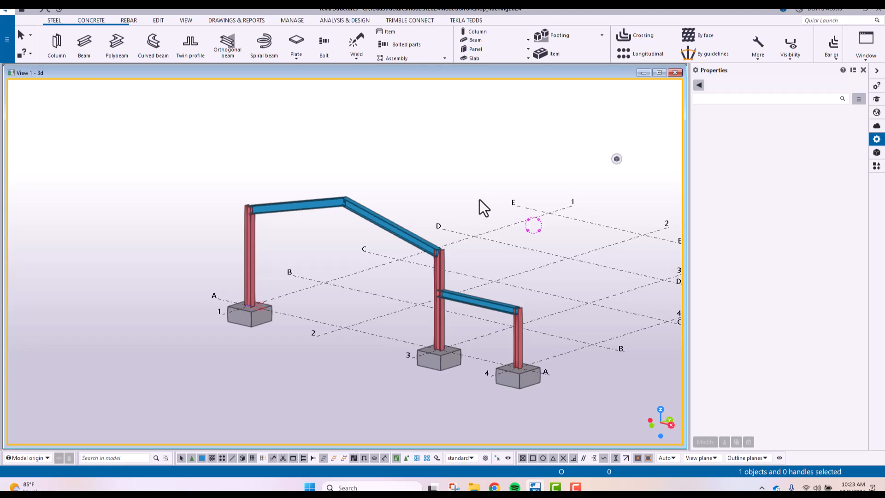
Step: Switch the parts in the 3D view to transparent rendering at the footing on grid A-1
{"action": "middle_click_drag", "start_coordinate": [270, 325], "coordinate": [442, 290]}
{"action": "scroll", "coordinate": [435, 278], "scroll_direction": "up", "scroll_amount": 10}
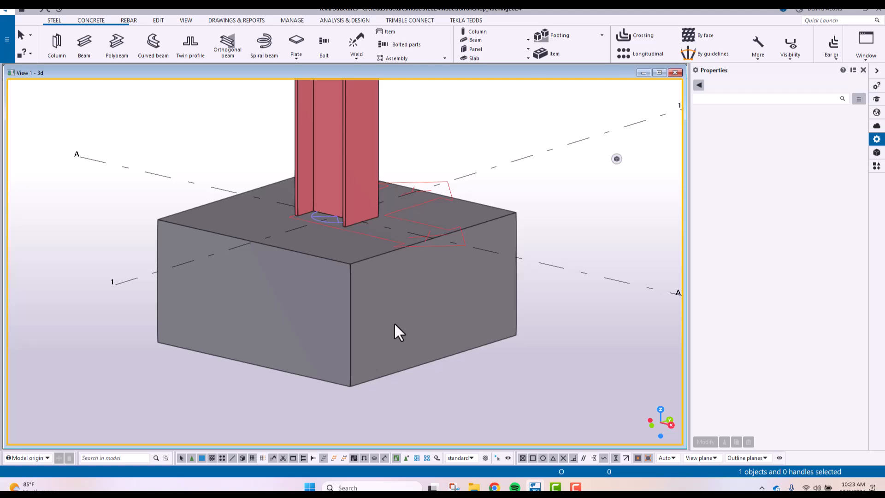
{"action": "scroll", "coordinate": [394, 324], "scroll_direction": "up", "scroll_amount": 1}
{"action": "scroll", "coordinate": [394, 322], "scroll_direction": "up", "scroll_amount": 2}
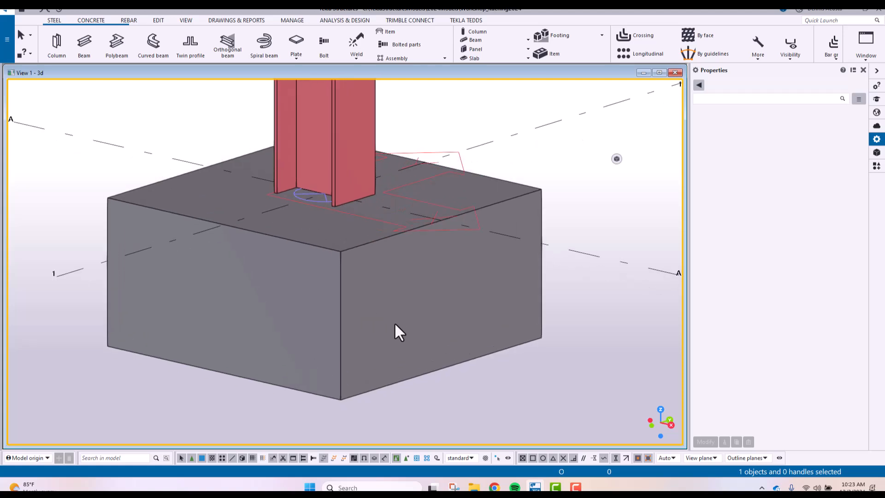
{"action": "key", "text": "ctrl+2"}
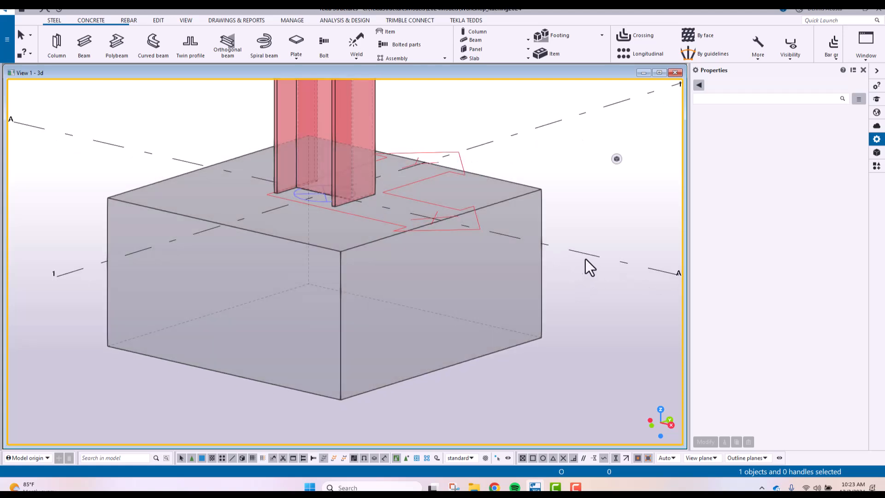
{"action": "left_click", "coordinate": [877, 165]}
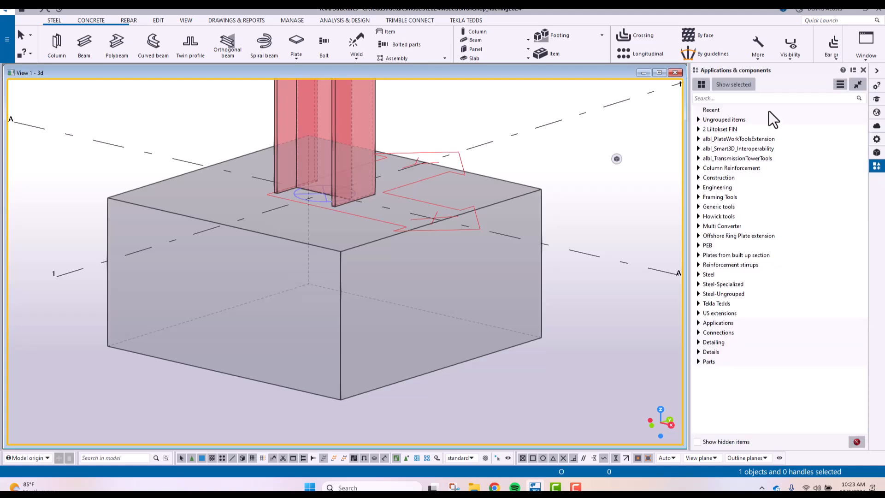
{"action": "left_click", "coordinate": [735, 99]}
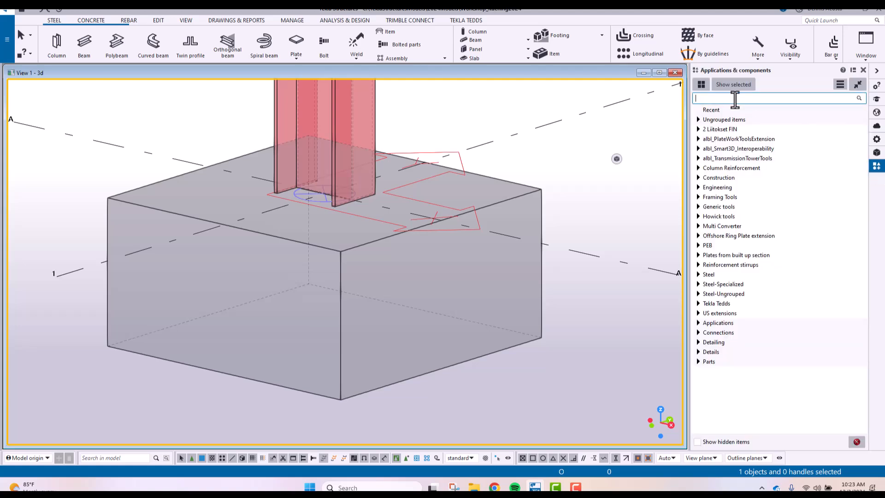
{"action": "type", "text": "FOOTING"}
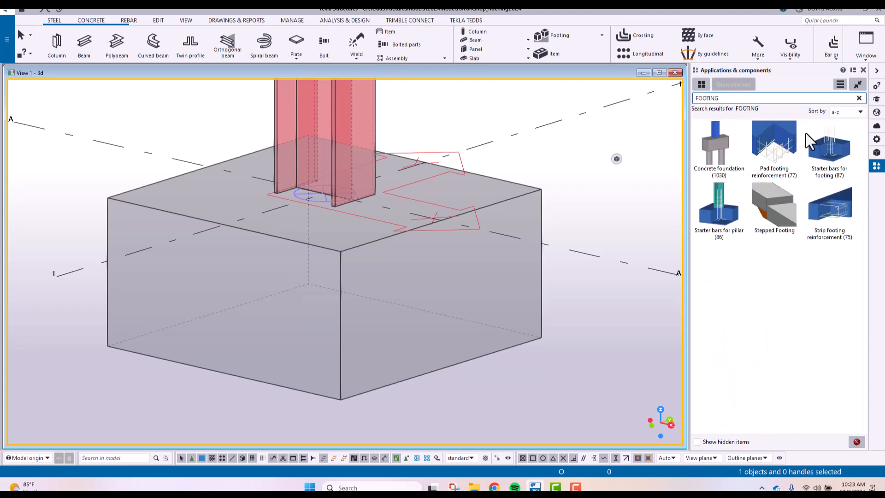
{"action": "left_click", "coordinate": [787, 148]}
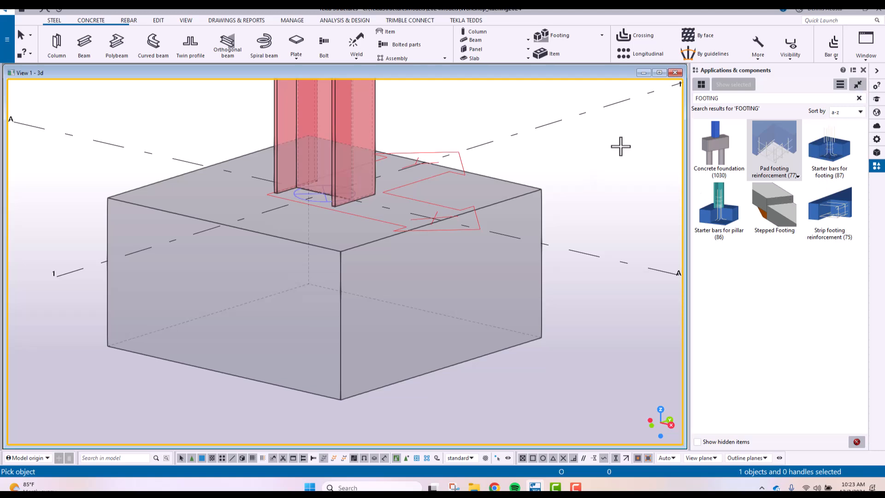
{"action": "right_click", "coordinate": [602, 139]}
{"action": "left_click", "coordinate": [626, 146]}
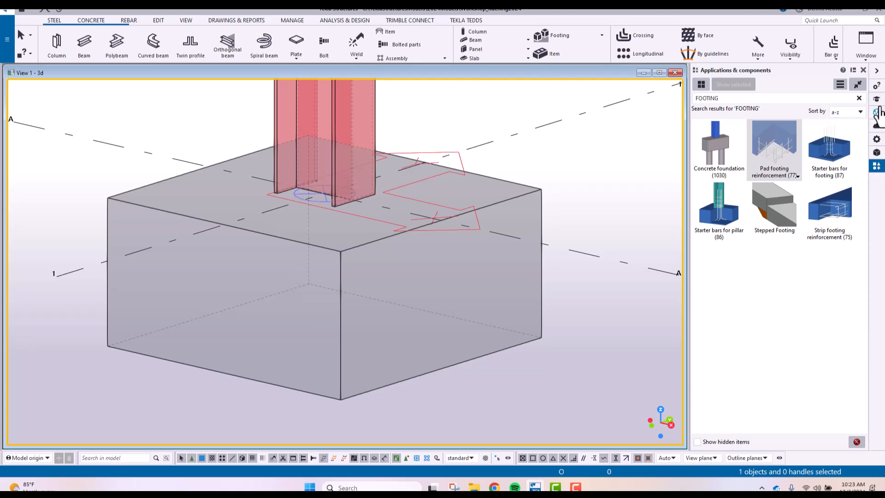
{"action": "left_click", "coordinate": [864, 70]}
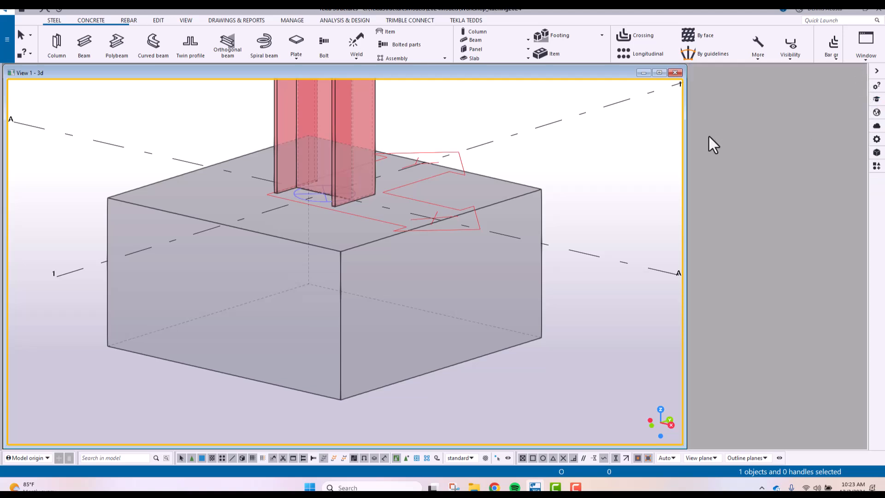
Step: Search the component catalog for 77 and open the Pad footing reinforcement (77) properties
{"action": "left_click", "coordinate": [876, 170]}
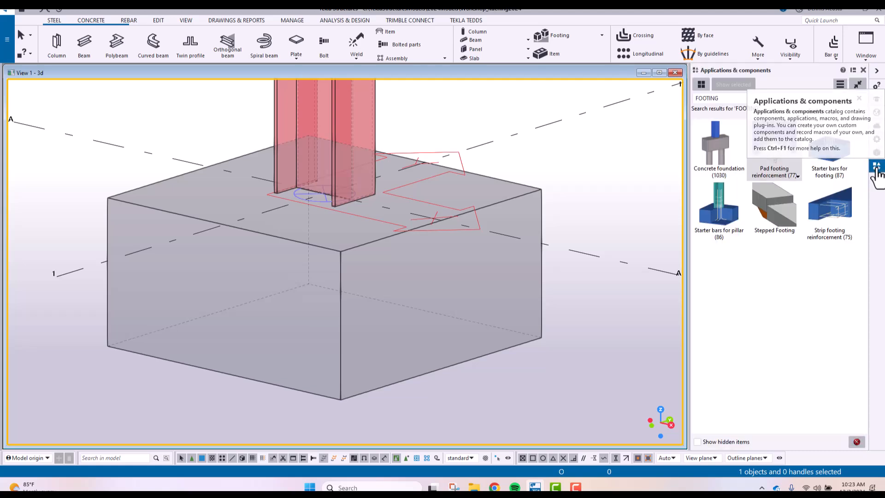
{"action": "left_click", "coordinate": [859, 98]}
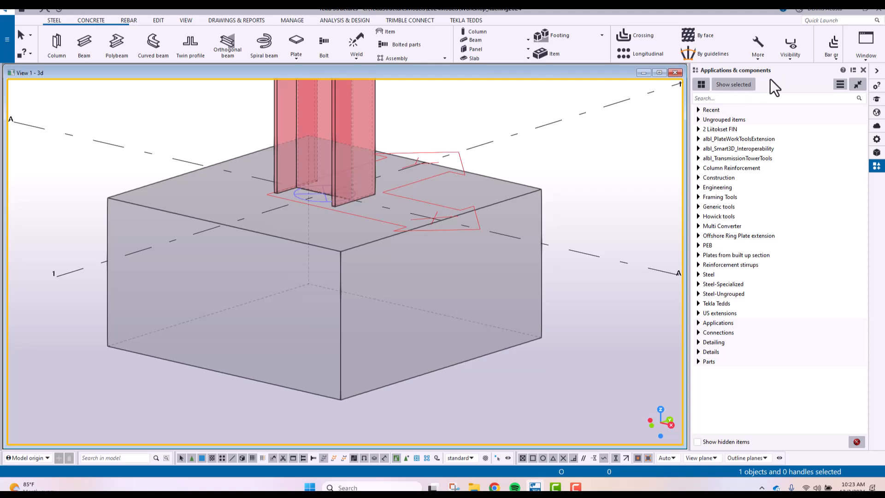
{"action": "left_click", "coordinate": [721, 99]}
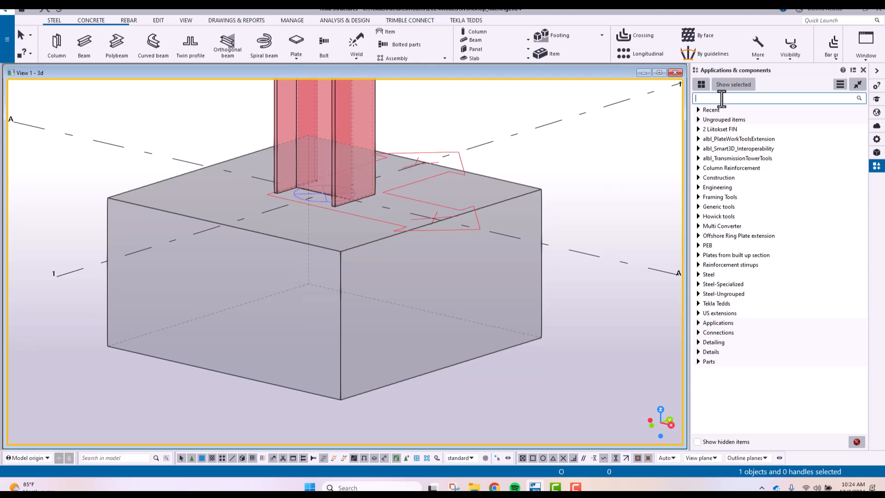
{"action": "type", "text": "77"}
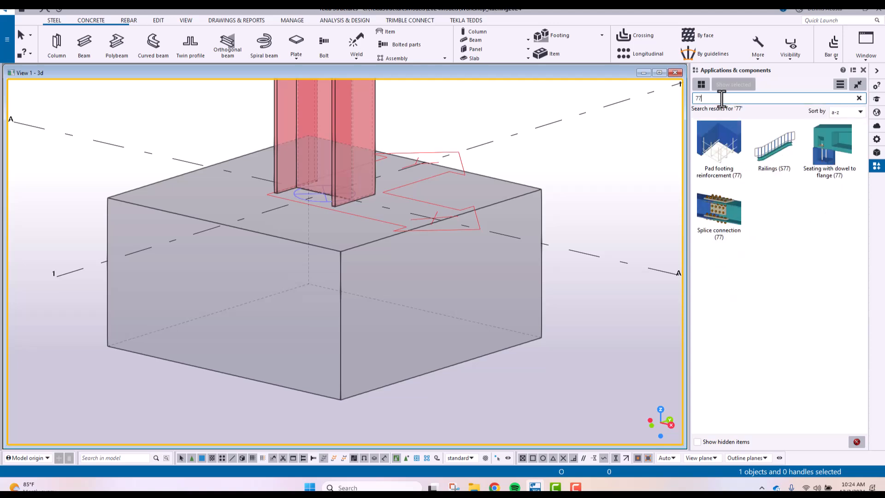
{"action": "left_click", "coordinate": [720, 153]}
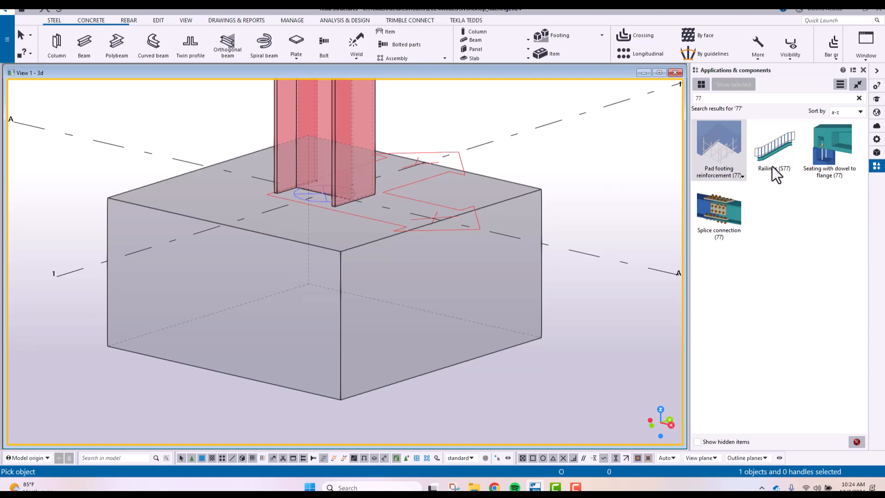
{"action": "double_click", "coordinate": [730, 161]}
{"action": "left_click_drag", "start_coordinate": [405, 149], "coordinate": [758, 122]}
{"action": "middle_click_drag", "start_coordinate": [348, 200], "coordinate": [259, 199]}
{"action": "scroll", "coordinate": [183, 188], "scroll_direction": "down", "scroll_amount": 2}
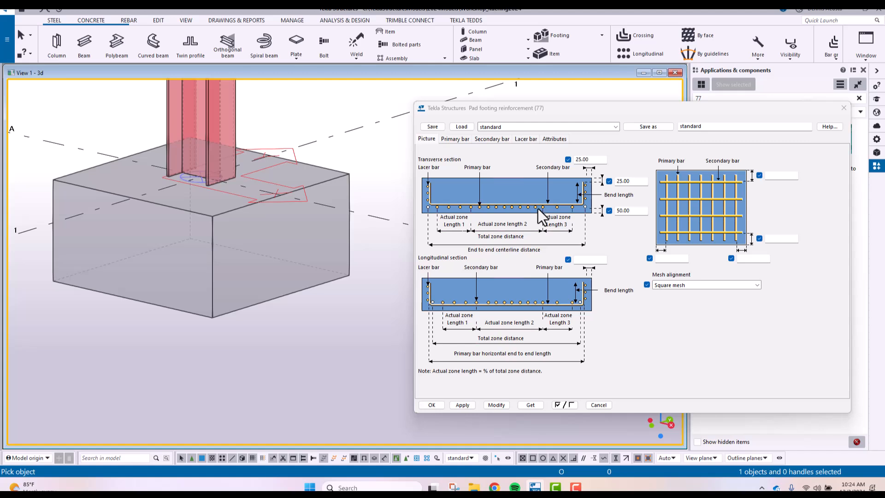
Step: Apply Pad footing reinforcement (77) with the standard settings to the footing at grid A-1, with parts rendered transparent
{"action": "left_click", "coordinate": [461, 140]}
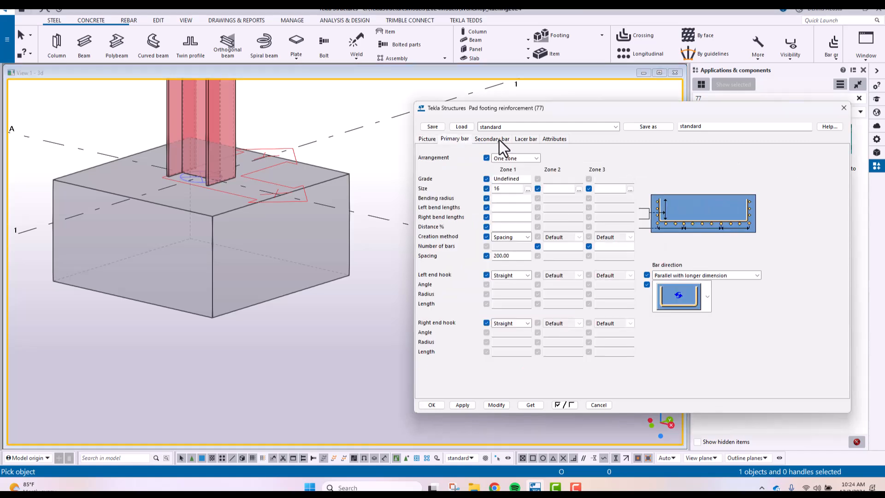
{"action": "left_click", "coordinate": [500, 140]}
{"action": "left_click", "coordinate": [525, 140]}
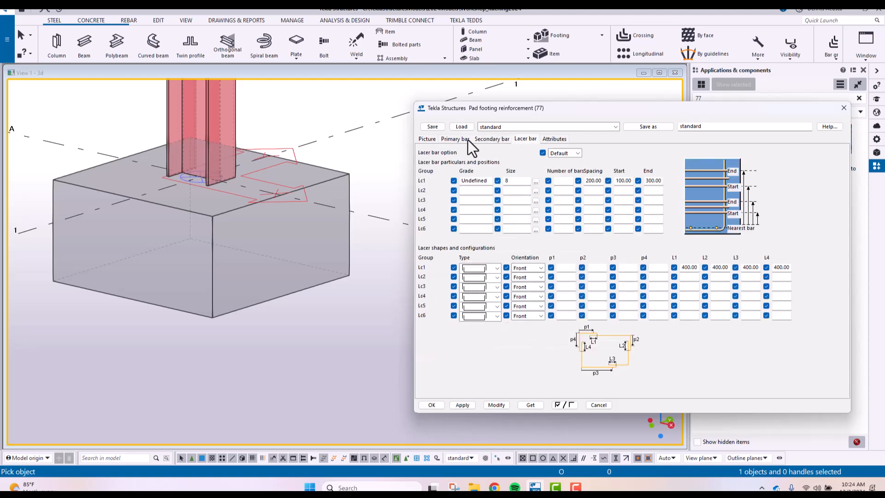
{"action": "left_click", "coordinate": [426, 139]}
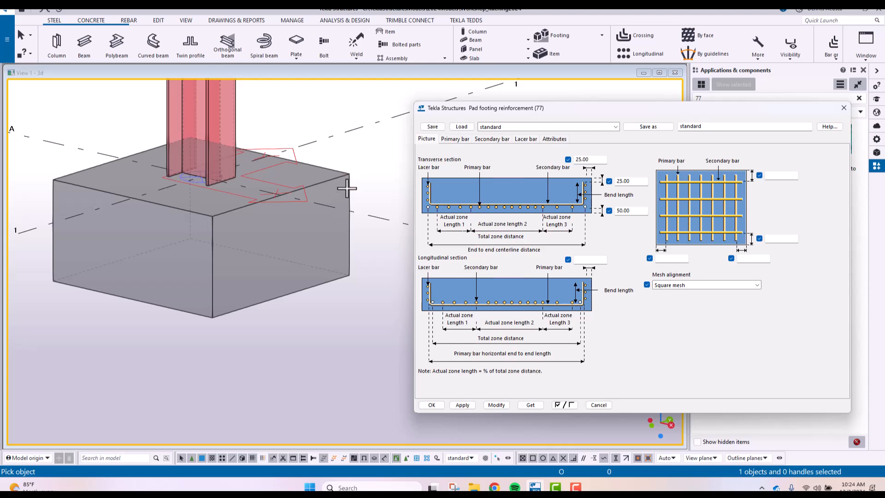
{"action": "middle_click_drag", "start_coordinate": [298, 235], "coordinate": [291, 259]}
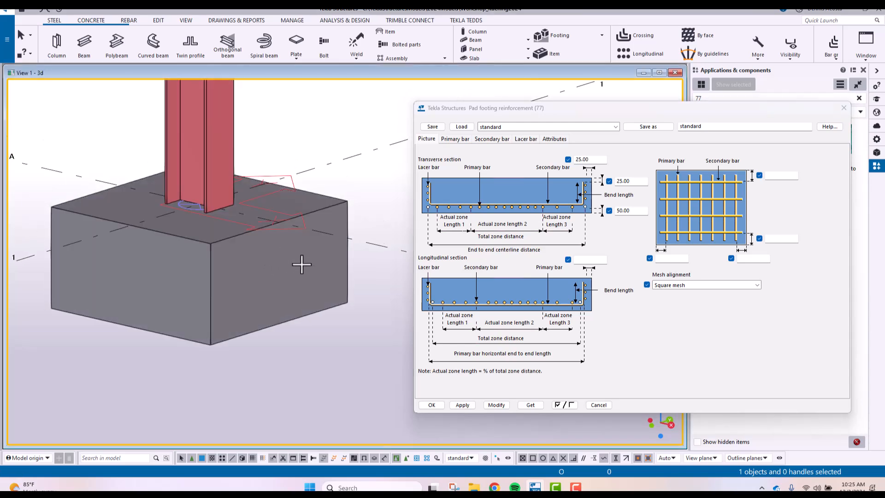
{"action": "key", "text": "ctrl+2"}
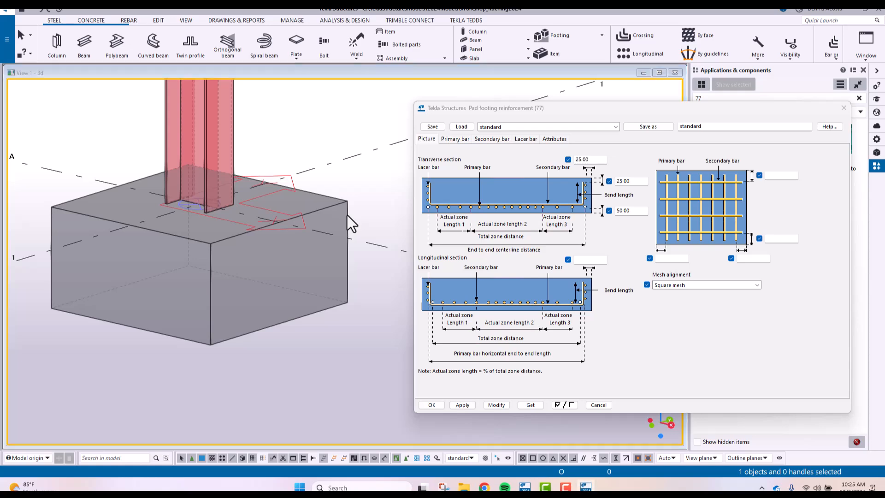
{"action": "scroll", "coordinate": [220, 326], "scroll_direction": "up", "scroll_amount": 5}
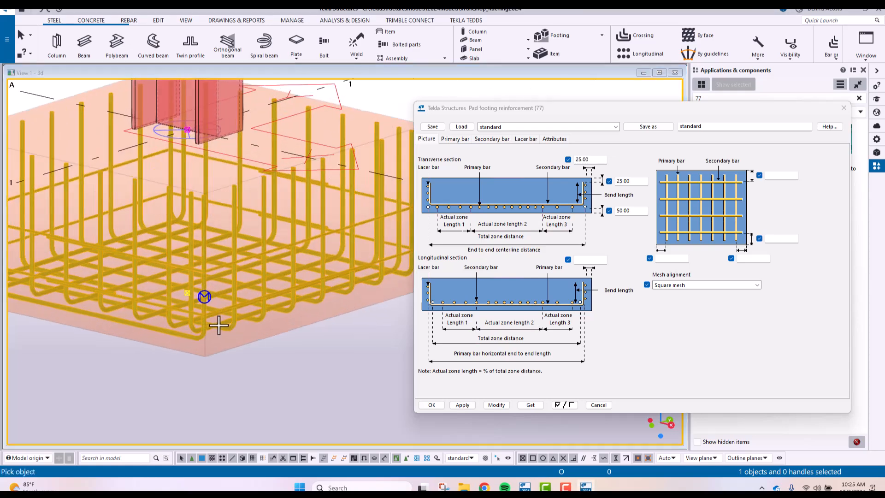
{"action": "scroll", "coordinate": [230, 312], "scroll_direction": "down", "scroll_amount": 6}
{"action": "scroll", "coordinate": [292, 306], "scroll_direction": "down", "scroll_amount": 3}
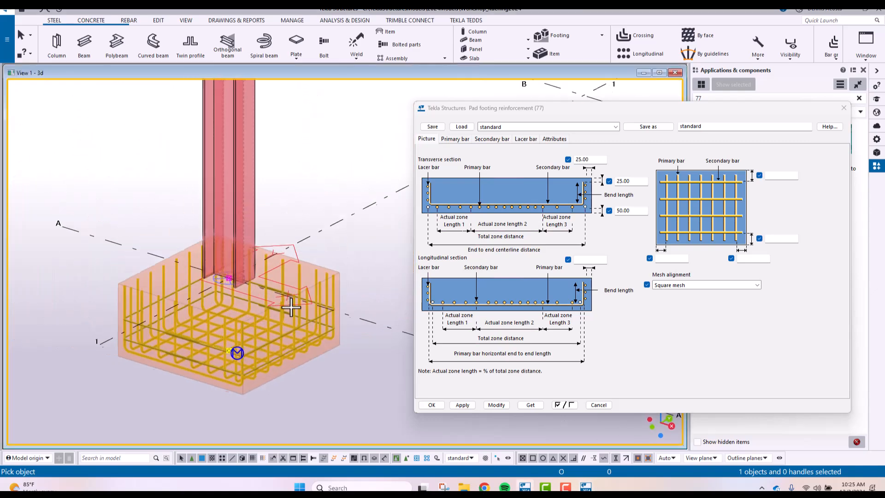
{"action": "scroll", "coordinate": [277, 232], "scroll_direction": "down", "scroll_amount": 2}
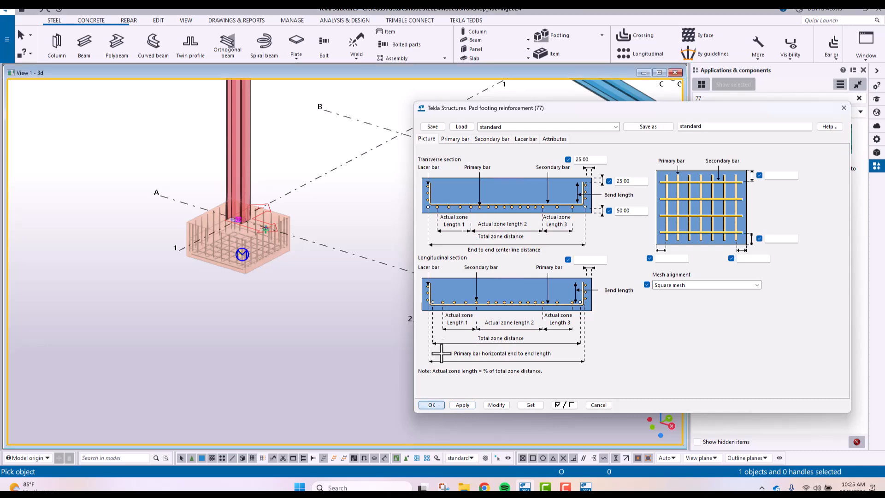
{"action": "left_click", "coordinate": [431, 404]}
Step: Add the same pad footing reinforcement to the footings at grids A-3 and A-4
{"action": "scroll", "coordinate": [411, 297], "scroll_direction": "down", "scroll_amount": 3}
{"action": "scroll", "coordinate": [439, 312], "scroll_direction": "up", "scroll_amount": 2}
{"action": "left_click", "coordinate": [396, 307]}
{"action": "left_click", "coordinate": [397, 285]}
{"action": "left_click", "coordinate": [528, 316]}
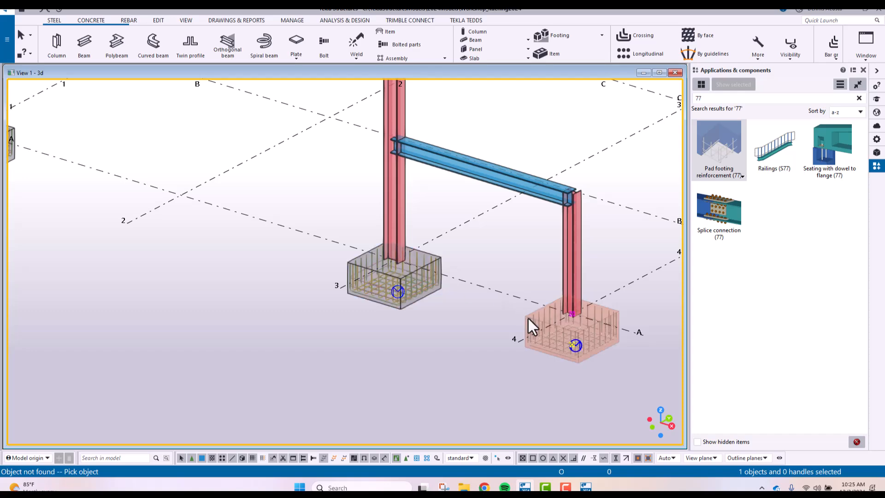
{"action": "scroll", "coordinate": [490, 322], "scroll_direction": "up", "scroll_amount": 4}
{"action": "right_click", "coordinate": [506, 245]}
{"action": "left_click", "coordinate": [530, 251]}
Step: Inspect the reinforcement cages in the footings at grids 1, 3 and 4
{"action": "scroll", "coordinate": [521, 277], "scroll_direction": "down", "scroll_amount": 6}
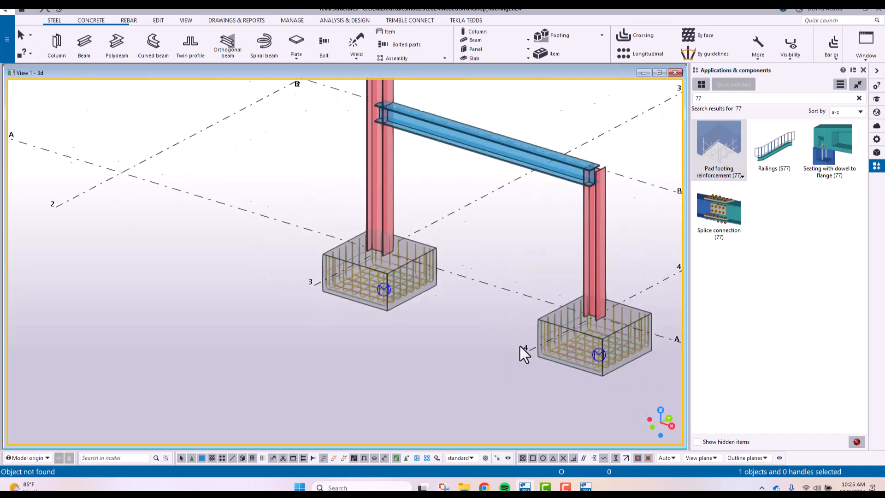
{"action": "scroll", "coordinate": [383, 300], "scroll_direction": "up", "scroll_amount": 3}
{"action": "scroll", "coordinate": [276, 227], "scroll_direction": "up", "scroll_amount": 2}
{"action": "scroll", "coordinate": [302, 261], "scroll_direction": "down", "scroll_amount": 6}
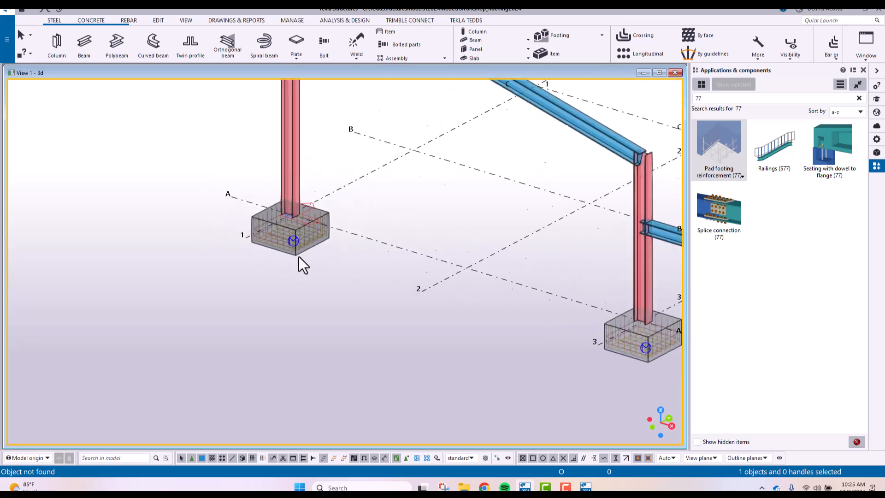
{"action": "scroll", "coordinate": [588, 301], "scroll_direction": "up", "scroll_amount": 4}
{"action": "scroll", "coordinate": [583, 294], "scroll_direction": "down", "scroll_amount": 1}
{"action": "scroll", "coordinate": [583, 294], "scroll_direction": "up", "scroll_amount": 1}
{"action": "scroll", "coordinate": [582, 295], "scroll_direction": "down", "scroll_amount": 2}
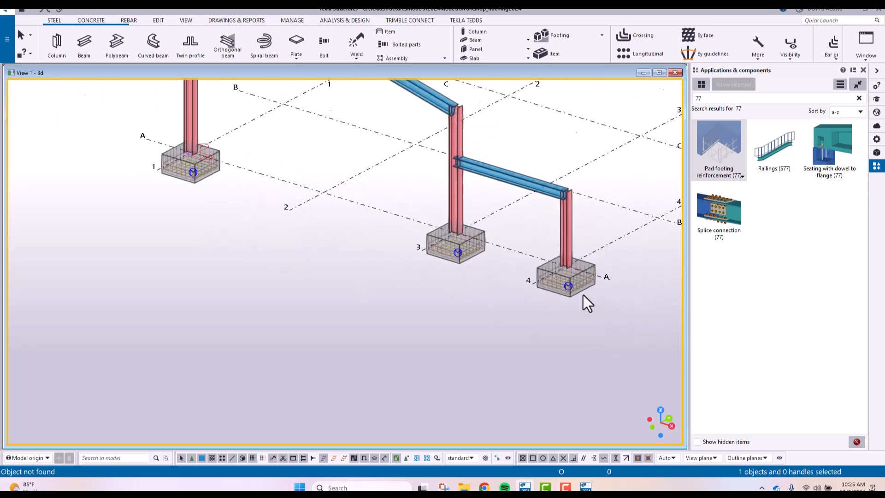
Step: Search the component catalog for BASE and open the Base plate (1004) properties beside the model
{"action": "left_click_drag", "start_coordinate": [706, 98], "coordinate": [679, 115]}
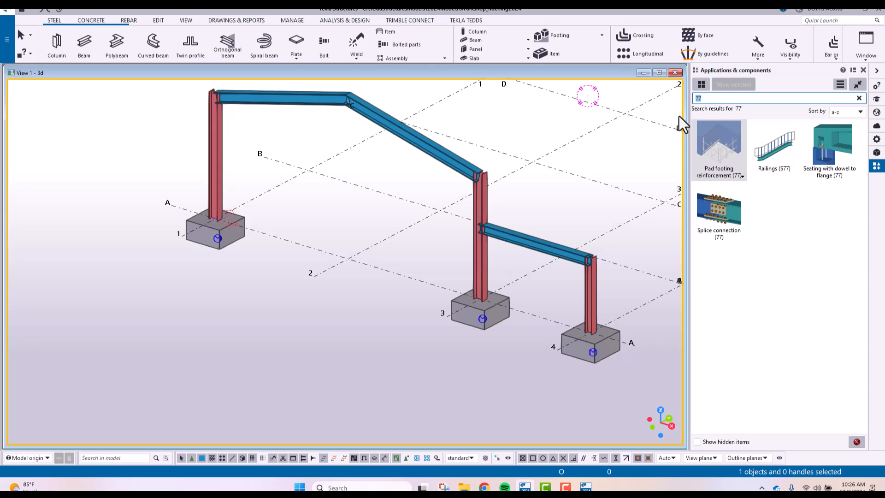
{"action": "type", "text": "BASE"}
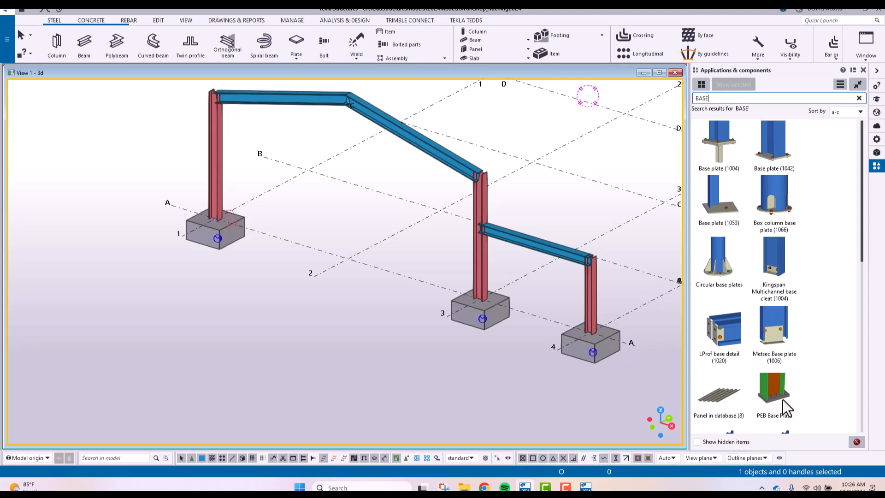
{"action": "double_click", "coordinate": [718, 143]}
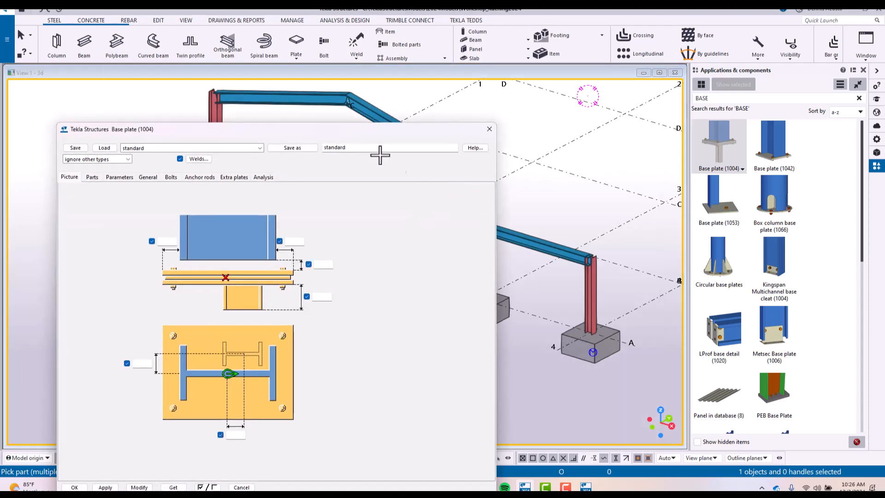
{"action": "left_click_drag", "start_coordinate": [358, 128], "coordinate": [713, 84]}
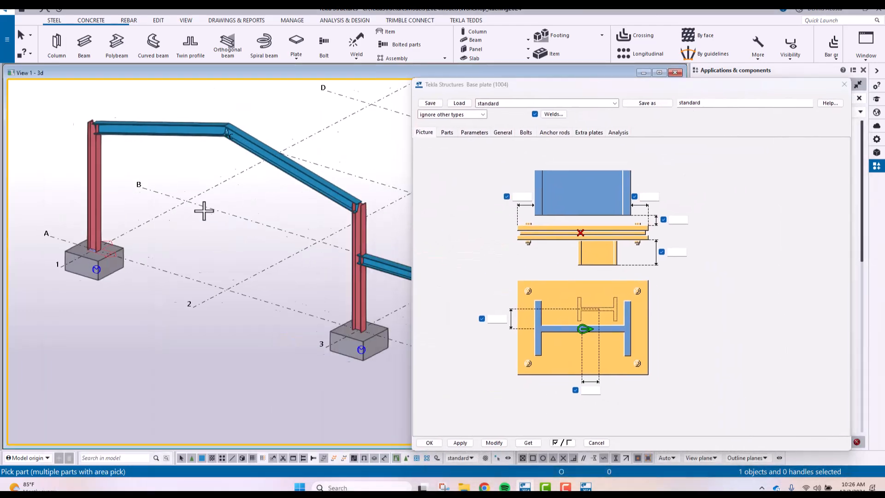
Step: Set the base plate thickness to 25 in the plate's part properties
{"action": "scroll", "coordinate": [141, 226], "scroll_direction": "up", "scroll_amount": 10}
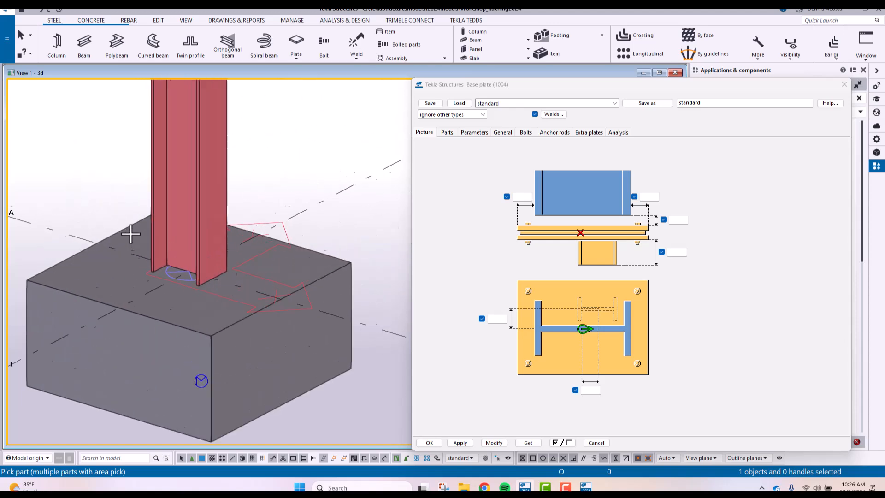
{"action": "scroll", "coordinate": [183, 213], "scroll_direction": "down", "scroll_amount": 3}
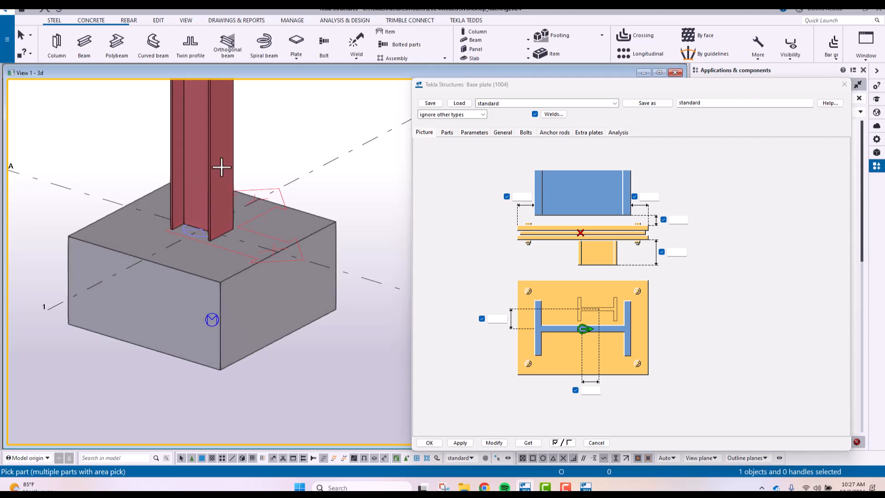
{"action": "left_click", "coordinate": [450, 134]}
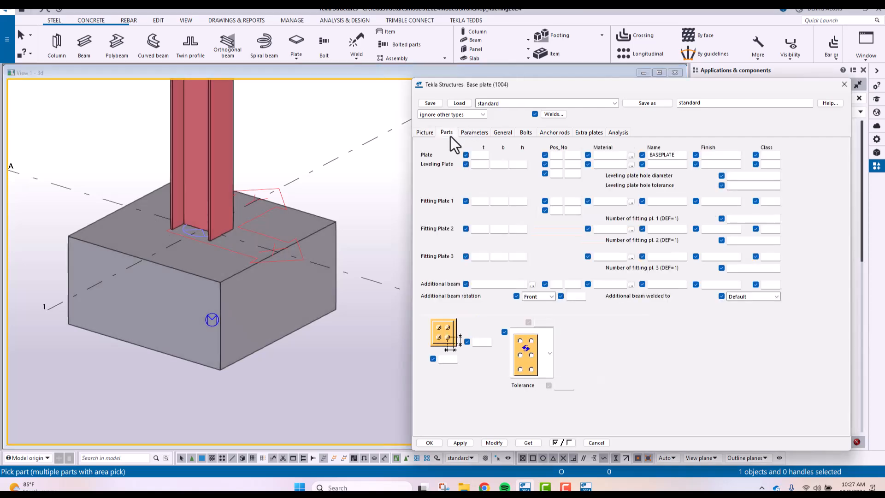
{"action": "left_click", "coordinate": [479, 155]}
{"action": "type", "text": "25"}
Step: Set the base plate's horizontal bolt layout to 2 bolts spaced 400, with edge distances of 50 on both sides
{"action": "left_click", "coordinate": [472, 134]}
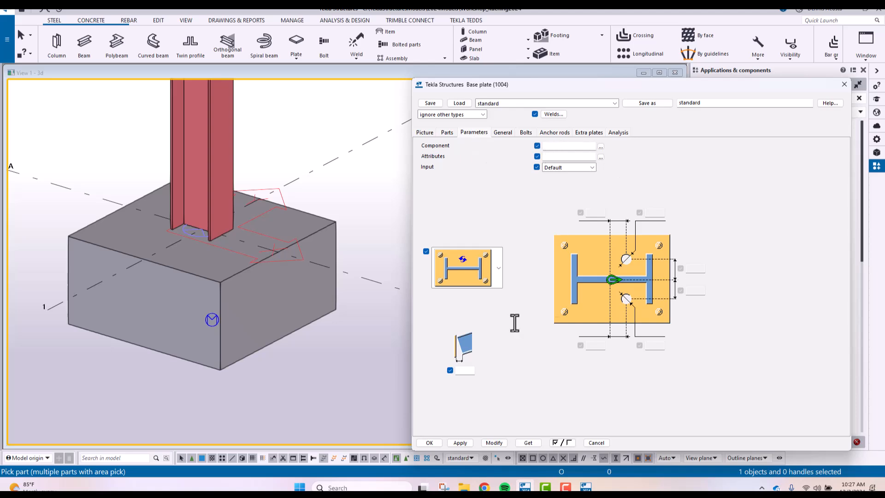
{"action": "left_click", "coordinate": [525, 134]}
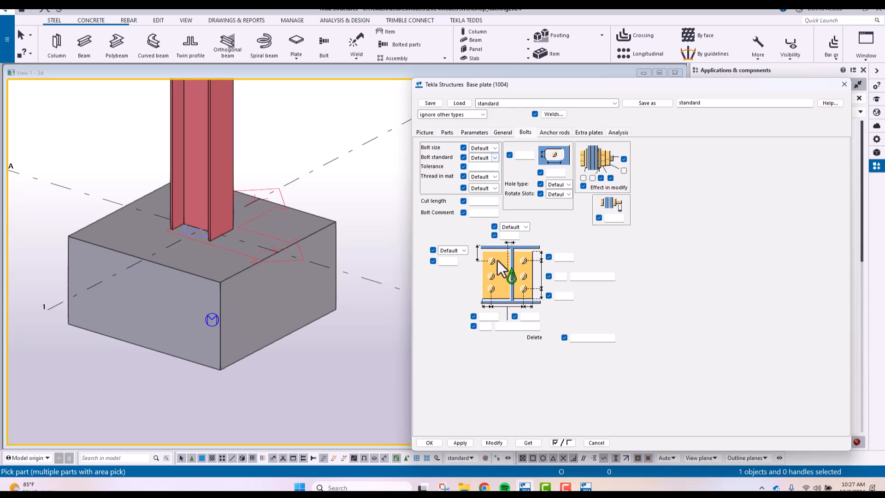
{"action": "left_click", "coordinate": [488, 327]}
{"action": "type", "text": "2"}
{"action": "left_click", "coordinate": [502, 328]}
{"action": "type", "text": "400"}
{"action": "left_click", "coordinate": [488, 317]}
{"action": "type", "text": "50"}
{"action": "left_click", "coordinate": [526, 316]}
{"action": "type", "text": "50"}
Step: Set the vertical bolt layout to 2 bolts spaced 200 with edge distances of 150 at both ends, and apply the values
{"action": "left_click", "coordinate": [563, 278]}
{"action": "type", "text": "2"}
{"action": "left_click", "coordinate": [584, 277]}
{"action": "type", "text": "200"}
{"action": "left_click", "coordinate": [561, 297]}
{"action": "left_click", "coordinate": [561, 257]}
{"action": "left_click", "coordinate": [560, 295]}
{"action": "type", "text": "150"}
{"action": "left_click", "coordinate": [456, 444]}
Step: Align the bolt group to Middle in both the horizontal and vertical directions and apply the settings
{"action": "left_click", "coordinate": [523, 228]}
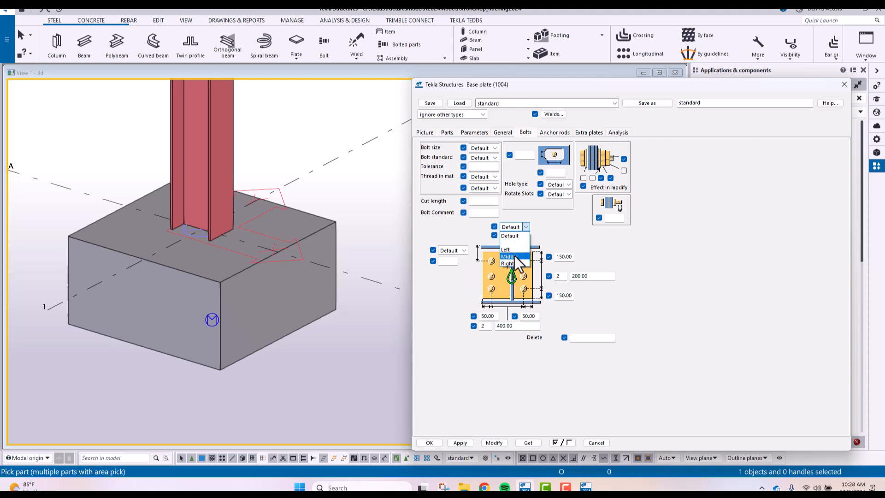
{"action": "left_click", "coordinate": [509, 256]}
{"action": "left_click", "coordinate": [464, 250]}
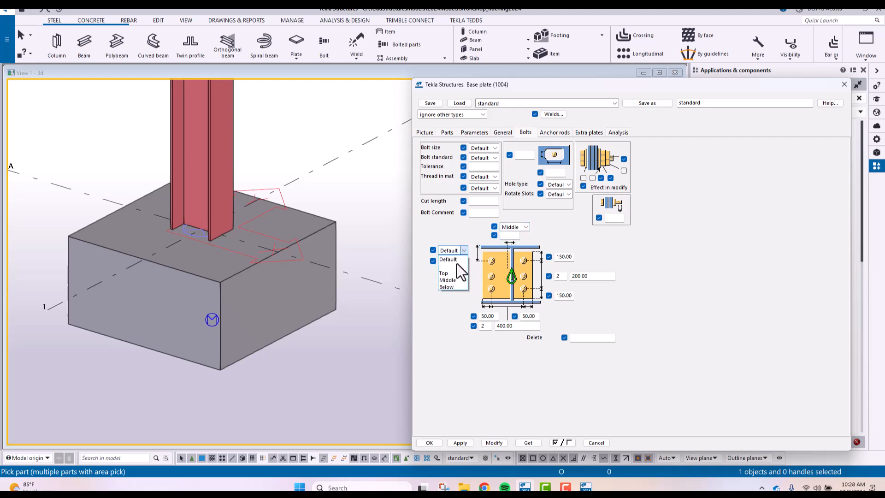
{"action": "left_click", "coordinate": [456, 279]}
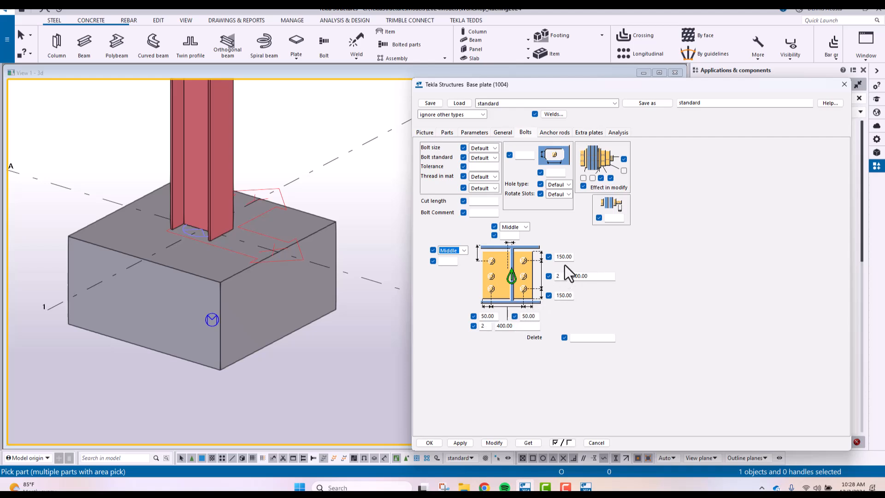
{"action": "left_click", "coordinate": [460, 443]}
Step: Add the base plate to the column at grid A-1 at its lower end point, and end the command
{"action": "scroll", "coordinate": [260, 221], "scroll_direction": "up", "scroll_amount": 4}
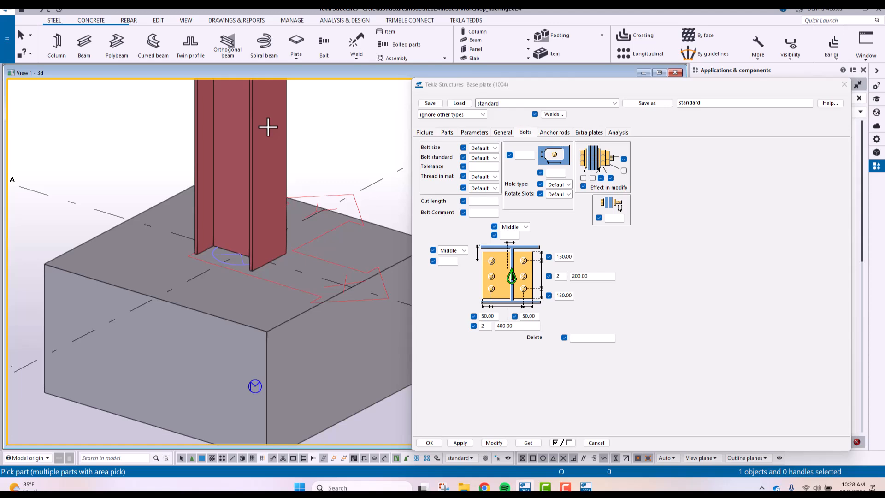
{"action": "left_click", "coordinate": [268, 129]}
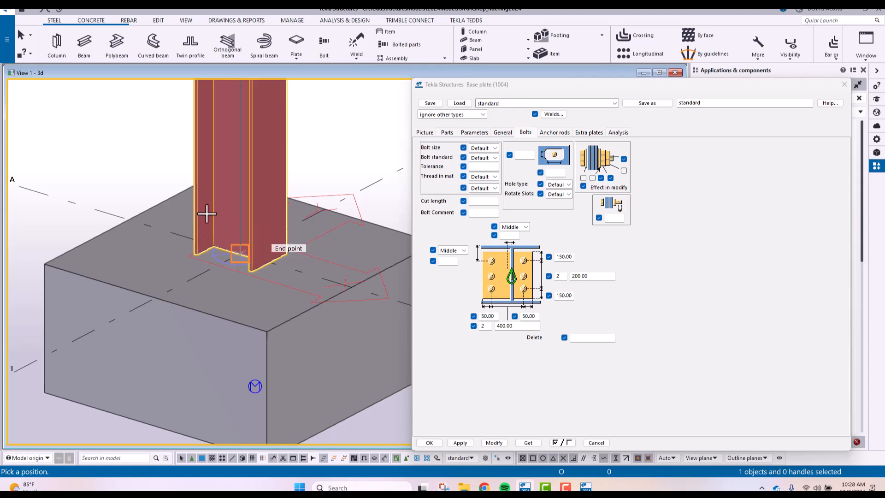
{"action": "left_click", "coordinate": [240, 255]}
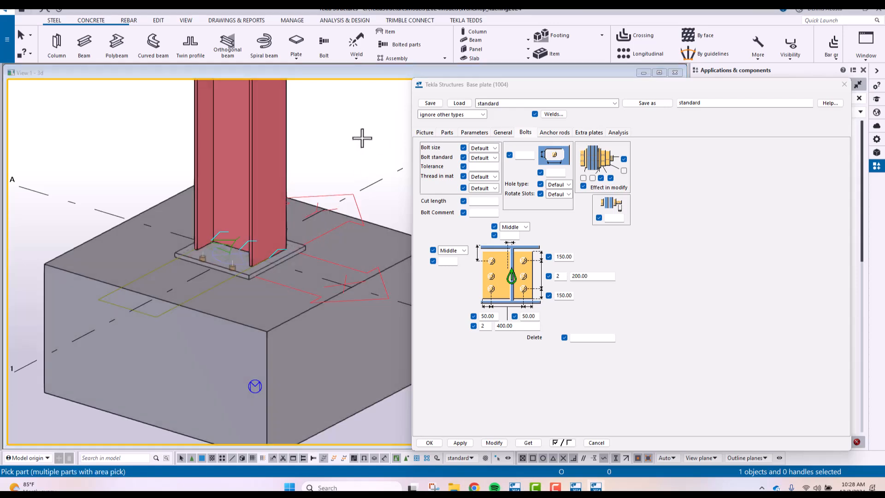
{"action": "right_click", "coordinate": [362, 139]}
{"action": "left_click", "coordinate": [372, 143]}
Step: Examine the base plate and its bolts at grid A-1 in 3D and from above in plan
{"action": "scroll", "coordinate": [218, 284], "scroll_direction": "up", "scroll_amount": 4}
{"action": "middle_click_drag", "start_coordinate": [241, 247], "coordinate": [242, 206], "text": "ctrl"}
{"action": "scroll", "coordinate": [239, 238], "scroll_direction": "down", "scroll_amount": 2}
{"action": "scroll", "coordinate": [242, 292], "scroll_direction": "down", "scroll_amount": 4}
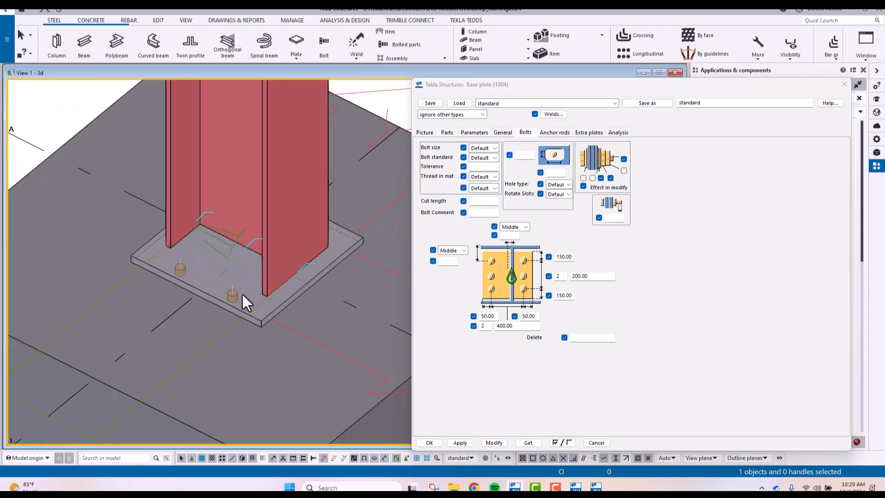
{"action": "middle_click_drag", "start_coordinate": [247, 287], "coordinate": [196, 137], "text": "ctrl"}
{"action": "scroll", "coordinate": [257, 221], "scroll_direction": "down", "scroll_amount": 2}
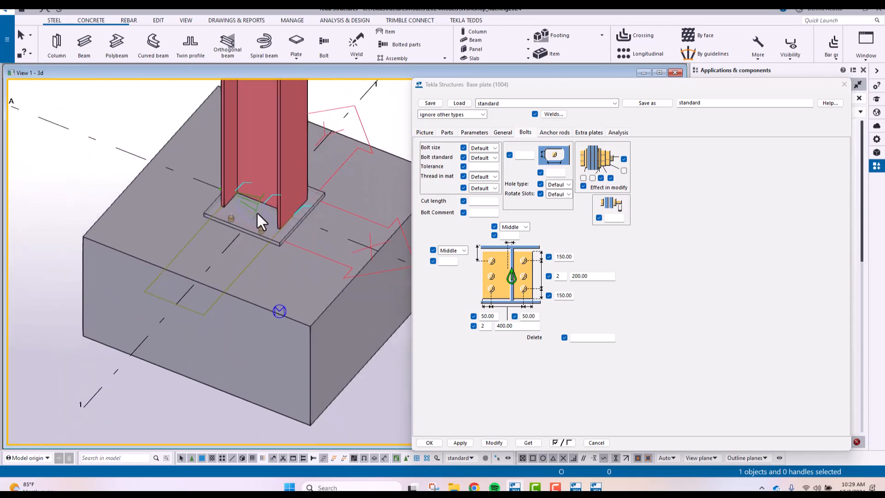
{"action": "scroll", "coordinate": [264, 231], "scroll_direction": "up", "scroll_amount": 5}
{"action": "key", "text": "ctrl+p"}
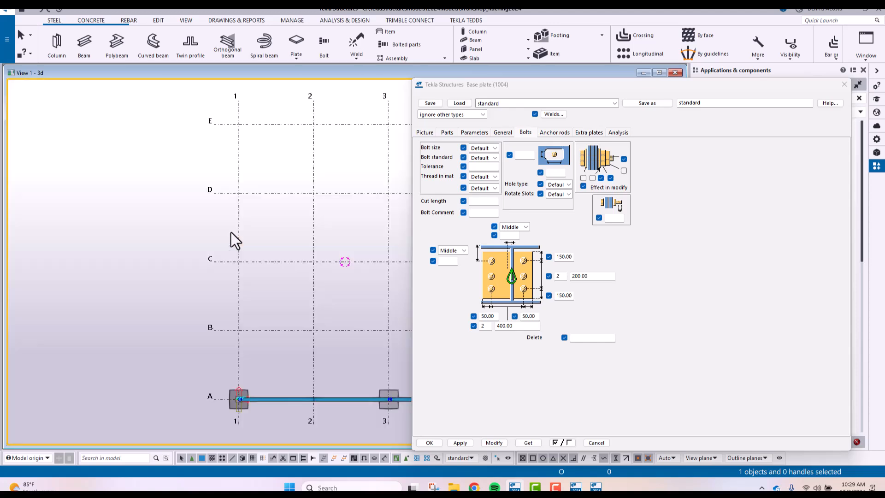
{"action": "scroll", "coordinate": [233, 393], "scroll_direction": "up", "scroll_amount": 5}
{"action": "scroll", "coordinate": [256, 382], "scroll_direction": "up", "scroll_amount": 5}
{"action": "middle_click_drag", "start_coordinate": [278, 322], "coordinate": [237, 221]}
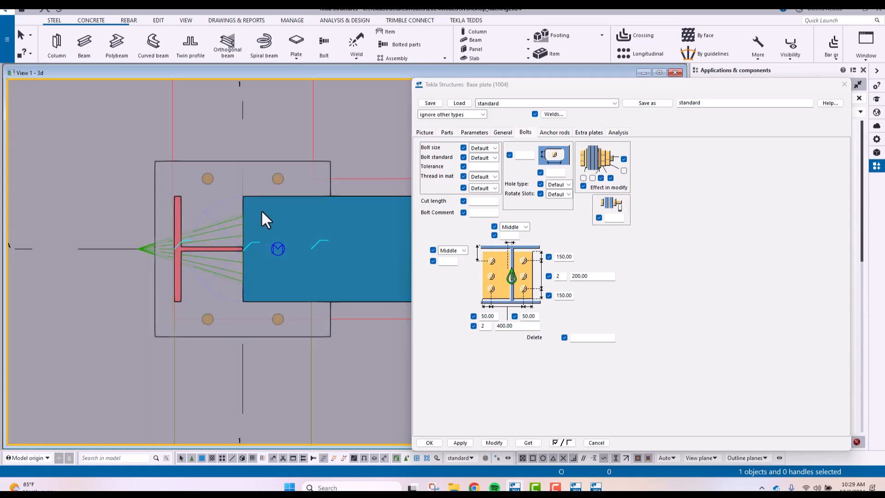
{"action": "middle_click_drag", "start_coordinate": [262, 211], "coordinate": [216, 195]}
{"action": "scroll", "coordinate": [209, 205], "scroll_direction": "down", "scroll_amount": 1}
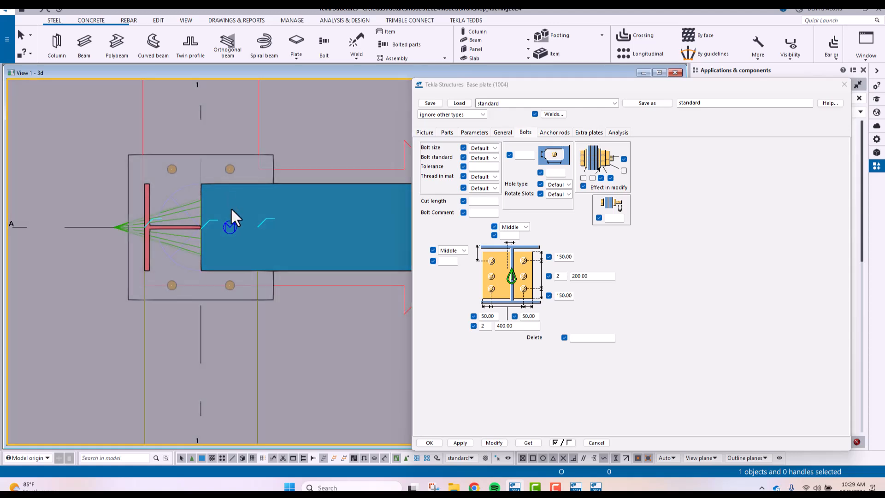
Step: Hide the rafter covering the base plate at grid A-1, and redraw the view to restore it
{"action": "right_click", "coordinate": [316, 201]}
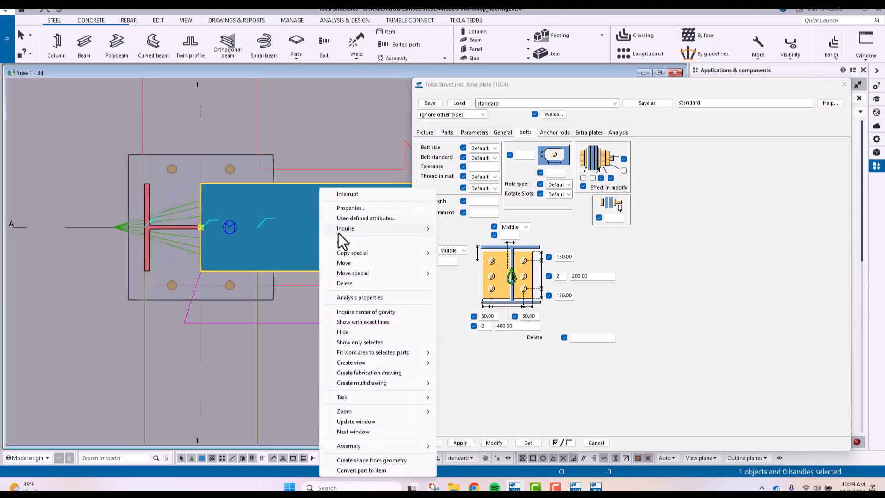
{"action": "left_click", "coordinate": [352, 332]}
{"action": "scroll", "coordinate": [250, 186], "scroll_direction": "down", "scroll_amount": 5}
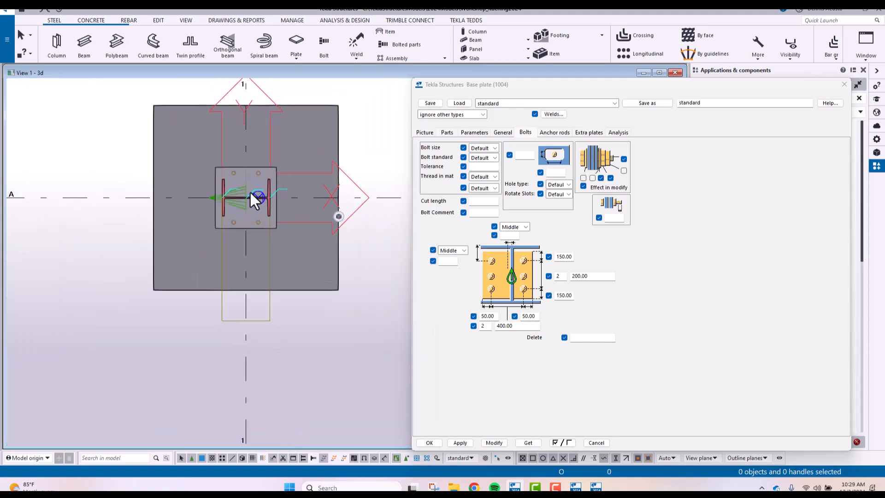
{"action": "right_click", "coordinate": [335, 154]}
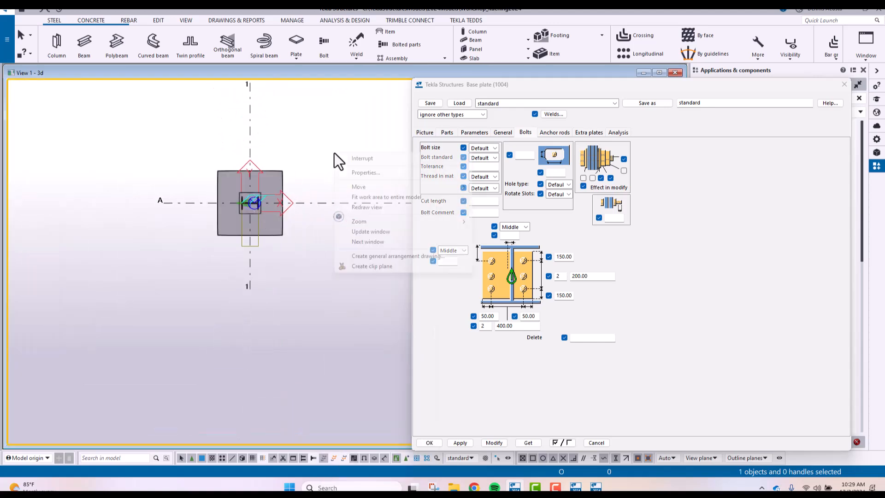
{"action": "left_click", "coordinate": [368, 198]}
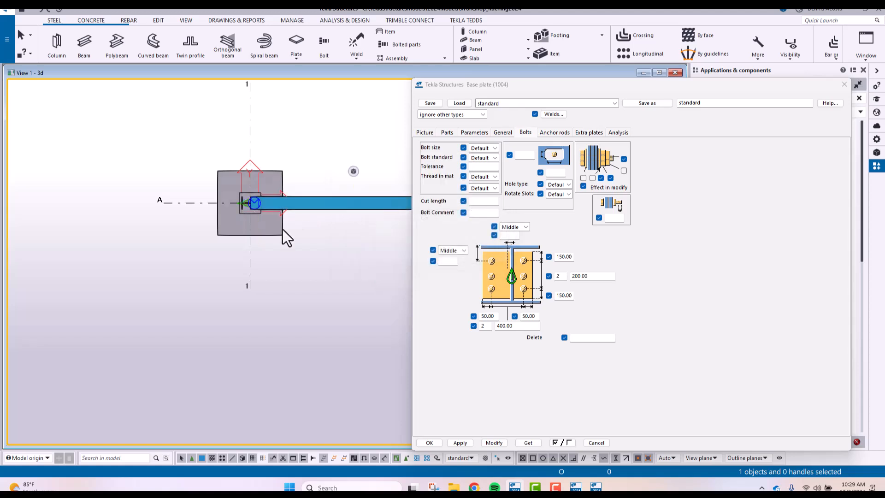
Step: Open the PLAN FFL view and examine the bolt layout of the base plate at grid A-1
{"action": "middle_click_drag", "start_coordinate": [273, 243], "coordinate": [254, 248], "text": "ctrl"}
{"action": "scroll", "coordinate": [245, 220], "scroll_direction": "up", "scroll_amount": 2}
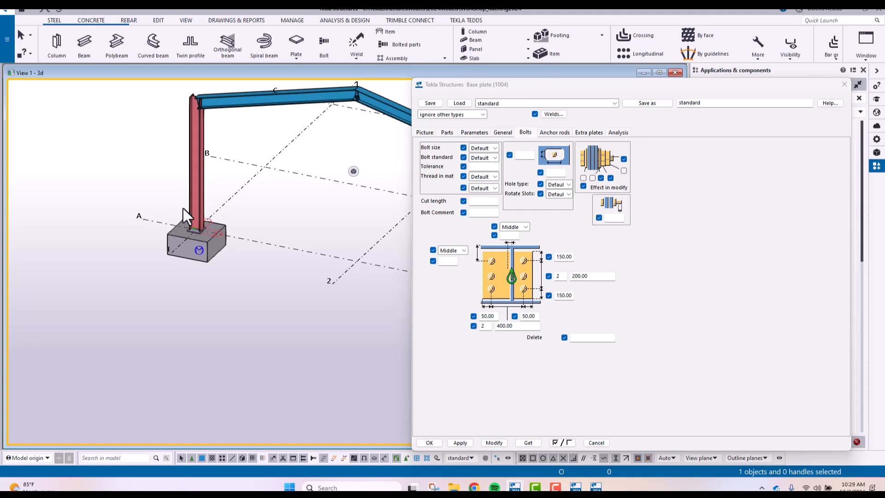
{"action": "key", "text": "ctrl+i"}
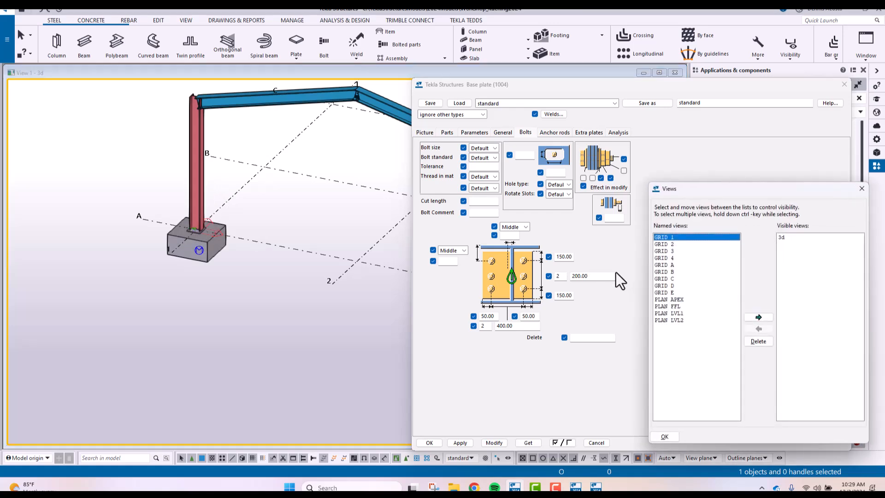
{"action": "left_click", "coordinate": [677, 306]}
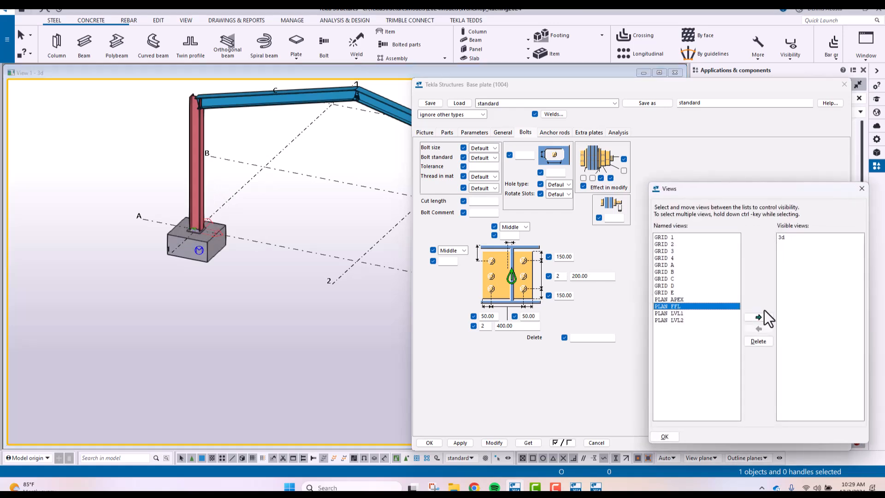
{"action": "left_click", "coordinate": [758, 317]}
{"action": "scroll", "coordinate": [178, 399], "scroll_direction": "up", "scroll_amount": 6}
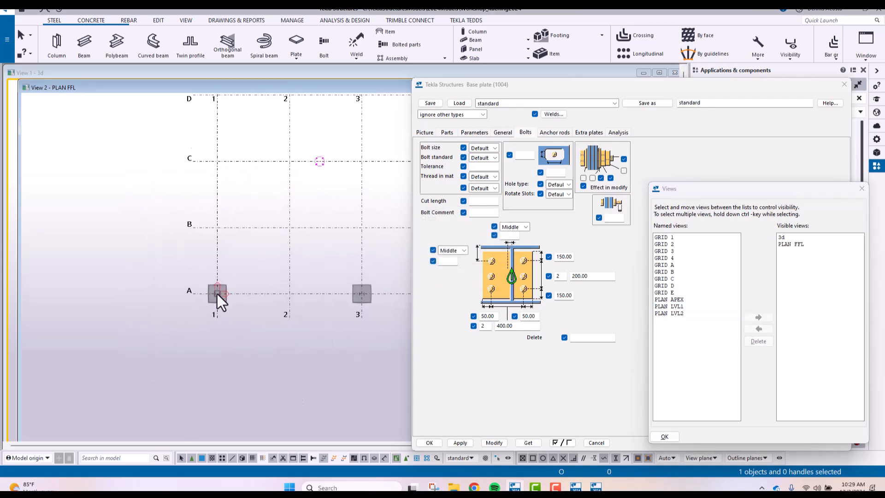
{"action": "middle_click_drag", "start_coordinate": [249, 229], "coordinate": [259, 220]}
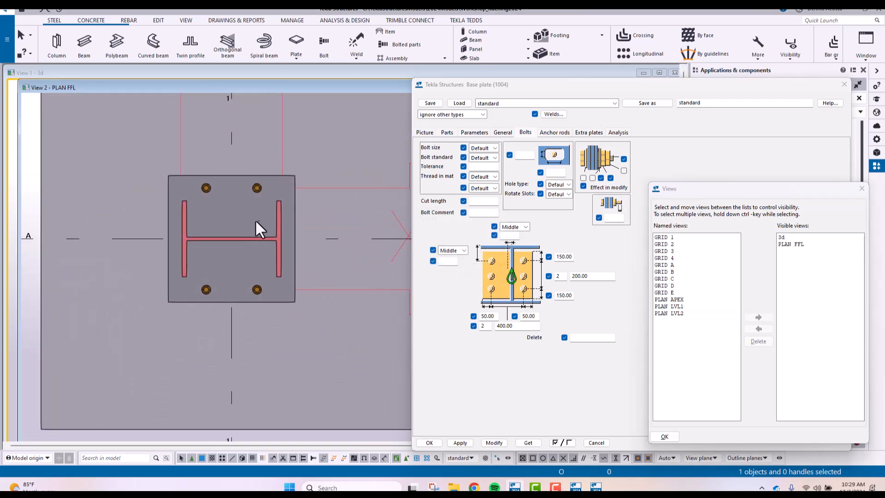
{"action": "scroll", "coordinate": [224, 234], "scroll_direction": "up", "scroll_amount": 3}
{"action": "scroll", "coordinate": [224, 233], "scroll_direction": "down", "scroll_amount": 4}
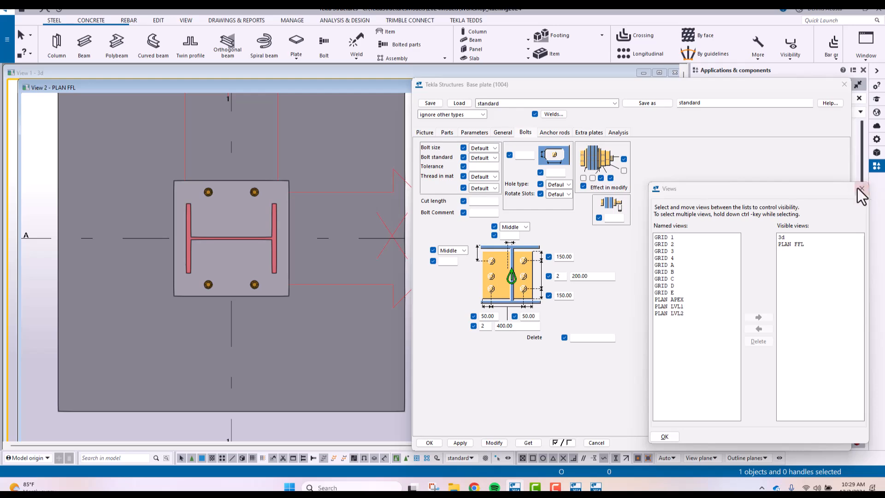
Step: Close the Views list, the Base plate (1004) properties and the PLAN FFL view
{"action": "left_click", "coordinate": [861, 188]}
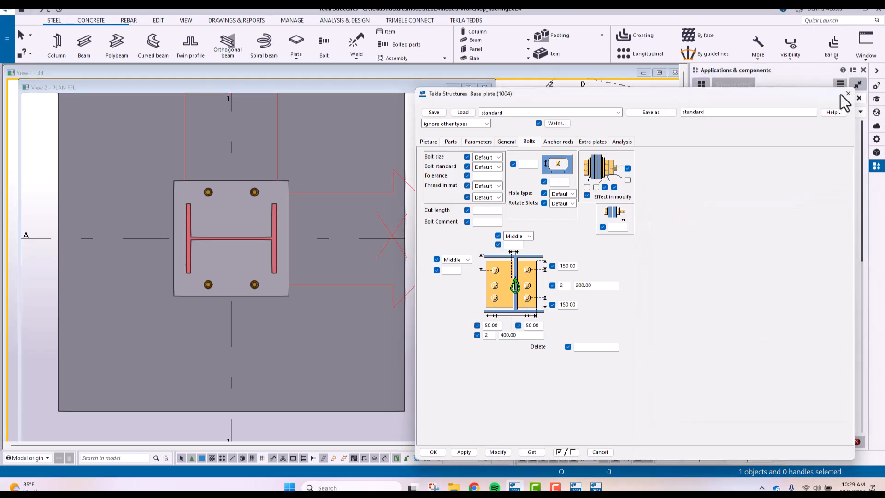
{"action": "left_click", "coordinate": [847, 94]}
{"action": "left_click", "coordinate": [484, 87]}
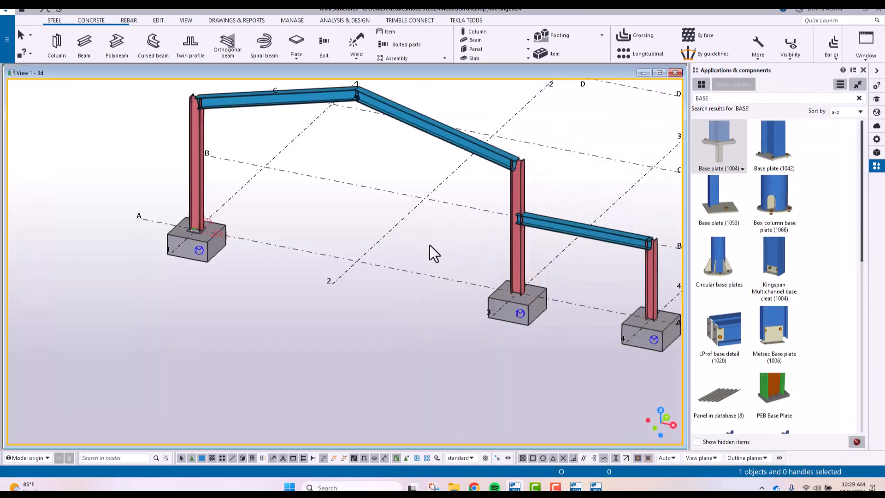
Step: Open the PLAN FFL view alongside the 3D view
{"action": "scroll", "coordinate": [430, 243], "scroll_direction": "down", "scroll_amount": 3}
{"action": "middle_click_drag", "start_coordinate": [303, 266], "coordinate": [314, 328], "text": "ctrl"}
{"action": "scroll", "coordinate": [291, 246], "scroll_direction": "up", "scroll_amount": 2}
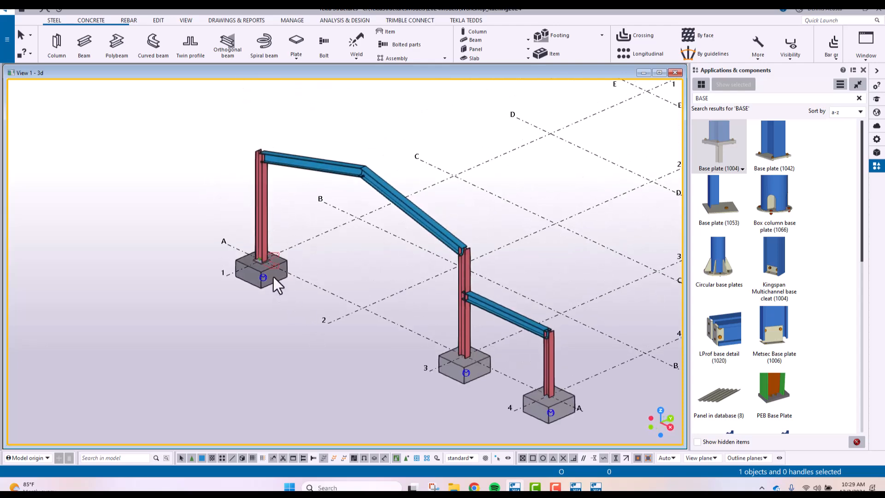
{"action": "scroll", "coordinate": [276, 263], "scroll_direction": "up", "scroll_amount": 2}
{"action": "scroll", "coordinate": [322, 270], "scroll_direction": "up", "scroll_amount": 1}
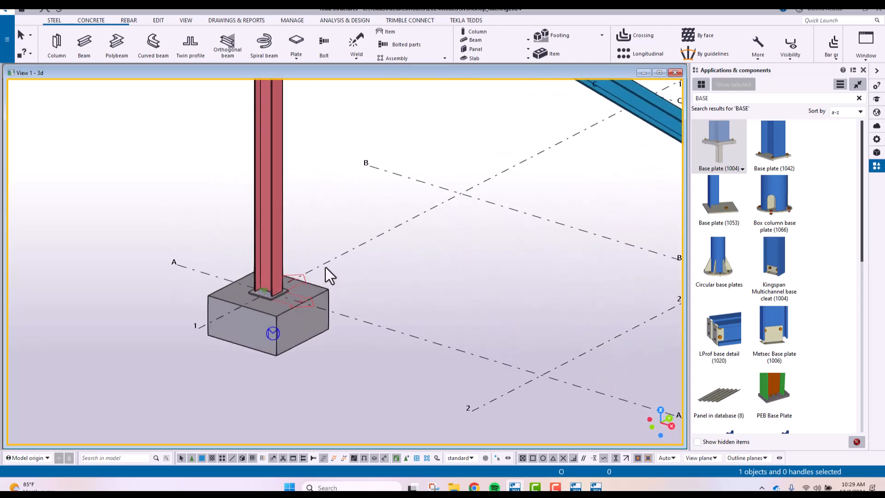
{"action": "key", "text": "ctrl+i"}
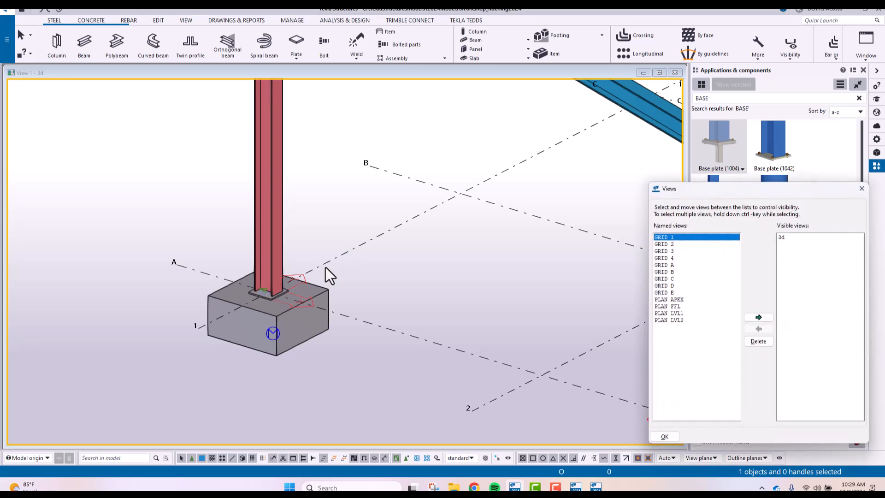
{"action": "left_click", "coordinate": [673, 307]}
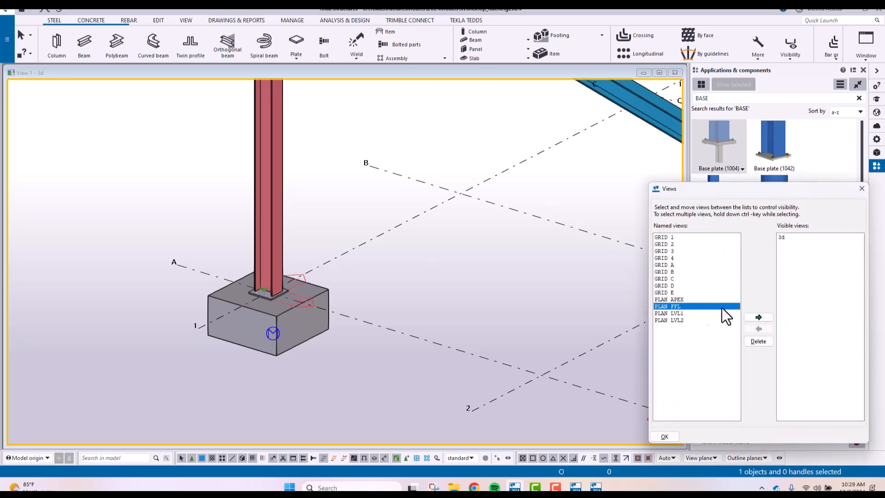
{"action": "left_click", "coordinate": [758, 317]}
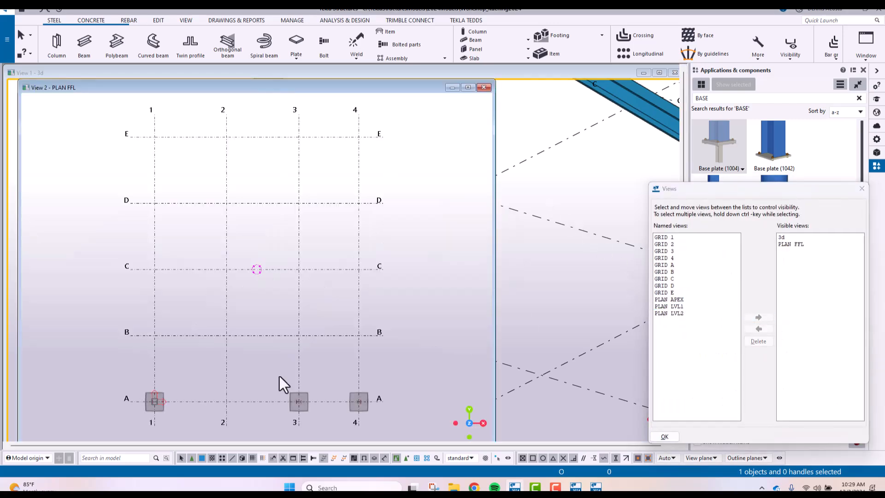
Step: Show the base plate at grid A-1 up close in plan in the PLAN FFL view, and close the Views list
{"action": "middle_click_drag", "start_coordinate": [214, 348], "coordinate": [189, 312], "text": "ctrl"}
{"action": "key", "text": "ctrl+p"}
{"action": "middle_click_drag", "start_coordinate": [174, 374], "coordinate": [247, 275]}
{"action": "scroll", "coordinate": [247, 275], "scroll_direction": "up", "scroll_amount": 8}
{"action": "scroll", "coordinate": [240, 295], "scroll_direction": "up", "scroll_amount": 3}
{"action": "middle_click_drag", "start_coordinate": [205, 318], "coordinate": [326, 270]}
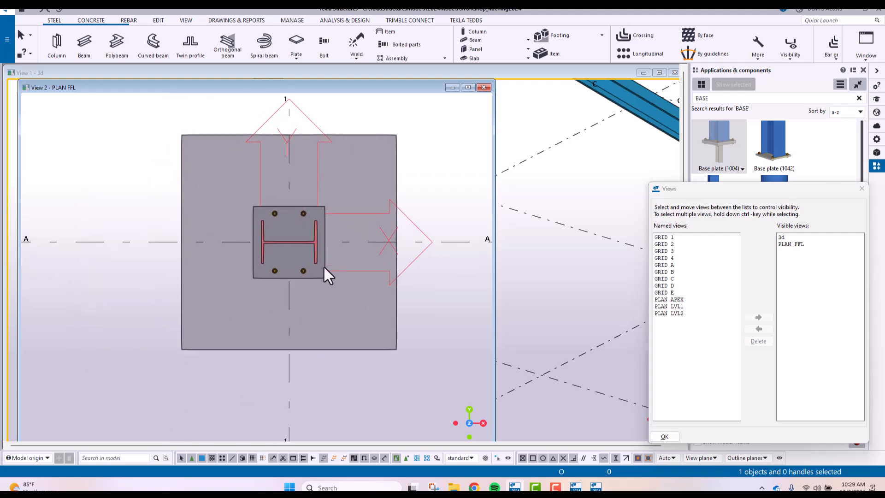
{"action": "scroll", "coordinate": [326, 271], "scroll_direction": "up", "scroll_amount": 3}
{"action": "left_click", "coordinate": [861, 189]}
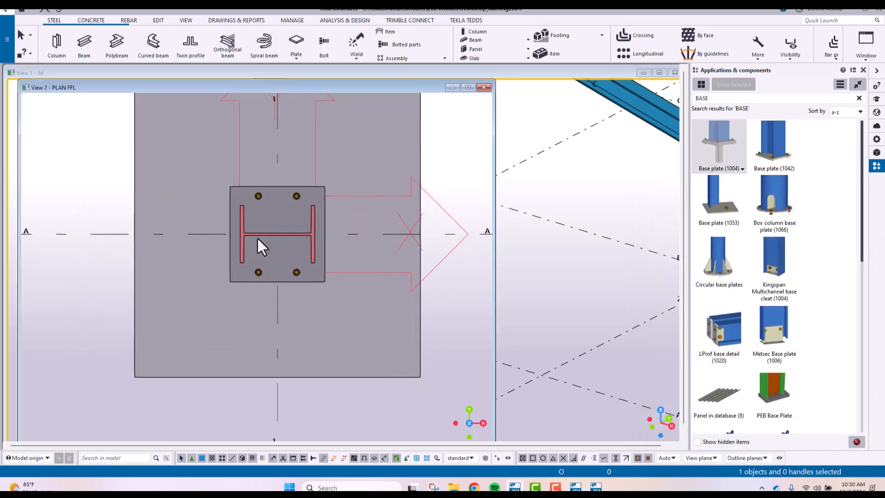
Step: In the Base plate (1004) properties at grid A-1, set the spacing of the bolts along the 200 mm direction to 400 mm
{"action": "left_click", "coordinate": [324, 211]}
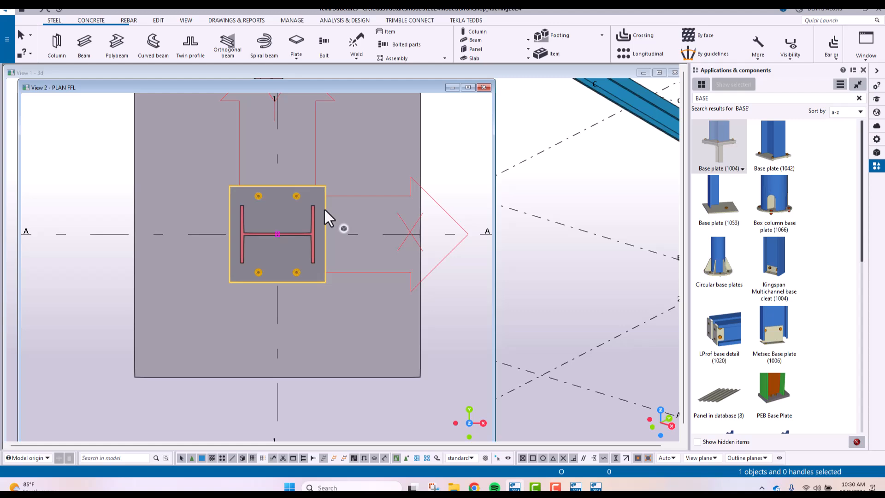
{"action": "double_click", "coordinate": [325, 209]}
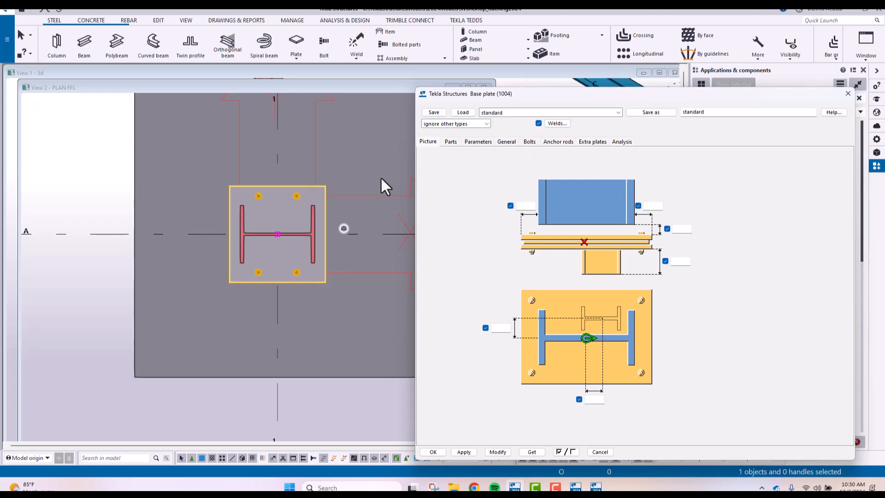
{"action": "left_click", "coordinate": [448, 142]}
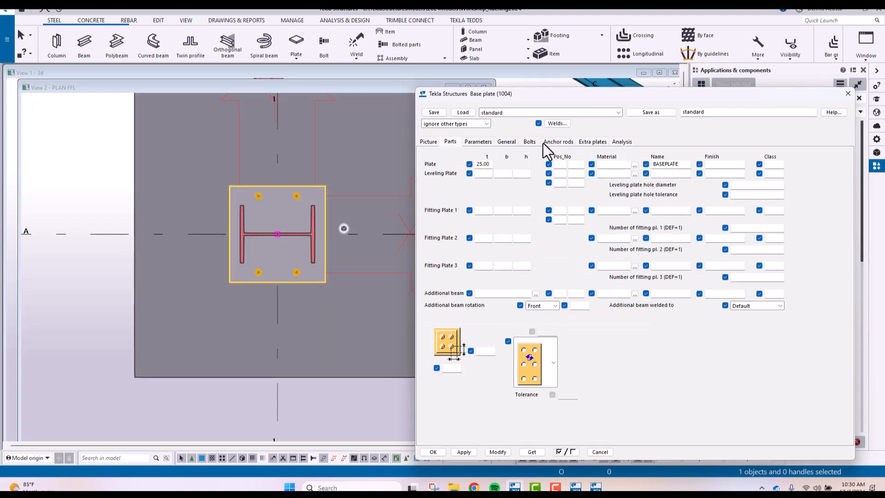
{"action": "left_click", "coordinate": [529, 142]}
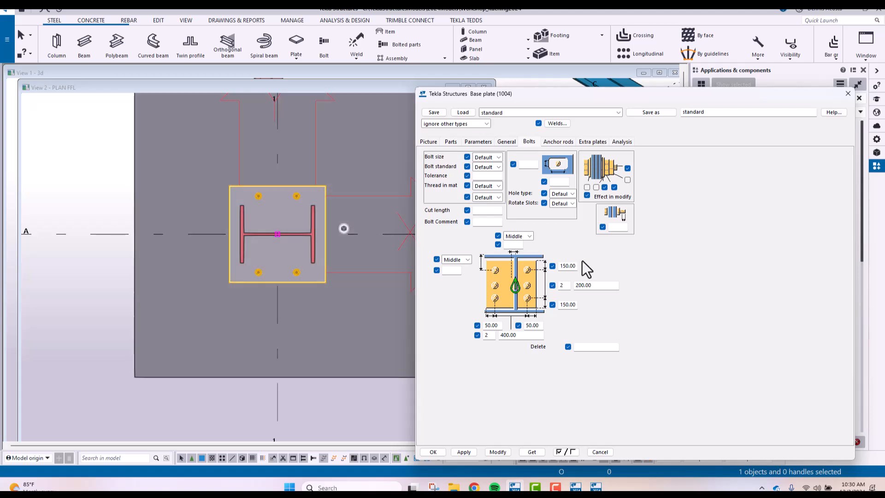
{"action": "mouse_move", "coordinate": [594, 286]}
{"action": "left_mouse_down"}
{"action": "mouse_move", "coordinate": [567, 287]}
{"action": "mouse_move", "coordinate": [574, 268]}
{"action": "mouse_move", "coordinate": [552, 272]}
{"action": "left_mouse_up"}
{"action": "type", "text": "400"}
{"action": "left_click_drag", "start_coordinate": [605, 288], "coordinate": [519, 283]}
{"action": "type", "text": "400"}
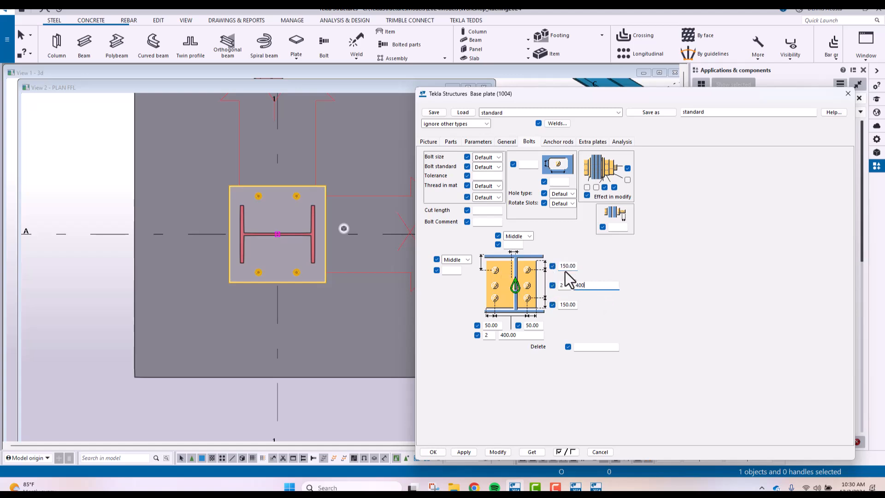
Step: Set the two 150 mm bolt edge distances to 50 mm and apply the bolt layout to the base plate at grid A-1
{"action": "left_click_drag", "start_coordinate": [575, 267], "coordinate": [527, 258]}
{"action": "type", "text": "50"}
{"action": "left_click_drag", "start_coordinate": [564, 304], "coordinate": [507, 306]}
{"action": "type", "text": "50"}
{"action": "left_click", "coordinate": [498, 451]}
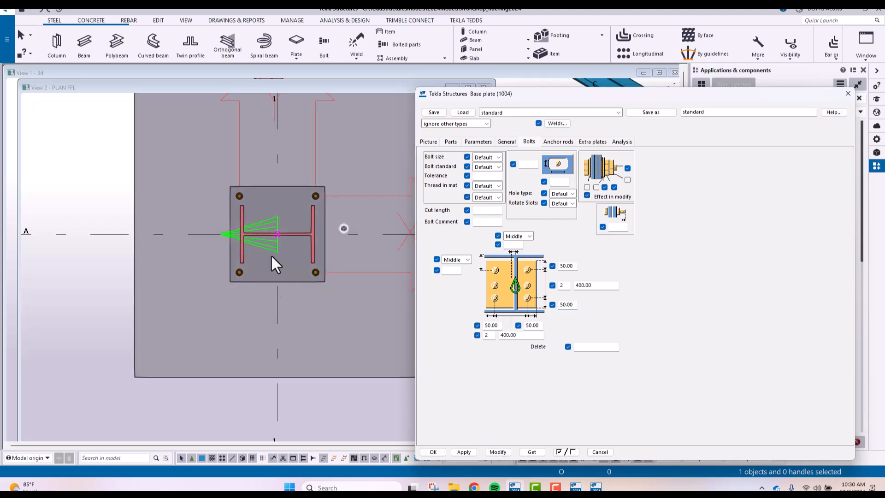
Step: Fasten the base plate at grid A-1 with anchor rods instead of bolts, using rod profile D20 and rod class 6
{"action": "scroll", "coordinate": [267, 263], "scroll_direction": "up", "scroll_amount": 3}
{"action": "scroll", "coordinate": [251, 279], "scroll_direction": "down", "scroll_amount": 1}
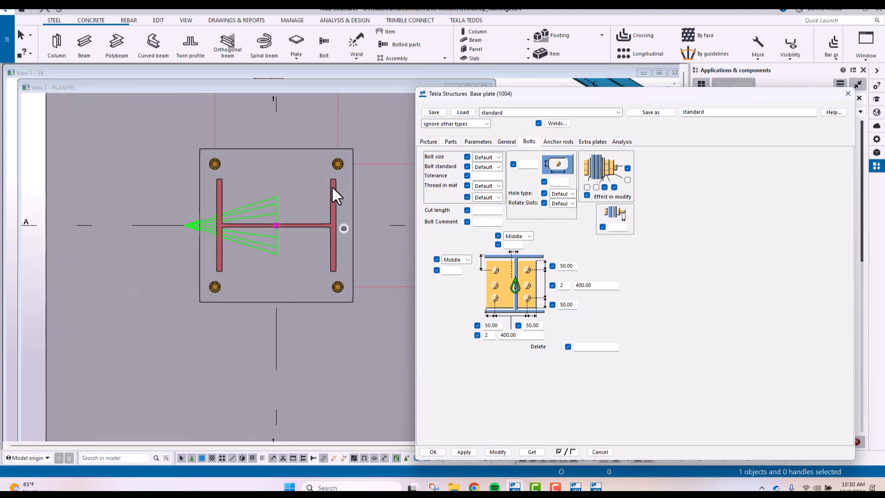
{"action": "middle_click_drag", "start_coordinate": [247, 261], "coordinate": [281, 283], "text": "ctrl"}
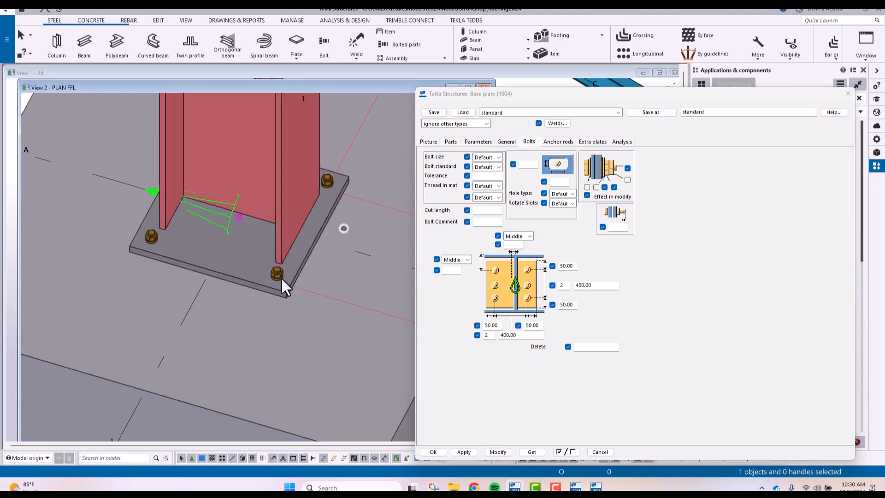
{"action": "middle_click_drag", "start_coordinate": [274, 275], "coordinate": [274, 224], "text": "ctrl"}
{"action": "left_click", "coordinate": [560, 142]}
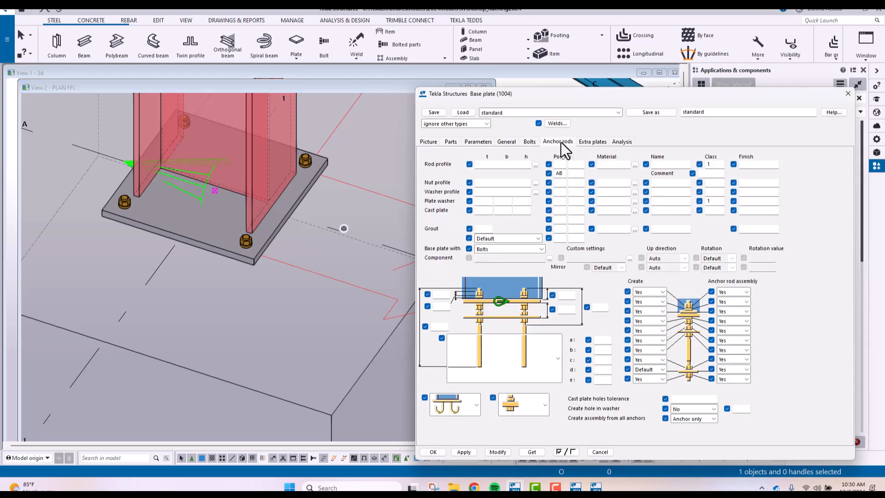
{"action": "left_click", "coordinate": [481, 165]}
{"action": "left_click", "coordinate": [501, 250]}
{"action": "left_click", "coordinate": [490, 272]}
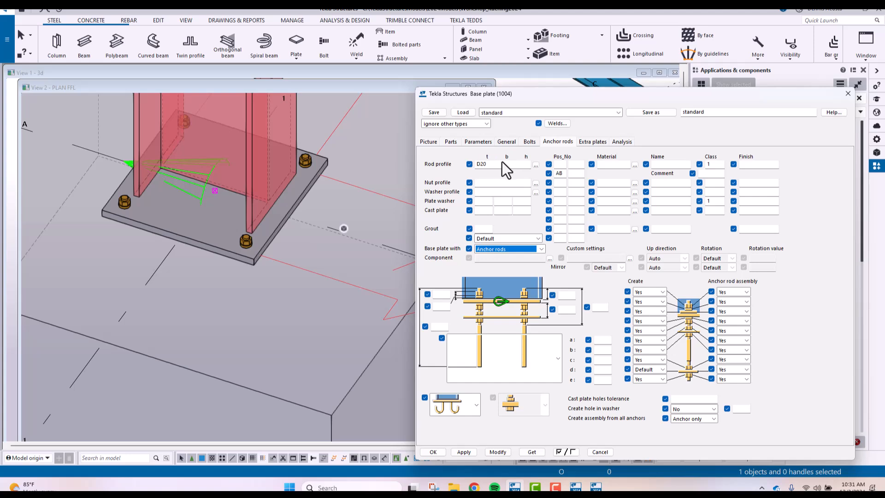
{"action": "double_click", "coordinate": [483, 164]}
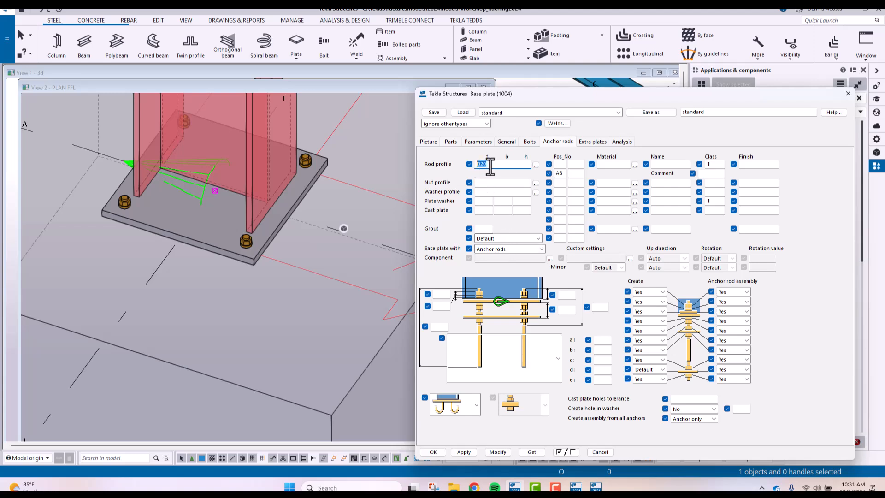
{"action": "double_click", "coordinate": [712, 164]}
{"action": "type", "text": "6"}
Step: Set the base plate component's general class to 6 and apply the anchor rod and class settings to the model
{"action": "left_click", "coordinate": [506, 142]}
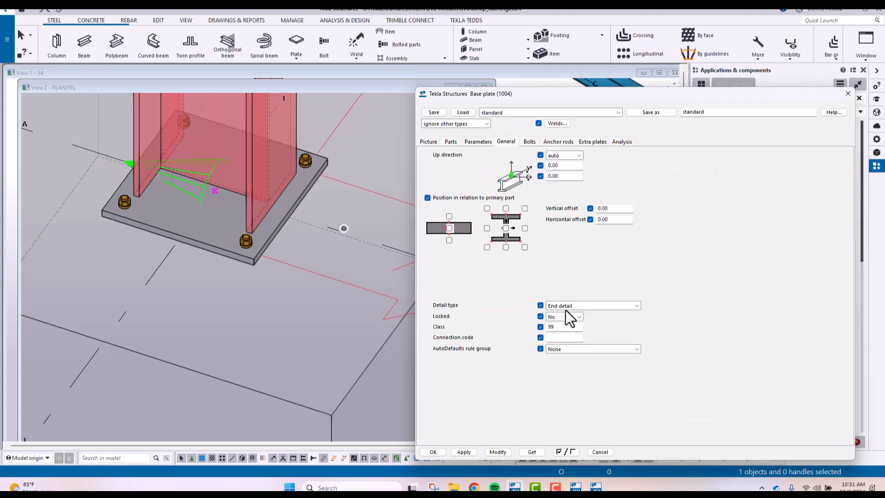
{"action": "double_click", "coordinate": [565, 325]}
{"action": "type", "text": "6"}
{"action": "left_click", "coordinate": [498, 452]}
Step: Examine the anchor rods, nuts and plate washers of the base plate at grid A-1 in 3D
{"action": "scroll", "coordinate": [238, 261], "scroll_direction": "down", "scroll_amount": 2}
{"action": "scroll", "coordinate": [248, 247], "scroll_direction": "up", "scroll_amount": 4}
{"action": "mouse_move", "coordinate": [247, 247]}
{"action": "middle_mouse_down", "text": "ctrl"}
{"action": "mouse_move", "coordinate": [262, 235]}
{"action": "mouse_move", "coordinate": [253, 235]}
{"action": "middle_mouse_up", "text": "ctrl"}
{"action": "scroll", "coordinate": [258, 231], "scroll_direction": "down", "scroll_amount": 3}
{"action": "scroll", "coordinate": [318, 199], "scroll_direction": "up", "scroll_amount": 4}
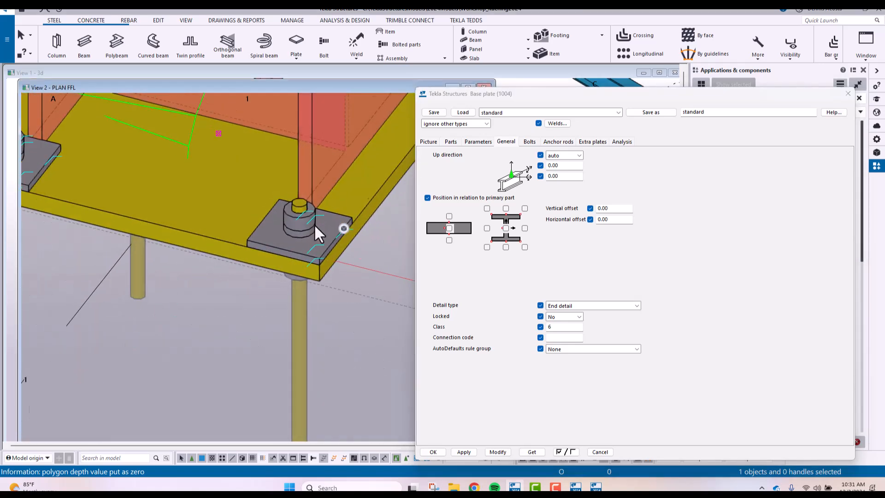
{"action": "scroll", "coordinate": [314, 225], "scroll_direction": "down", "scroll_amount": 2}
{"action": "middle_click_drag", "start_coordinate": [322, 272], "coordinate": [284, 253]}
{"action": "scroll", "coordinate": [300, 235], "scroll_direction": "down", "scroll_amount": 2}
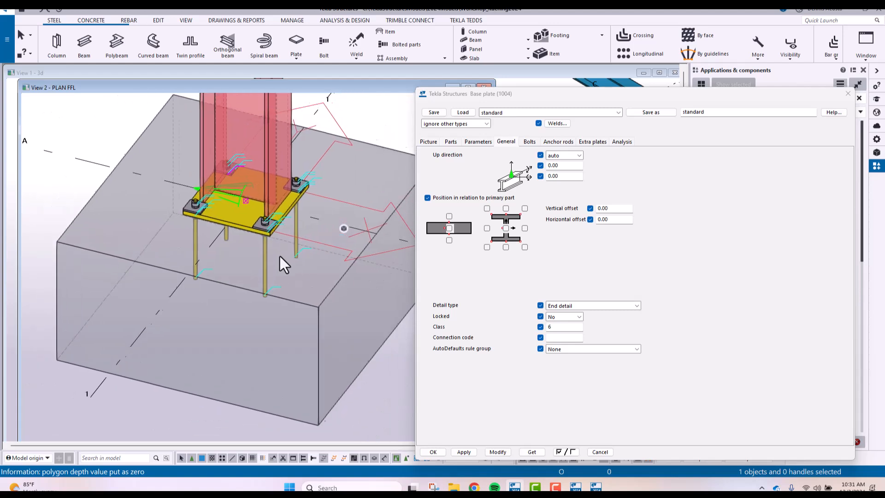
{"action": "scroll", "coordinate": [281, 217], "scroll_direction": "up", "scroll_amount": 2}
{"action": "scroll", "coordinate": [290, 204], "scroll_direction": "up", "scroll_amount": 2}
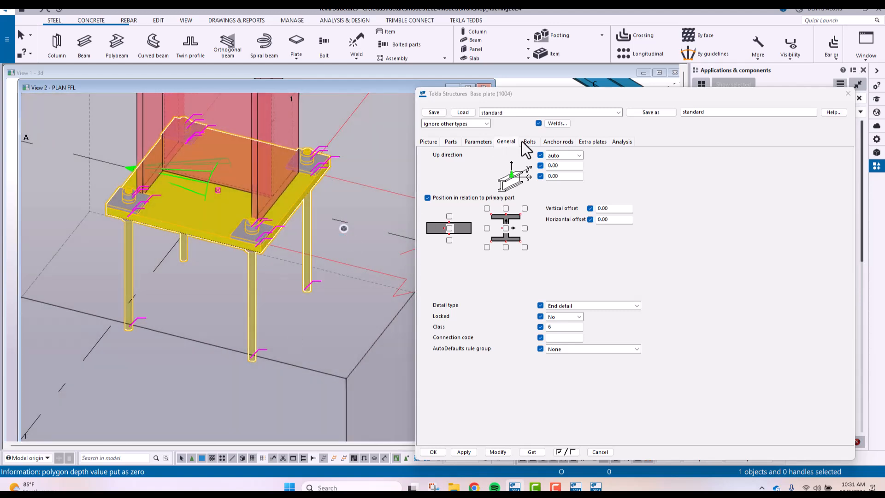
Step: Change the anchor rods to the L-shaped bent type, apply it to the base plate and inspect the rods in the footing
{"action": "left_click", "coordinate": [558, 142]}
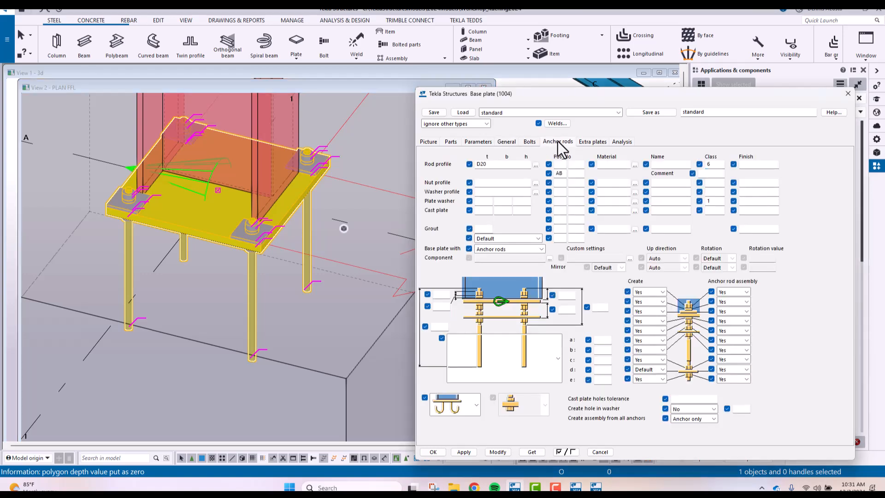
{"action": "left_click", "coordinate": [553, 362]}
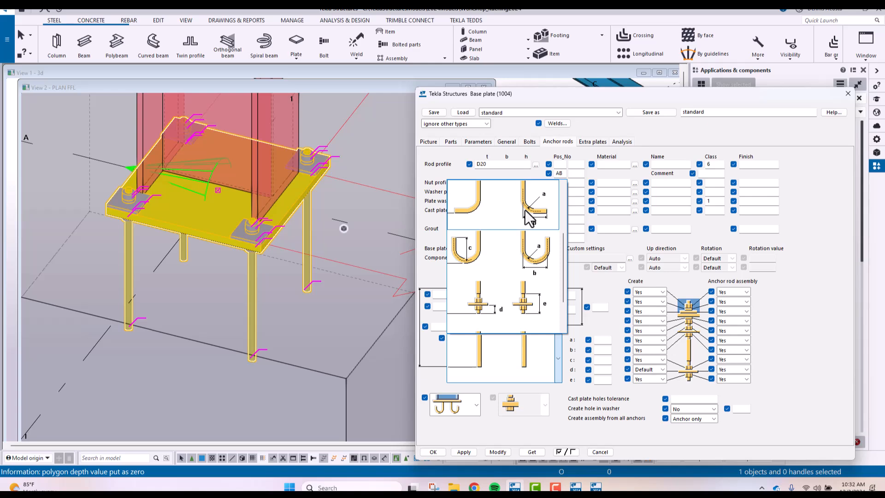
{"action": "left_click", "coordinate": [524, 210]}
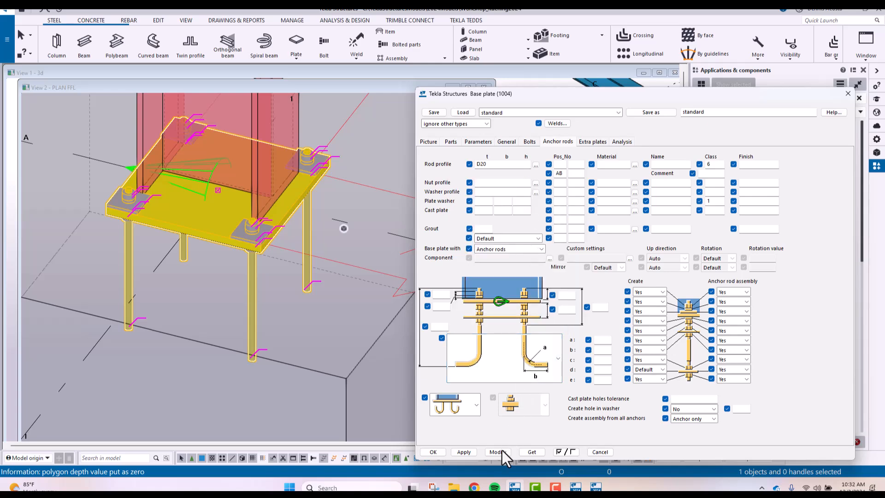
{"action": "scroll", "coordinate": [247, 339], "scroll_direction": "down", "scroll_amount": 3}
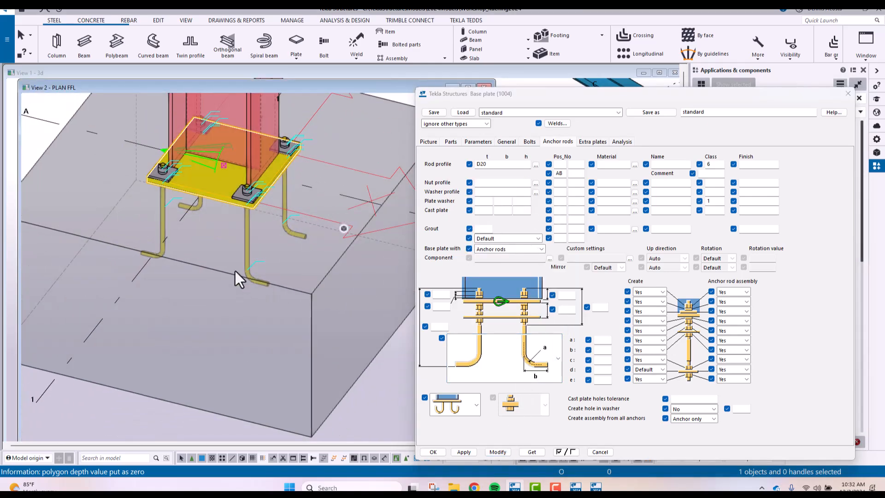
{"action": "scroll", "coordinate": [255, 230], "scroll_direction": "up", "scroll_amount": 3}
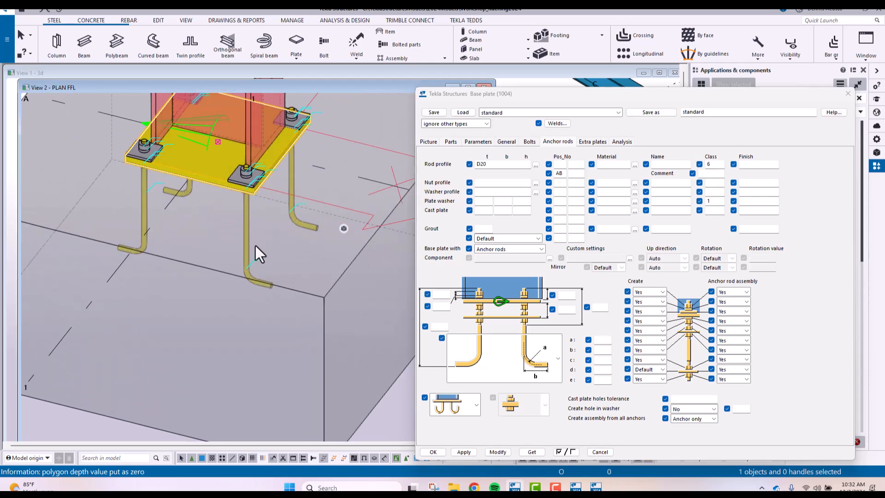
{"action": "scroll", "coordinate": [254, 239], "scroll_direction": "down", "scroll_amount": 3}
{"action": "scroll", "coordinate": [245, 193], "scroll_direction": "up", "scroll_amount": 2}
{"action": "scroll", "coordinate": [272, 207], "scroll_direction": "up", "scroll_amount": 3}
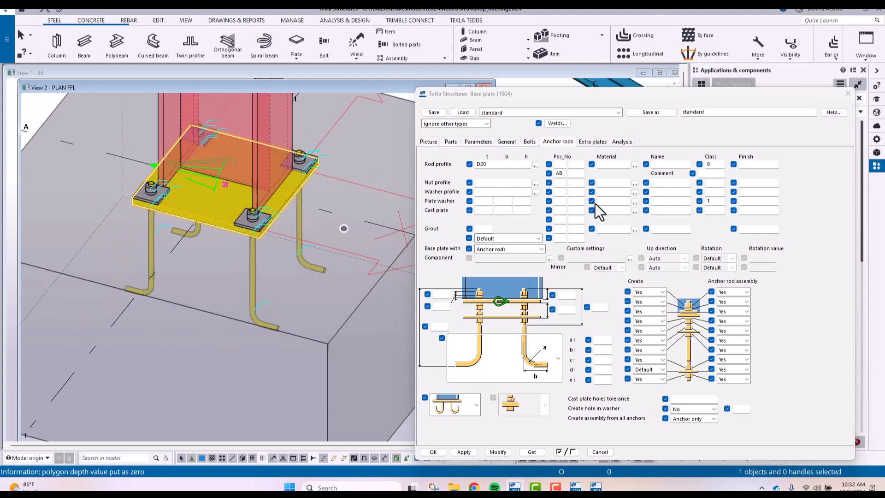
Step: Review the anchor rods' profile and class and the base plate's Anchor rods fastening option
{"action": "left_click", "coordinate": [554, 142]}
{"action": "double_click", "coordinate": [484, 165]}
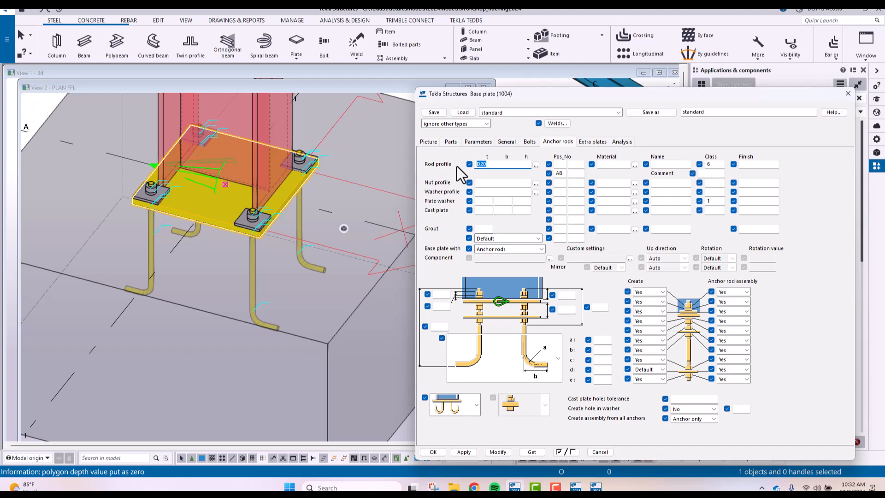
{"action": "double_click", "coordinate": [706, 164]}
{"action": "left_click", "coordinate": [516, 249]}
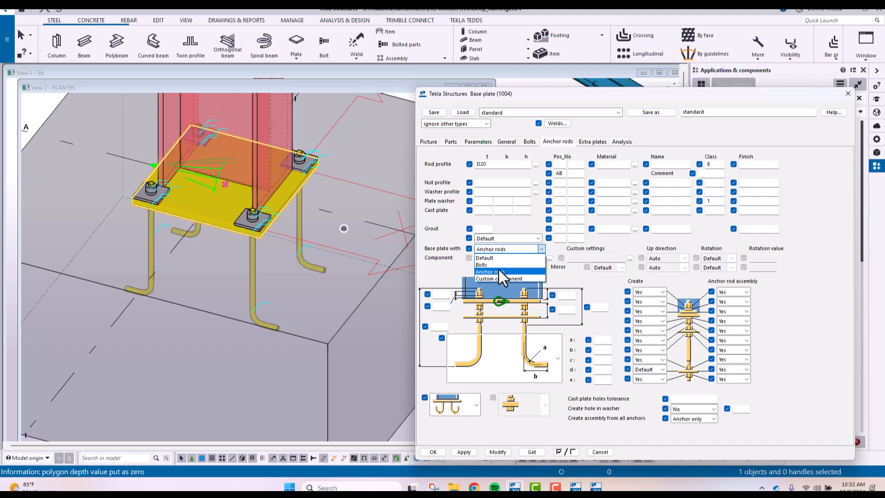
{"action": "left_click", "coordinate": [498, 272]}
Step: Change the anchor rods to the U-shaped hook type and apply it to the base plate at grid A-1
{"action": "left_click", "coordinate": [558, 358]}
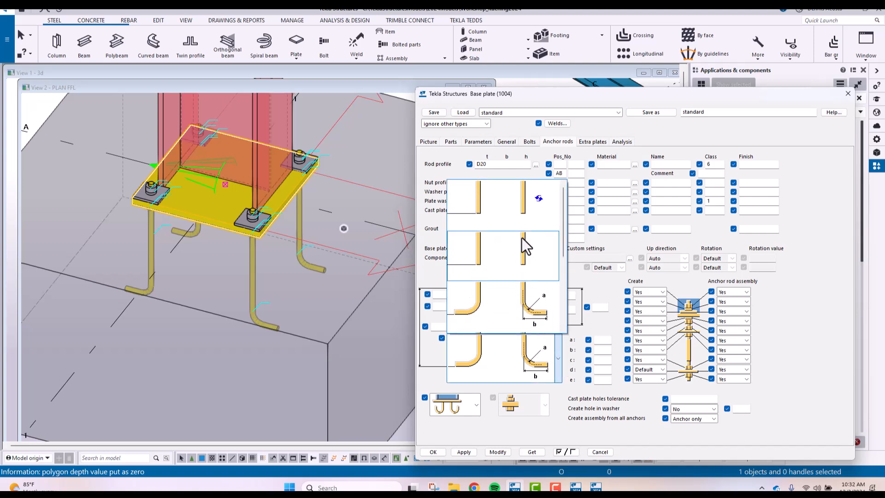
{"action": "scroll", "coordinate": [522, 264], "scroll_direction": "down", "scroll_amount": 6}
{"action": "scroll", "coordinate": [506, 199], "scroll_direction": "up", "scroll_amount": 6}
{"action": "scroll", "coordinate": [511, 258], "scroll_direction": "down", "scroll_amount": 2}
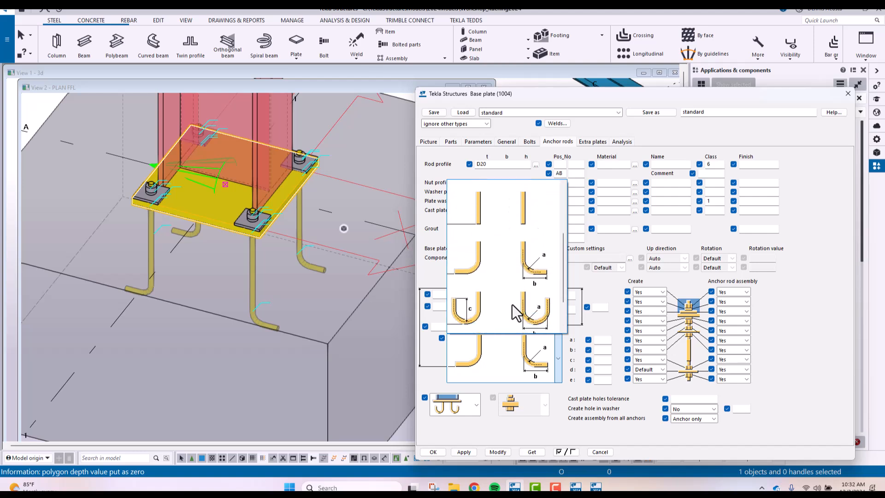
{"action": "left_click", "coordinate": [507, 206]}
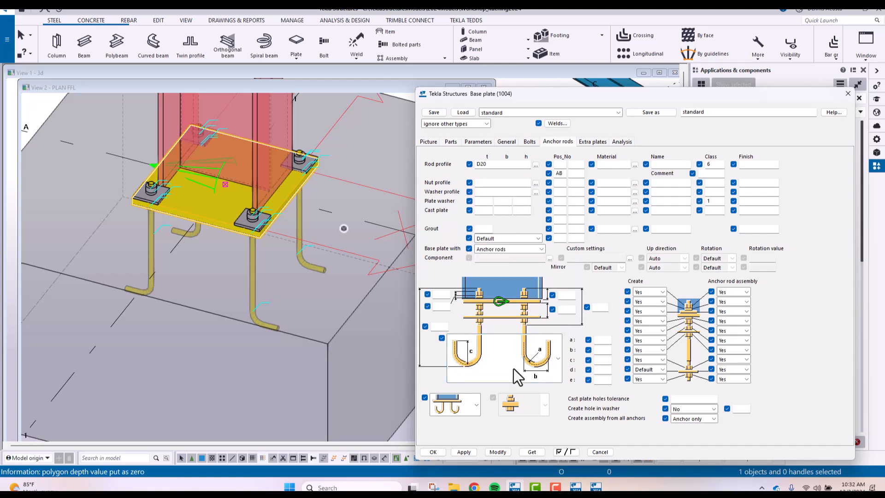
{"action": "left_click", "coordinate": [497, 452]}
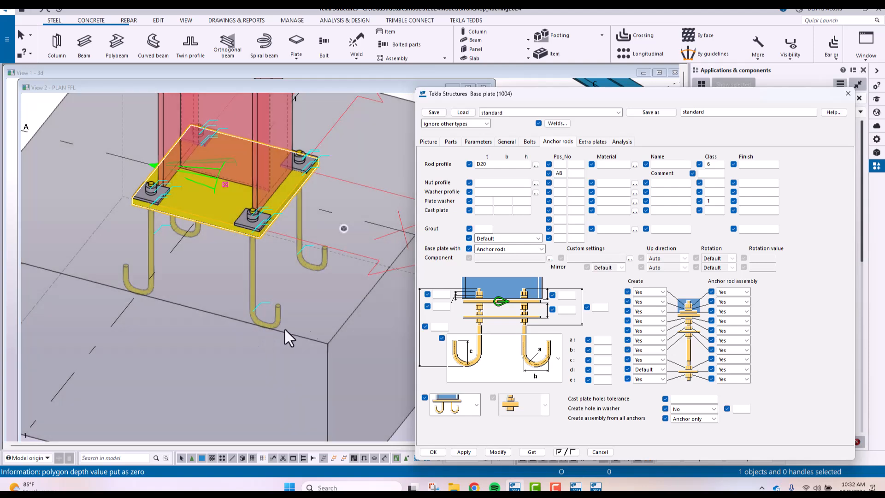
Step: Change the anchor rods to the L-shaped bent type and apply it to the base plate at grid A-1
{"action": "left_click", "coordinate": [559, 364]}
{"action": "scroll", "coordinate": [537, 291], "scroll_direction": "up", "scroll_amount": 2}
{"action": "left_click", "coordinate": [526, 301]}
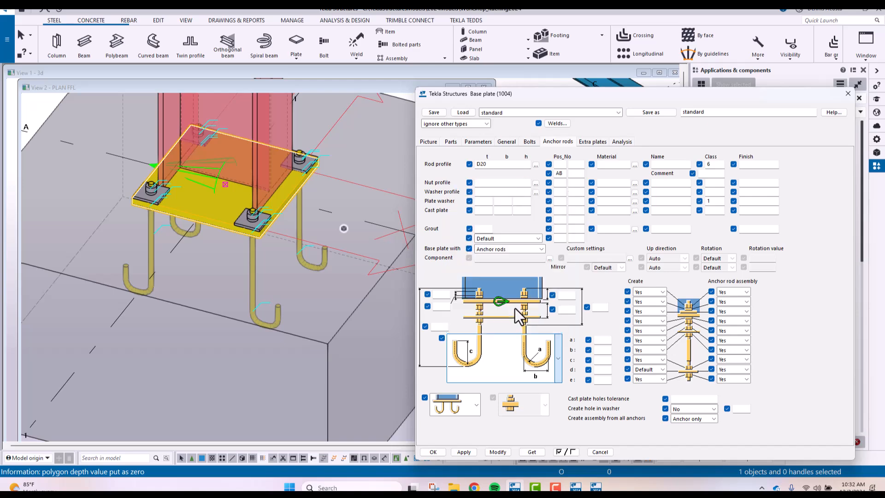
{"action": "left_click", "coordinate": [497, 452]}
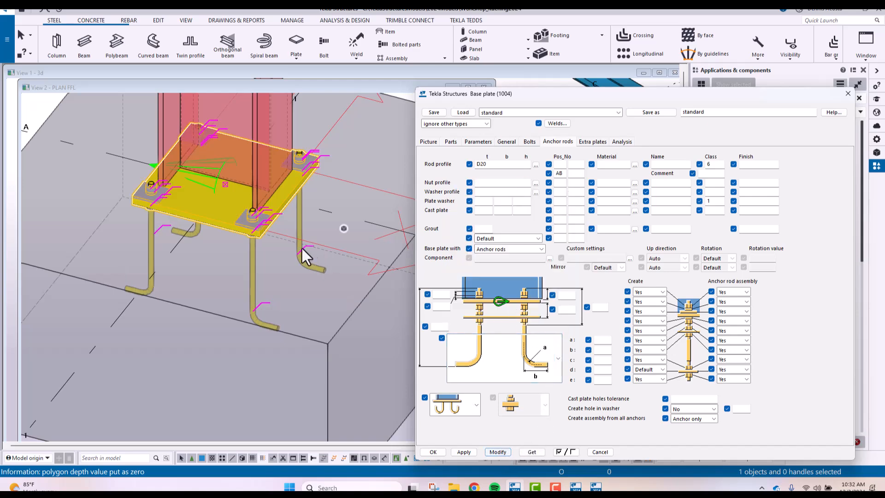
Step: Examine the L-shaped anchor rods of the base plate inside the footing at grid A-1
{"action": "scroll", "coordinate": [267, 225], "scroll_direction": "up", "scroll_amount": 3}
{"action": "scroll", "coordinate": [228, 206], "scroll_direction": "up", "scroll_amount": 2}
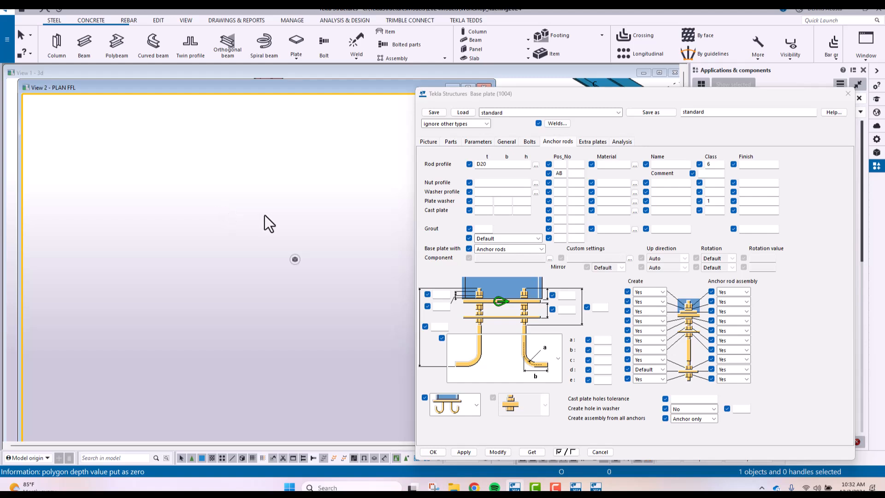
{"action": "scroll", "coordinate": [280, 249], "scroll_direction": "down", "scroll_amount": 4}
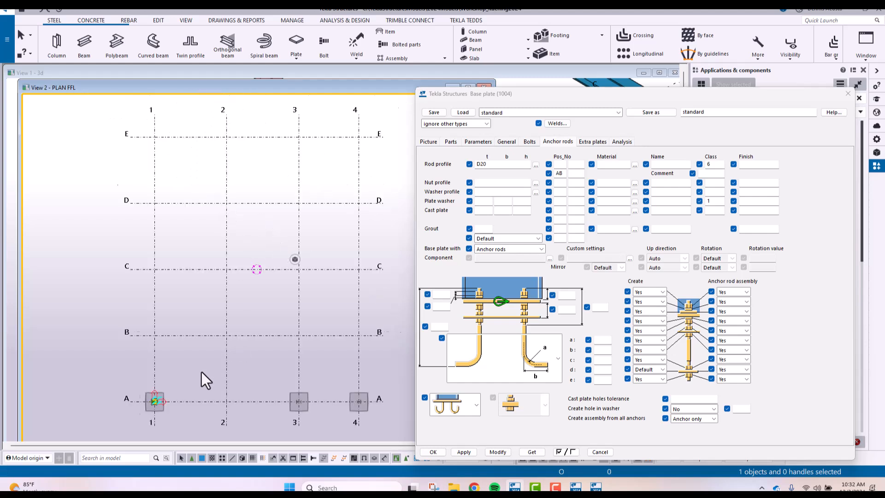
{"action": "middle_click_drag", "start_coordinate": [158, 375], "coordinate": [269, 205]}
{"action": "scroll", "coordinate": [258, 223], "scroll_direction": "up", "scroll_amount": 5}
{"action": "middle_click_drag", "start_coordinate": [207, 281], "coordinate": [285, 336], "text": "ctrl"}
{"action": "scroll", "coordinate": [285, 336], "scroll_direction": "down", "scroll_amount": 4}
{"action": "middle_click_drag", "start_coordinate": [197, 272], "coordinate": [157, 234], "text": "ctrl"}
{"action": "middle_click_drag", "start_coordinate": [87, 144], "coordinate": [291, 286]}
{"action": "scroll", "coordinate": [292, 286], "scroll_direction": "up", "scroll_amount": 5}
{"action": "scroll", "coordinate": [286, 246], "scroll_direction": "up", "scroll_amount": 3}
{"action": "middle_click_drag", "start_coordinate": [286, 245], "coordinate": [262, 252], "text": "ctrl"}
{"action": "scroll", "coordinate": [289, 259], "scroll_direction": "down", "scroll_amount": 5}
{"action": "middle_click_drag", "start_coordinate": [318, 302], "coordinate": [270, 237]}
{"action": "scroll", "coordinate": [274, 244], "scroll_direction": "up", "scroll_amount": 3}
{"action": "left_click", "coordinate": [295, 259]}
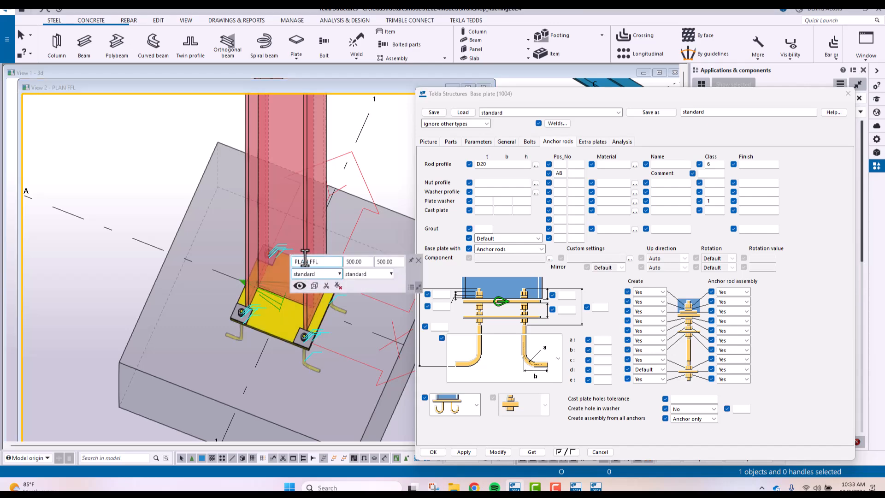
{"action": "left_click", "coordinate": [279, 333]}
{"action": "scroll", "coordinate": [297, 312], "scroll_direction": "up", "scroll_amount": 2}
{"action": "middle_click_drag", "start_coordinate": [297, 313], "coordinate": [250, 229]}
{"action": "scroll", "coordinate": [241, 245], "scroll_direction": "down", "scroll_amount": 3}
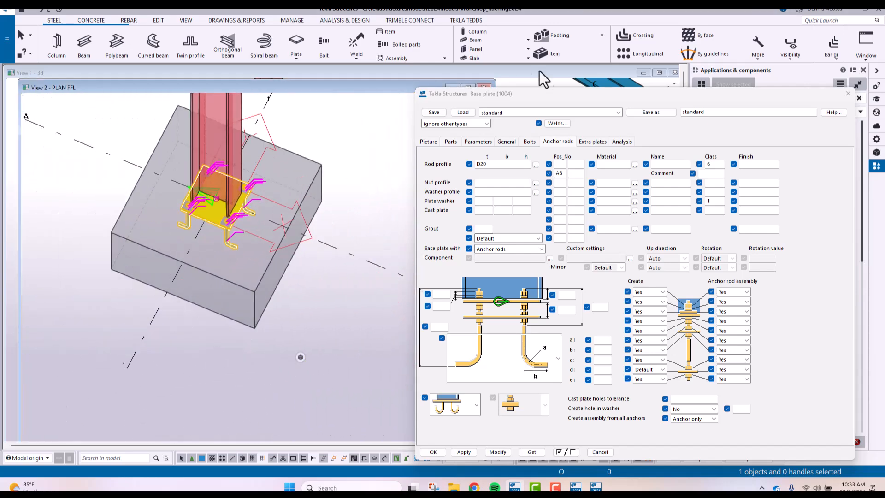
Step: Apply the base plate settings and save them as WS1
{"action": "left_click", "coordinate": [466, 454]}
{"action": "double_click", "coordinate": [724, 116]}
{"action": "type", "text": "WS1"}
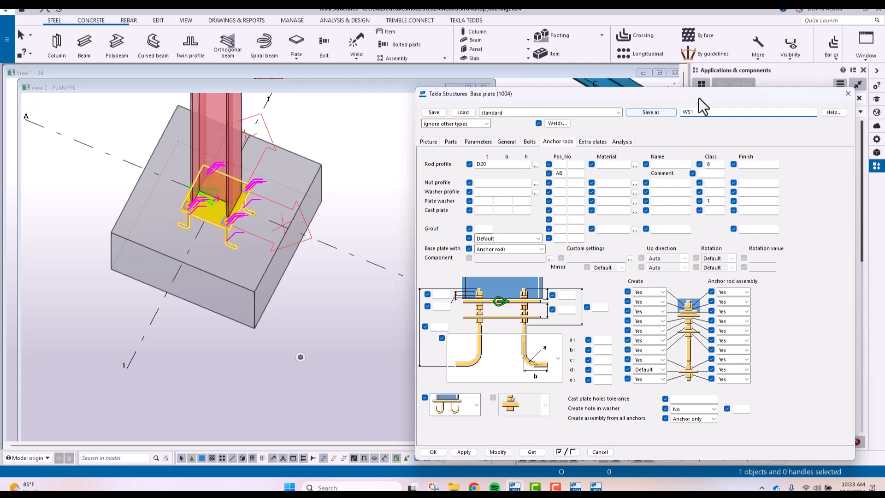
{"action": "left_click", "coordinate": [662, 115]}
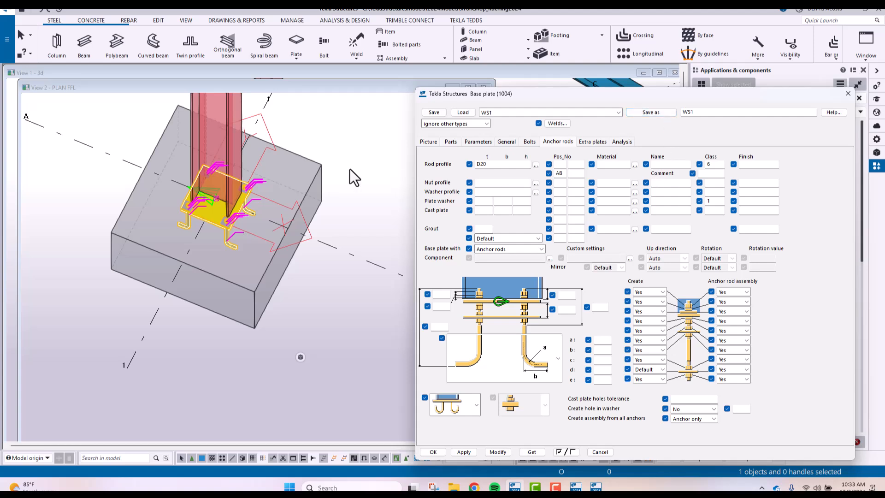
Step: Check the base plate in 3D, then close its settings and the PLAN FFL view
{"action": "scroll", "coordinate": [298, 192], "scroll_direction": "down", "scroll_amount": 3}
{"action": "left_click", "coordinate": [261, 209]}
{"action": "scroll", "coordinate": [261, 210], "scroll_direction": "up", "scroll_amount": 3}
{"action": "middle_click_drag", "start_coordinate": [261, 209], "coordinate": [242, 372], "text": "ctrl"}
{"action": "scroll", "coordinate": [225, 259], "scroll_direction": "up", "scroll_amount": 4}
{"action": "scroll", "coordinate": [225, 260], "scroll_direction": "down", "scroll_amount": 5}
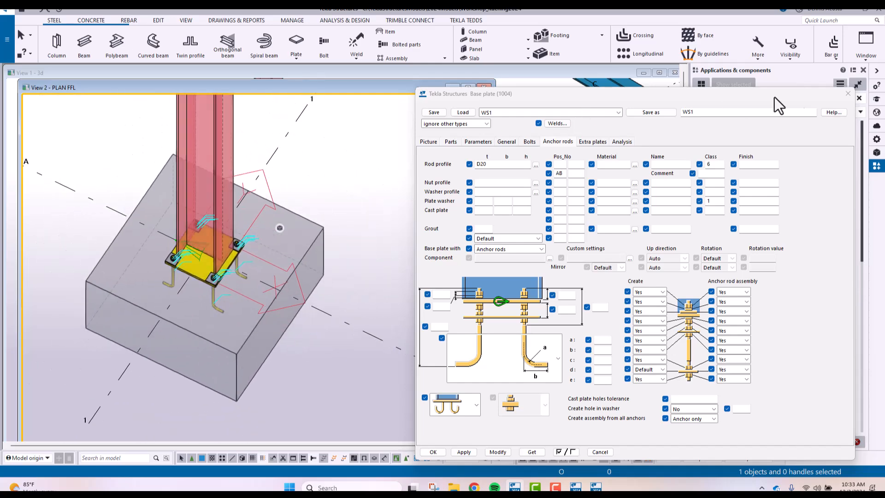
{"action": "left_click", "coordinate": [848, 94]}
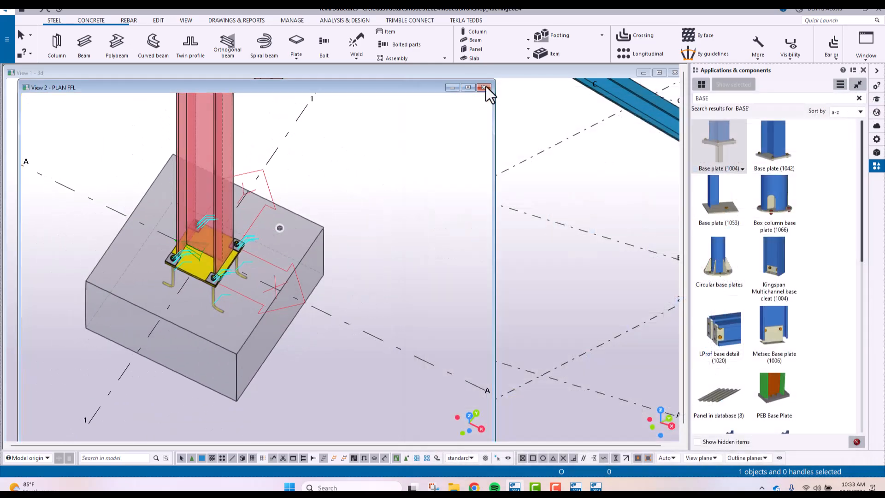
{"action": "left_click", "coordinate": [484, 87]}
Step: Try to add Base plate (1004) to the columns at grids A-3 and A-4
{"action": "scroll", "coordinate": [285, 285], "scroll_direction": "up", "scroll_amount": 2}
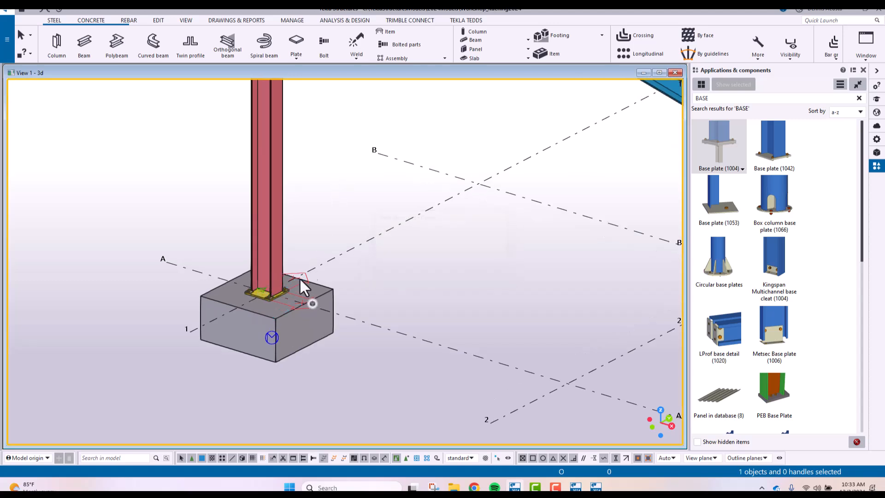
{"action": "scroll", "coordinate": [285, 281], "scroll_direction": "up", "scroll_amount": 5}
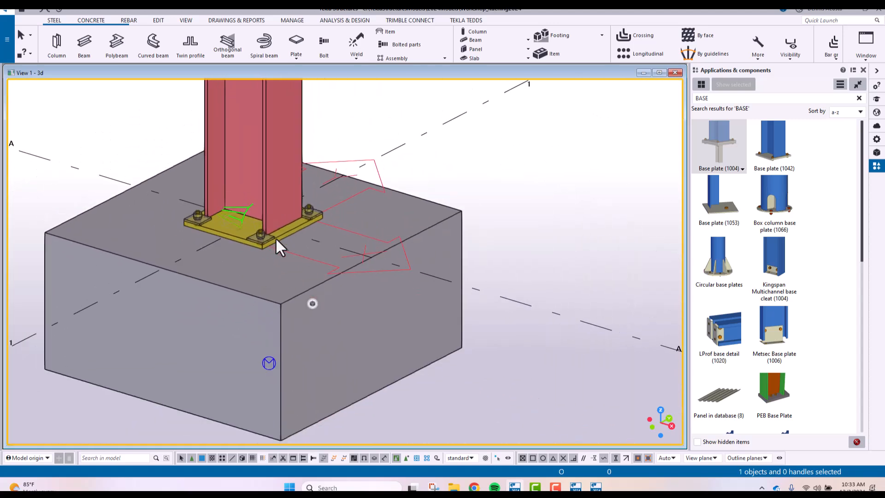
{"action": "scroll", "coordinate": [277, 242], "scroll_direction": "down", "scroll_amount": 3}
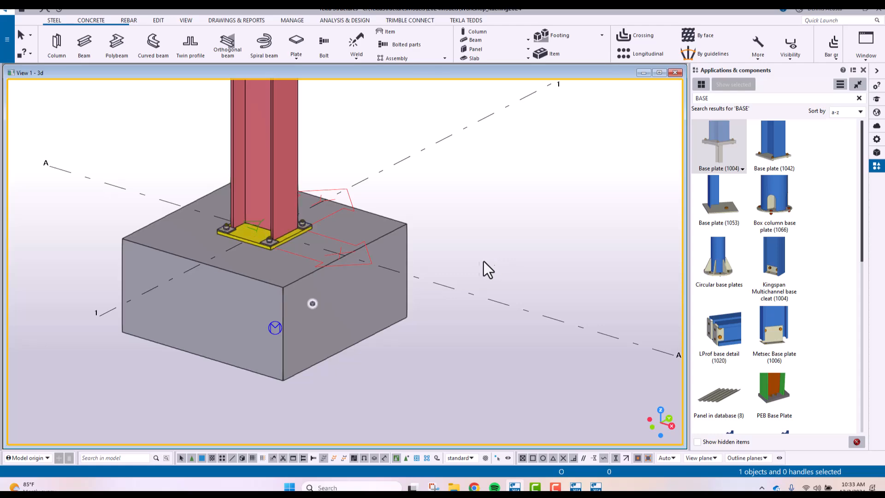
{"action": "scroll", "coordinate": [491, 261], "scroll_direction": "down", "scroll_amount": 5}
{"action": "scroll", "coordinate": [601, 201], "scroll_direction": "up", "scroll_amount": 3}
{"action": "scroll", "coordinate": [510, 251], "scroll_direction": "down", "scroll_amount": 3}
{"action": "mouse_move", "coordinate": [510, 250]}
{"action": "middle_mouse_down", "text": "ctrl"}
{"action": "mouse_move", "coordinate": [506, 201]}
{"action": "mouse_move", "coordinate": [499, 261]}
{"action": "middle_mouse_up", "text": "ctrl"}
{"action": "scroll", "coordinate": [506, 210], "scroll_direction": "up", "scroll_amount": 3}
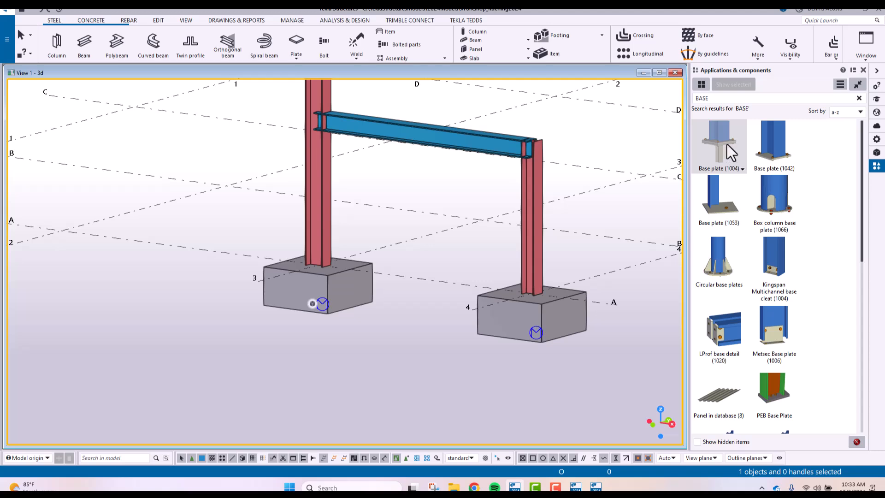
{"action": "left_click", "coordinate": [725, 145]}
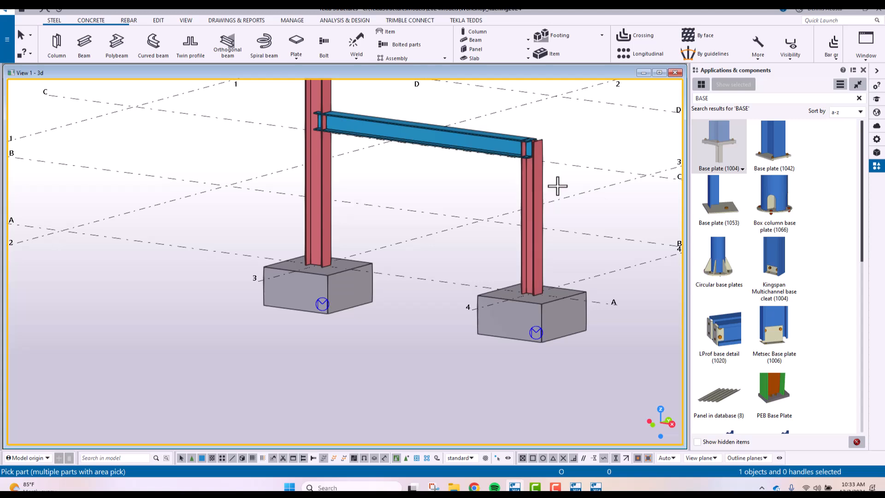
{"action": "left_click_drag", "start_coordinate": [562, 185], "coordinate": [283, 198]}
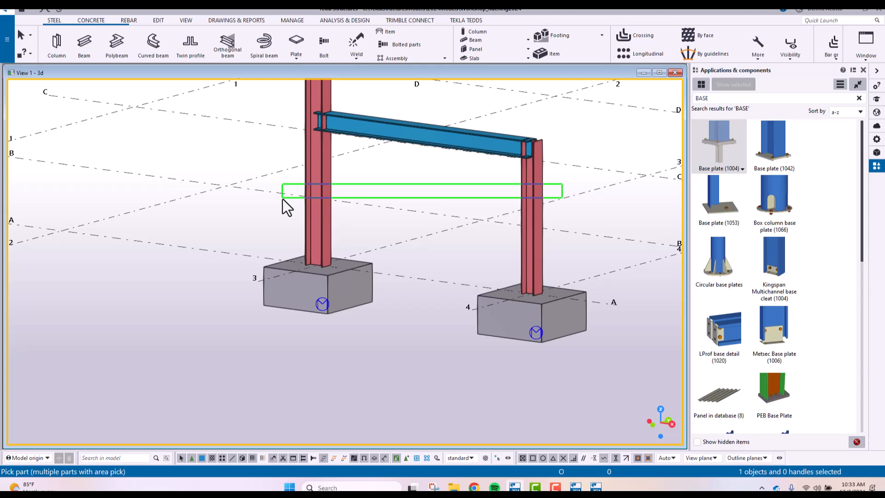
{"action": "left_click_drag", "start_coordinate": [283, 198], "coordinate": [283, 198]}
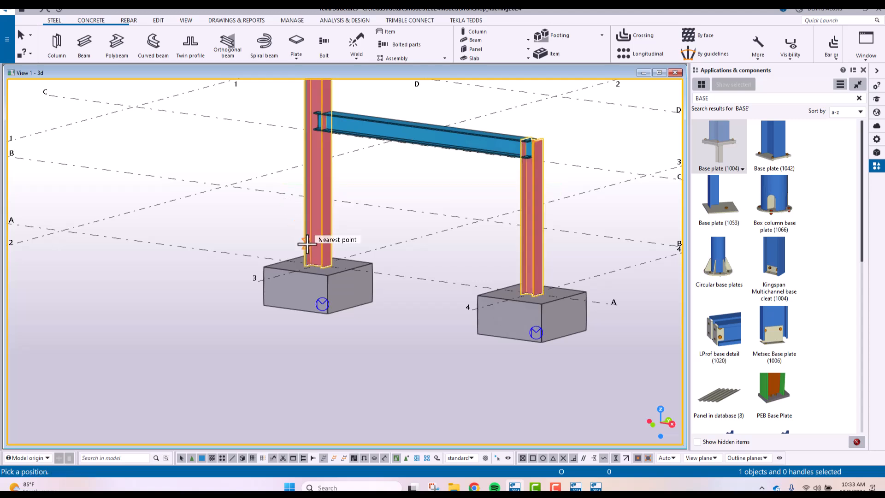
{"action": "left_click", "coordinate": [534, 291]}
{"action": "scroll", "coordinate": [551, 291], "scroll_direction": "up", "scroll_amount": 4}
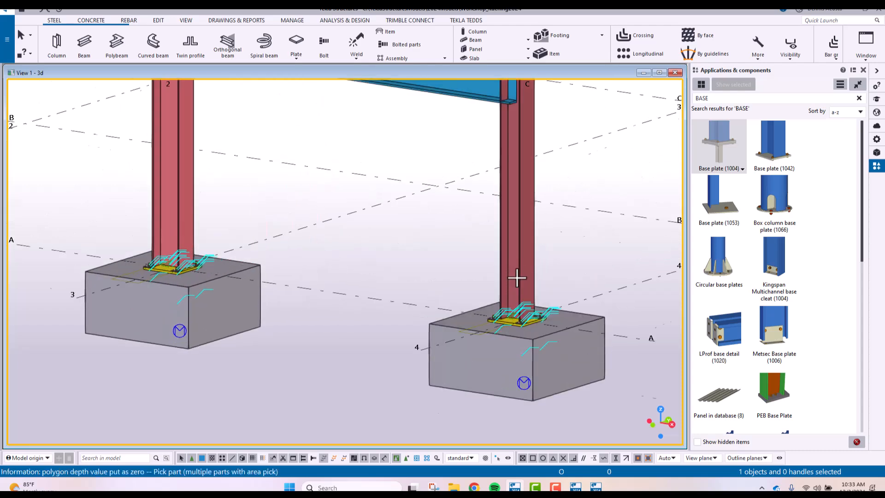
Step: Inspect the base plates at grids A-3 and A-4, end the command and undo their creation
{"action": "scroll", "coordinate": [516, 275], "scroll_direction": "down", "scroll_amount": 10}
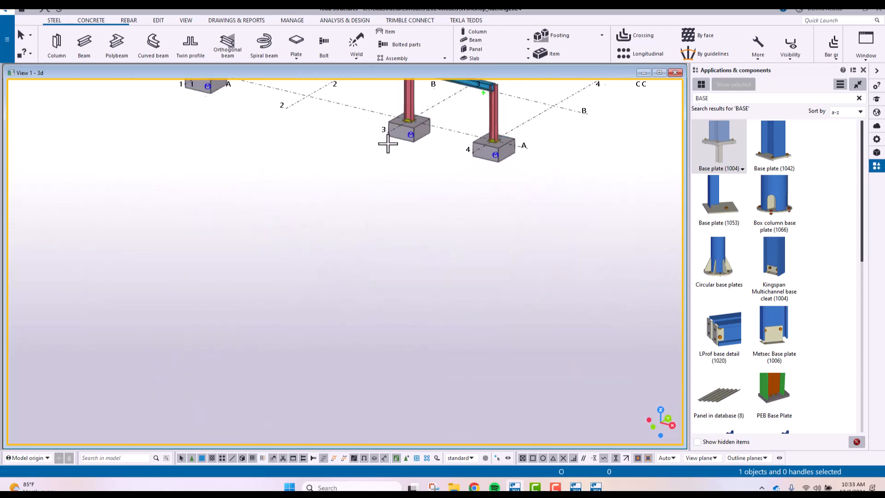
{"action": "scroll", "coordinate": [388, 142], "scroll_direction": "up", "scroll_amount": 8}
{"action": "scroll", "coordinate": [364, 217], "scroll_direction": "down", "scroll_amount": 3}
{"action": "scroll", "coordinate": [460, 223], "scroll_direction": "up", "scroll_amount": 5}
{"action": "scroll", "coordinate": [459, 226], "scroll_direction": "down", "scroll_amount": 3}
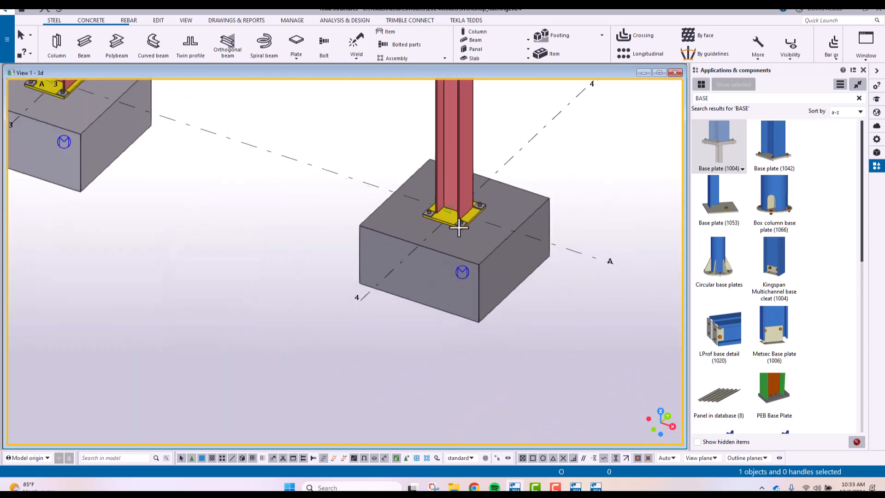
{"action": "scroll", "coordinate": [459, 227], "scroll_direction": "down", "scroll_amount": 7}
{"action": "right_click", "coordinate": [376, 116]}
{"action": "middle_click_drag", "start_coordinate": [345, 159], "coordinate": [399, 219], "text": "ctrl"}
{"action": "left_click", "coordinate": [386, 122]}
{"action": "key", "text": "ctrl+z"}
{"action": "key", "text": "ctrl+z"}
Step: Open the component settings of the existing base plate at grid A-1 and accept them
{"action": "scroll", "coordinate": [379, 257], "scroll_direction": "up", "scroll_amount": 1}
{"action": "scroll", "coordinate": [378, 257], "scroll_direction": "up", "scroll_amount": 5}
{"action": "middle_click_drag", "start_coordinate": [395, 185], "coordinate": [511, 228]}
{"action": "scroll", "coordinate": [512, 227], "scroll_direction": "down", "scroll_amount": 3}
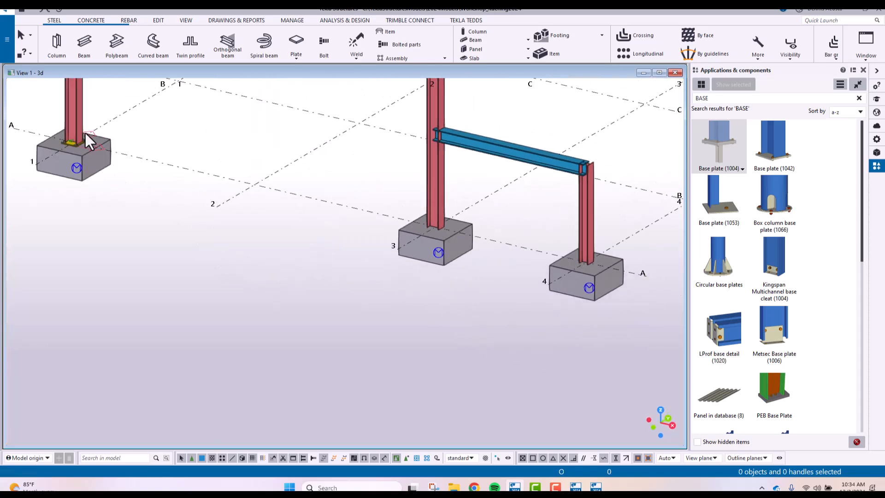
{"action": "scroll", "coordinate": [72, 143], "scroll_direction": "up", "scroll_amount": 2}
{"action": "double_click", "coordinate": [65, 148]}
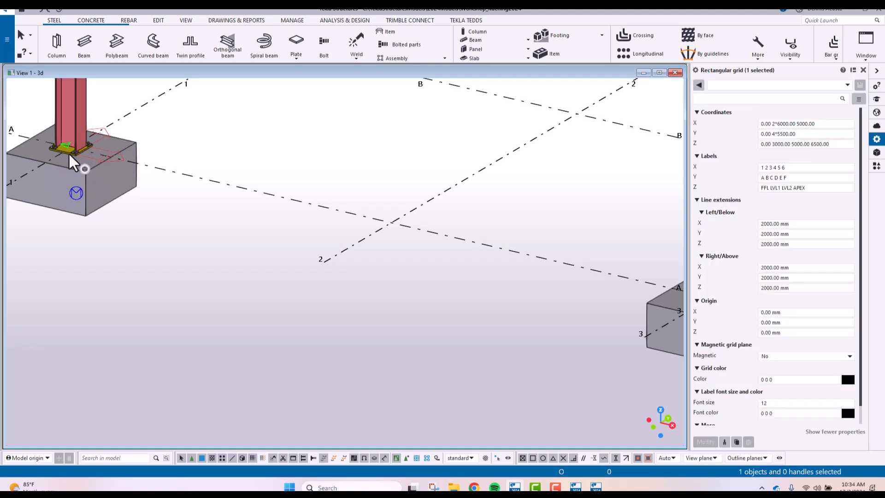
{"action": "double_click", "coordinate": [69, 153]}
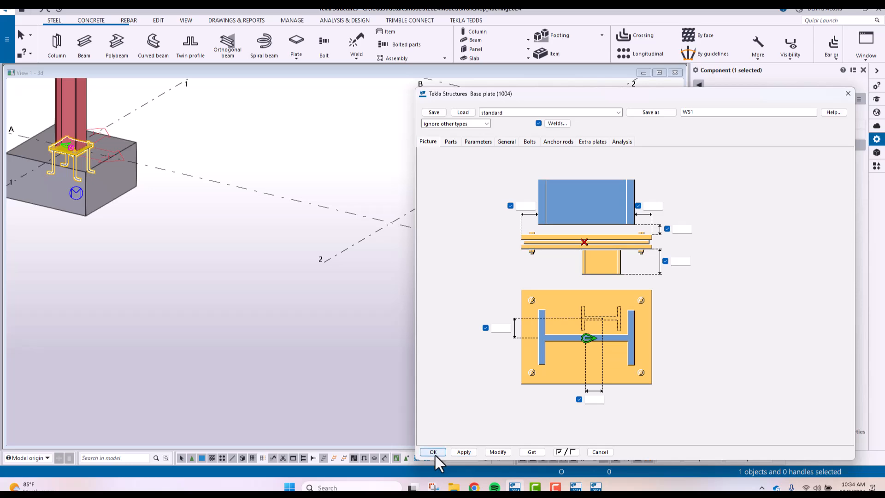
Step: Add Base plate (1004) to both columns at grids A-3 and A-4 together, using the base of the A-4 column as the position
{"action": "middle_click_drag", "start_coordinate": [464, 294], "coordinate": [94, 214]}
{"action": "scroll", "coordinate": [94, 214], "scroll_direction": "down", "scroll_amount": 3}
{"action": "middle_click_drag", "start_coordinate": [253, 245], "coordinate": [343, 279], "text": "ctrl"}
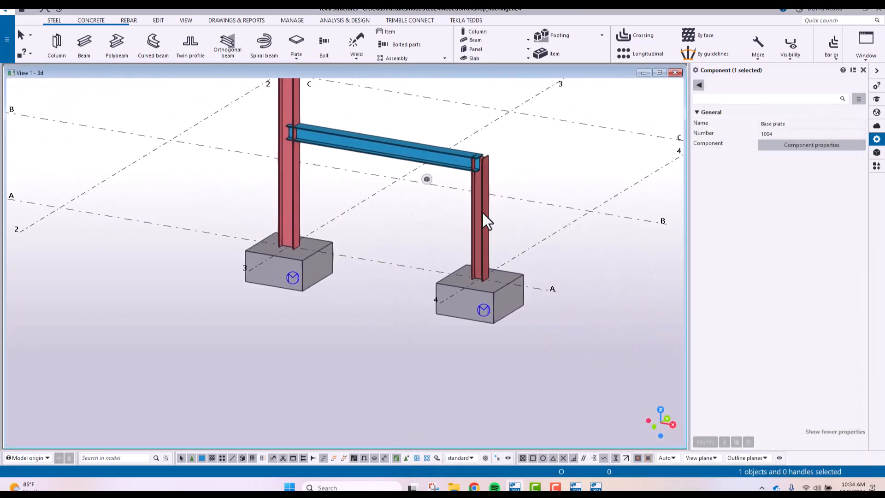
{"action": "left_click", "coordinate": [877, 166]}
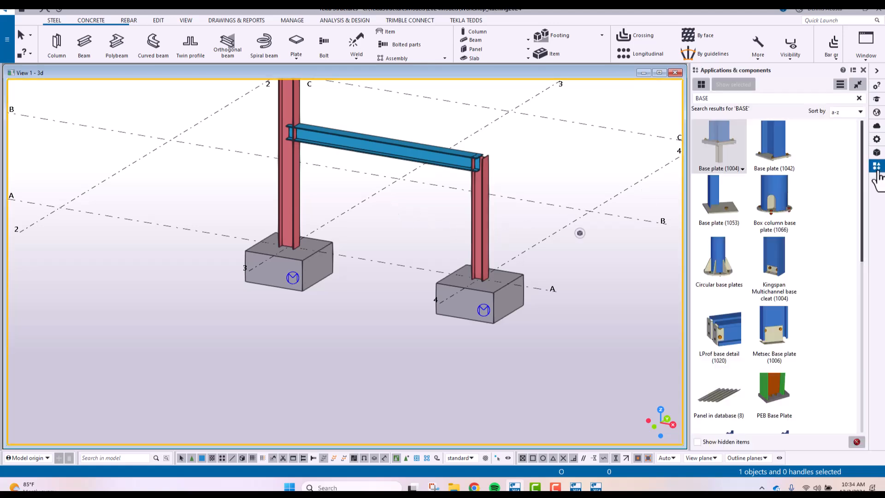
{"action": "left_click", "coordinate": [719, 142]}
{"action": "middle_click_drag", "start_coordinate": [509, 221], "coordinate": [479, 199]}
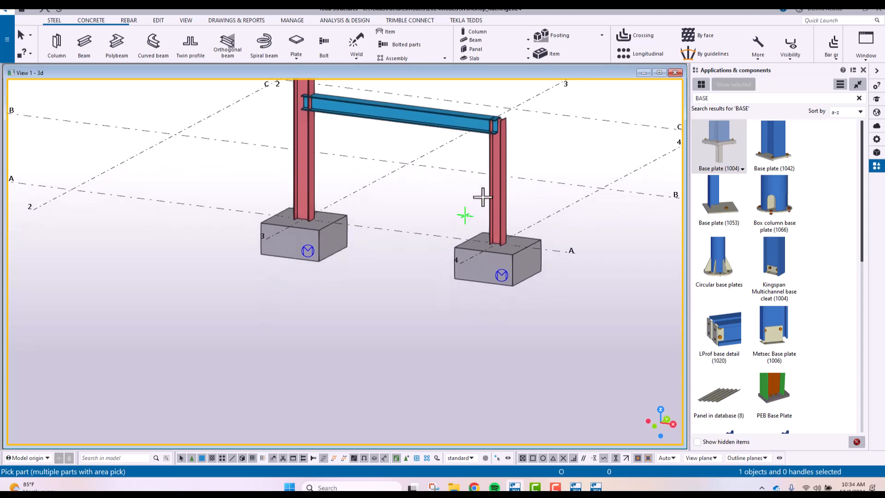
{"action": "left_click_drag", "start_coordinate": [537, 155], "coordinate": [254, 174]}
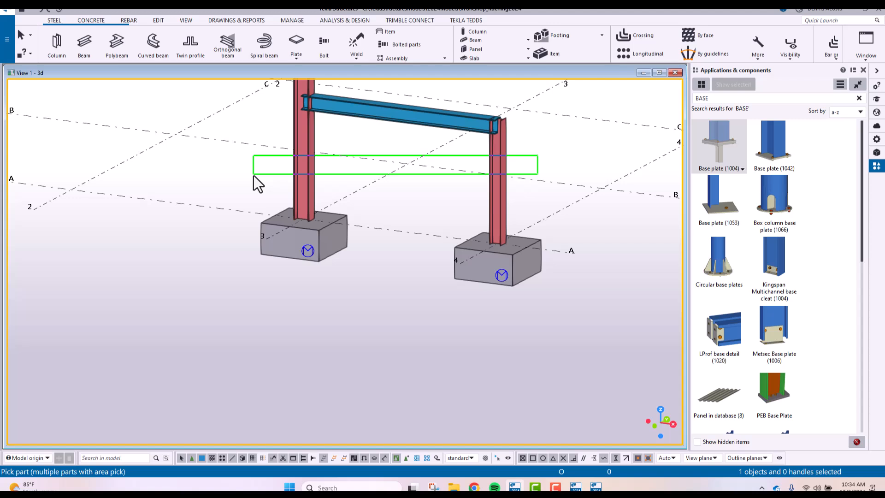
{"action": "left_click_drag", "start_coordinate": [254, 175], "coordinate": [253, 175]}
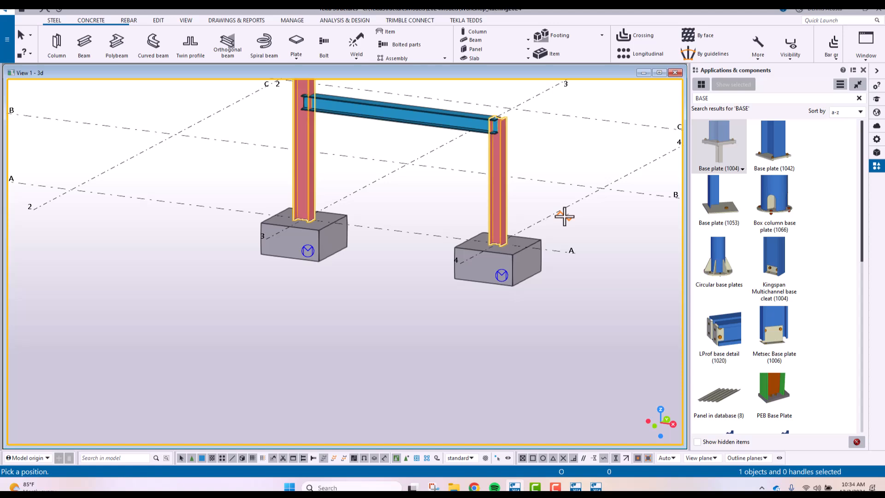
{"action": "left_click", "coordinate": [495, 244]}
{"action": "right_click", "coordinate": [370, 182]}
{"action": "left_click", "coordinate": [378, 188]}
Step: Examine the new base plates, their anchor rods and the footing reinforcement at grids A-3 and A-4
{"action": "scroll", "coordinate": [341, 228], "scroll_direction": "up", "scroll_amount": 5}
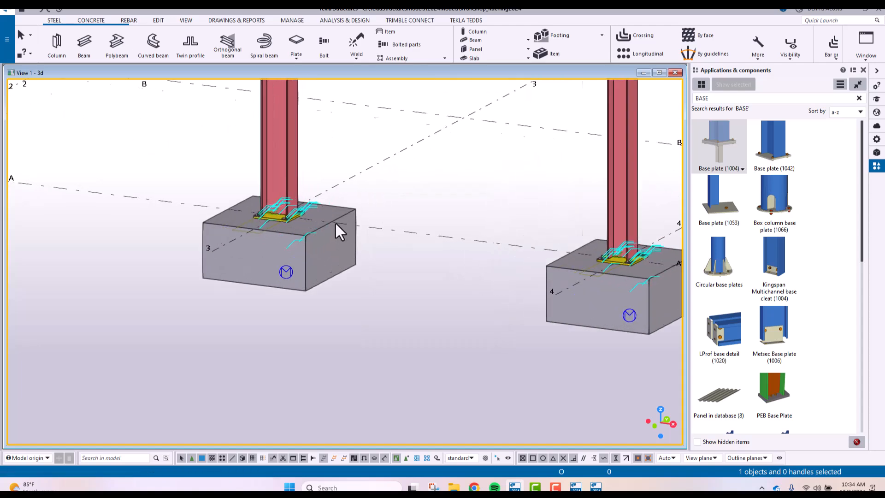
{"action": "scroll", "coordinate": [277, 240], "scroll_direction": "down", "scroll_amount": 4}
{"action": "scroll", "coordinate": [626, 233], "scroll_direction": "up", "scroll_amount": 10}
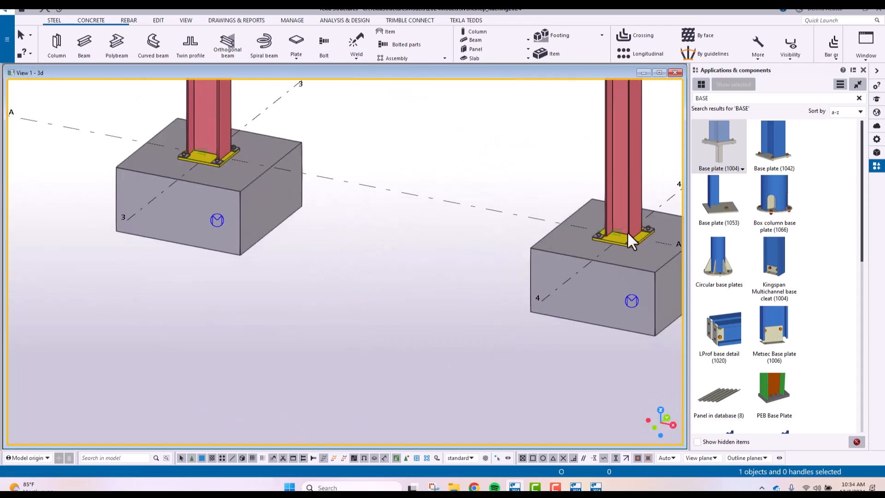
{"action": "scroll", "coordinate": [529, 247], "scroll_direction": "down", "scroll_amount": 2}
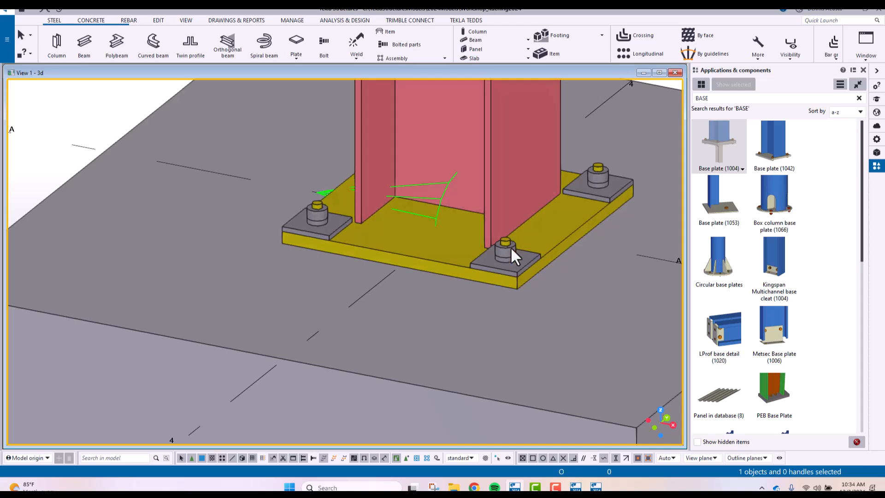
{"action": "scroll", "coordinate": [511, 247], "scroll_direction": "down", "scroll_amount": 6}
{"action": "scroll", "coordinate": [345, 226], "scroll_direction": "down", "scroll_amount": 10}
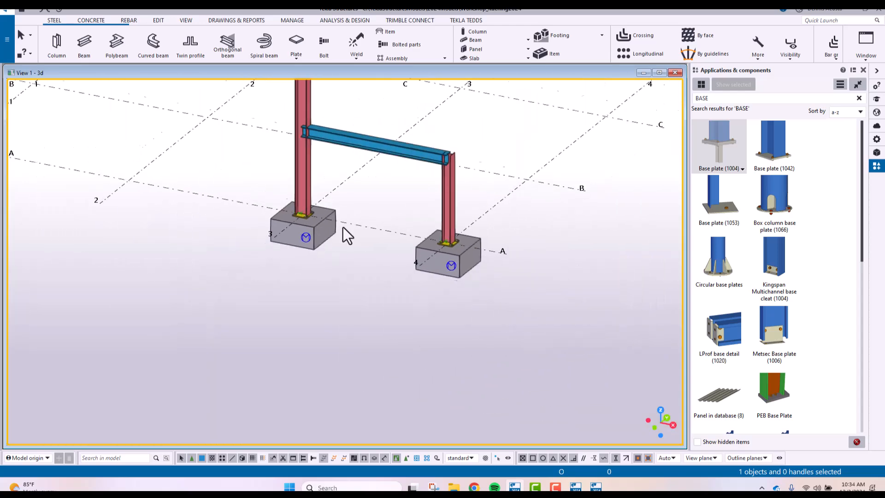
{"action": "scroll", "coordinate": [421, 232], "scroll_direction": "up", "scroll_amount": 4}
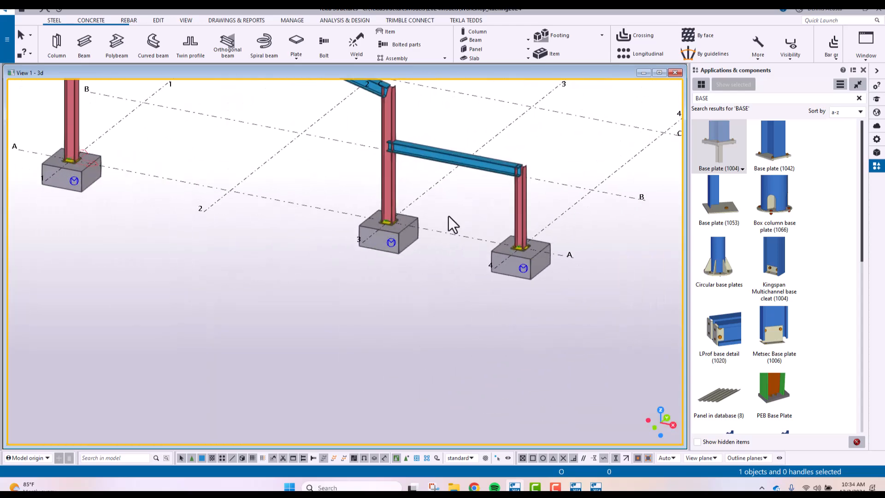
{"action": "scroll", "coordinate": [488, 243], "scroll_direction": "up", "scroll_amount": 7}
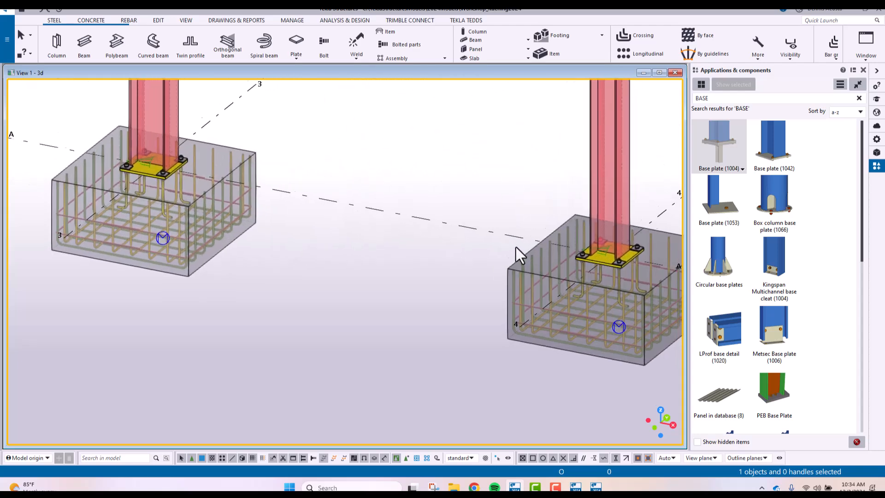
{"action": "scroll", "coordinate": [399, 236], "scroll_direction": "down", "scroll_amount": 8}
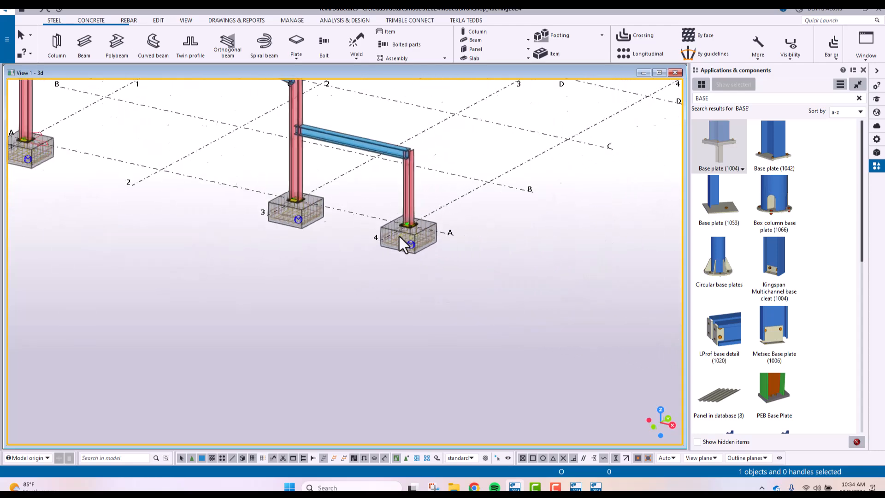
Step: Undo the base plates at grids A-3 and A-4 and display the model parts as opaque solids
{"action": "left_click", "coordinate": [385, 230]}
{"action": "scroll", "coordinate": [405, 239], "scroll_direction": "up", "scroll_amount": 5}
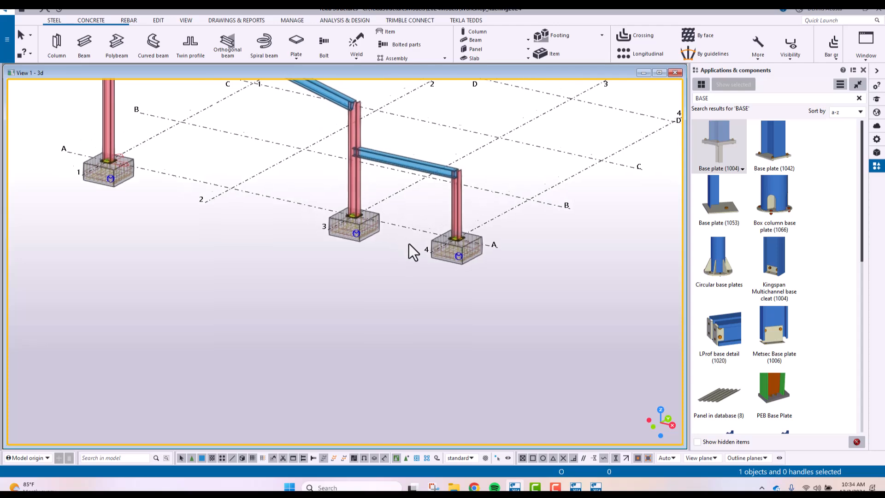
{"action": "scroll", "coordinate": [454, 223], "scroll_direction": "up", "scroll_amount": 3}
{"action": "middle_click_drag", "start_coordinate": [454, 223], "coordinate": [485, 208]}
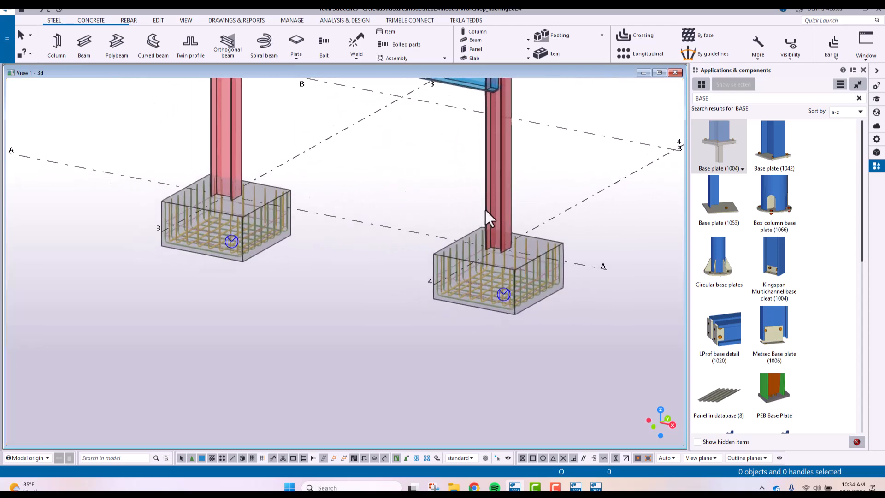
{"action": "key", "text": "ctrl+4"}
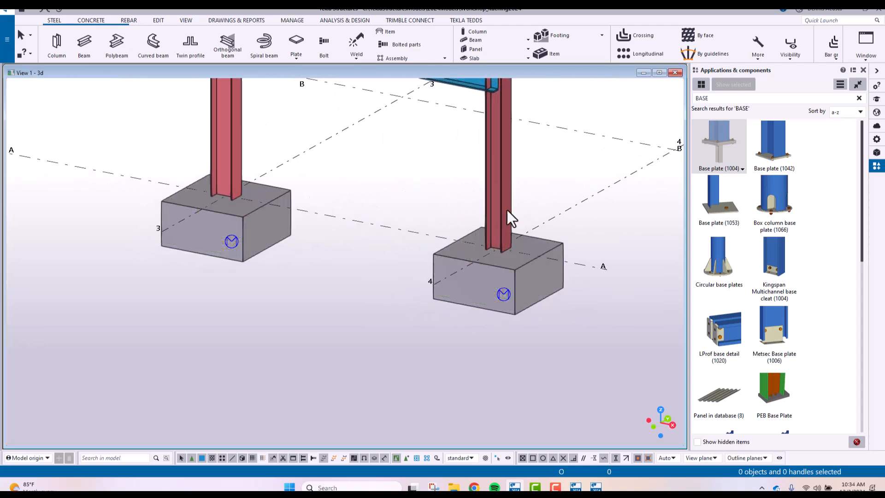
Step: Add Base plate (1004) to both columns at grids A-3 and A-4 together, using the base of the A-3 column as the position
{"action": "left_click", "coordinate": [718, 147]}
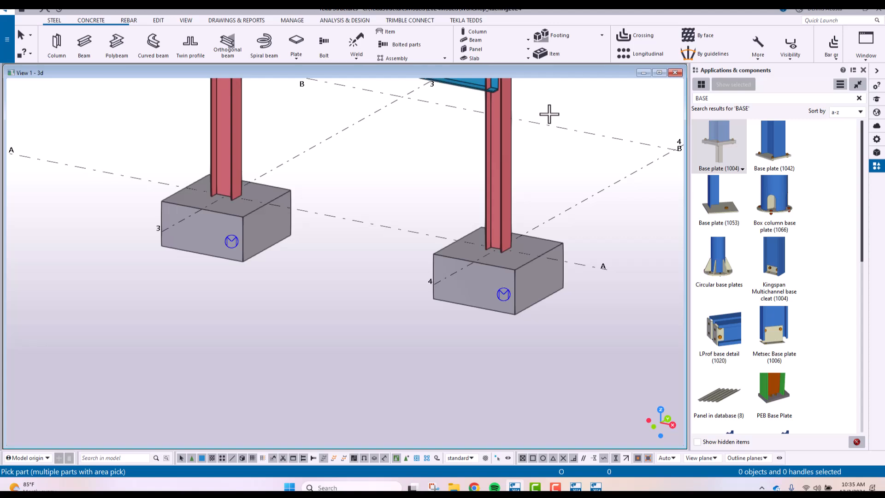
{"action": "left_click_drag", "start_coordinate": [460, 137], "coordinate": [190, 136]}
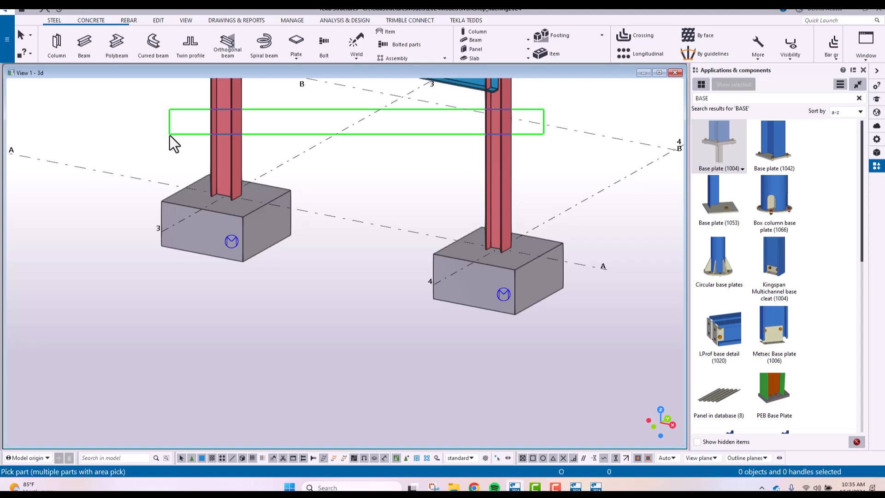
{"action": "left_click_drag", "start_coordinate": [170, 134], "coordinate": [170, 135]}
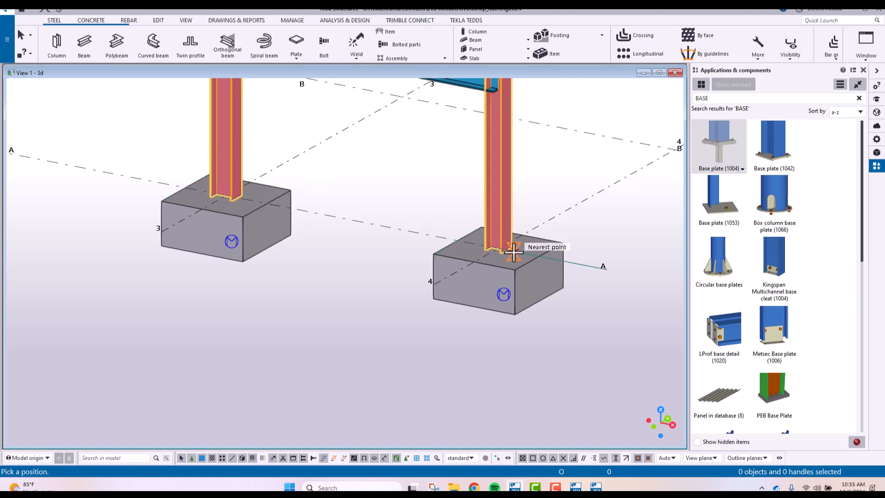
{"action": "left_click", "coordinate": [224, 195]}
{"action": "right_click", "coordinate": [353, 150]}
{"action": "left_click", "coordinate": [367, 158]}
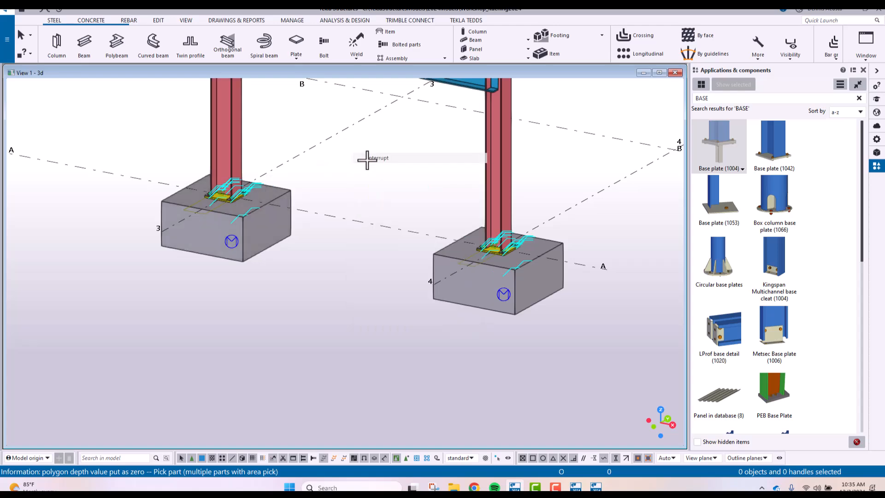
Step: Examine the whole frame and the junction where the lower LVL1 beam meets the column at grid A-3
{"action": "scroll", "coordinate": [375, 284], "scroll_direction": "up", "scroll_amount": 2}
{"action": "scroll", "coordinate": [375, 284], "scroll_direction": "down", "scroll_amount": 5}
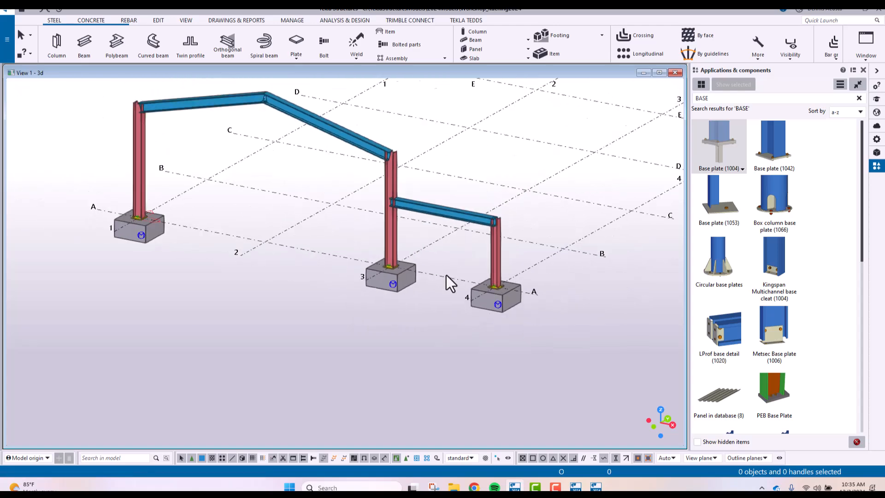
{"action": "middle_click_drag", "start_coordinate": [446, 275], "coordinate": [399, 276], "text": "ctrl"}
{"action": "scroll", "coordinate": [446, 258], "scroll_direction": "up", "scroll_amount": 2}
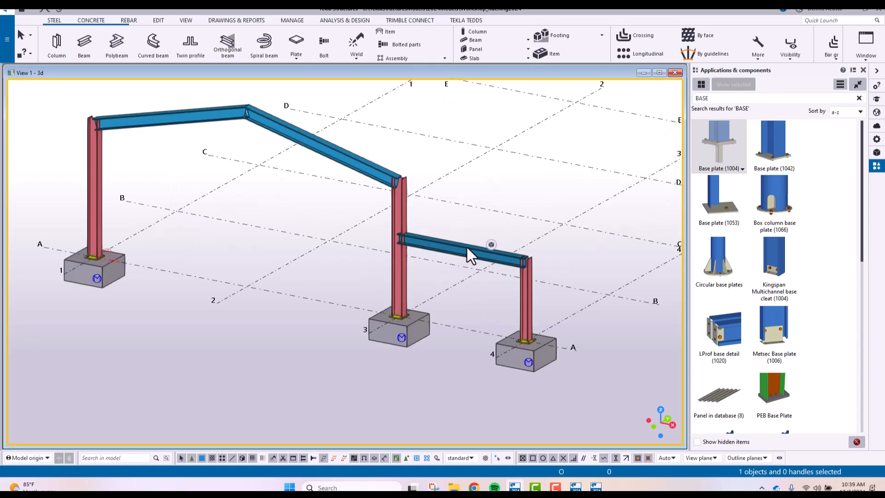
{"action": "left_click", "coordinate": [555, 488]}
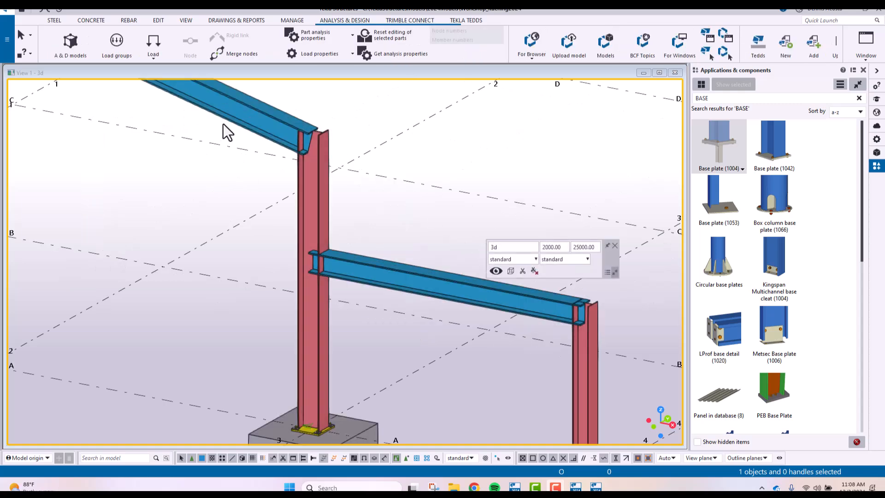
{"action": "scroll", "coordinate": [308, 277], "scroll_direction": "up", "scroll_amount": 5}
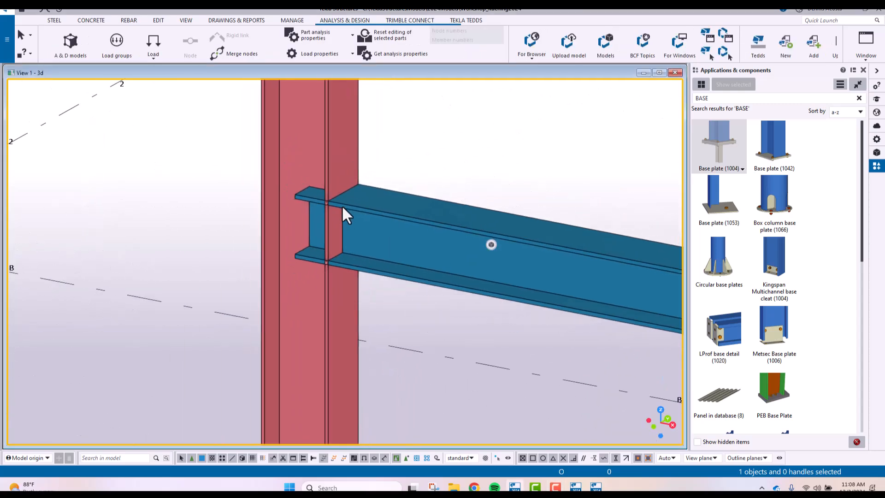
{"action": "scroll", "coordinate": [344, 207], "scroll_direction": "up", "scroll_amount": 3}
{"action": "mouse_move", "coordinate": [351, 208]}
{"action": "middle_mouse_down", "text": "ctrl"}
{"action": "mouse_move", "coordinate": [331, 198]}
{"action": "mouse_move", "coordinate": [363, 201]}
{"action": "middle_mouse_up", "text": "ctrl"}
{"action": "scroll", "coordinate": [364, 205], "scroll_direction": "down", "scroll_amount": 3}
{"action": "scroll", "coordinate": [364, 205], "scroll_direction": "down", "scroll_amount": 2}
{"action": "scroll", "coordinate": [490, 169], "scroll_direction": "up", "scroll_amount": 2}
{"action": "middle_click_drag", "start_coordinate": [490, 169], "coordinate": [355, 188]}
{"action": "scroll", "coordinate": [355, 188], "scroll_direction": "up", "scroll_amount": 2}
{"action": "middle_click_drag", "start_coordinate": [632, 179], "coordinate": [312, 183]}
{"action": "middle_click_drag", "start_coordinate": [178, 232], "coordinate": [290, 175]}
{"action": "scroll", "coordinate": [154, 149], "scroll_direction": "up", "scroll_amount": 2}
{"action": "middle_click_drag", "start_coordinate": [207, 160], "coordinate": [260, 223]}
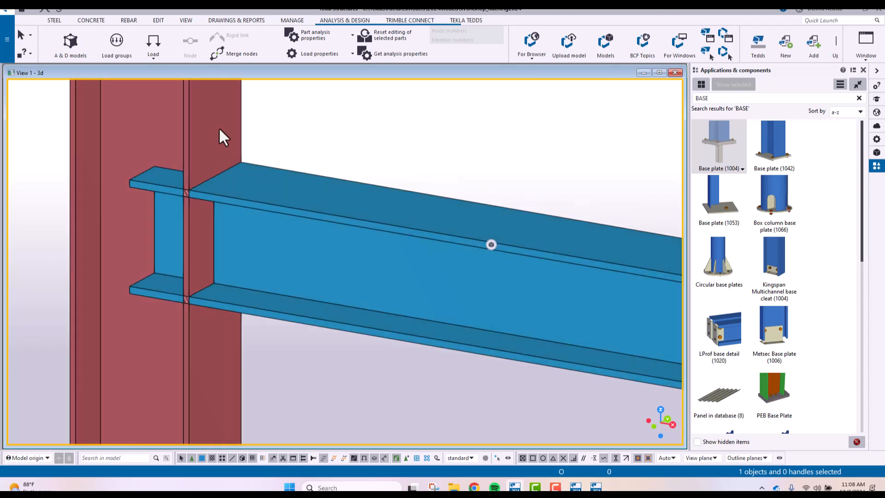
Step: Show the LVL1 beam's properties and inquire its object data to check the profile's width and height
{"action": "left_click", "coordinate": [292, 201]}
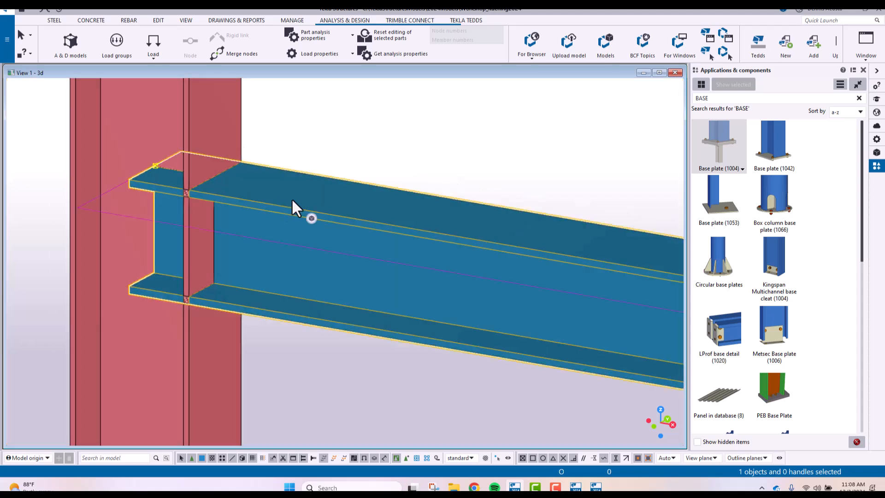
{"action": "double_click", "coordinate": [292, 201]}
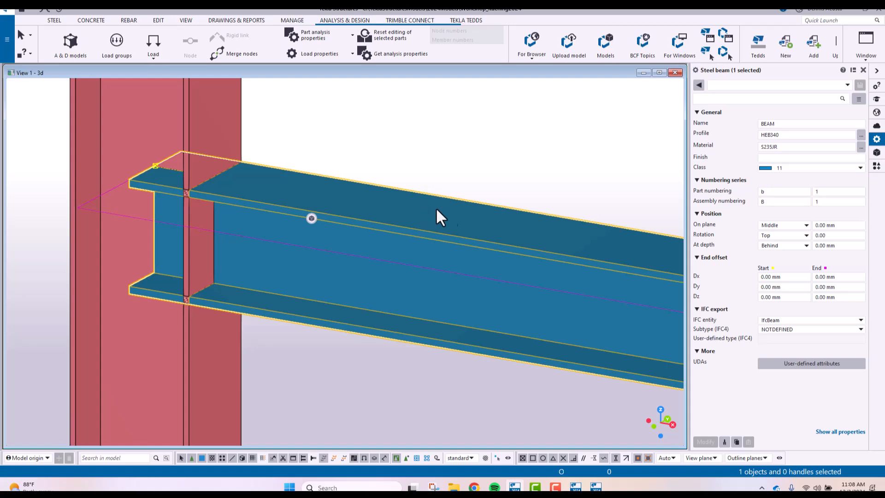
{"action": "right_click", "coordinate": [375, 217]}
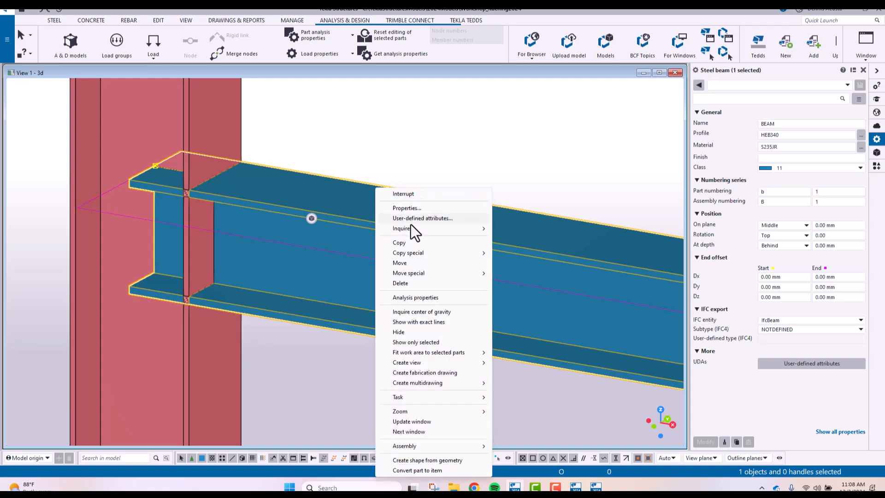
{"action": "mouse_move", "coordinate": [420, 229]}
{"action": "left_click", "coordinate": [524, 231]}
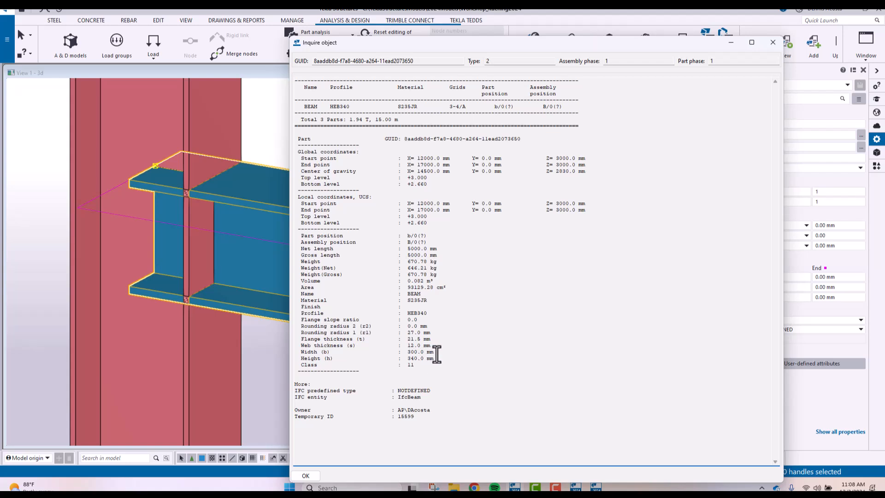
{"action": "left_click_drag", "start_coordinate": [437, 354], "coordinate": [293, 357]}
{"action": "left_click", "coordinate": [773, 43]}
{"action": "left_click", "coordinate": [414, 150]}
Step: Search the component catalog for 144 and open the End plate (144) settings beside the beam-to-column joint
{"action": "scroll", "coordinate": [189, 189], "scroll_direction": "up", "scroll_amount": 3}
{"action": "scroll", "coordinate": [189, 189], "scroll_direction": "up", "scroll_amount": 1}
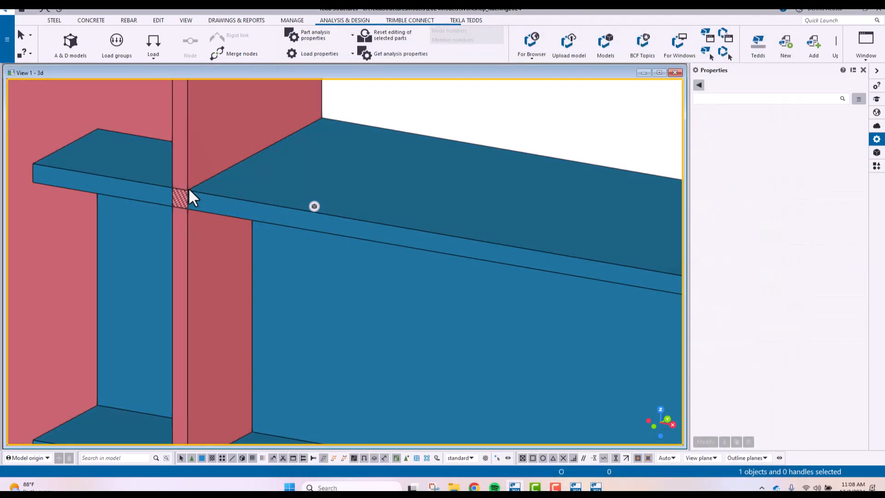
{"action": "scroll", "coordinate": [200, 200], "scroll_direction": "down", "scroll_amount": 5}
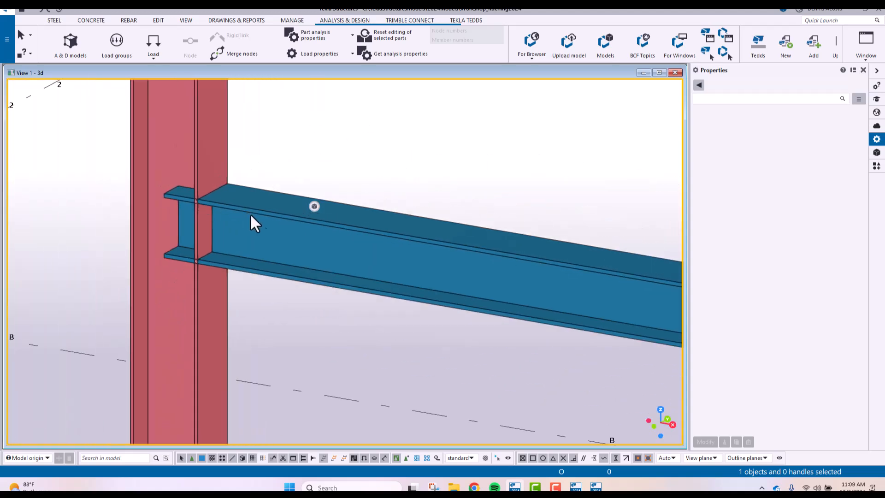
{"action": "mouse_move", "coordinate": [261, 232]}
{"action": "middle_mouse_down"}
{"action": "mouse_move", "coordinate": [263, 240]}
{"action": "mouse_move", "coordinate": [352, 270]}
{"action": "mouse_move", "coordinate": [362, 257]}
{"action": "mouse_move", "coordinate": [351, 257]}
{"action": "mouse_move", "coordinate": [322, 217]}
{"action": "mouse_move", "coordinate": [343, 224]}
{"action": "middle_mouse_up"}
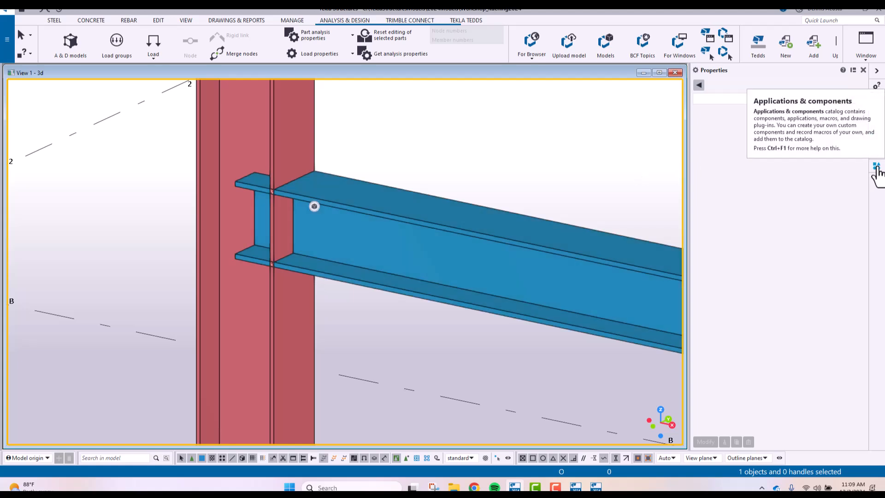
{"action": "left_click", "coordinate": [877, 168]}
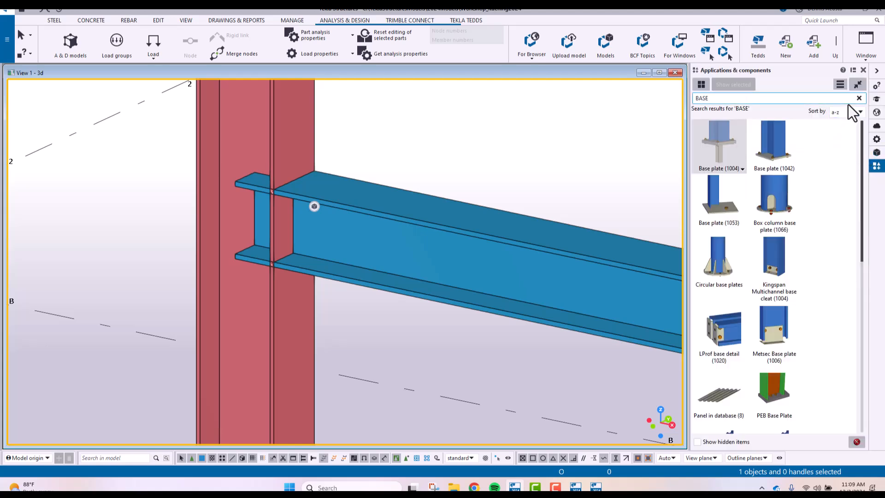
{"action": "double_click", "coordinate": [722, 100]}
{"action": "type", "text": "144"}
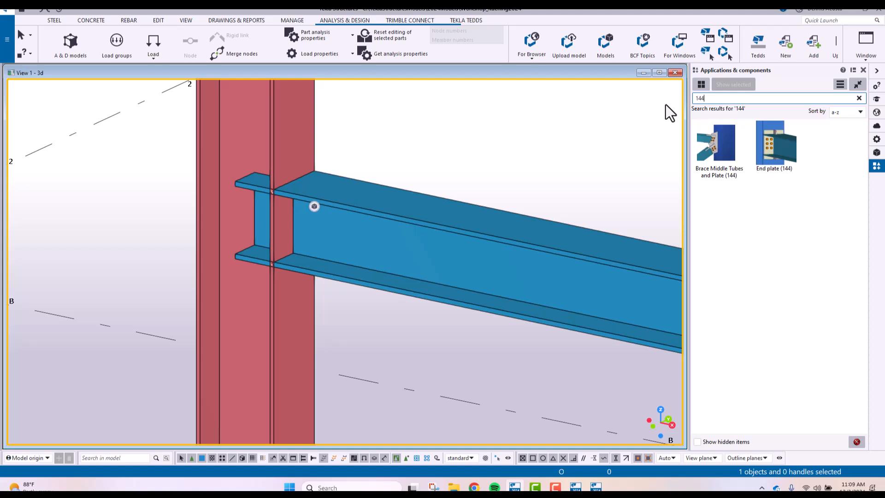
{"action": "double_click", "coordinate": [774, 150]}
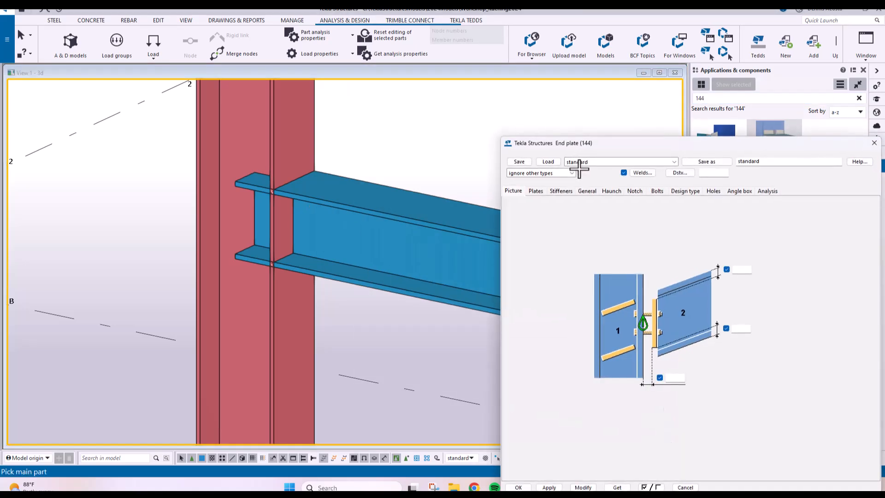
{"action": "left_click_drag", "start_coordinate": [613, 146], "coordinate": [482, 65]}
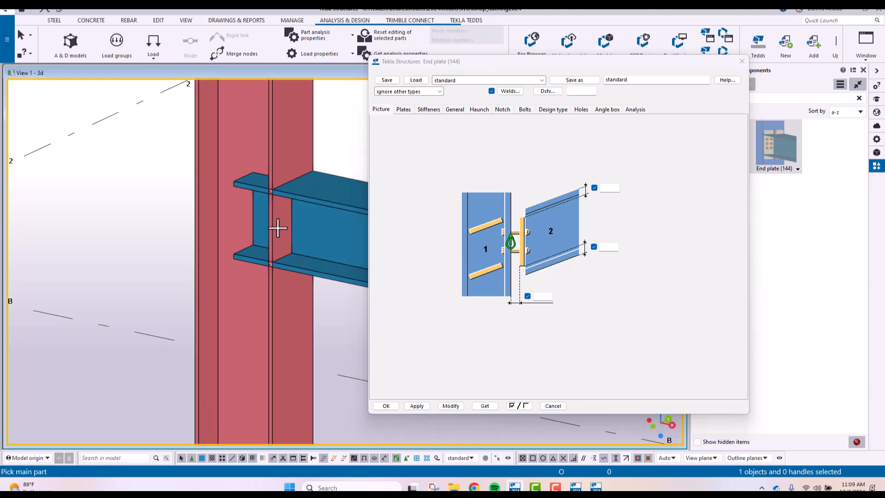
{"action": "middle_click_drag", "start_coordinate": [284, 229], "coordinate": [219, 211]}
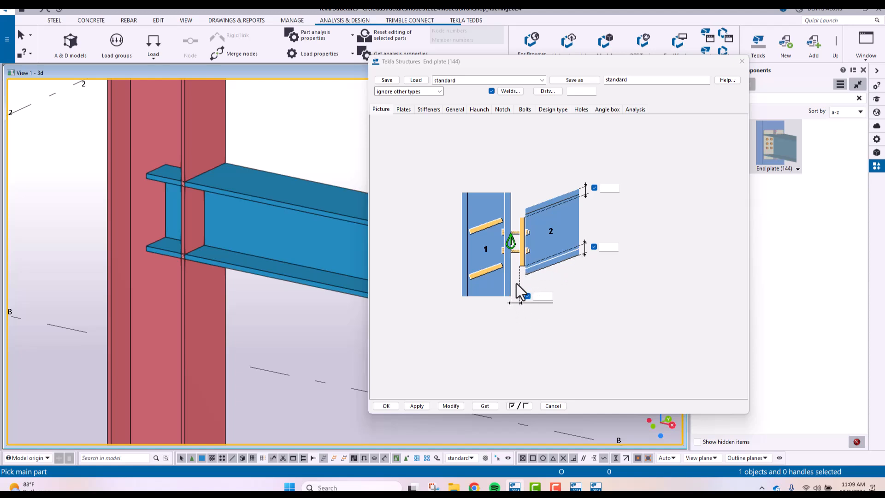
Step: Set the gap between column and end plate to 1 mm and the plate's top and bottom edge distances to -90 mm
{"action": "left_click", "coordinate": [539, 296]}
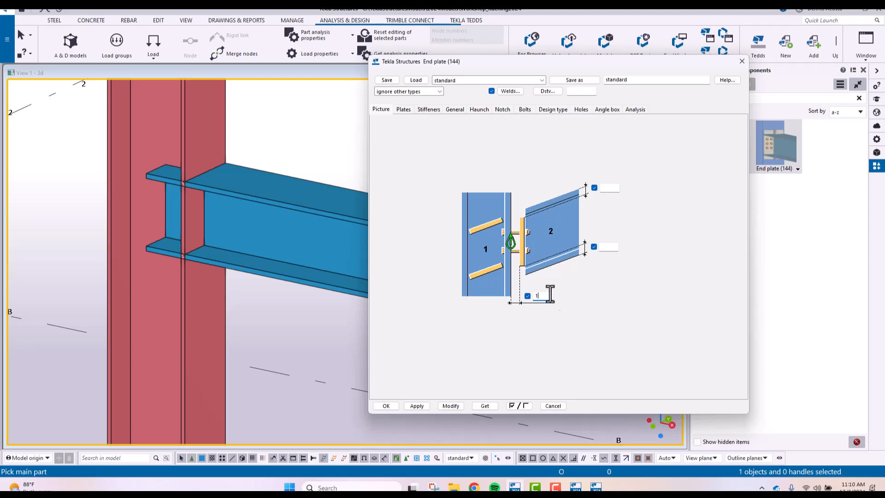
{"action": "left_click", "coordinate": [606, 187]}
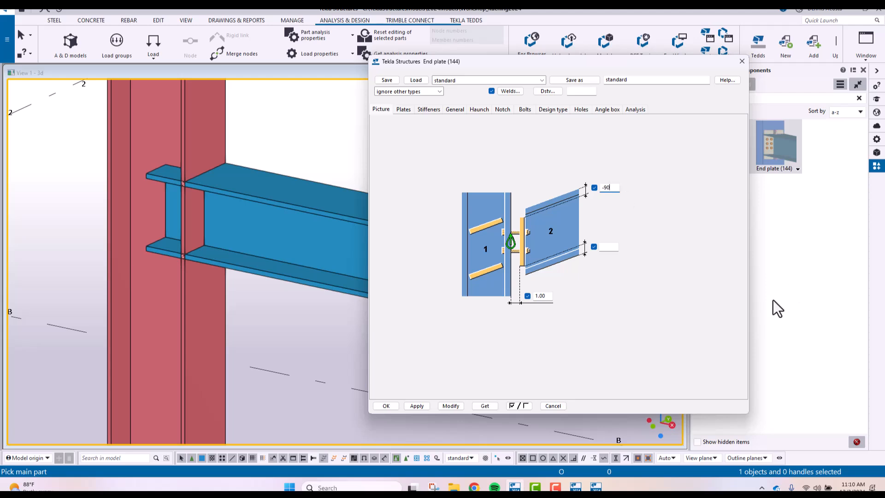
{"action": "left_click", "coordinate": [603, 248]}
{"action": "type", "text": "-90"}
Step: Set the end plate's thickness to 15 mm
{"action": "left_click", "coordinate": [404, 110]}
{"action": "left_click", "coordinate": [433, 132]}
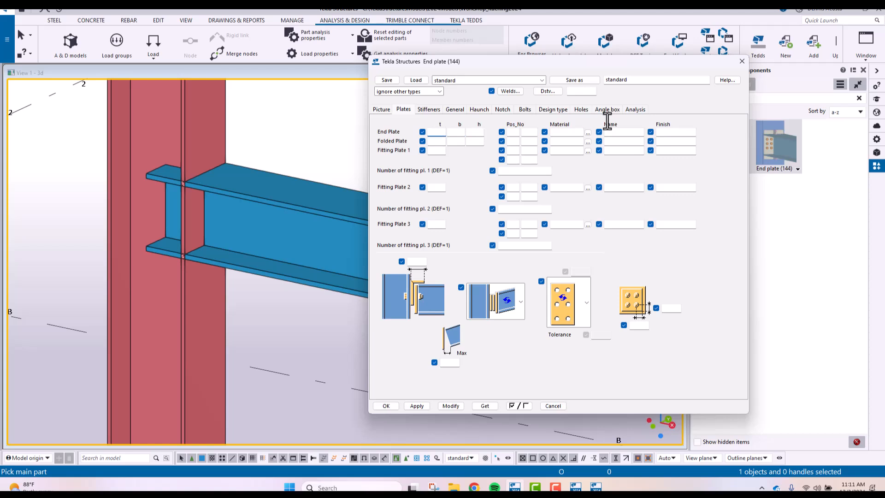
{"action": "type", "text": "15"}
Step: Set the End plate (144) stiffener creation option to no stiffeners
{"action": "left_click", "coordinate": [428, 110]}
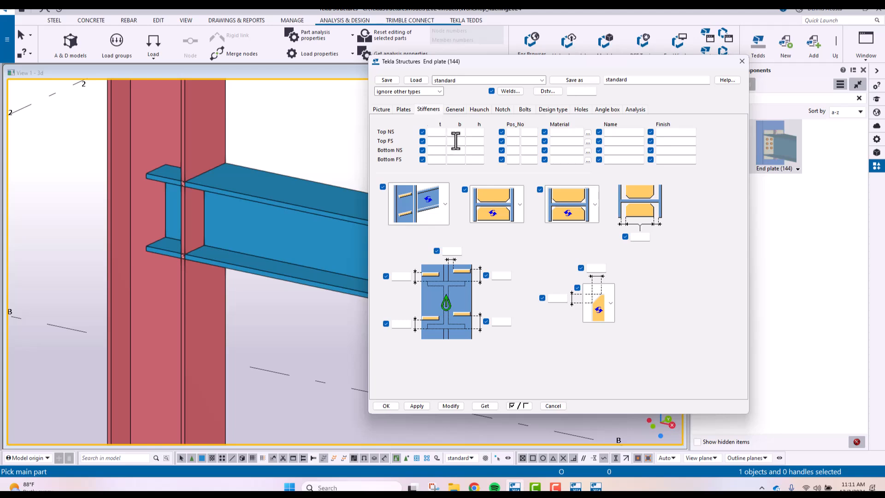
{"action": "left_click", "coordinate": [511, 213]}
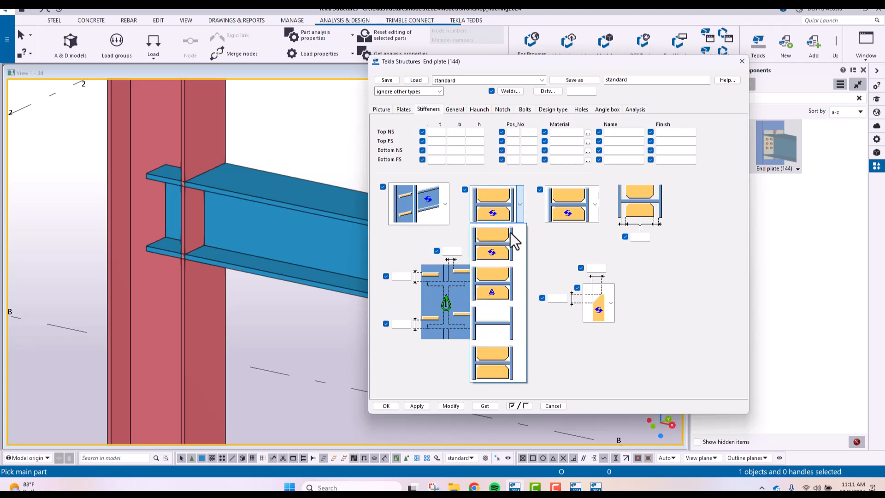
{"action": "left_click", "coordinate": [502, 359]}
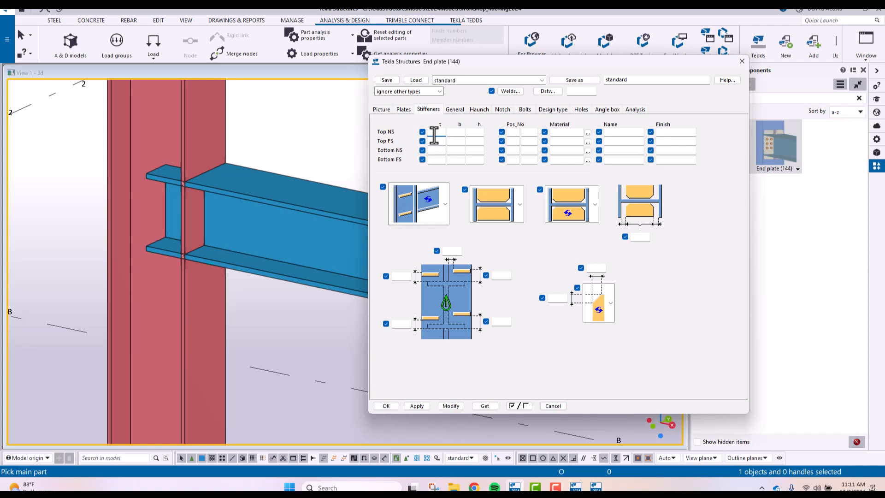
{"action": "left_click", "coordinate": [434, 133]}
{"action": "left_click", "coordinate": [505, 217]}
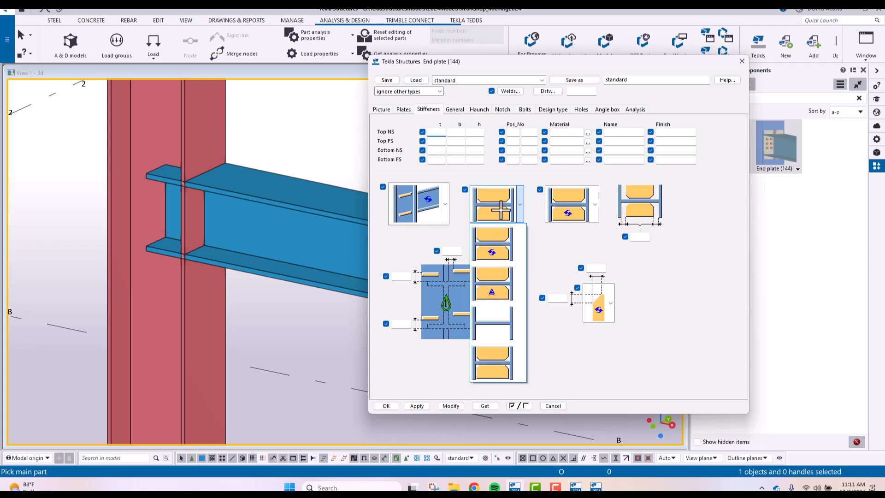
{"action": "left_click", "coordinate": [497, 323]}
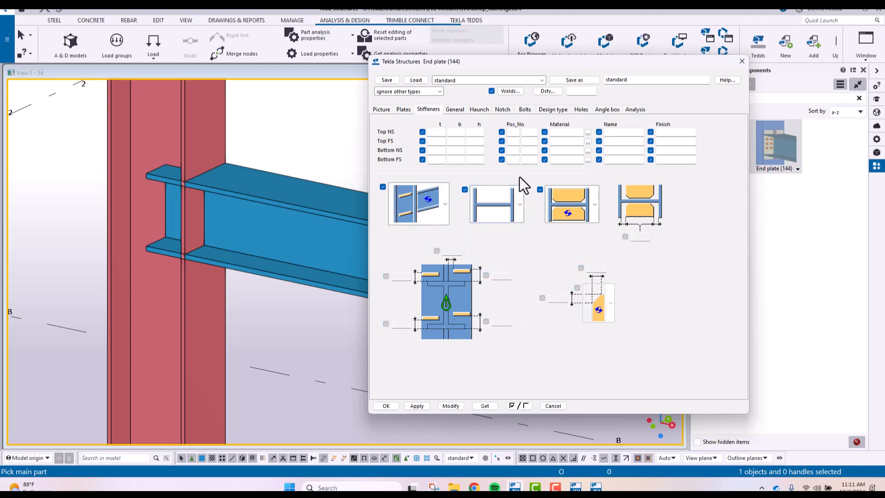
Step: Set the class of the End plate (144) connection parts to 6
{"action": "left_click", "coordinate": [457, 110]}
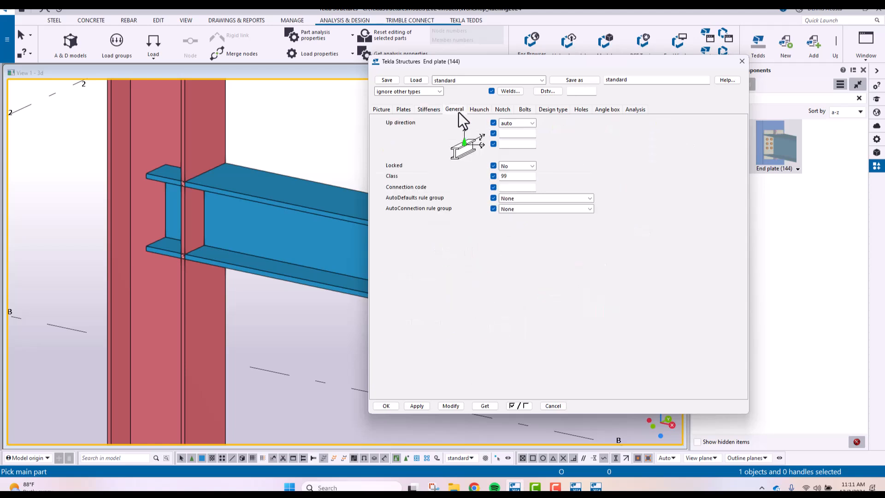
{"action": "left_click_drag", "start_coordinate": [515, 177], "coordinate": [422, 182]}
{"action": "type", "text": "6"}
{"action": "left_click", "coordinate": [436, 109]}
{"action": "left_click", "coordinate": [458, 108]}
Step: Set the End plate (144) haunch option to create both a top and a bottom haunch plate
{"action": "left_click", "coordinate": [480, 109]}
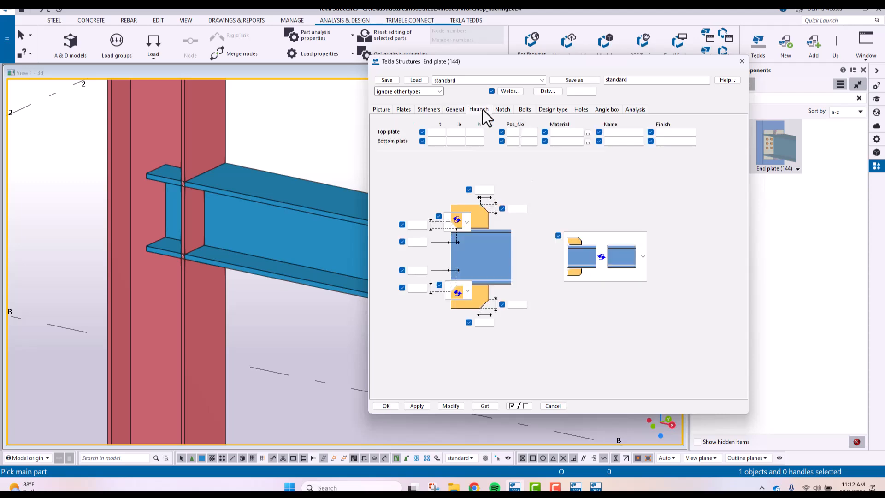
{"action": "left_click", "coordinate": [593, 256]}
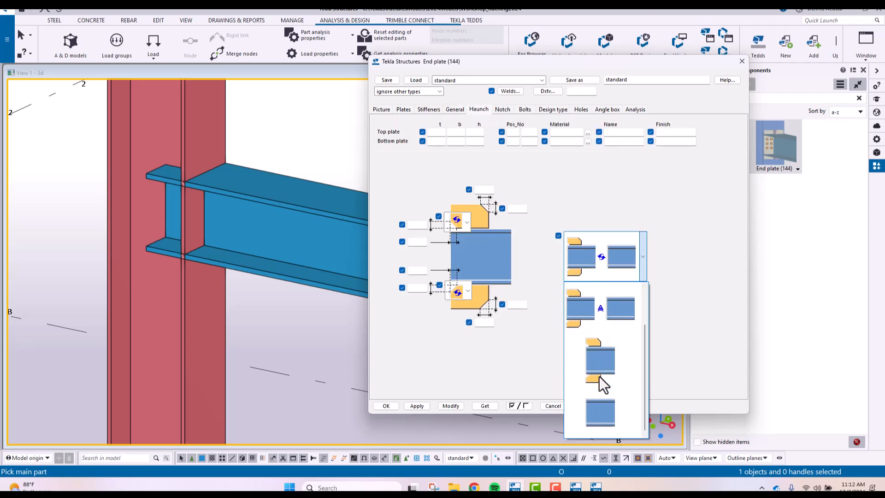
{"action": "left_click", "coordinate": [600, 408]}
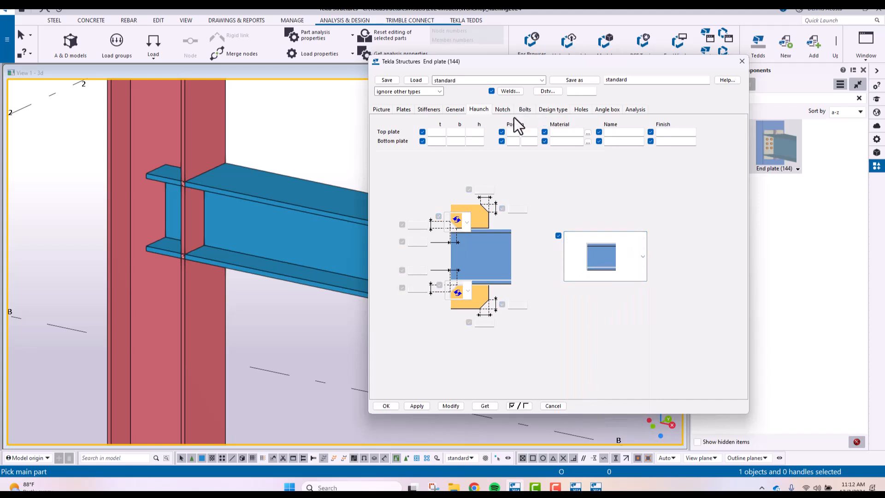
{"action": "left_click", "coordinate": [593, 251]}
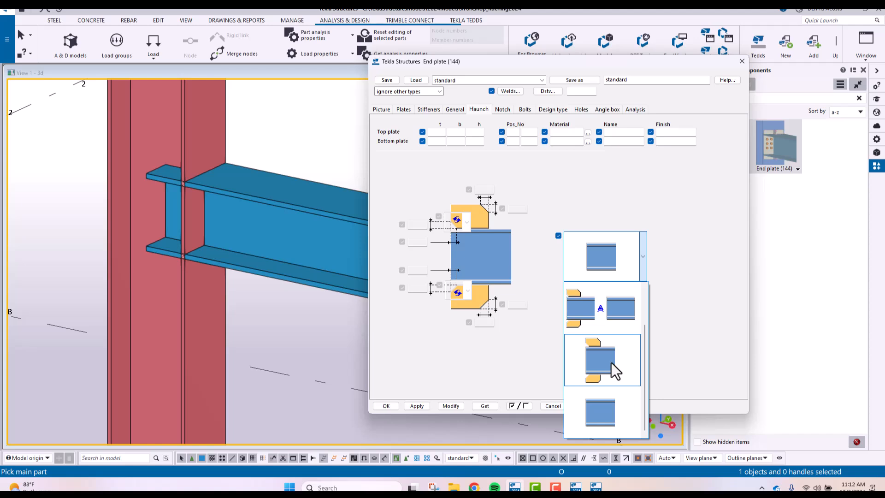
{"action": "left_click", "coordinate": [600, 355]}
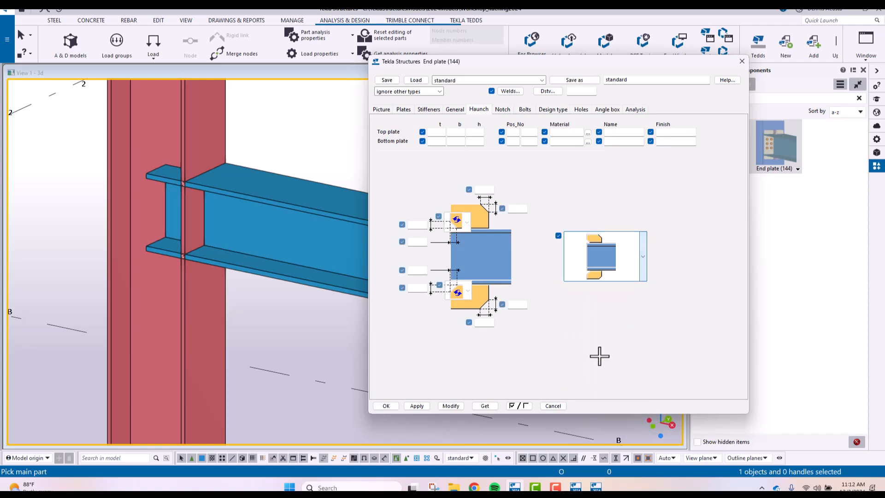
Step: Set the top and bottom haunch plates to 8 mm thickness, 90 mm width and 90 mm height
{"action": "left_click", "coordinate": [432, 133]}
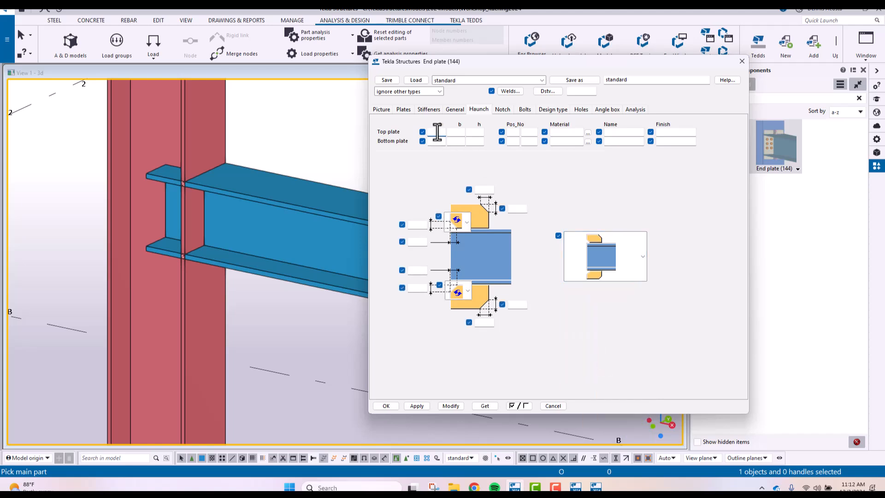
{"action": "type", "text": "8."}
{"action": "left_click", "coordinate": [438, 141]}
{"action": "type", "text": "8"}
{"action": "left_click", "coordinate": [461, 132]}
{"action": "type", "text": "90"}
{"action": "left_click", "coordinate": [474, 133]}
{"action": "type", "text": "90"}
{"action": "left_click", "coordinate": [454, 141]}
{"action": "type", "text": "90"}
{"action": "left_click", "coordinate": [475, 141]}
{"action": "type", "text": "90"}
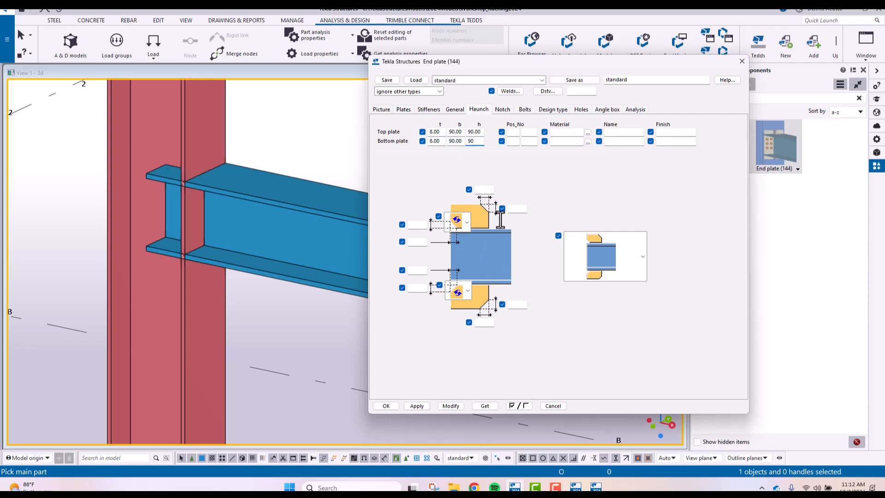
Step: Give both haunch plates a straight inner corner chamfer with 10 mm dimensions in each direction
{"action": "left_click", "coordinate": [466, 223]}
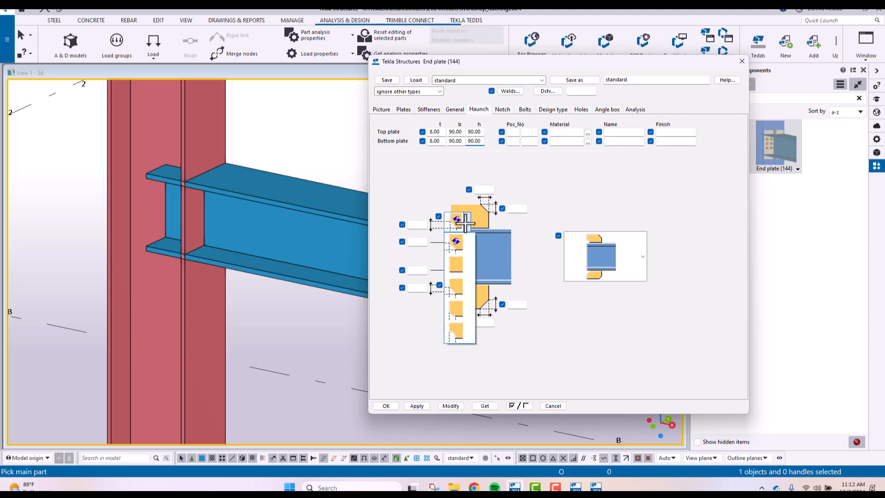
{"action": "left_click", "coordinate": [459, 293]}
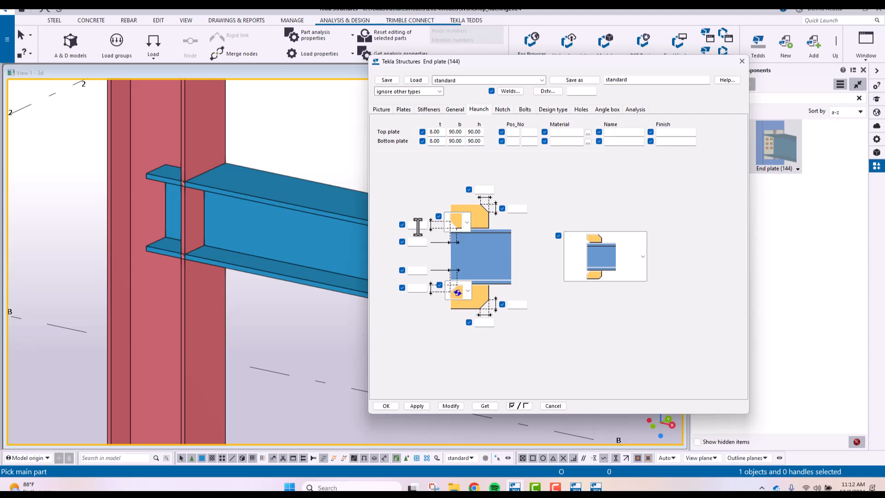
{"action": "type", "text": "10"}
{"action": "left_click", "coordinate": [417, 242]}
{"action": "type", "text": "1"}
{"action": "left_click", "coordinate": [462, 295]}
{"action": "left_click", "coordinate": [456, 345]}
{"action": "left_click", "coordinate": [418, 271]}
{"action": "type", "text": "10"}
{"action": "left_click", "coordinate": [417, 287]}
{"action": "type", "text": "10"}
Step: Set the outer corner chamfers of the top and bottom haunch plates to 80 x 80 mm
{"action": "left_click", "coordinate": [486, 190]}
{"action": "type", "text": "80"}
{"action": "left_click", "coordinate": [524, 209]}
{"action": "type", "text": "80"}
{"action": "left_click", "coordinate": [514, 305]}
{"action": "type", "text": "80"}
{"action": "left_click", "coordinate": [484, 322]}
Step: Set the connection bolts to standard 7990, size 20 and a tolerance of 2 mm
{"action": "left_click", "coordinate": [525, 110]}
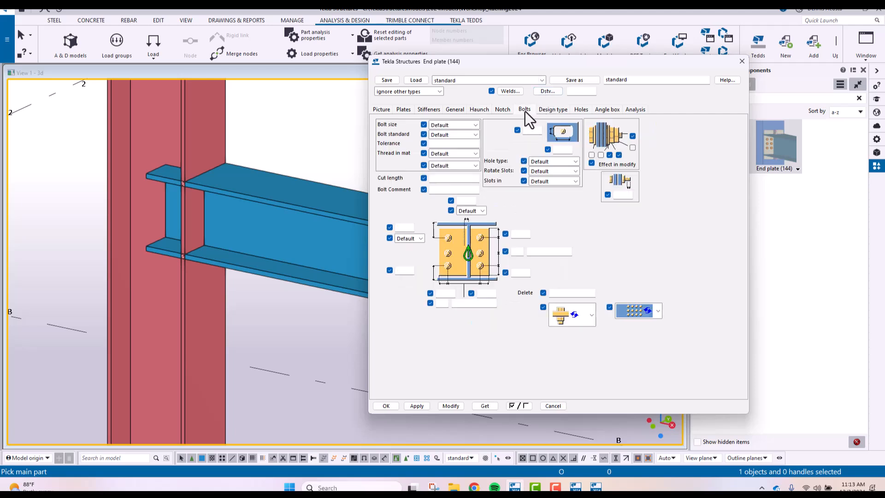
{"action": "left_click", "coordinate": [475, 135]}
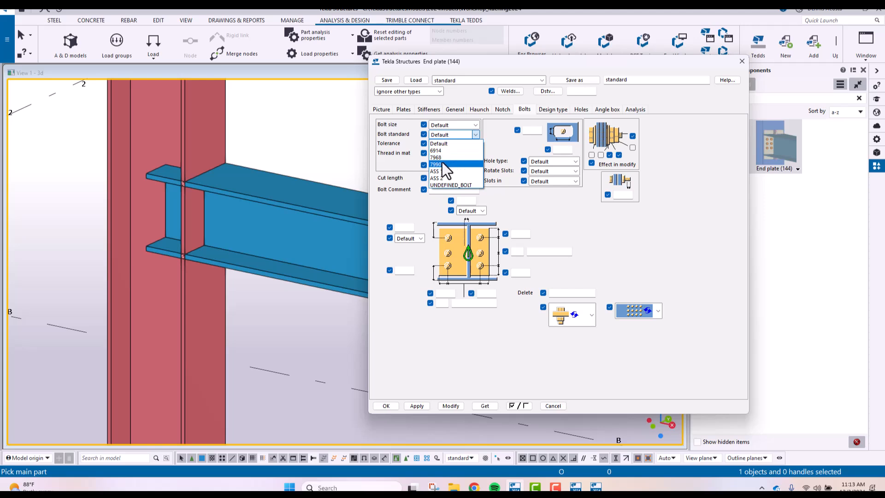
{"action": "left_click", "coordinate": [443, 163]}
{"action": "left_click", "coordinate": [476, 126]}
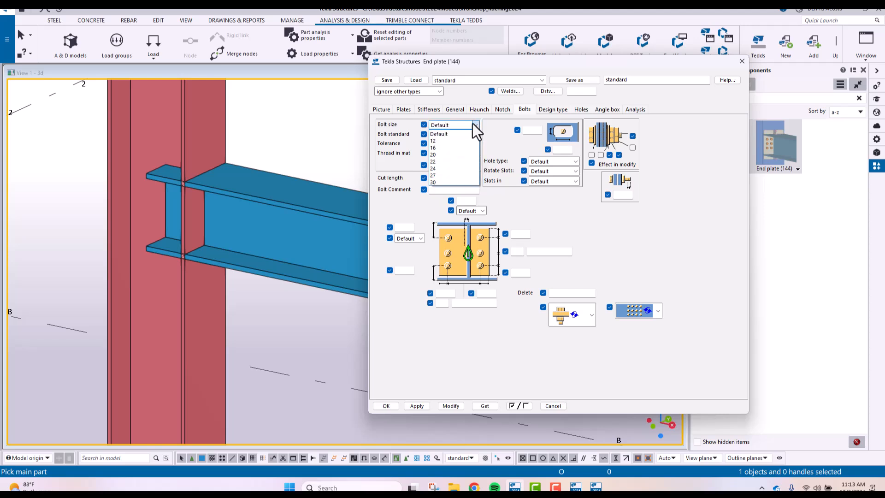
{"action": "left_click", "coordinate": [442, 155]}
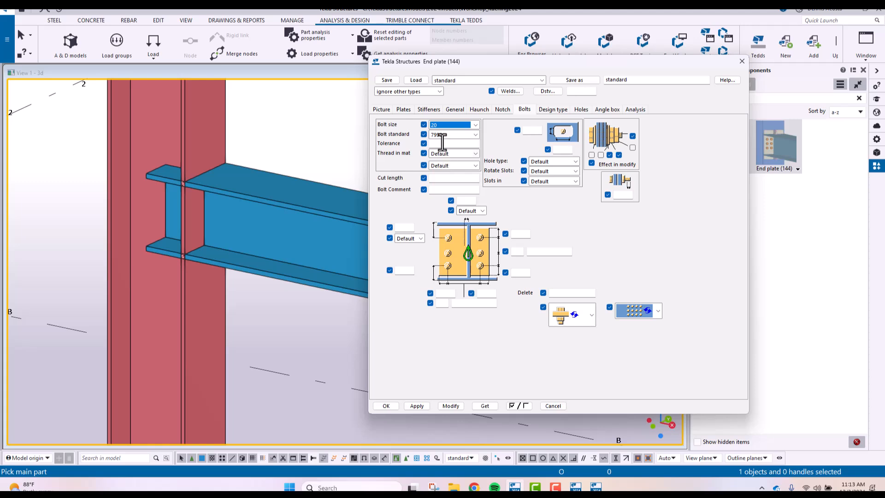
{"action": "left_click", "coordinate": [443, 144]}
Step: Position the bolt group horizontally from Middle and vertically from Top with a -50 mm distance
{"action": "left_click", "coordinate": [472, 211]}
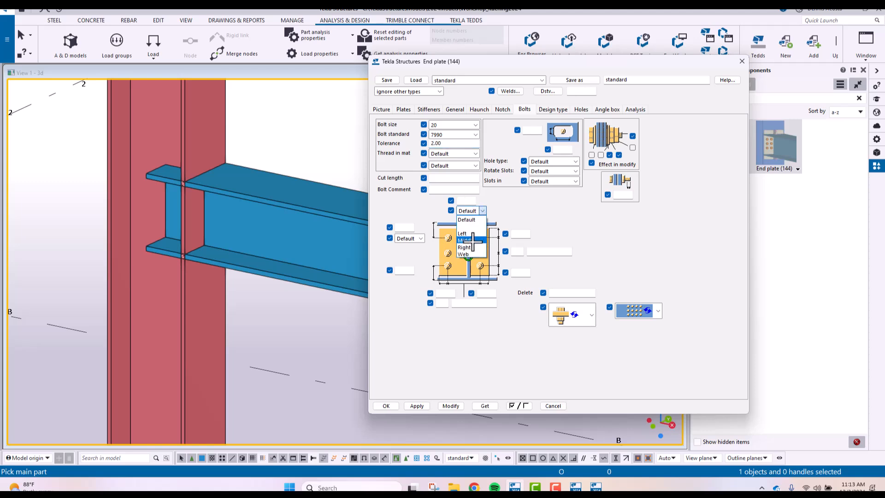
{"action": "left_click", "coordinate": [466, 240]}
{"action": "left_click", "coordinate": [420, 239]}
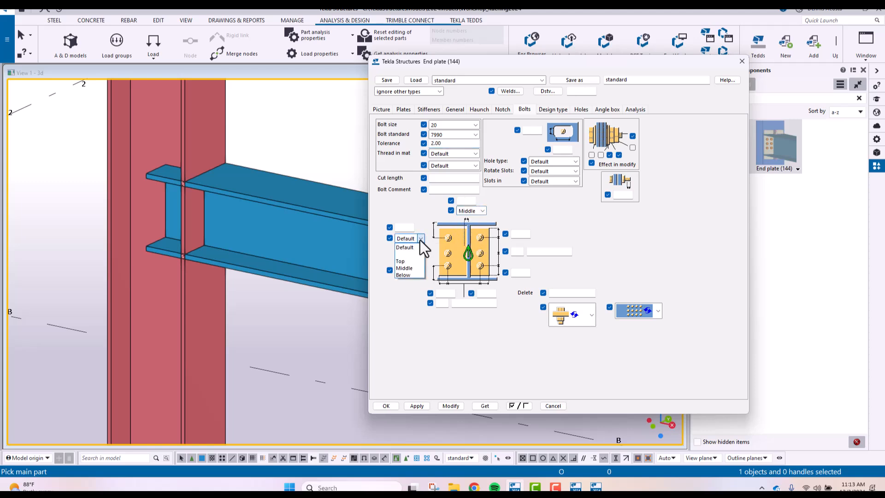
{"action": "left_click", "coordinate": [404, 260]}
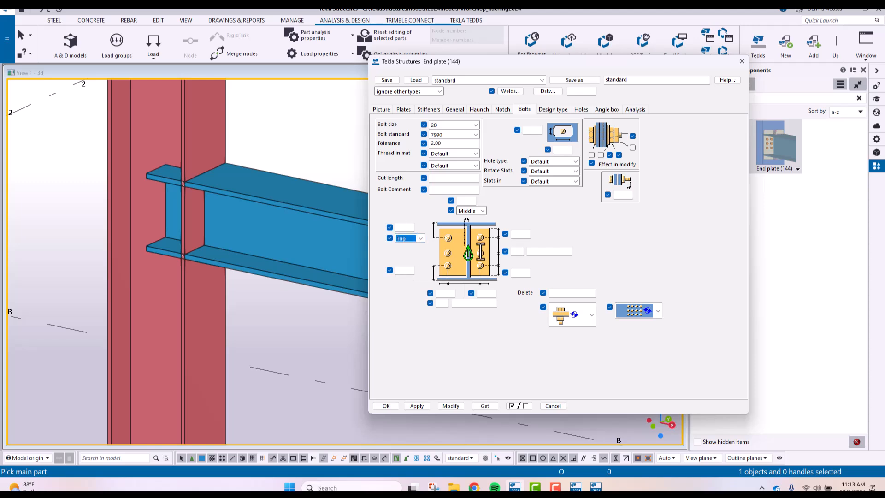
{"action": "left_click", "coordinate": [399, 227]}
{"action": "type", "text": "-50"}
Step: Define 2 bolt columns spaced 140 mm apart with 80 mm edge distances on both sides
{"action": "left_click", "coordinate": [441, 303]}
{"action": "type", "text": "2"}
{"action": "left_click", "coordinate": [470, 303]}
{"action": "type", "text": "140"}
{"action": "left_click", "coordinate": [443, 293]}
{"action": "type", "text": "80"}
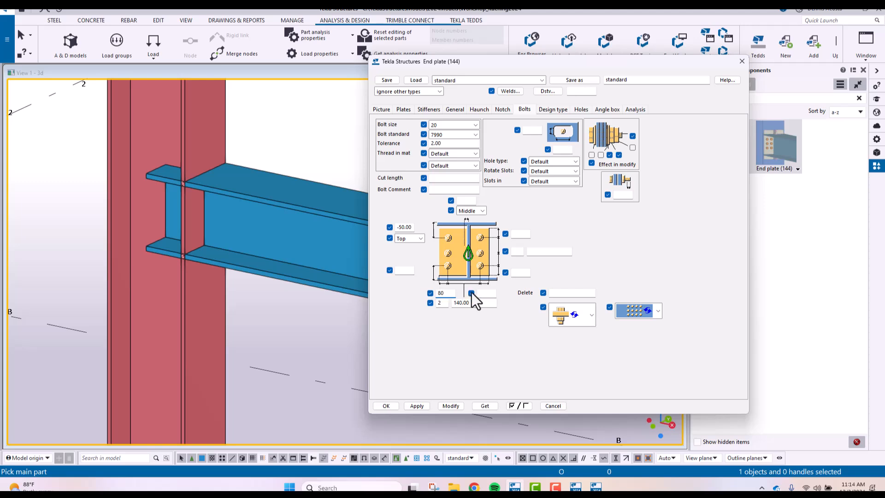
{"action": "left_click", "coordinate": [480, 294]}
Step: Set the number of bolt rows in the End plate (144) bolt group to 4
{"action": "left_click", "coordinate": [517, 252]}
{"action": "type", "text": "4"}
{"action": "left_click", "coordinate": [542, 254]}
Step: Inquire the beam's properties to check its height, and close the report
{"action": "right_click", "coordinate": [295, 159]}
{"action": "left_click", "coordinate": [314, 158]}
{"action": "right_click", "coordinate": [279, 189]}
{"action": "mouse_move", "coordinate": [306, 228]}
{"action": "left_click", "coordinate": [426, 228]}
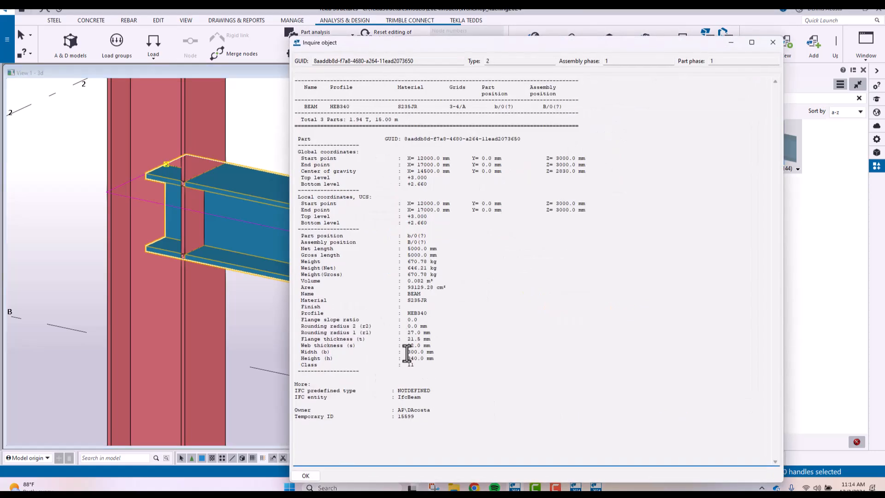
{"action": "left_click_drag", "start_coordinate": [434, 359], "coordinate": [391, 359]}
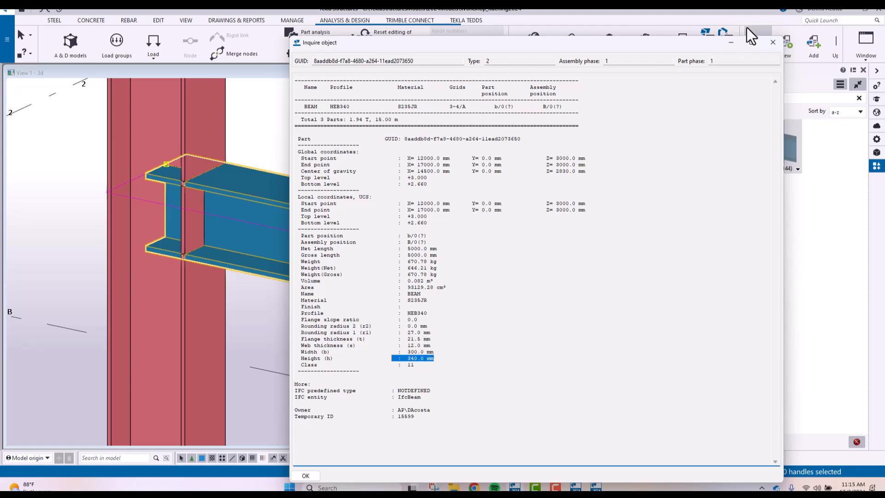
{"action": "left_click", "coordinate": [773, 42]}
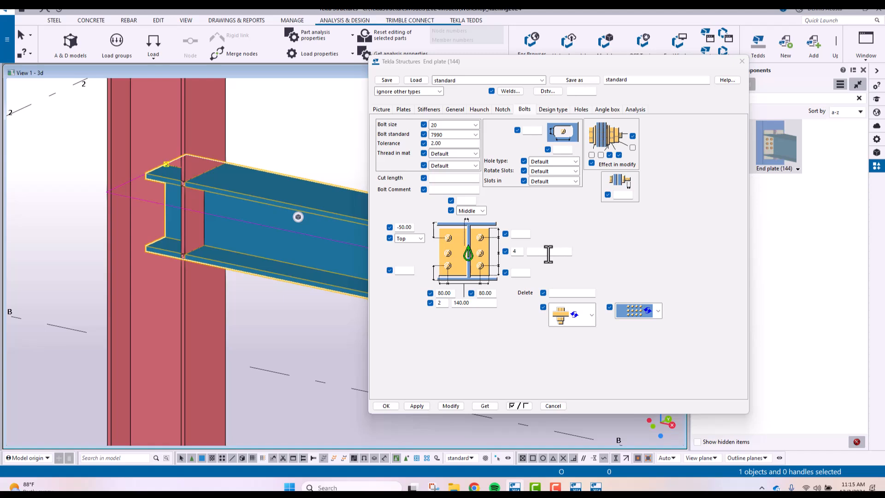
Step: Set the bolt row spacings to 100 150 100 mm and apply the End plate (144) settings
{"action": "left_click", "coordinate": [525, 233]}
{"action": "left_click", "coordinate": [533, 251]}
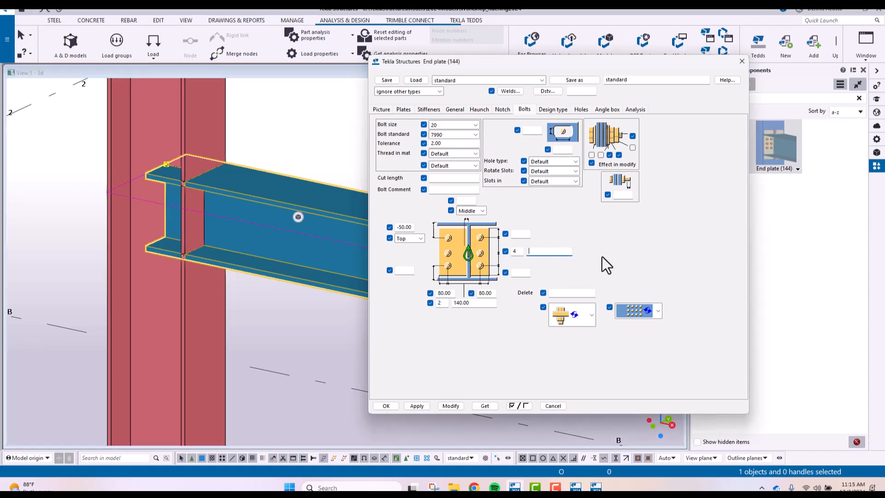
{"action": "type", "text": "100 150 100"}
{"action": "left_click", "coordinate": [421, 407]}
{"action": "mouse_move", "coordinate": [536, 67]}
{"action": "left_mouse_down"}
{"action": "mouse_move", "coordinate": [562, 68]}
{"action": "mouse_move", "coordinate": [542, 55]}
{"action": "left_mouse_up"}
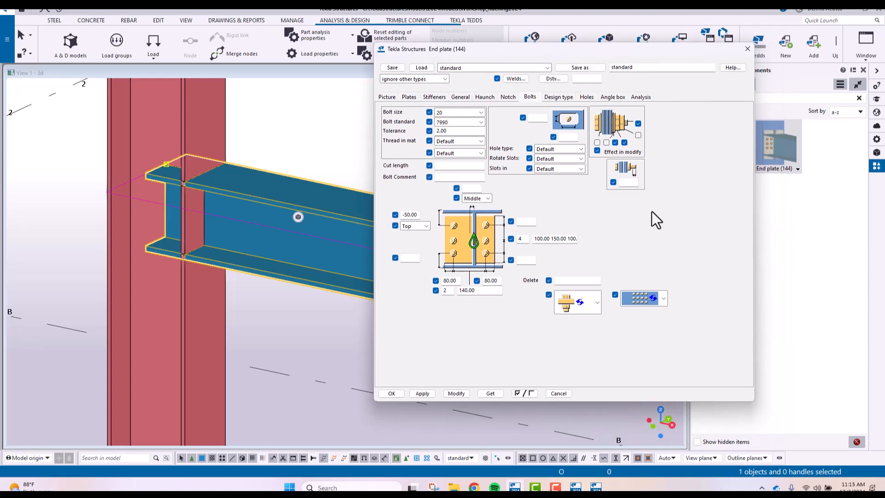
Step: Set the end plate's thickness to 20 mm
{"action": "left_click", "coordinate": [387, 97]}
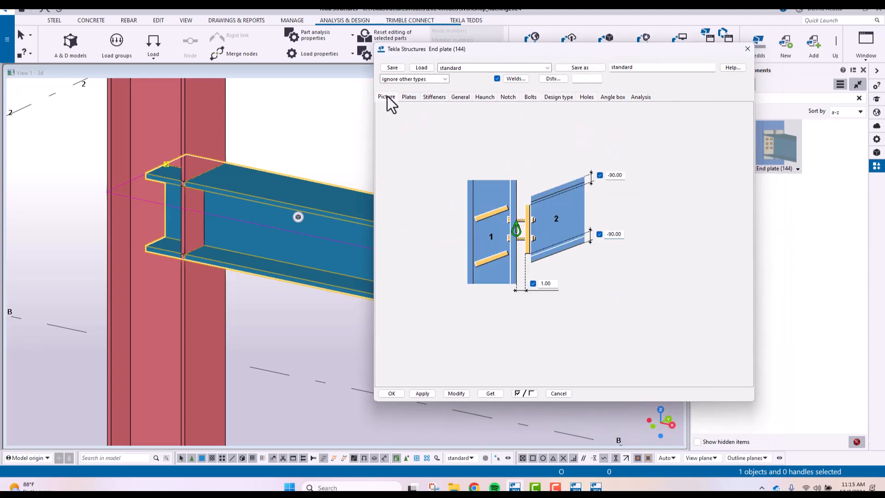
{"action": "double_click", "coordinate": [609, 177]}
{"action": "left_click_drag", "start_coordinate": [643, 50], "coordinate": [634, 54]}
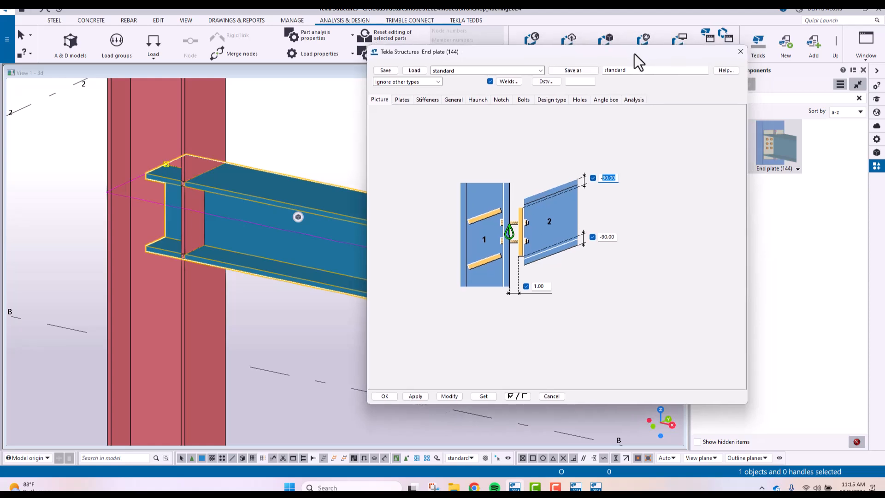
{"action": "left_click", "coordinate": [403, 99]}
{"action": "double_click", "coordinate": [433, 122]}
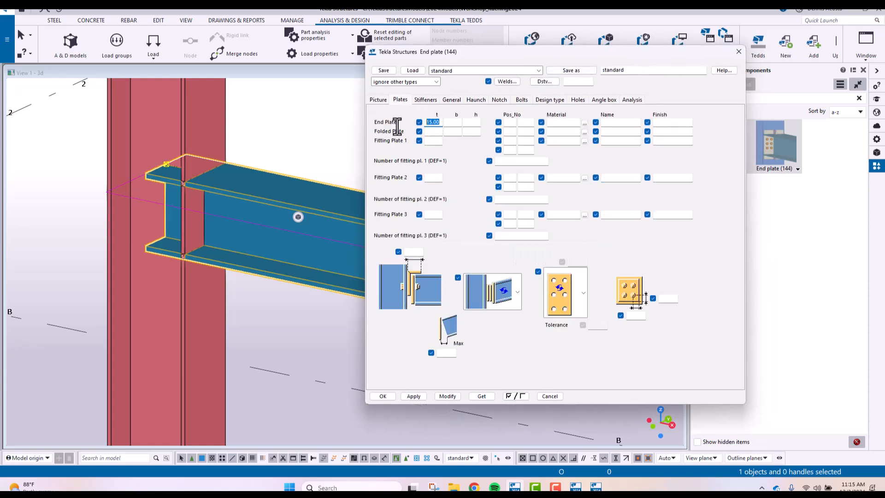
{"action": "type", "text": "20"}
Step: Review the End plate (144) stiffener, class, haunch, bolt and edge distance settings
{"action": "left_click", "coordinate": [425, 101]}
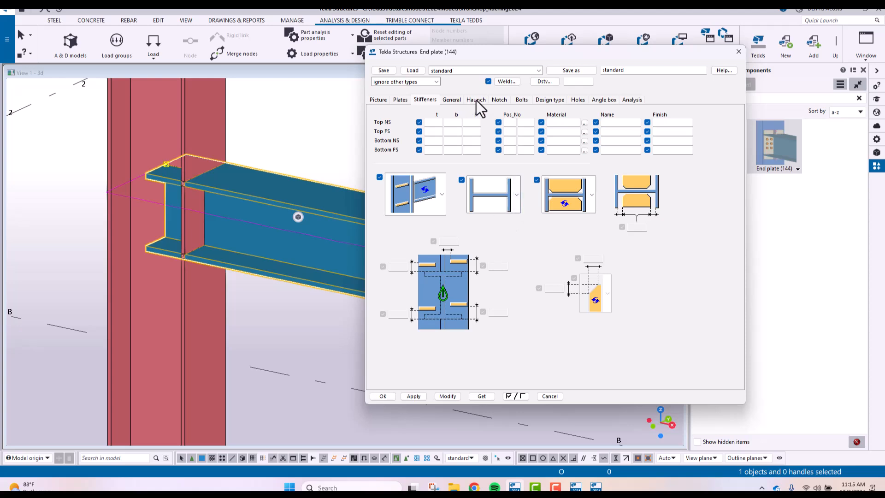
{"action": "left_click", "coordinate": [449, 100]}
{"action": "double_click", "coordinate": [503, 167]}
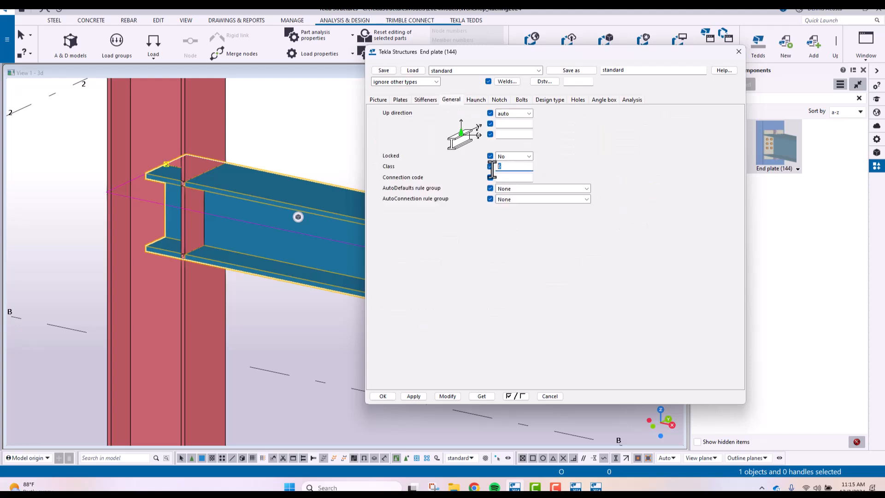
{"action": "left_click", "coordinate": [476, 101]}
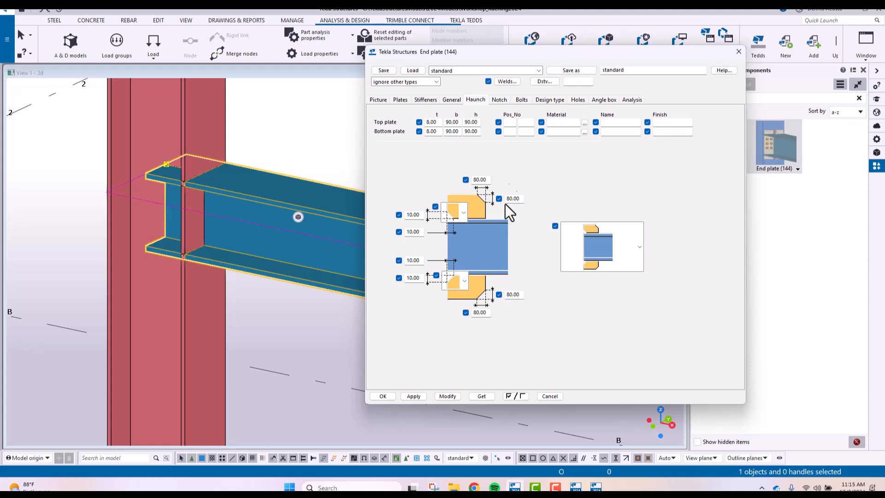
{"action": "left_click", "coordinate": [521, 100]}
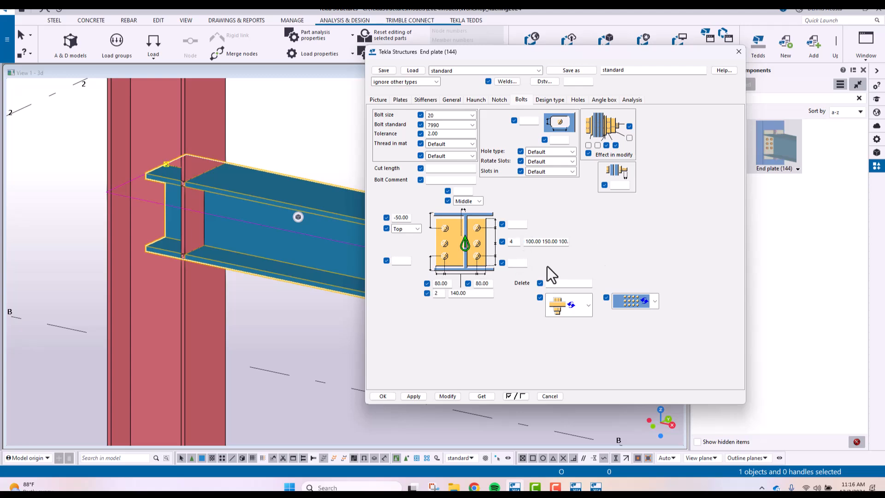
{"action": "left_click", "coordinate": [517, 264]}
{"action": "left_click", "coordinate": [379, 100]}
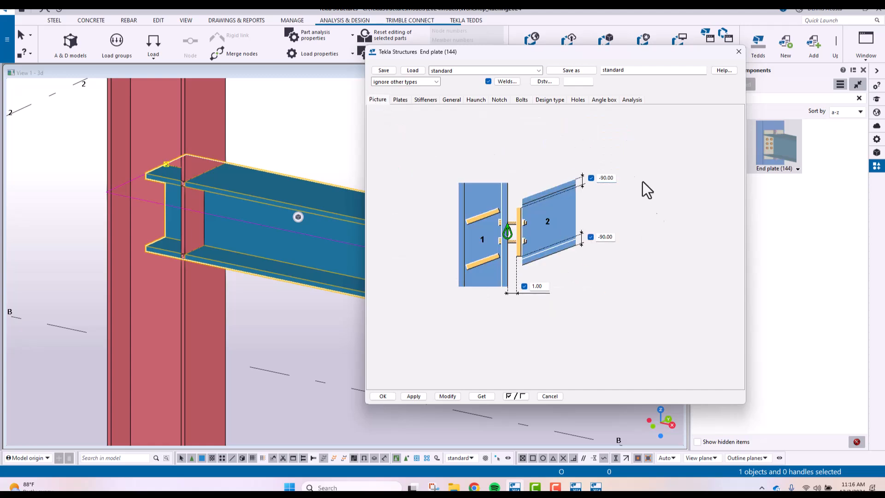
{"action": "left_click", "coordinate": [520, 100]}
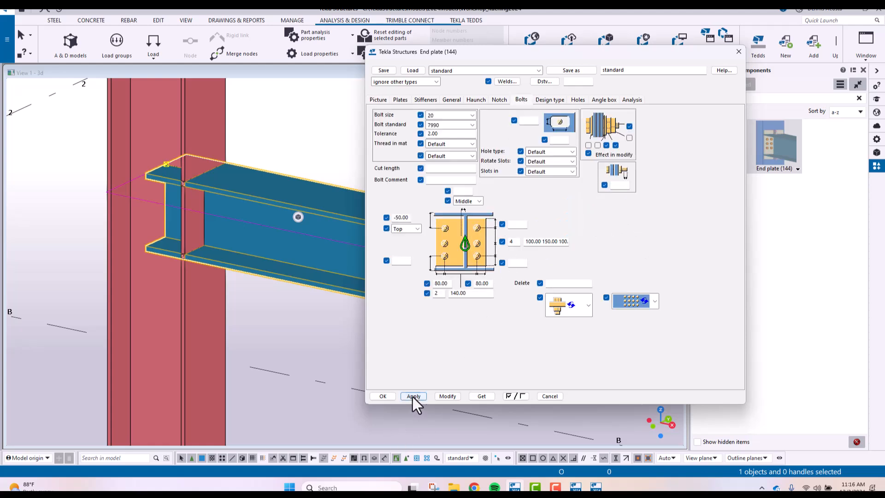
Step: Create the End plate (144) connection with the column as main part and the beam as secondary part, and end the command
{"action": "left_click", "coordinate": [775, 152]}
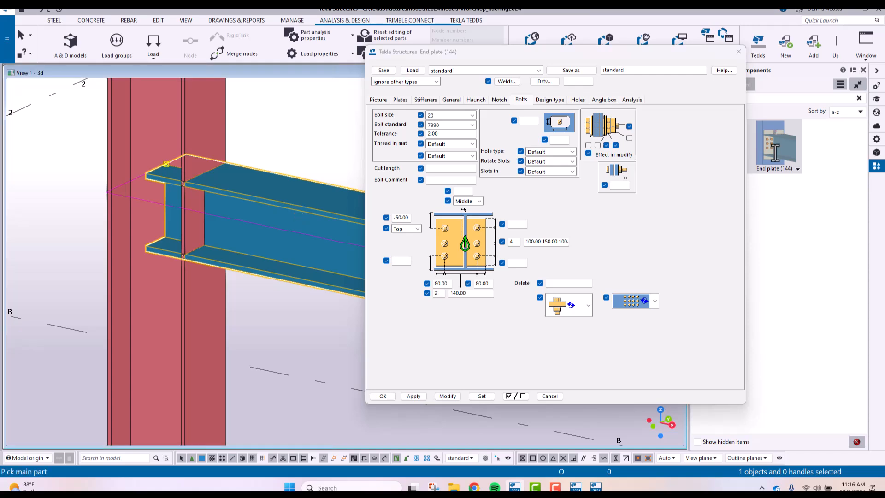
{"action": "left_click", "coordinate": [189, 101]}
{"action": "left_click", "coordinate": [298, 204]}
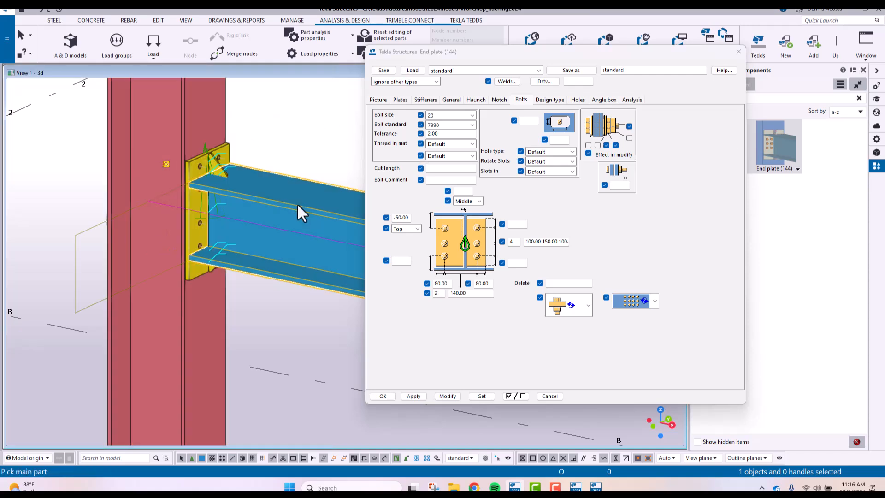
{"action": "right_click", "coordinate": [276, 133]}
{"action": "left_click", "coordinate": [290, 138]}
Step: Set the end plate bolts to 5 rows with spacings 120 2*80 120 mm and modify the beam-to-column connection
{"action": "middle_click_drag", "start_coordinate": [263, 225], "coordinate": [172, 201]}
{"action": "scroll", "coordinate": [261, 206], "scroll_direction": "up", "scroll_amount": 2}
{"action": "scroll", "coordinate": [208, 219], "scroll_direction": "up", "scroll_amount": 2}
{"action": "key", "text": "v"}
{"action": "left_click", "coordinate": [157, 234]}
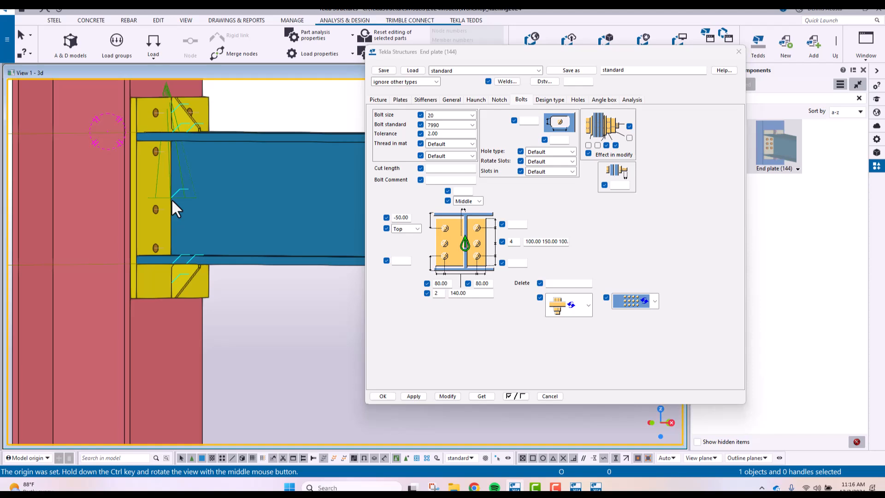
{"action": "left_click", "coordinate": [516, 241]}
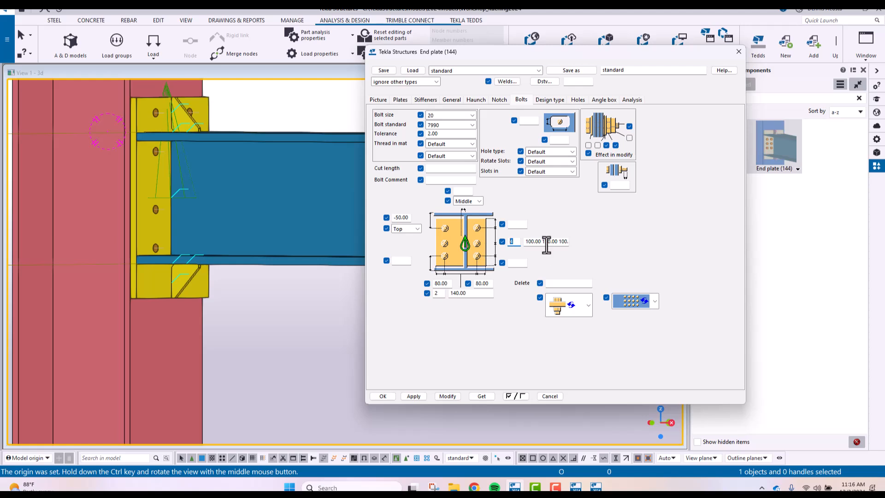
{"action": "type", "text": "5"}
{"action": "key", "text": "Tab"}
{"action": "type", "text": "120 2*80 120"}
{"action": "left_click", "coordinate": [446, 396]}
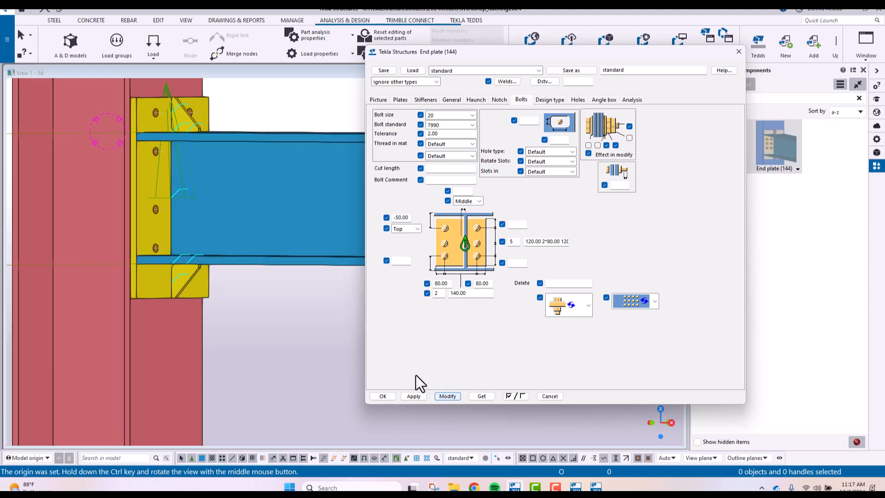
{"action": "left_click", "coordinate": [141, 195]}
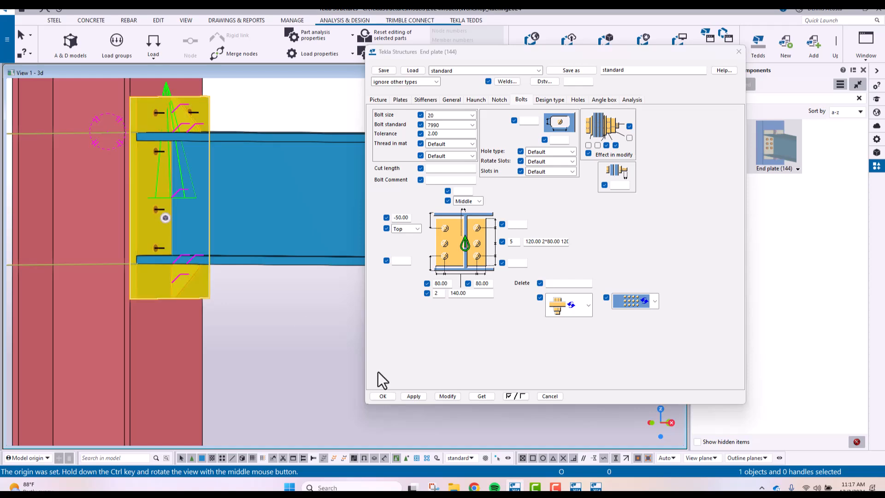
{"action": "left_click", "coordinate": [446, 397]}
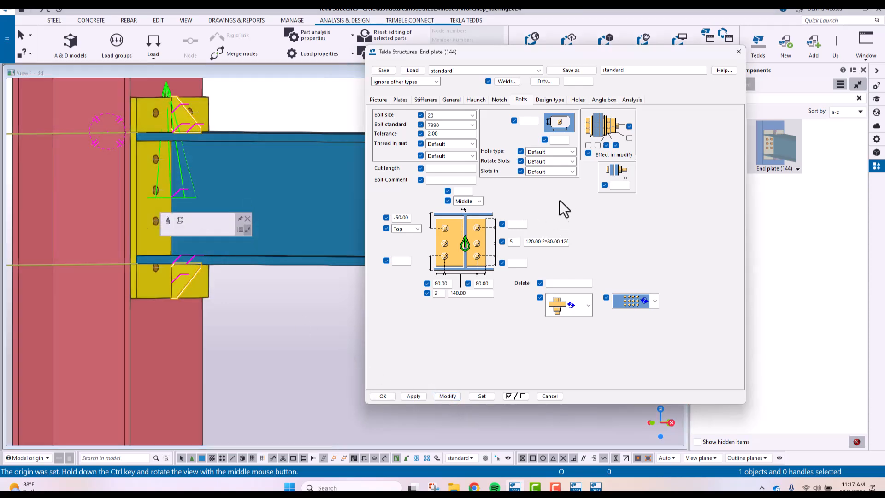
Step: Set the first bolt row spacing to 130 mm and the middle spacings to 2*90 mm, modifying the connection
{"action": "left_click", "coordinate": [531, 243]}
{"action": "type", "text": "3"}
{"action": "left_click", "coordinate": [448, 397]}
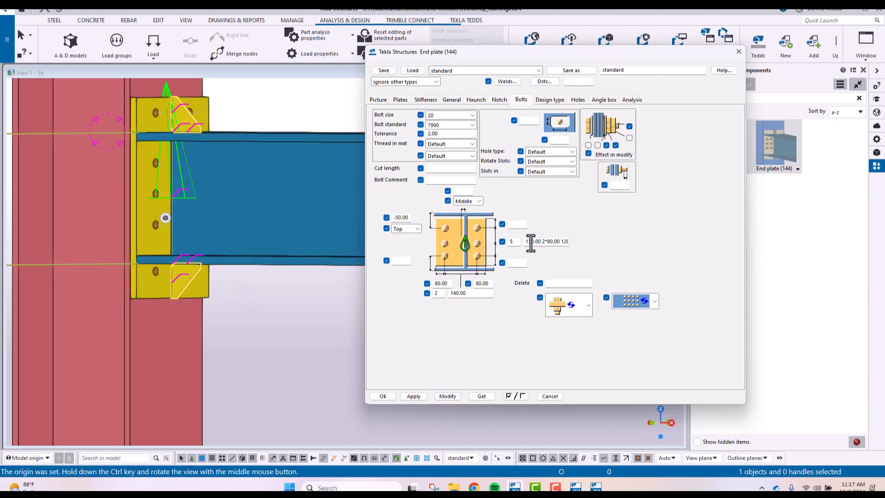
{"action": "left_click", "coordinate": [549, 244]}
{"action": "left_click", "coordinate": [447, 396]}
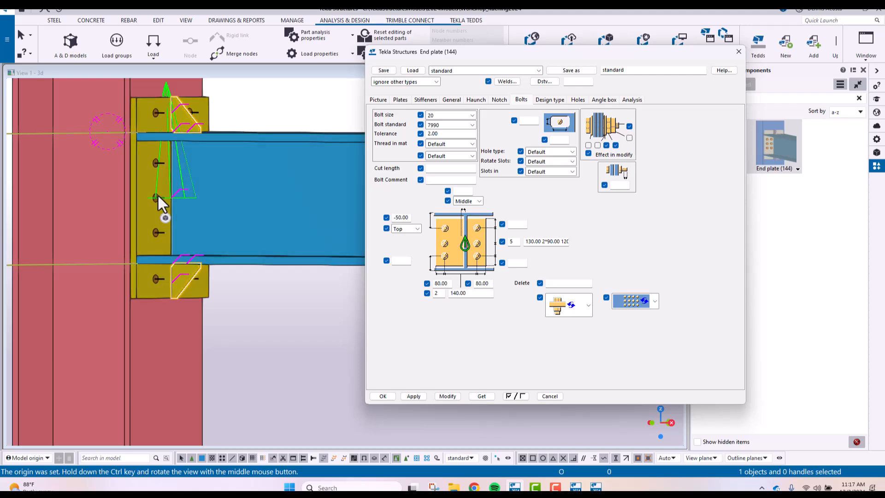
Step: Set the representation of bolts in the 3d view to Exact and close the view properties
{"action": "scroll", "coordinate": [164, 196], "scroll_direction": "up", "scroll_amount": 5}
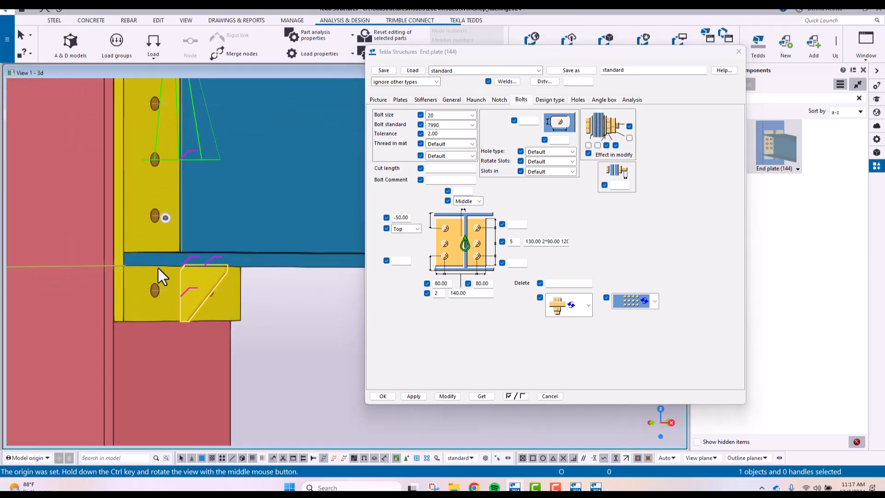
{"action": "middle_click_drag", "start_coordinate": [167, 252], "coordinate": [251, 313], "text": "ctrl"}
{"action": "double_click", "coordinate": [251, 314]}
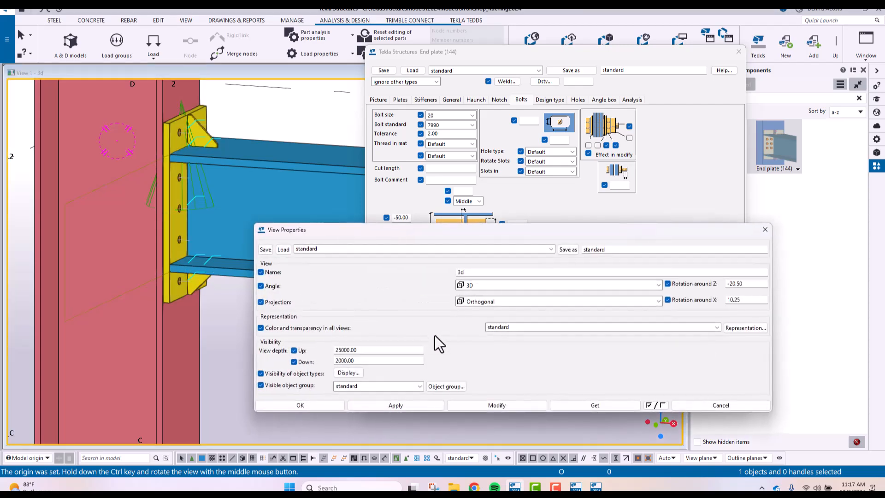
{"action": "left_click", "coordinate": [351, 373]}
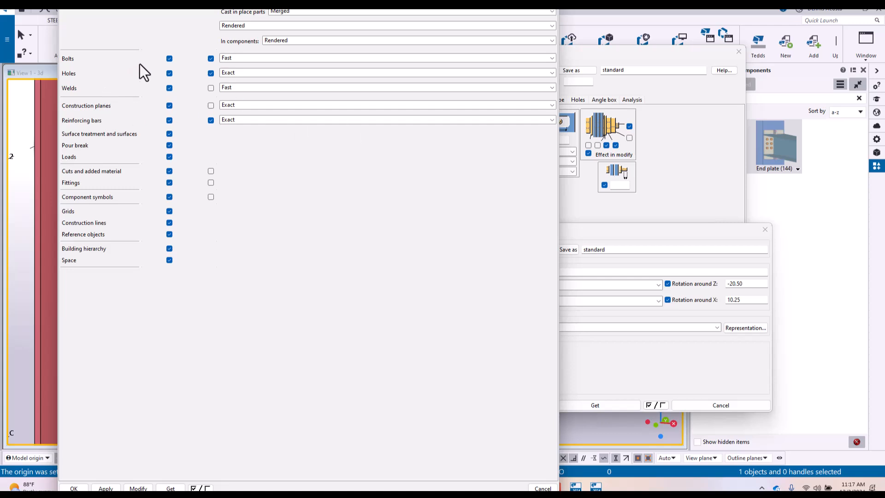
{"action": "left_click", "coordinate": [242, 59]}
{"action": "left_click", "coordinate": [239, 75]}
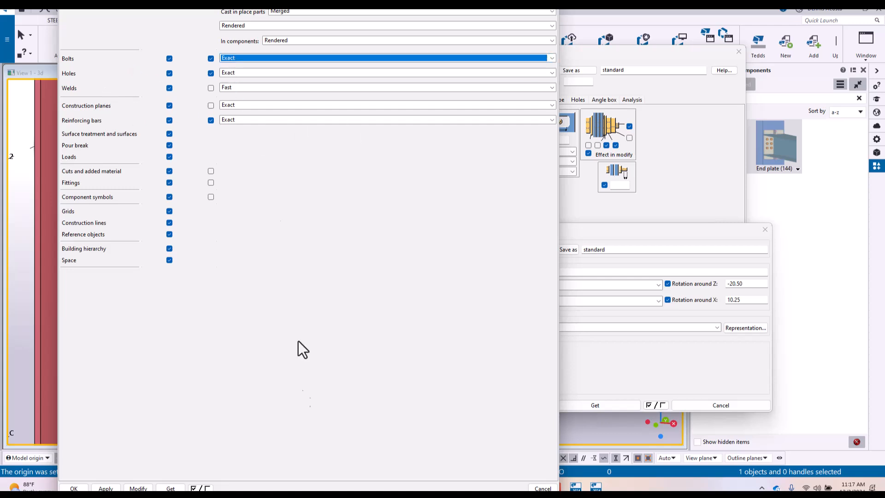
{"action": "left_click", "coordinate": [74, 487]}
{"action": "middle_click_drag", "start_coordinate": [186, 183], "coordinate": [193, 258], "text": "ctrl"}
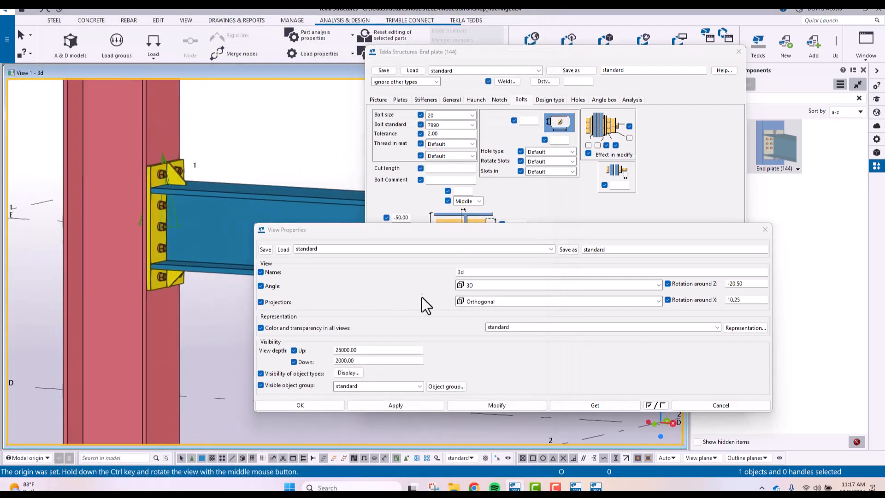
{"action": "left_click", "coordinate": [764, 229]}
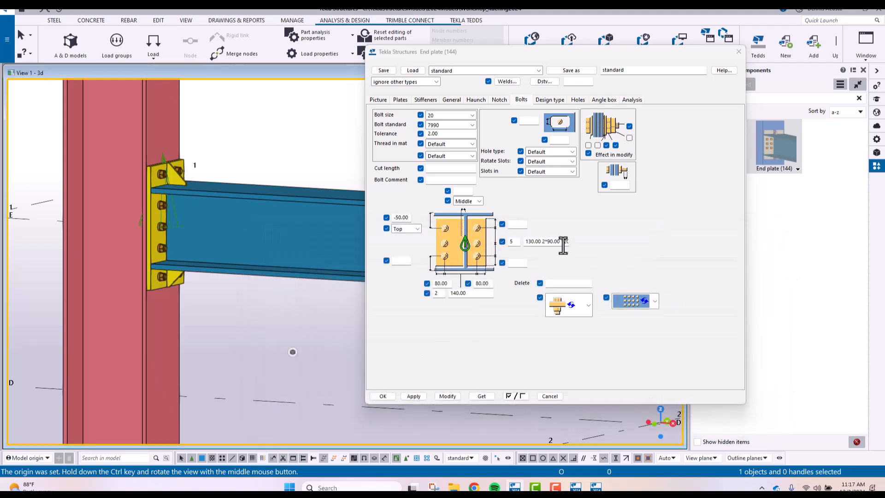
Step: Set the last bolt row spacing of the end plate to 130 mm and modify the connection
{"action": "left_click", "coordinate": [566, 243]}
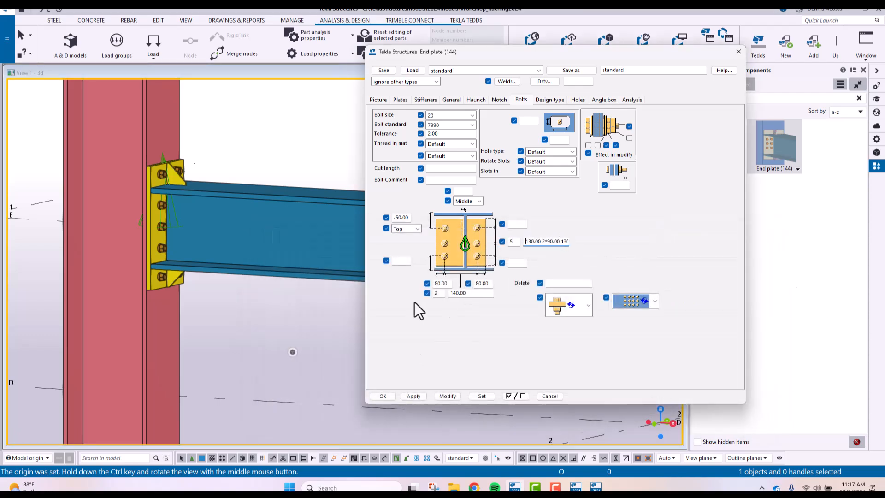
{"action": "left_click", "coordinate": [451, 397]}
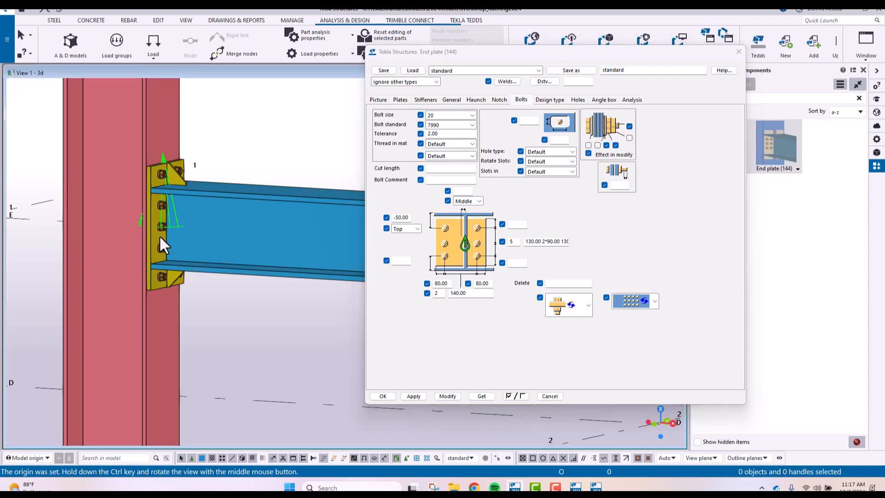
{"action": "scroll", "coordinate": [157, 258], "scroll_direction": "up", "scroll_amount": 3}
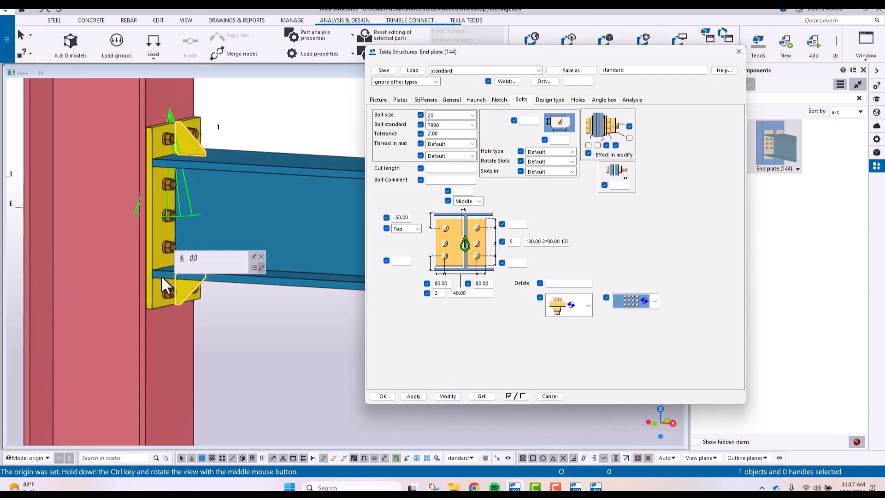
Step: Open the 3d view's object type display settings and make both settings windows narrower
{"action": "left_click_drag", "start_coordinate": [551, 48], "coordinate": [639, 43]}
{"action": "middle_click_drag", "start_coordinate": [285, 161], "coordinate": [339, 134], "text": "ctrl"}
{"action": "double_click", "coordinate": [341, 132]}
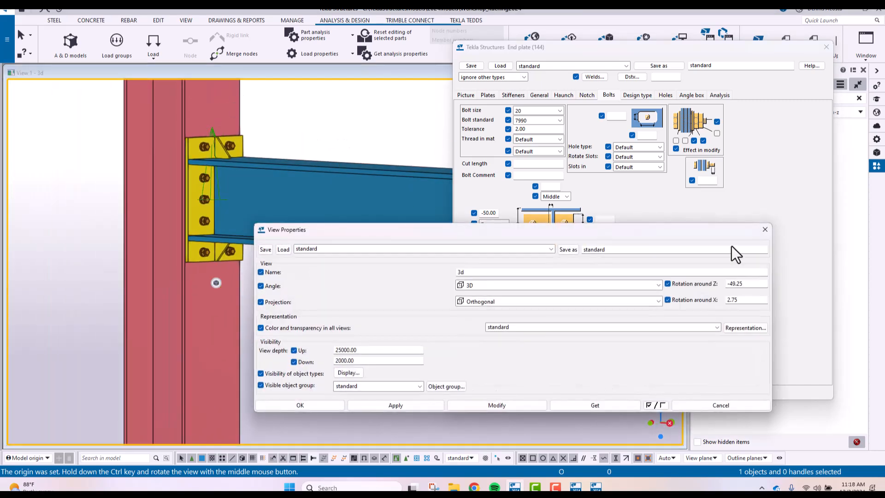
{"action": "left_click_drag", "start_coordinate": [773, 281], "coordinate": [574, 276]}
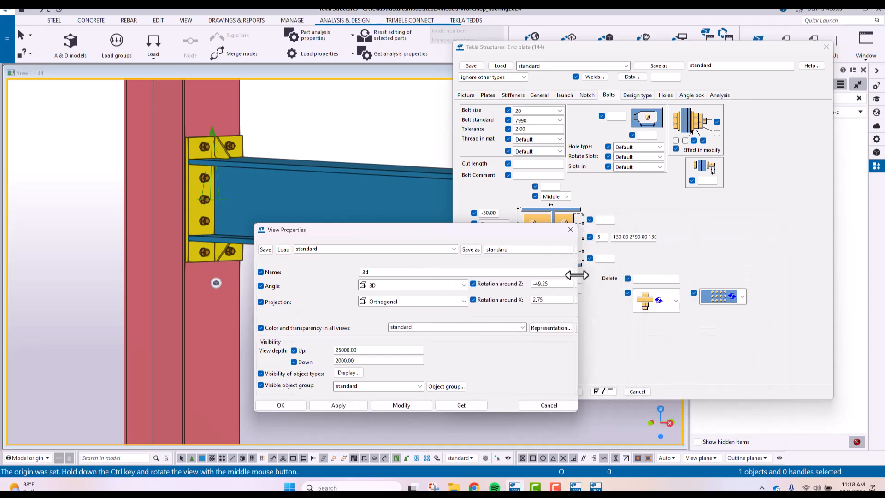
{"action": "left_click", "coordinate": [349, 373]}
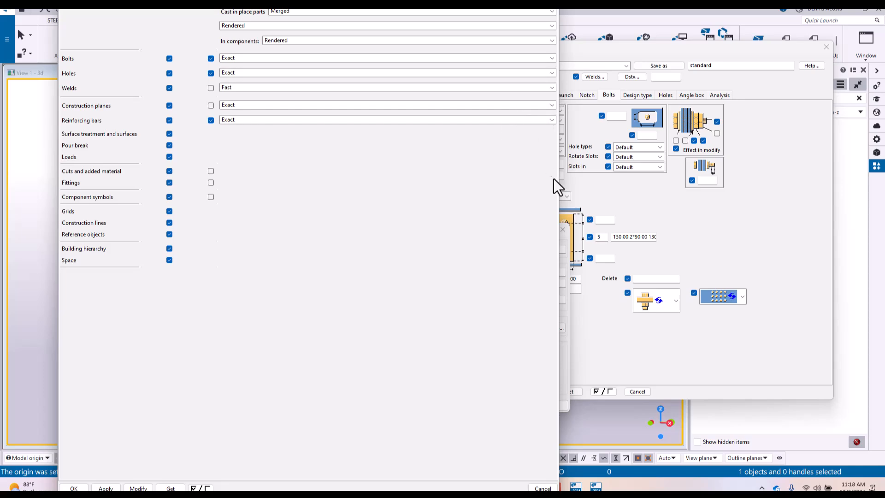
{"action": "left_click_drag", "start_coordinate": [475, 9], "coordinate": [500, 9]}
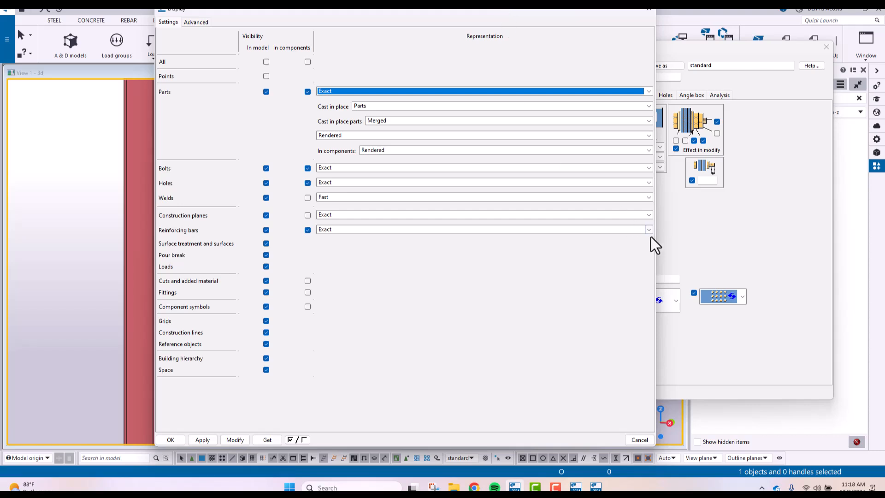
{"action": "left_click_drag", "start_coordinate": [656, 253], "coordinate": [361, 259]}
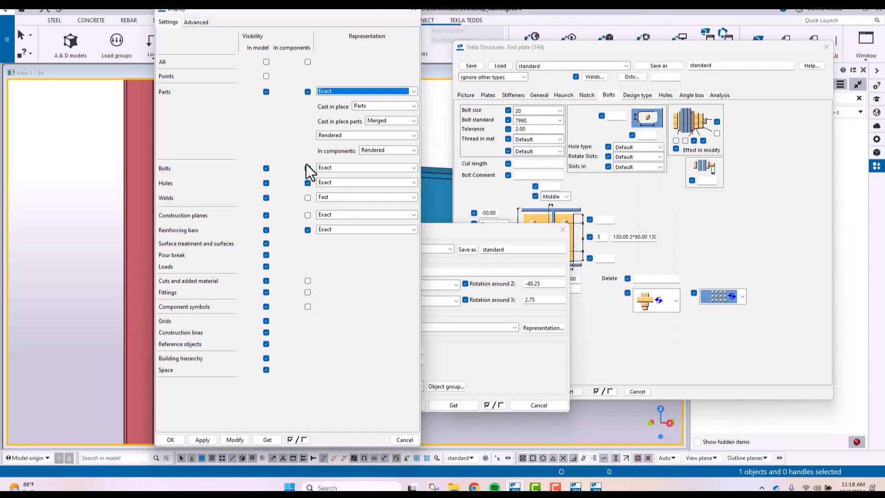
Step: Confirm the Exact representation for bolts, modify the 3d view with these display settings and close its properties
{"action": "left_click", "coordinate": [332, 168]}
{"action": "left_click", "coordinate": [340, 12]}
{"action": "left_click_drag", "start_coordinate": [340, 12], "coordinate": [522, 20]}
{"action": "left_click", "coordinate": [538, 178]}
{"action": "left_click", "coordinate": [538, 177]}
{"action": "left_click", "coordinate": [428, 449]}
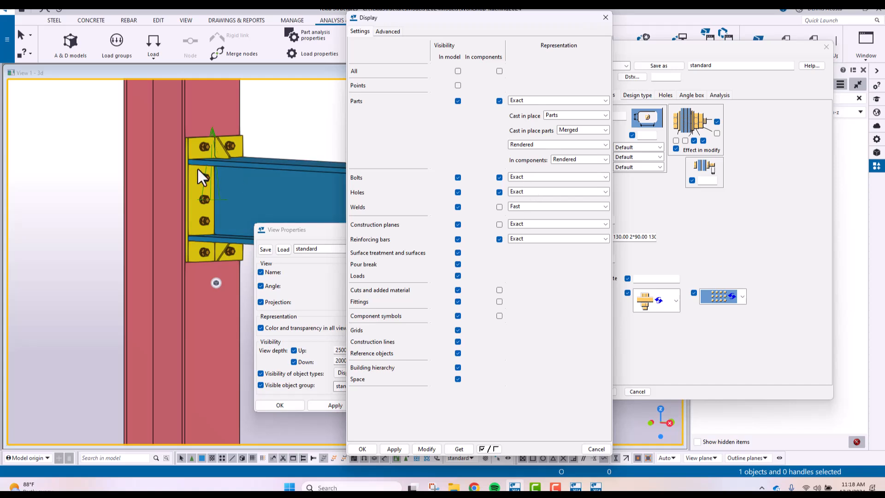
{"action": "scroll", "coordinate": [191, 171], "scroll_direction": "up", "scroll_amount": 4}
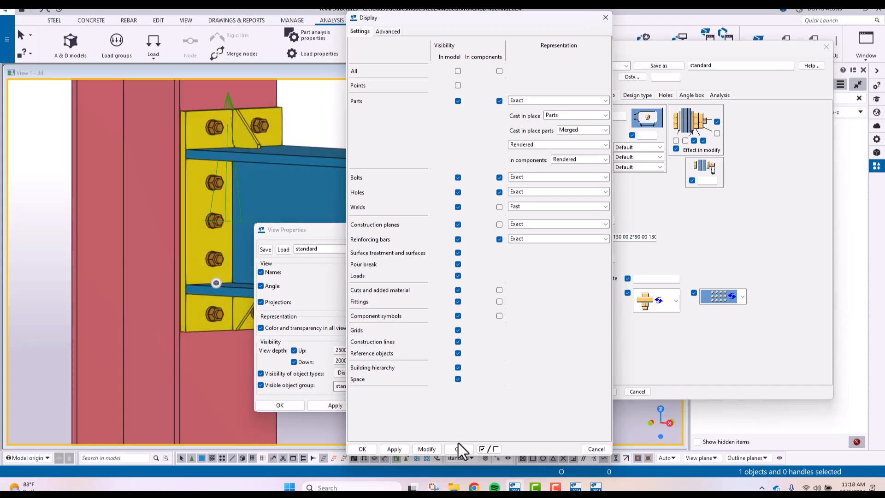
{"action": "left_click", "coordinate": [364, 450]}
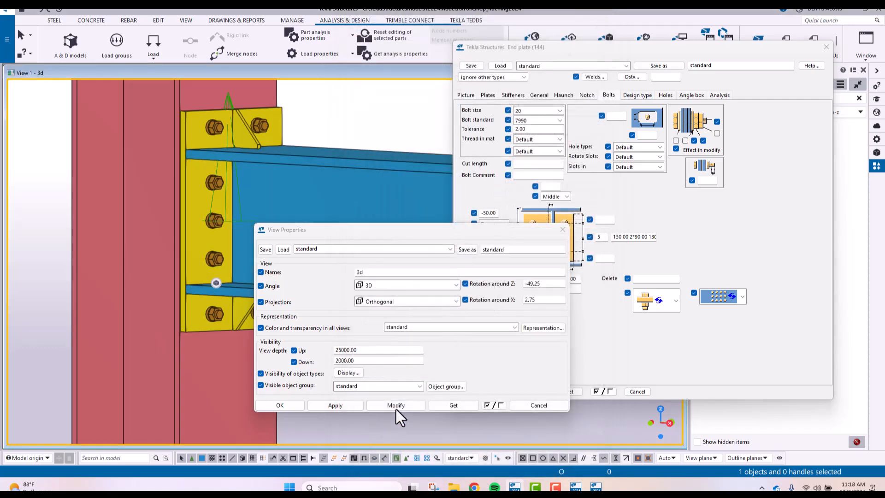
{"action": "left_click", "coordinate": [396, 405]}
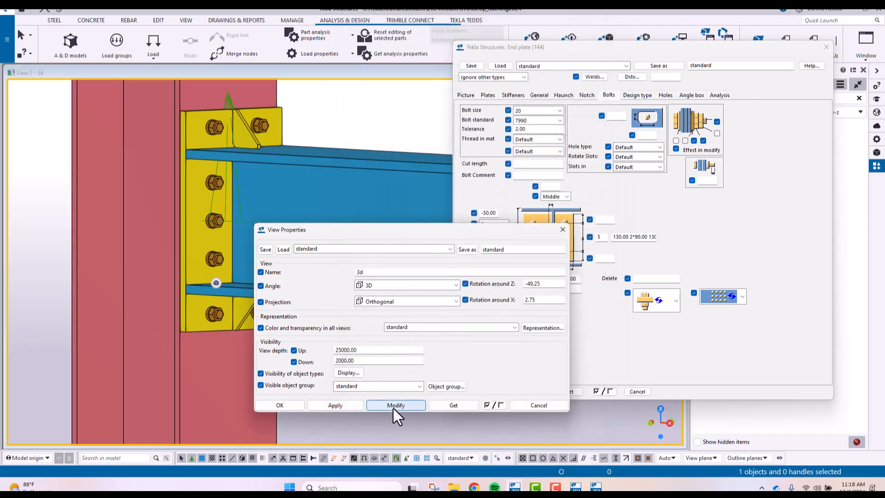
{"action": "left_click", "coordinate": [280, 406]}
Step: Inspect the bolted end plate and its bolt row settings, and apply and close the End plate (144) settings
{"action": "scroll", "coordinate": [250, 239], "scroll_direction": "down", "scroll_amount": 5}
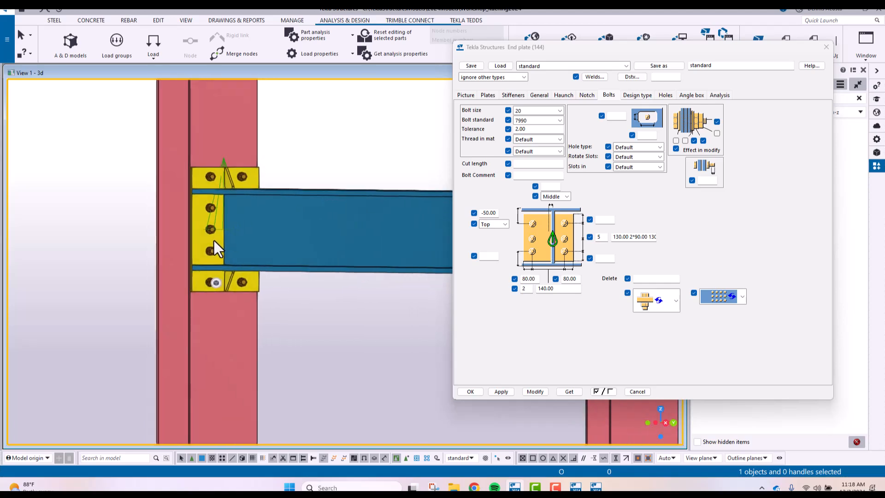
{"action": "scroll", "coordinate": [228, 234], "scroll_direction": "up", "scroll_amount": 5}
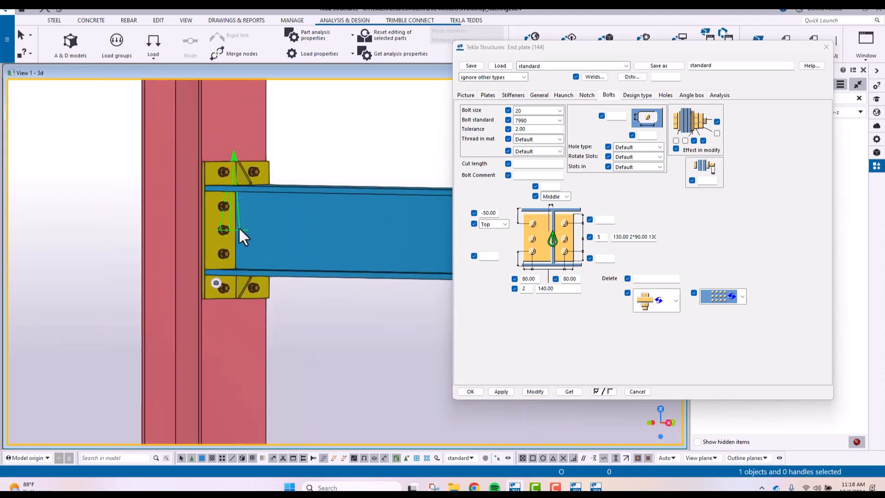
{"action": "middle_click_drag", "start_coordinate": [244, 234], "coordinate": [268, 249]}
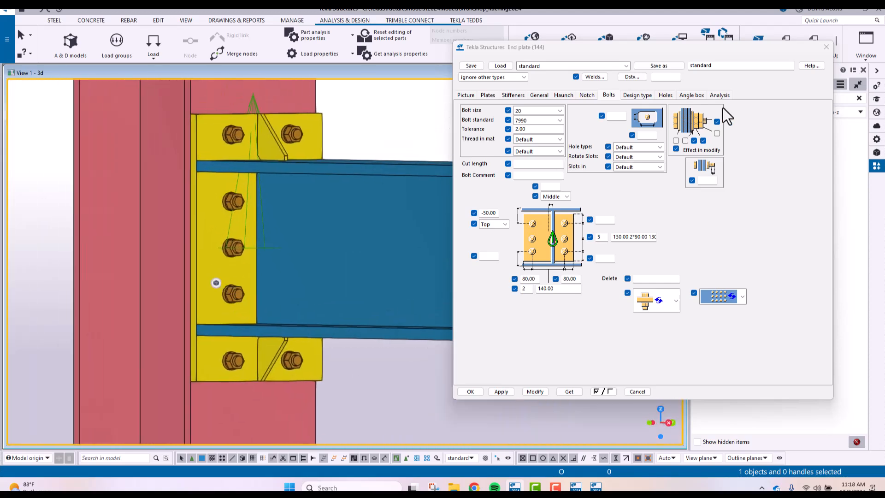
{"action": "double_click", "coordinate": [595, 238]}
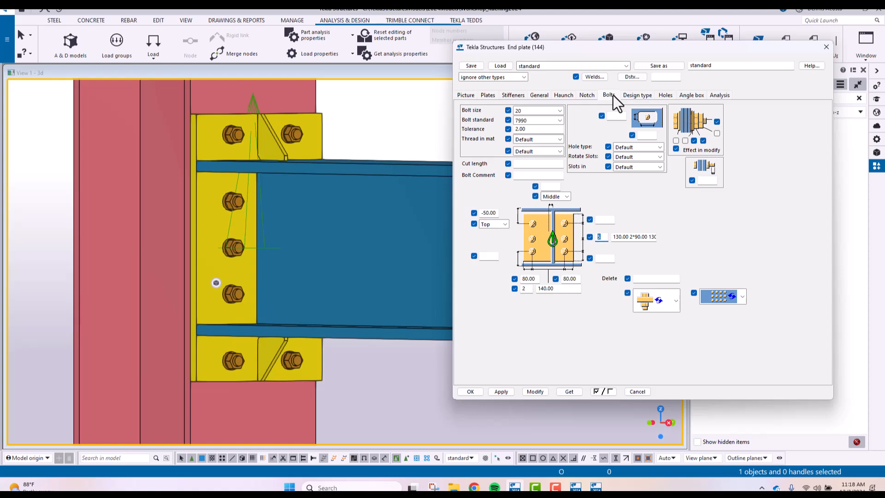
{"action": "scroll", "coordinate": [259, 230], "scroll_direction": "down", "scroll_amount": 5}
{"action": "mouse_move", "coordinate": [241, 223]}
{"action": "middle_mouse_down", "text": "ctrl"}
{"action": "mouse_move", "coordinate": [351, 212]}
{"action": "mouse_move", "coordinate": [380, 225]}
{"action": "mouse_move", "coordinate": [250, 245]}
{"action": "mouse_move", "coordinate": [196, 229]}
{"action": "mouse_move", "coordinate": [274, 218]}
{"action": "mouse_move", "coordinate": [263, 257]}
{"action": "mouse_move", "coordinate": [251, 226]}
{"action": "mouse_move", "coordinate": [226, 223]}
{"action": "mouse_move", "coordinate": [241, 229]}
{"action": "middle_mouse_up", "text": "ctrl"}
{"action": "scroll", "coordinate": [228, 221], "scroll_direction": "down", "scroll_amount": 4}
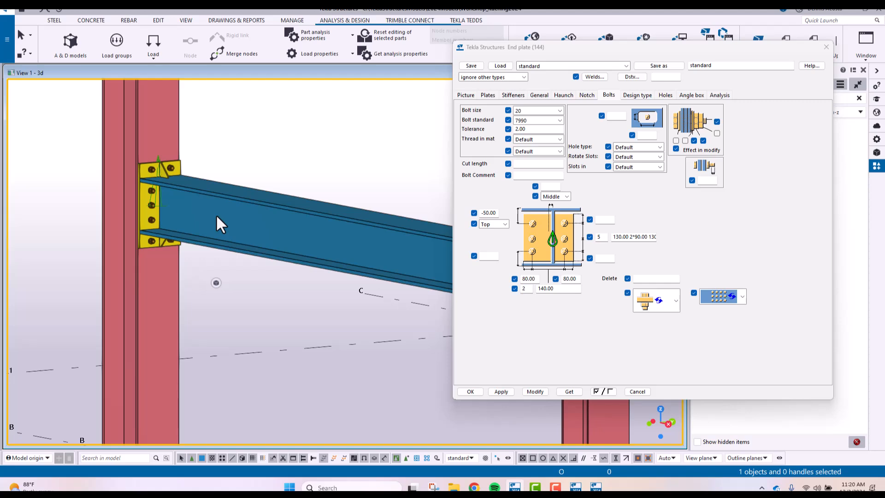
{"action": "left_click", "coordinate": [500, 392]}
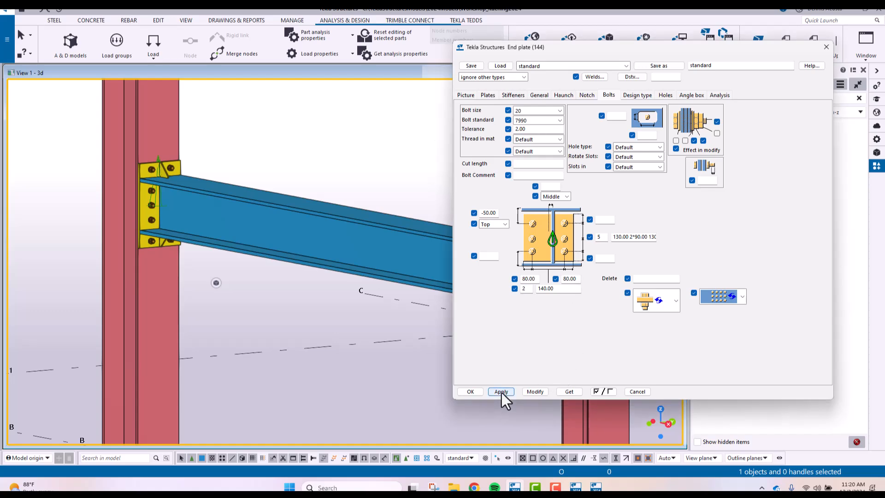
{"action": "left_click", "coordinate": [480, 392]}
Step: Create the End plate (144) connection at the beam's other end with the column as main part and the beam as secondary part, and end the command
{"action": "middle_click_drag", "start_coordinate": [478, 269], "coordinate": [412, 270]}
{"action": "scroll", "coordinate": [486, 291], "scroll_direction": "up", "scroll_amount": 2}
{"action": "middle_click_drag", "start_coordinate": [486, 290], "coordinate": [259, 264], "text": "ctrl"}
{"action": "scroll", "coordinate": [259, 265], "scroll_direction": "down", "scroll_amount": 4}
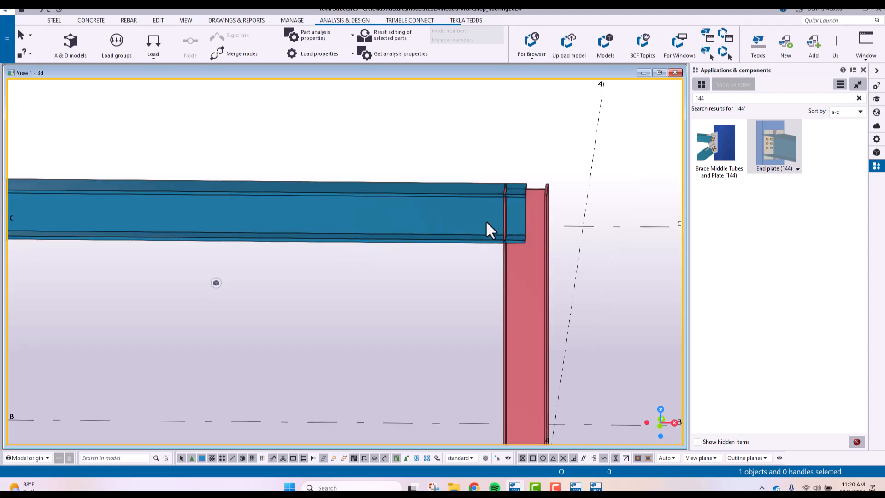
{"action": "middle_click_drag", "start_coordinate": [485, 220], "coordinate": [552, 210], "text": "ctrl"}
{"action": "scroll", "coordinate": [392, 147], "scroll_direction": "up", "scroll_amount": 5}
{"action": "scroll", "coordinate": [375, 141], "scroll_direction": "up", "scroll_amount": 1}
{"action": "middle_click_drag", "start_coordinate": [375, 141], "coordinate": [402, 202]}
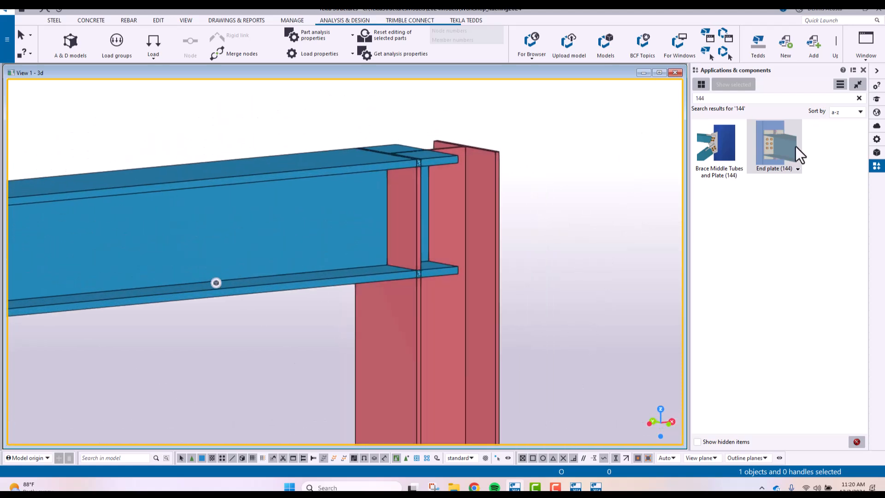
{"action": "left_click", "coordinate": [754, 171]}
{"action": "left_click", "coordinate": [417, 310]}
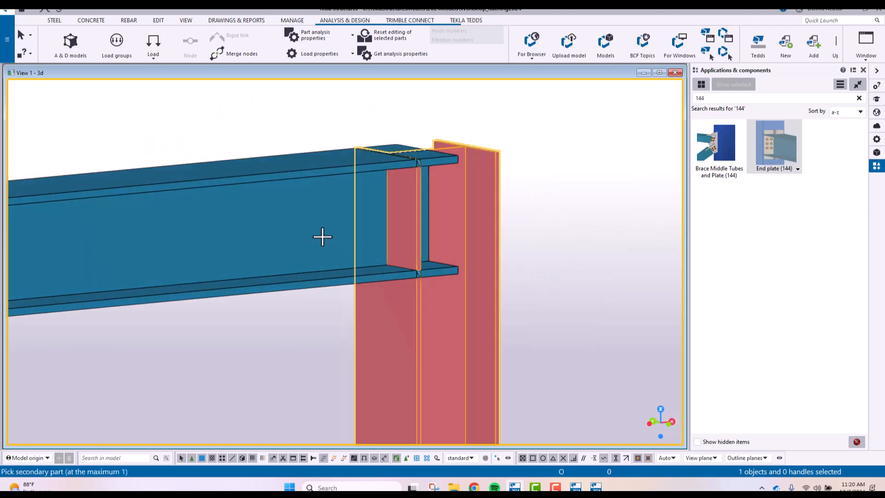
{"action": "left_click", "coordinate": [311, 233]}
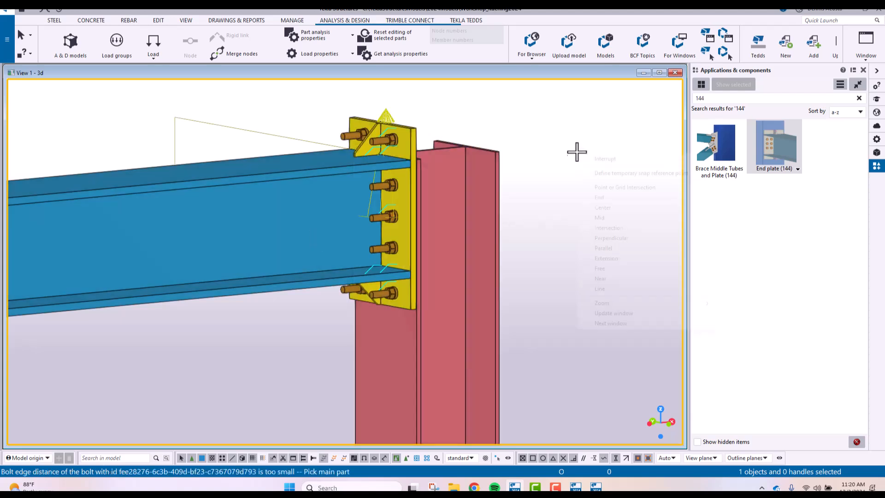
{"action": "right_click", "coordinate": [576, 153]}
{"action": "left_click", "coordinate": [605, 158]}
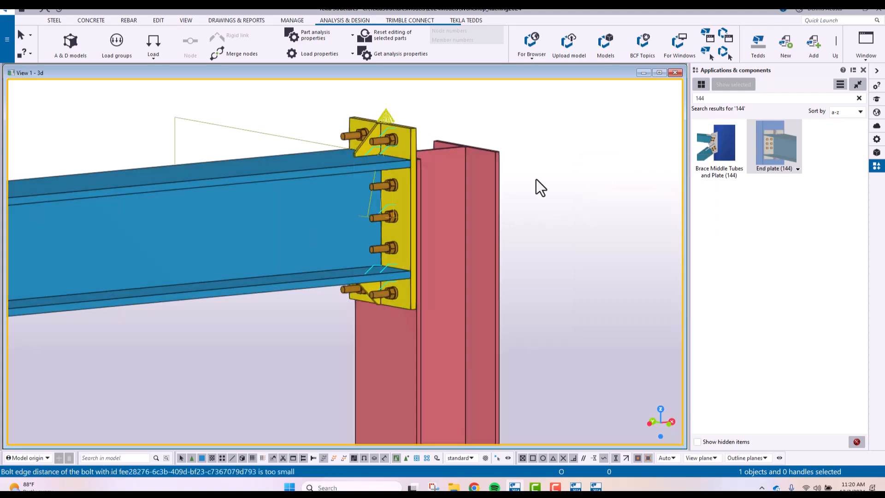